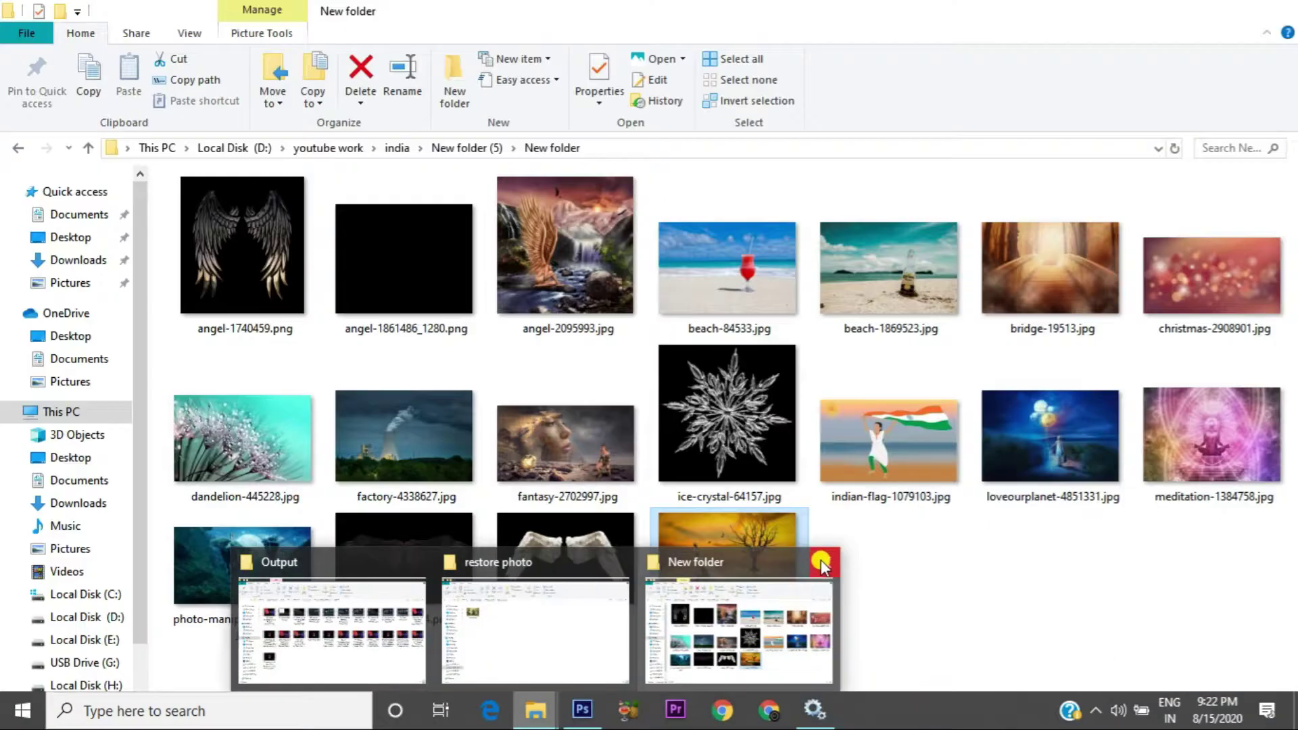
# Open restore.jpg from its folder in Adobe Photoshop CS6 using Open with
pyautogui.click(821, 565)
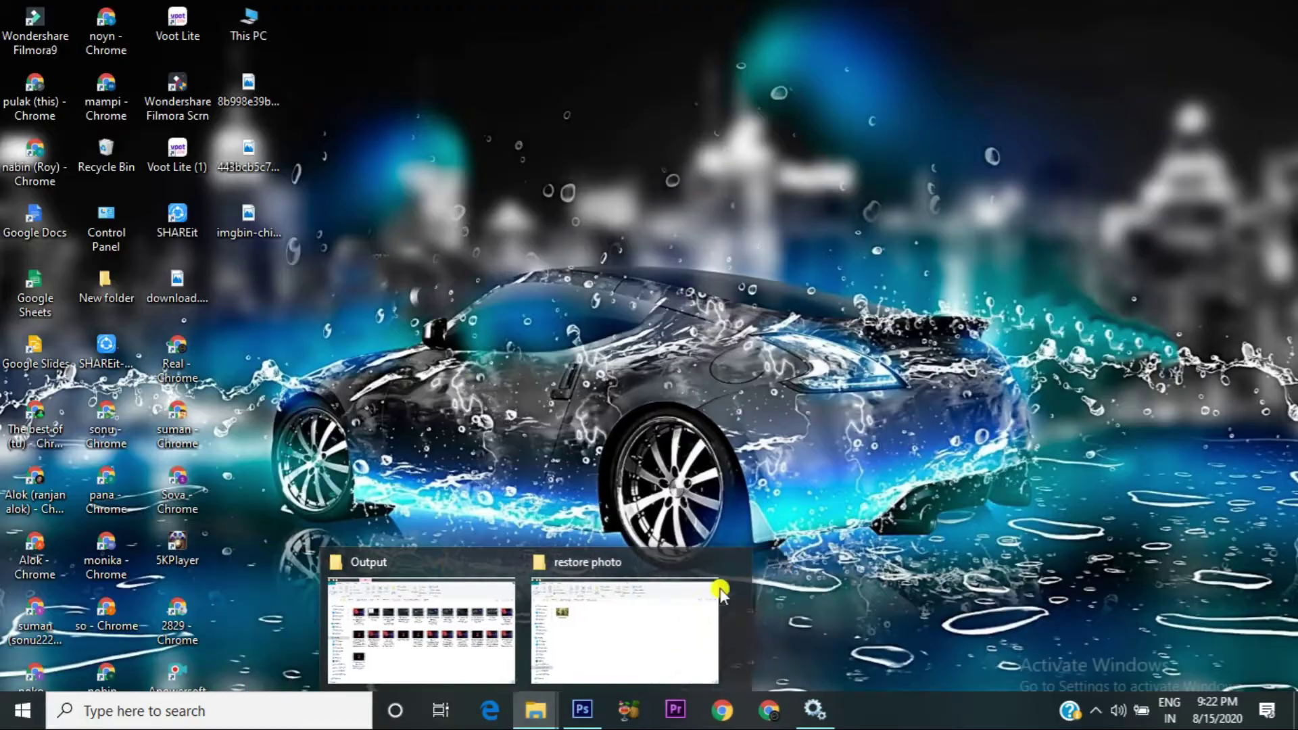
pyautogui.click(676, 612)
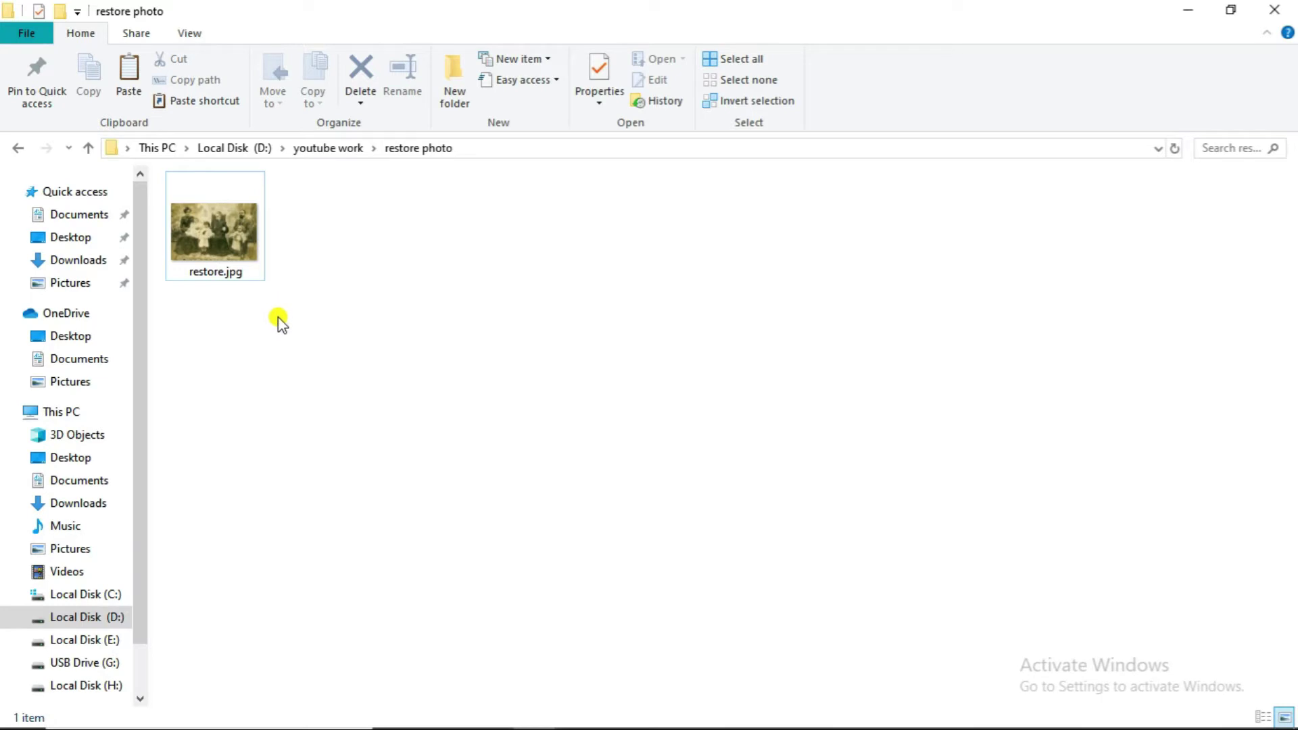
pyautogui.rightClick(221, 204)
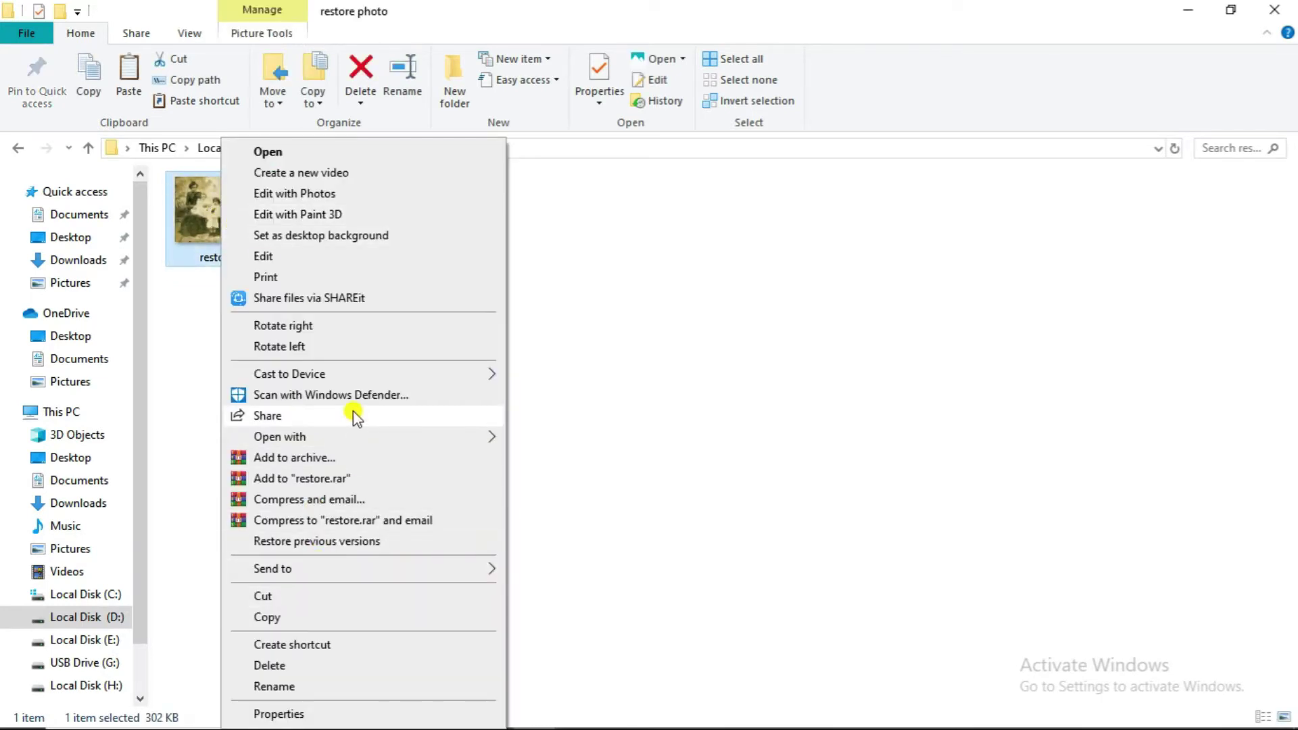
pyautogui.moveTo(280, 436)
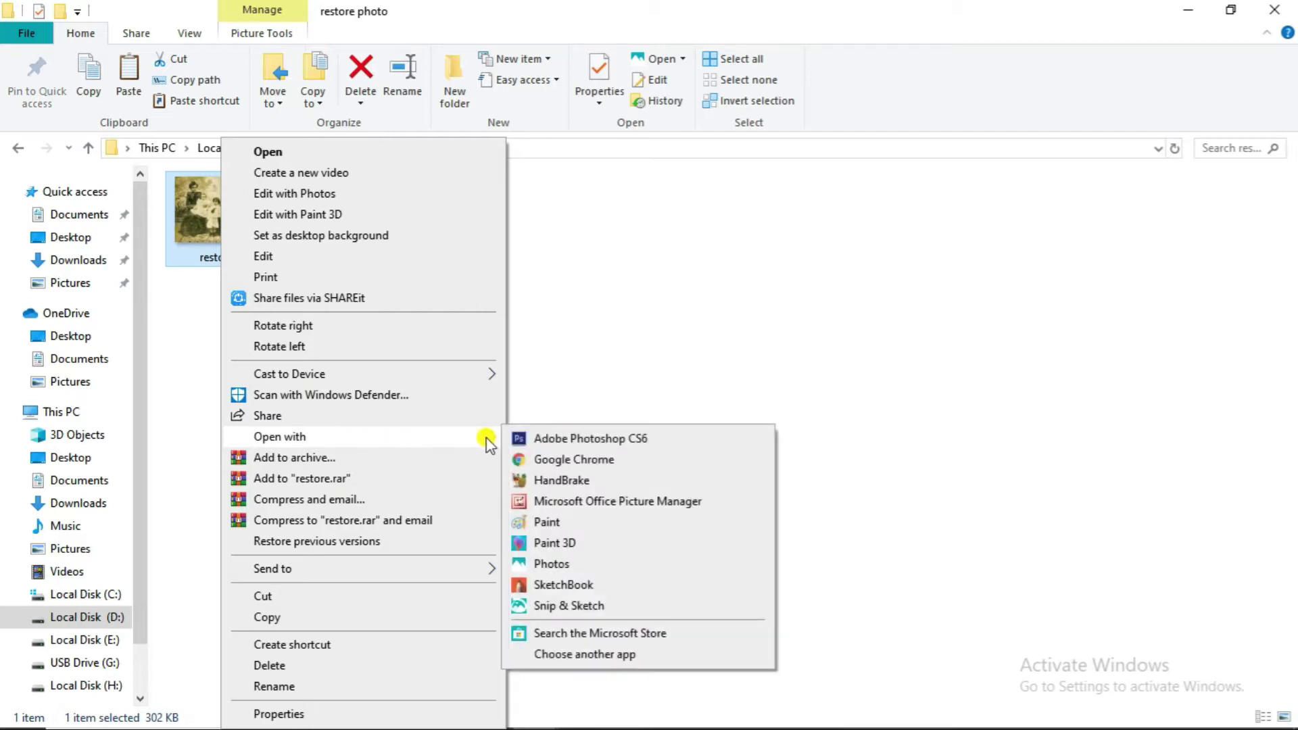
pyautogui.click(596, 435)
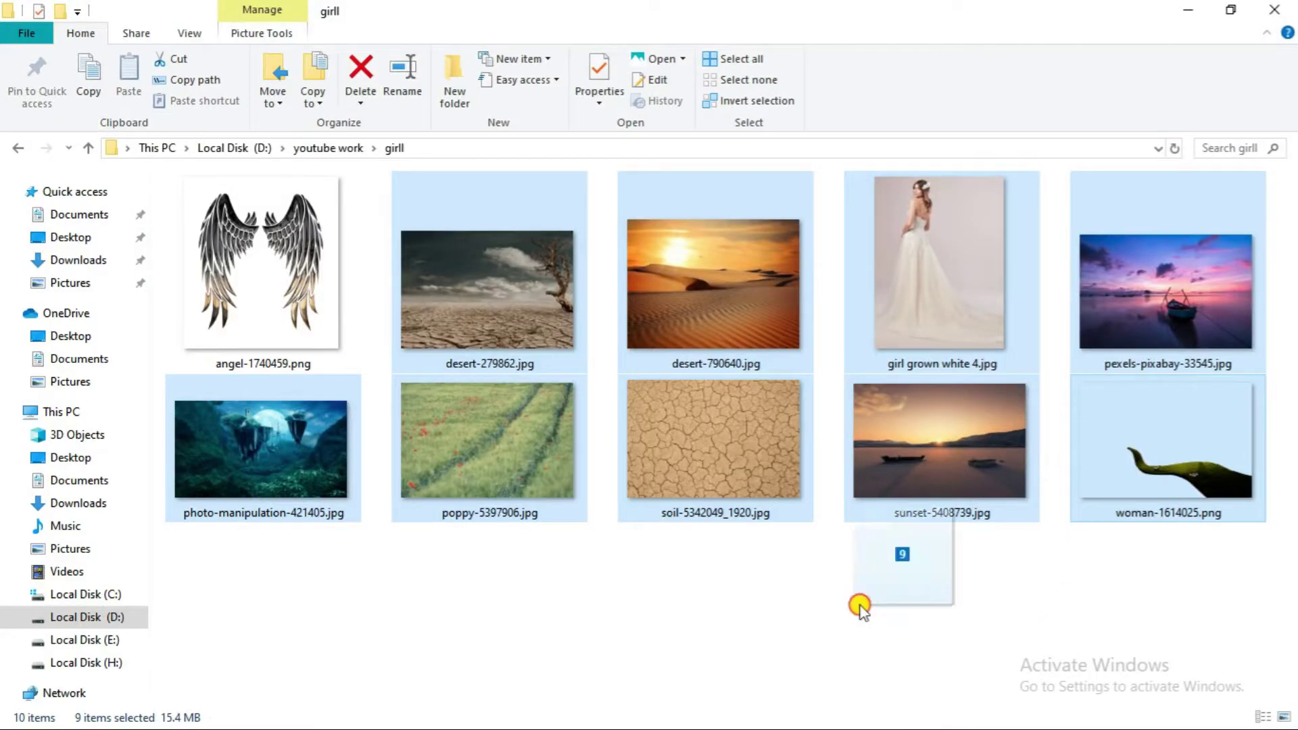
# Drag the nine selected girll-folder images into Photoshop so each opens as a tab
pyautogui.moveTo(861, 606)
pyautogui.mouseDown()
pyautogui.moveTo(587, 681)
pyautogui.moveTo(938, 228)
pyautogui.mouseUp()
pyautogui.click(1229, 12)
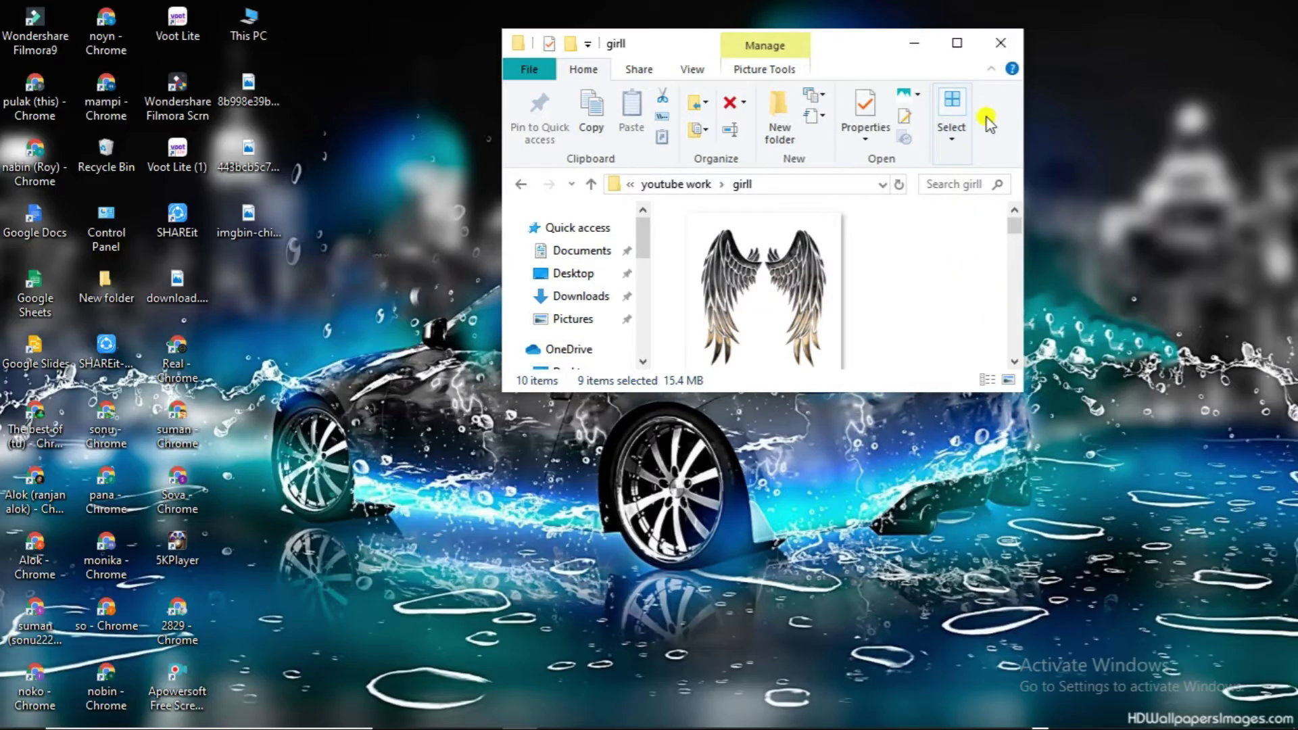
pyautogui.scroll(-3, 988, 275)
pyautogui.moveTo(680, 573)
pyautogui.mouseDown()
pyautogui.moveTo(554, 474)
pyautogui.moveTo(562, 460)
pyautogui.mouseUp()
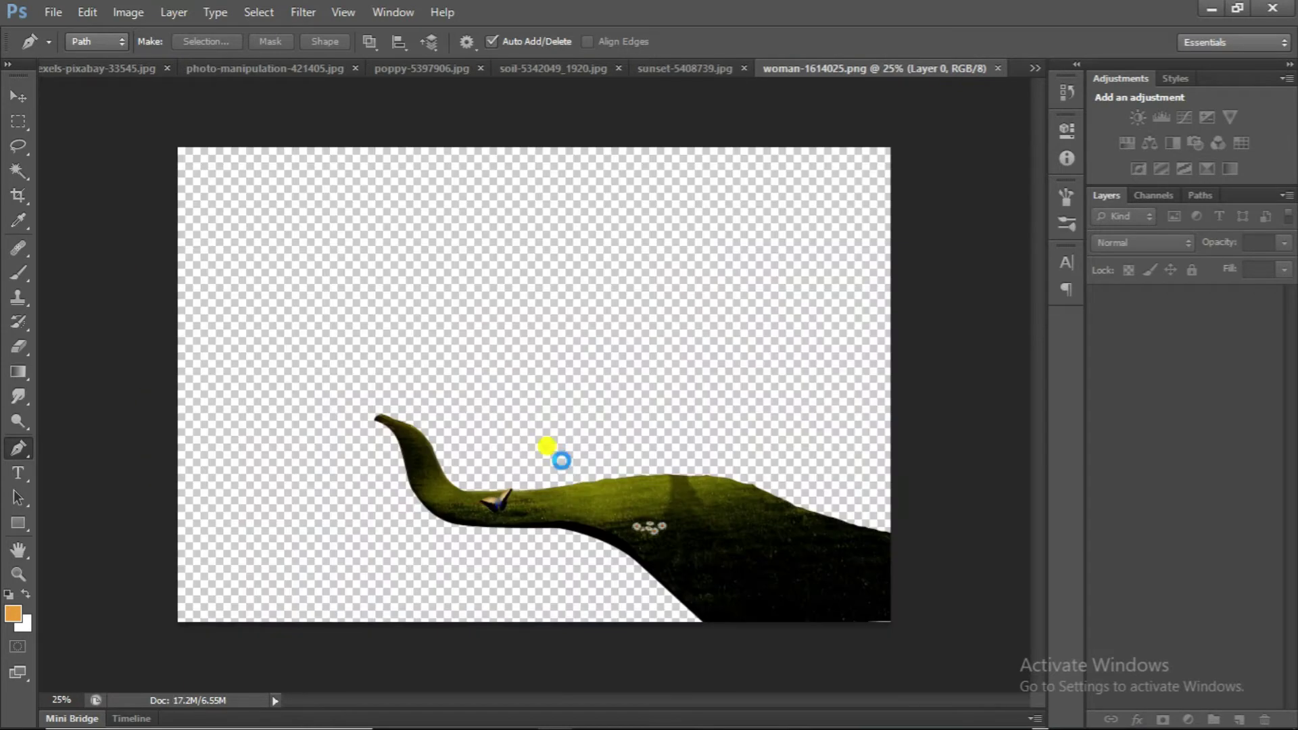
# Create a 1920×1080 white document and paste all of desert-279862.jpg into it as hidden Layer 1
pyautogui.hotkey('ctrl', 'n')
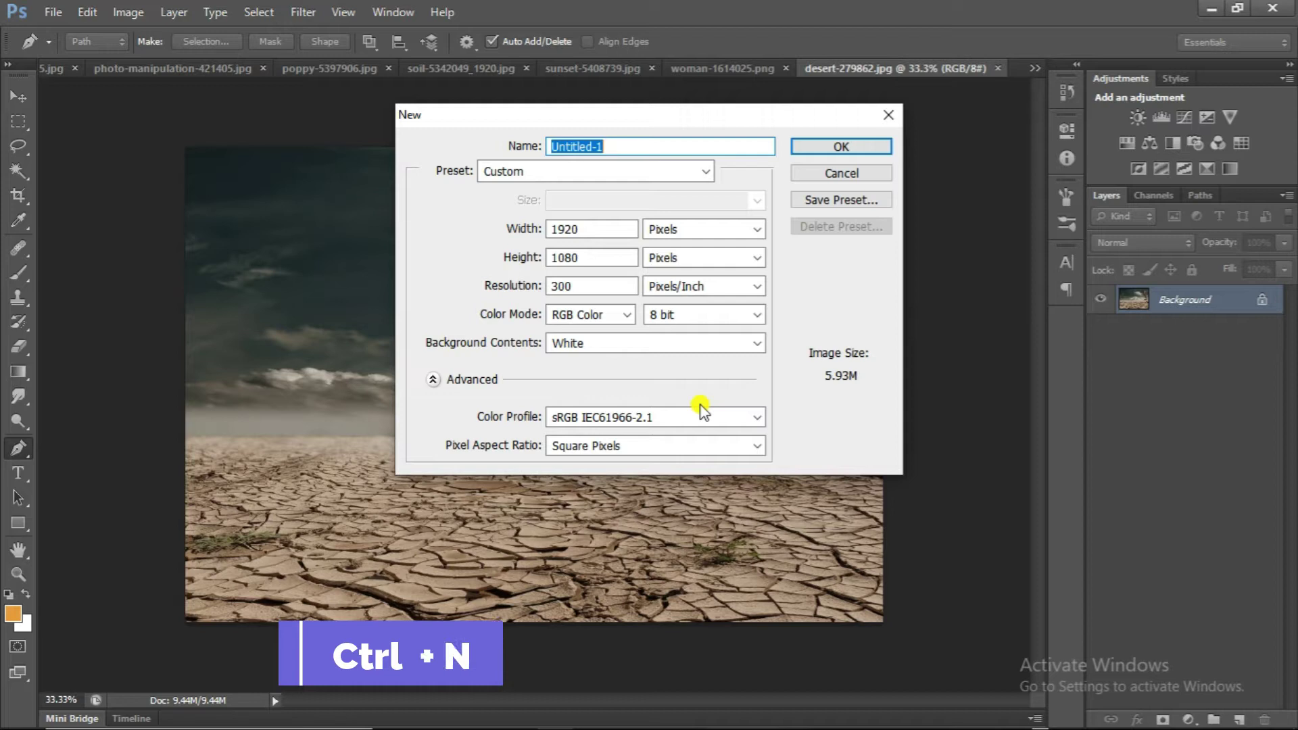
pyautogui.click(838, 144)
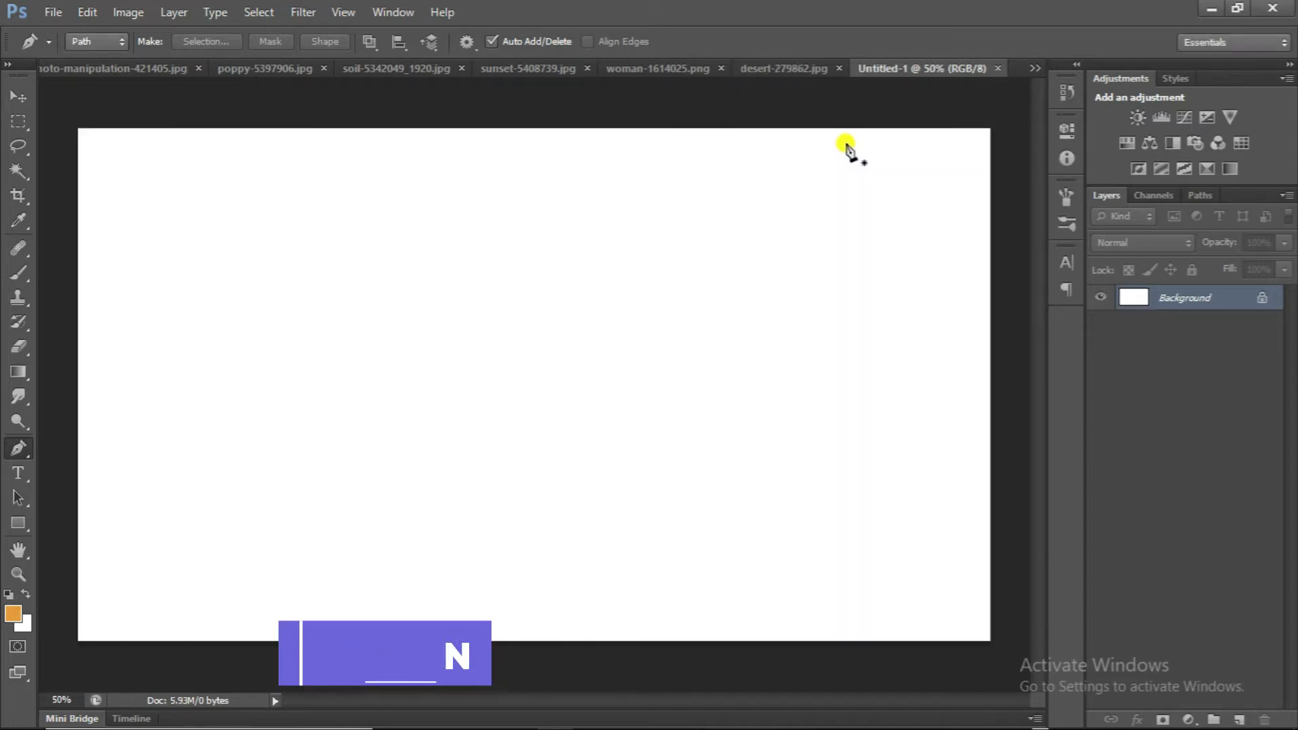
pyautogui.click(783, 68)
pyautogui.click(18, 121)
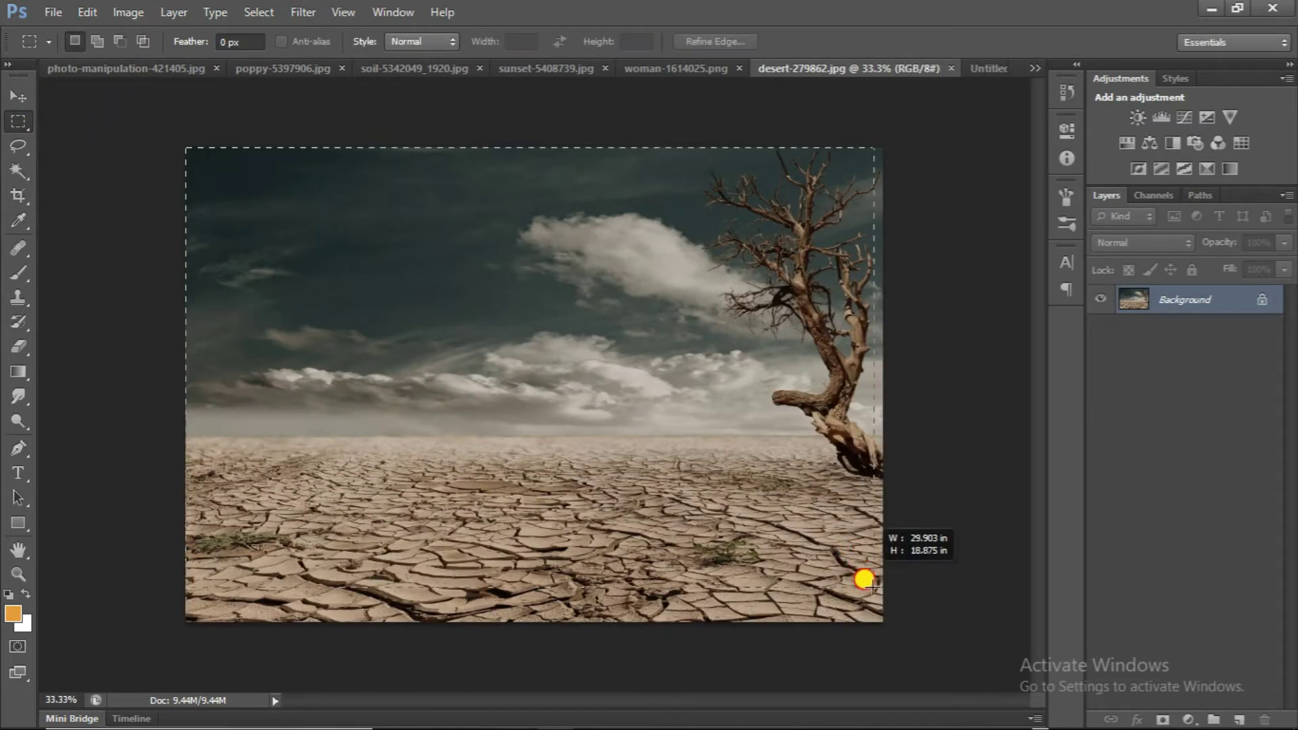
pyautogui.moveTo(865, 580); pyautogui.dragTo(898, 652)
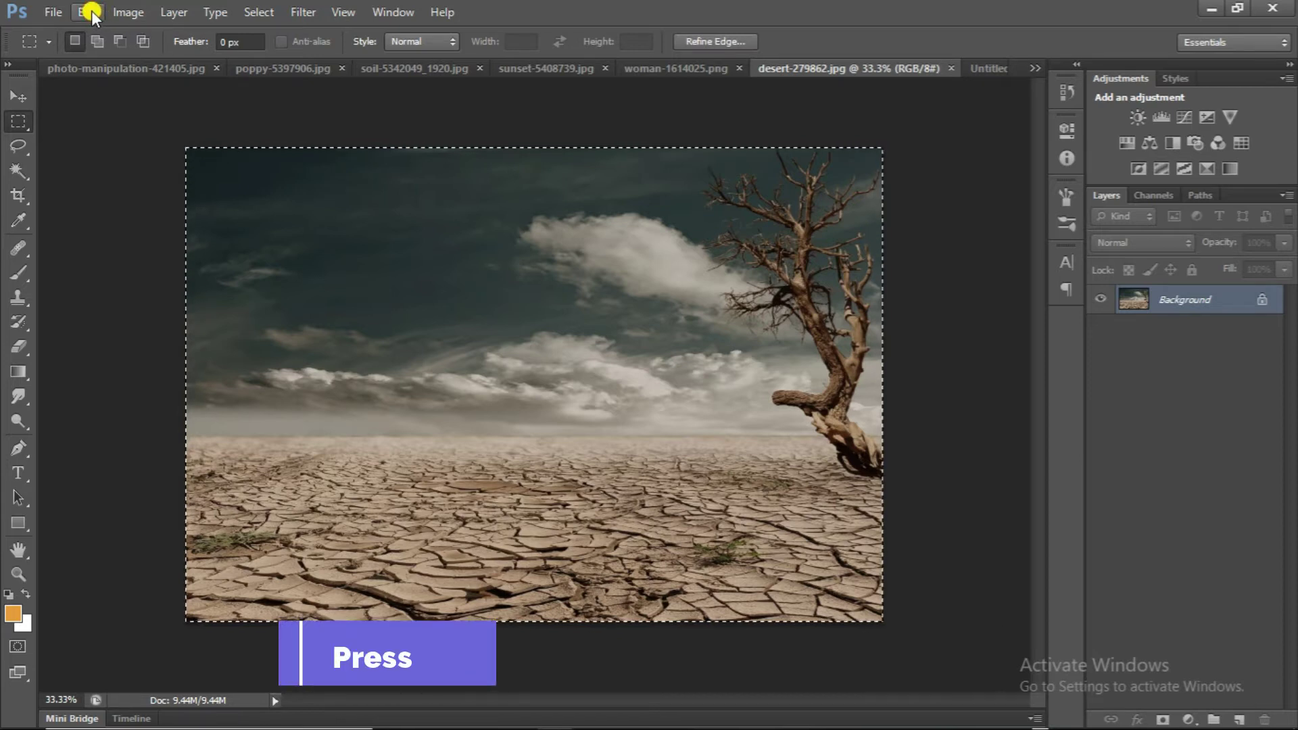
pyautogui.click(91, 10)
pyautogui.click(140, 135)
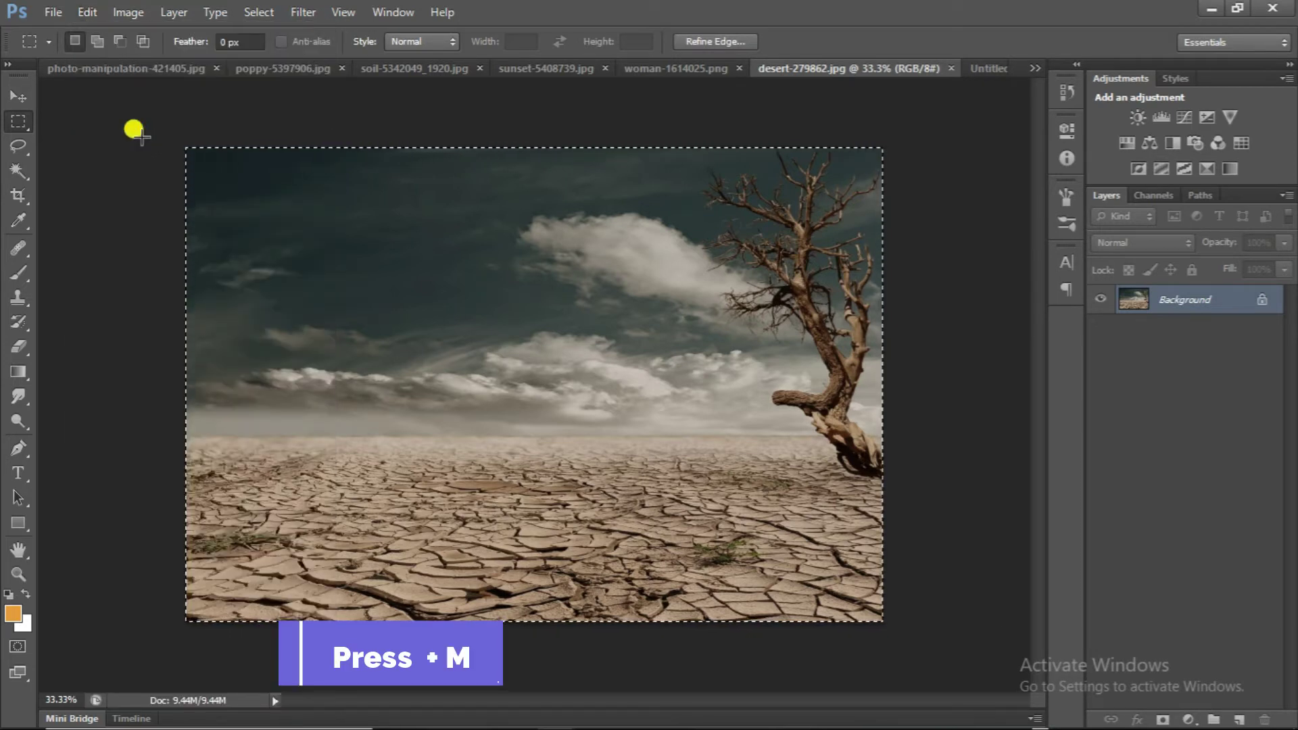
pyautogui.hotkey('ctrl', 'w')
pyautogui.hotkey('ctrl', 'v')
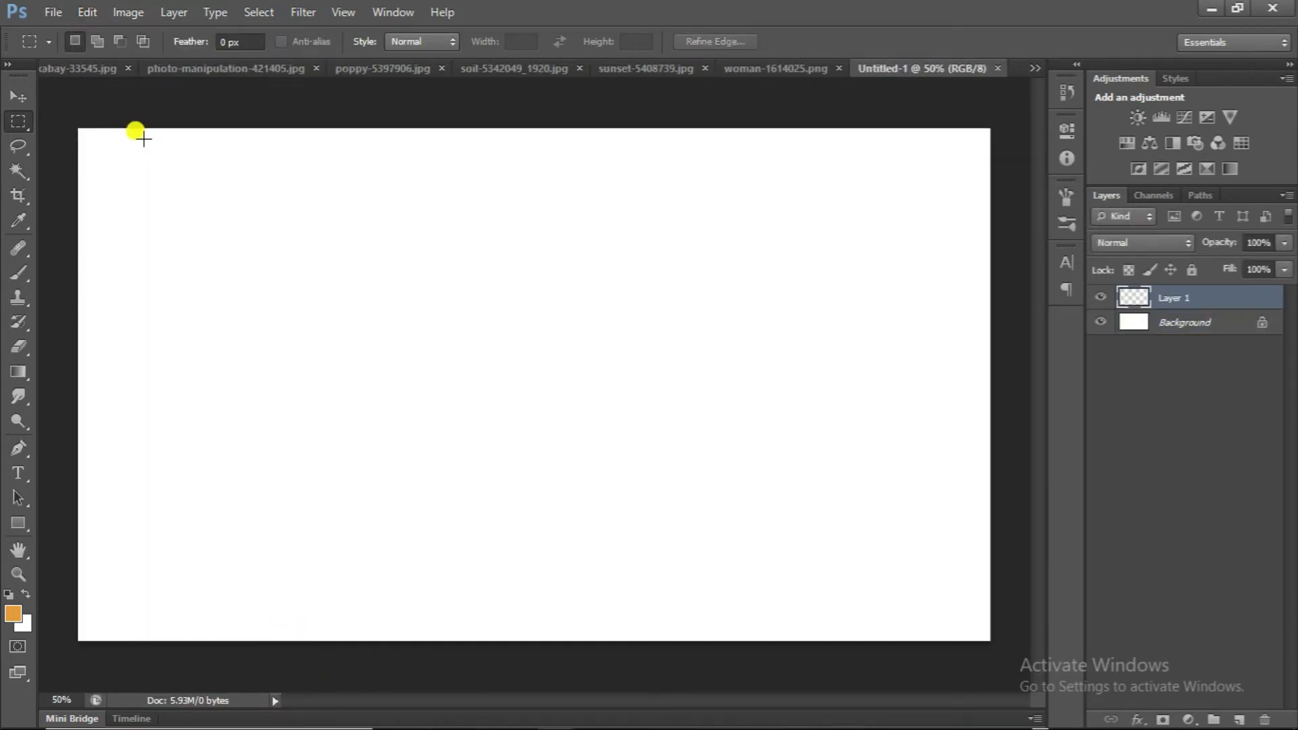
pyautogui.click(1099, 301)
# Copy the grass hill from woman-1614025.png into Untitled-1 as a hidden layer
pyautogui.click(774, 70)
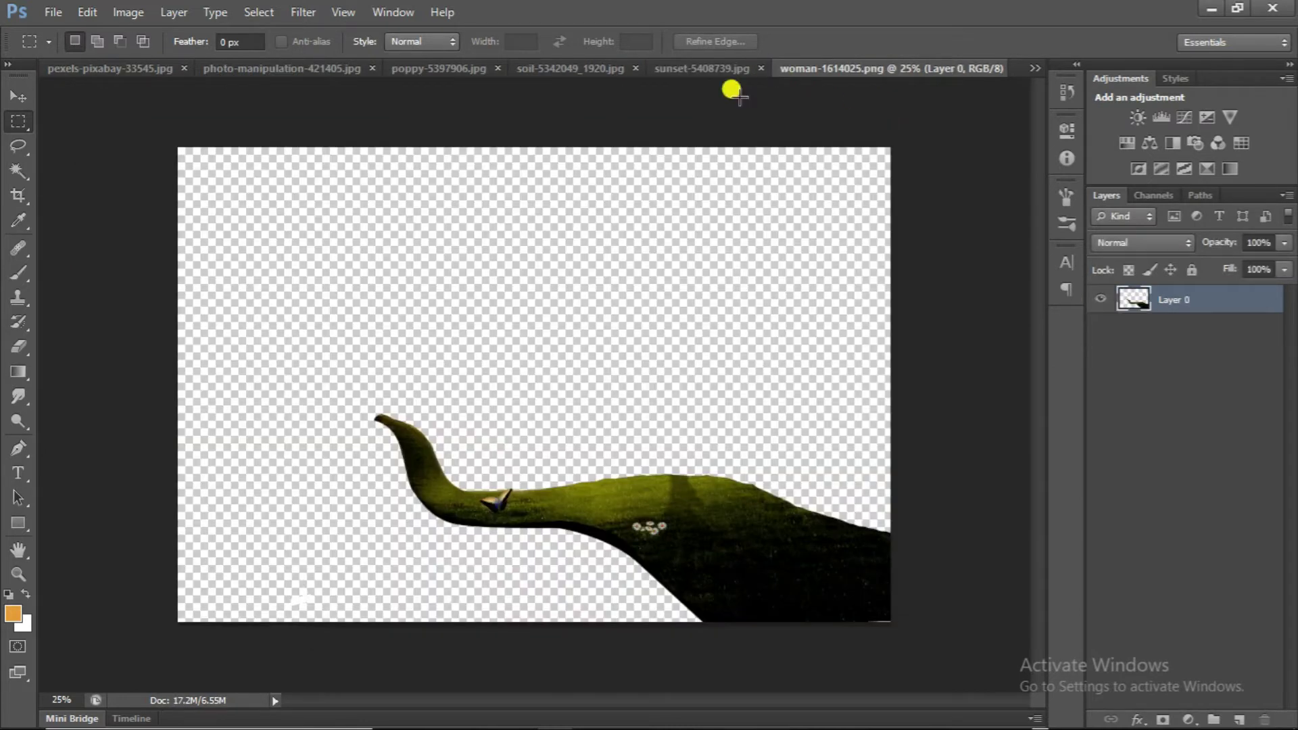
pyautogui.moveTo(316, 322); pyautogui.dragTo(892, 623)
pyautogui.click(125, 12)
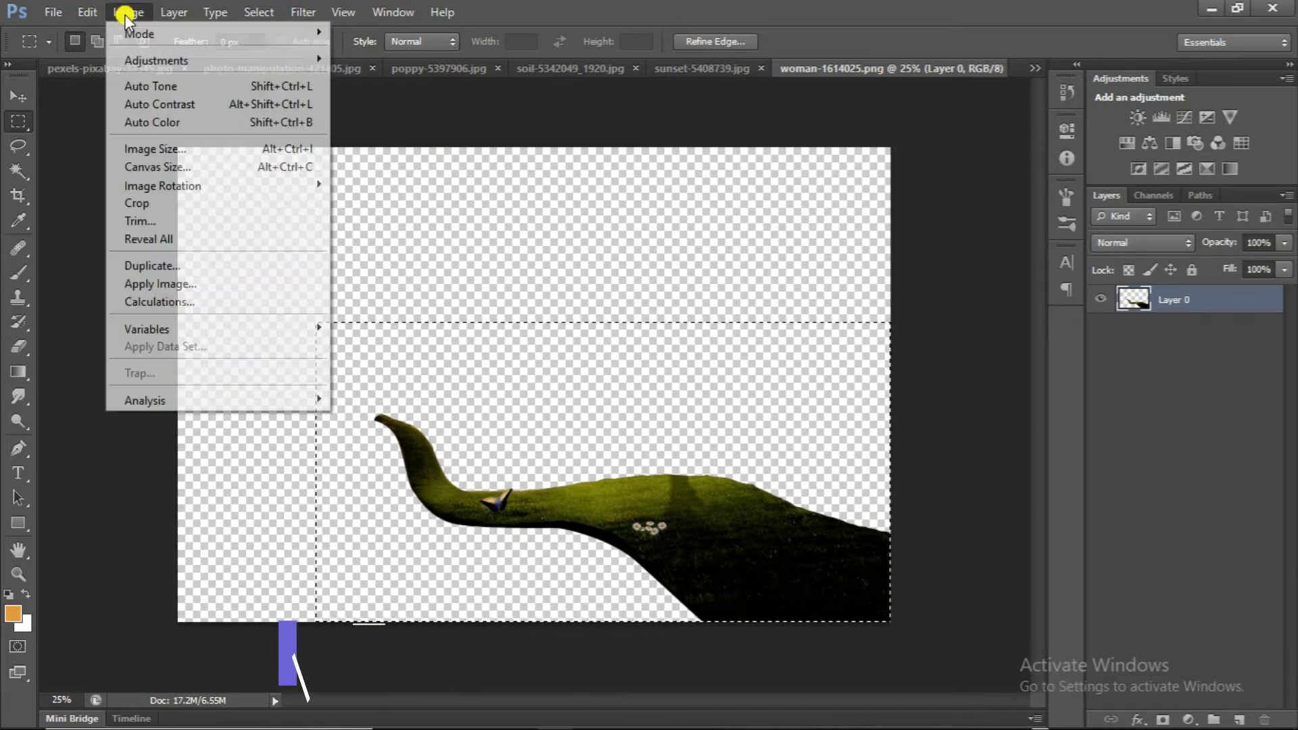
pyautogui.click(132, 137)
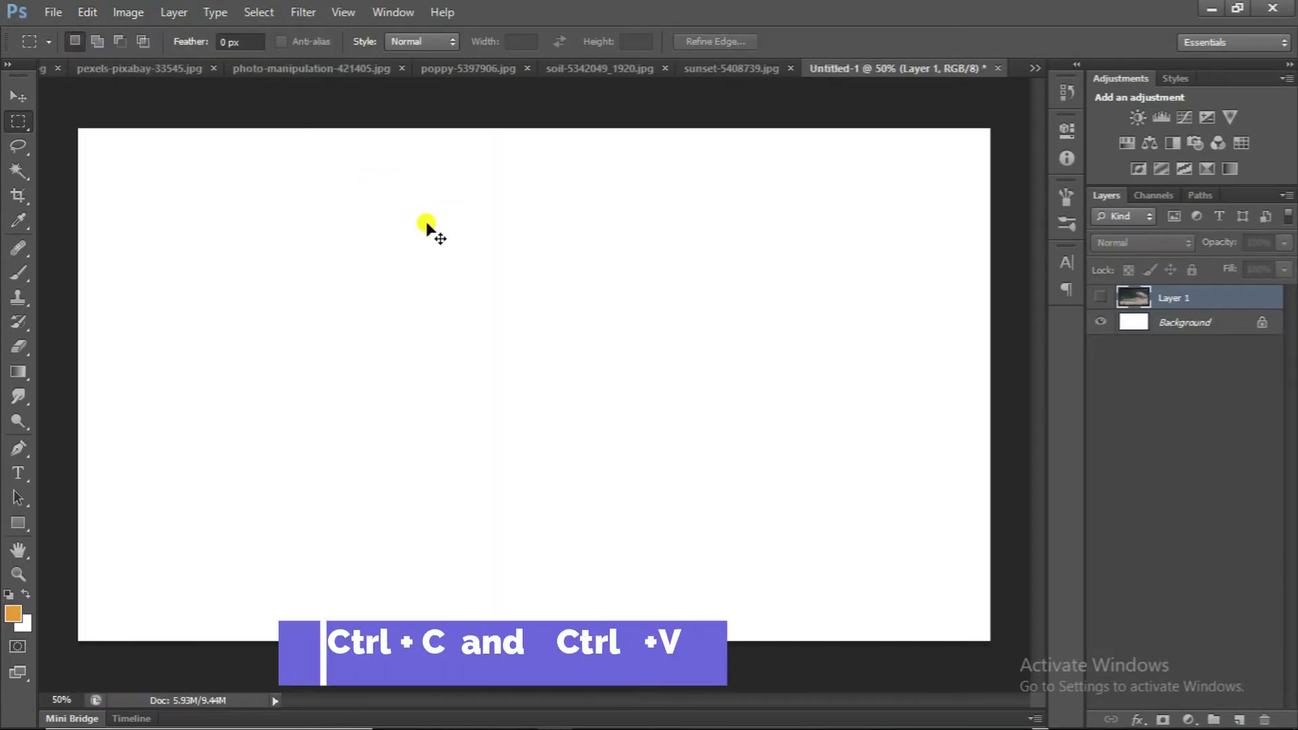
pyautogui.hotkey('ctrl', 'v')
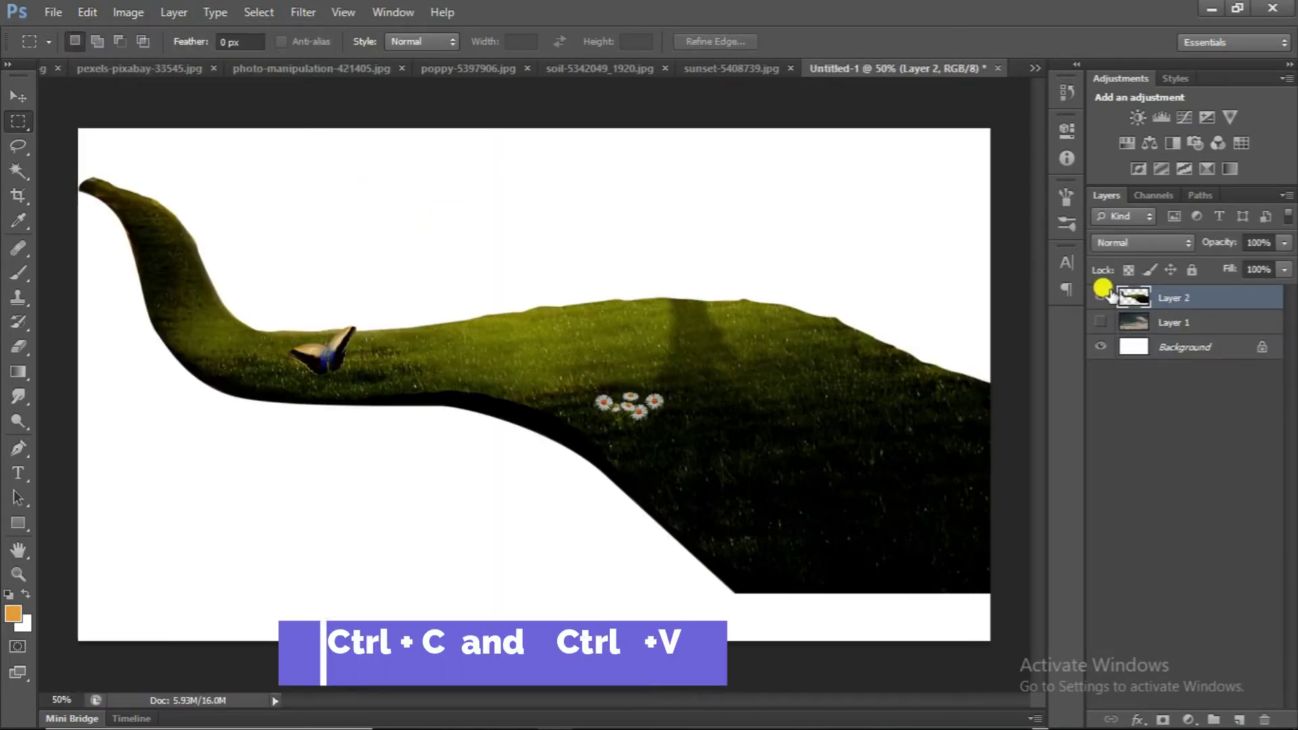
pyautogui.click(1100, 296)
# Paste the whole orange sunset-5408739.jpg image into Untitled-1 as a hidden layer
pyautogui.click(701, 70)
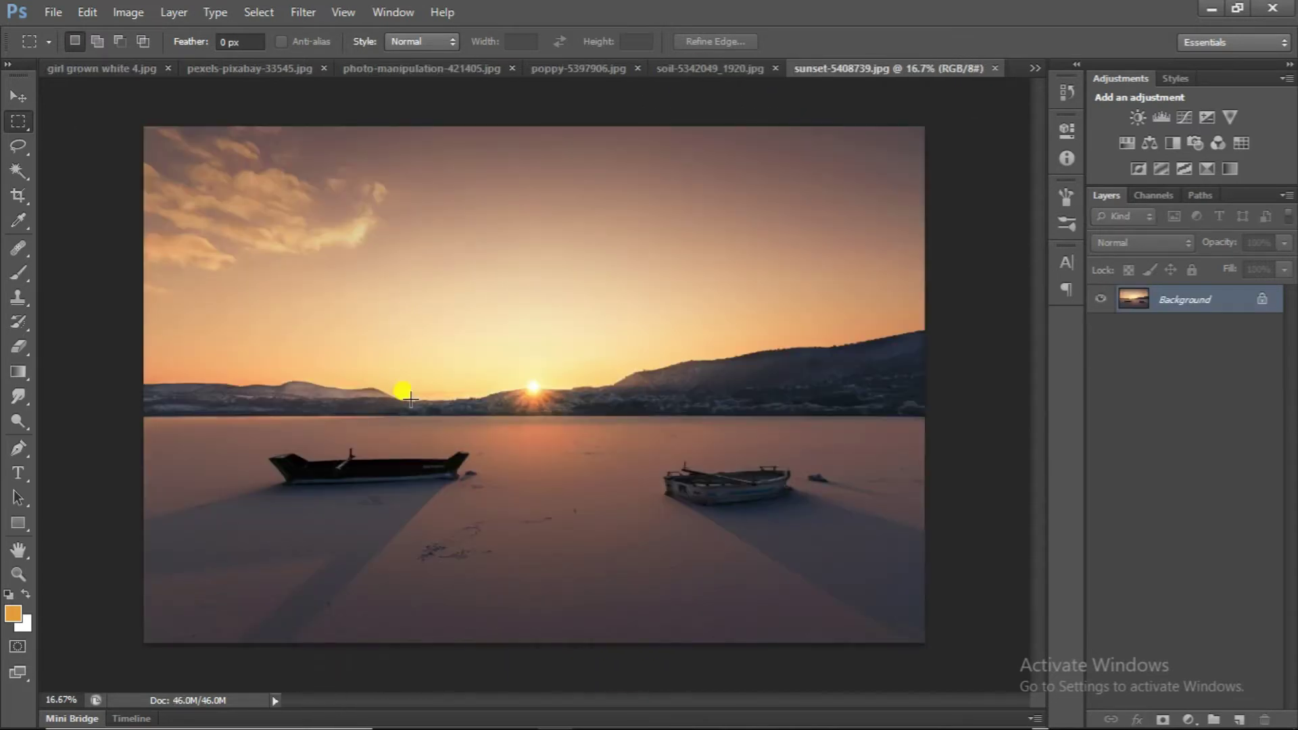
pyautogui.moveTo(890, 620); pyautogui.dragTo(993, 688)
pyautogui.click(90, 12)
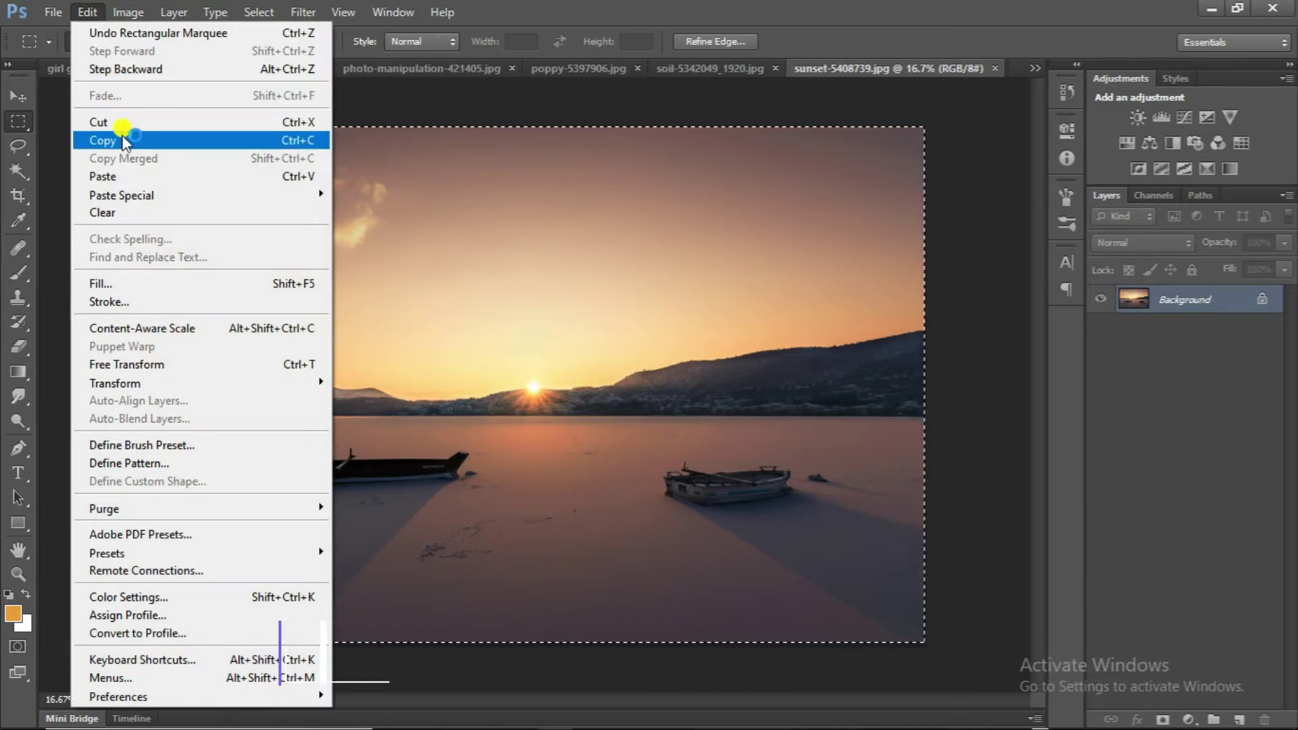
pyautogui.click(120, 134)
pyautogui.hotkey('ctrl', 'Tab')
pyautogui.hotkey('ctrl', 'v')
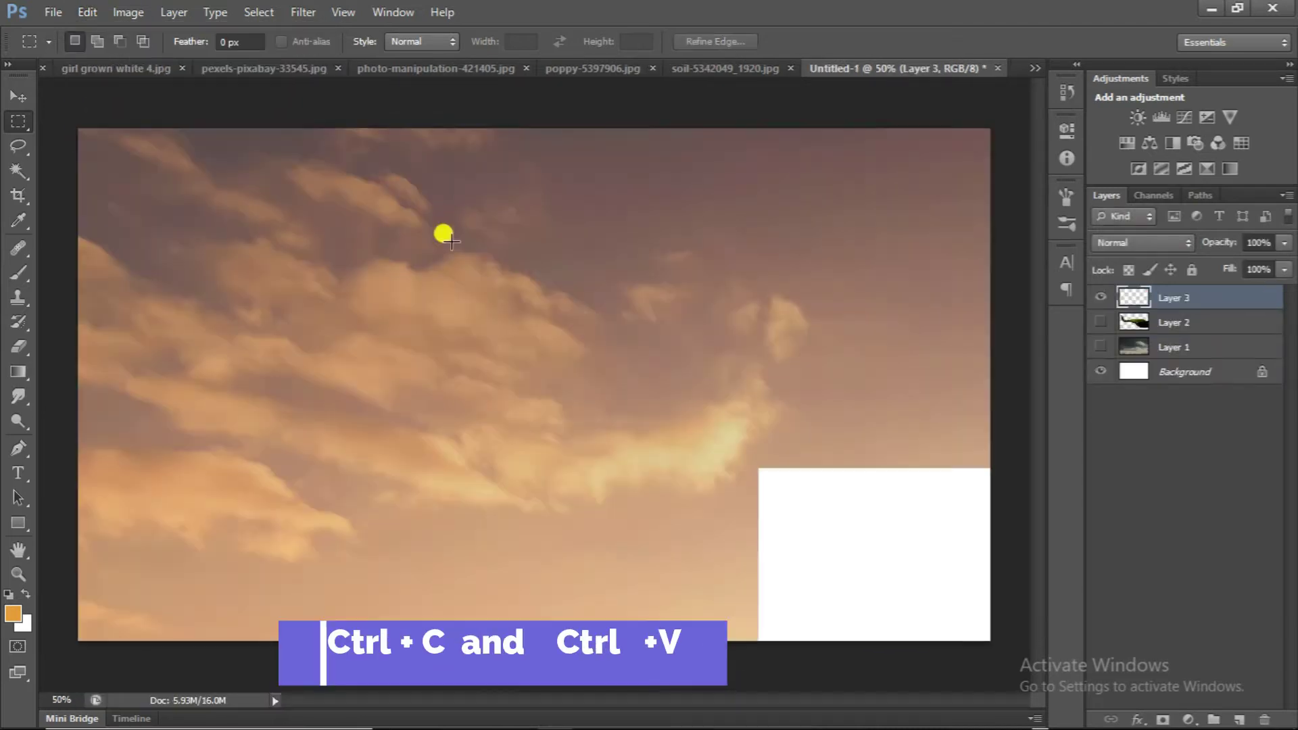
pyautogui.click(1100, 297)
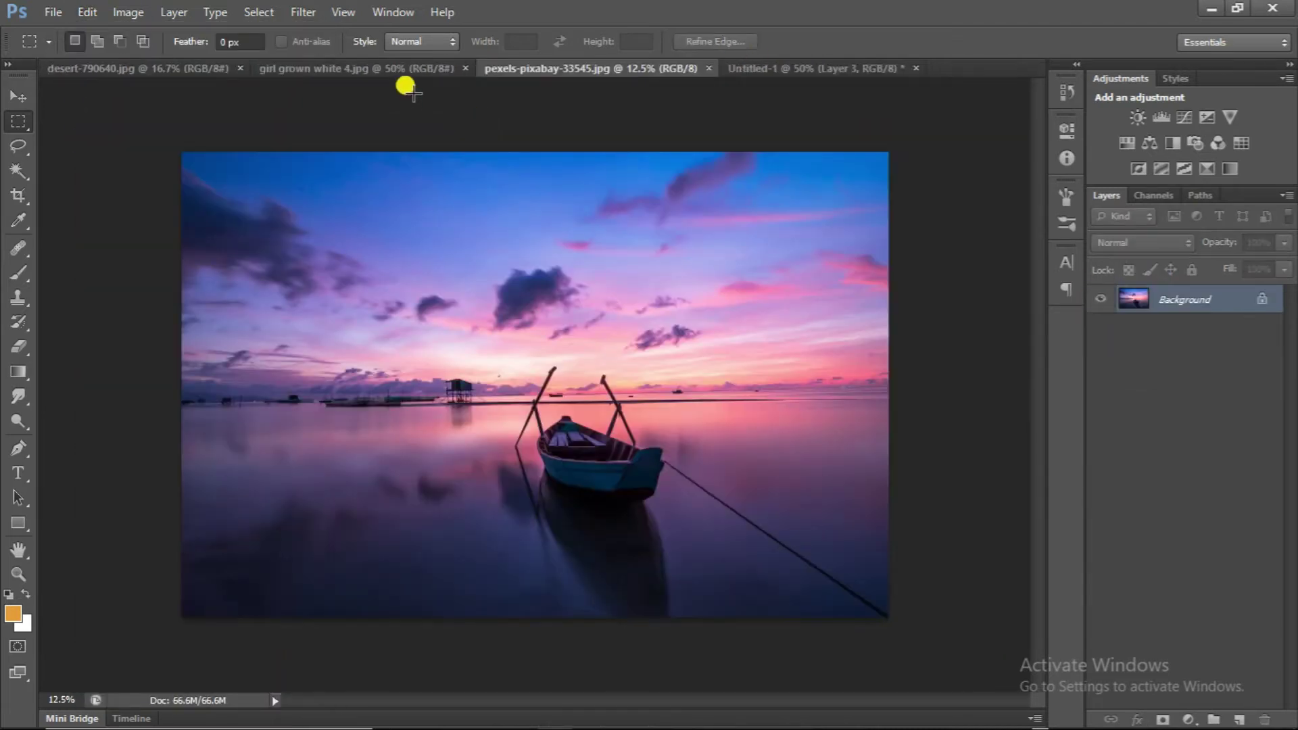
# Paste the whole purple boat sunset image into Untitled-1 as a hidden layer
pyautogui.moveTo(154, 131)
pyautogui.mouseDown()
pyautogui.moveTo(846, 539)
pyautogui.moveTo(964, 642)
pyautogui.mouseUp()
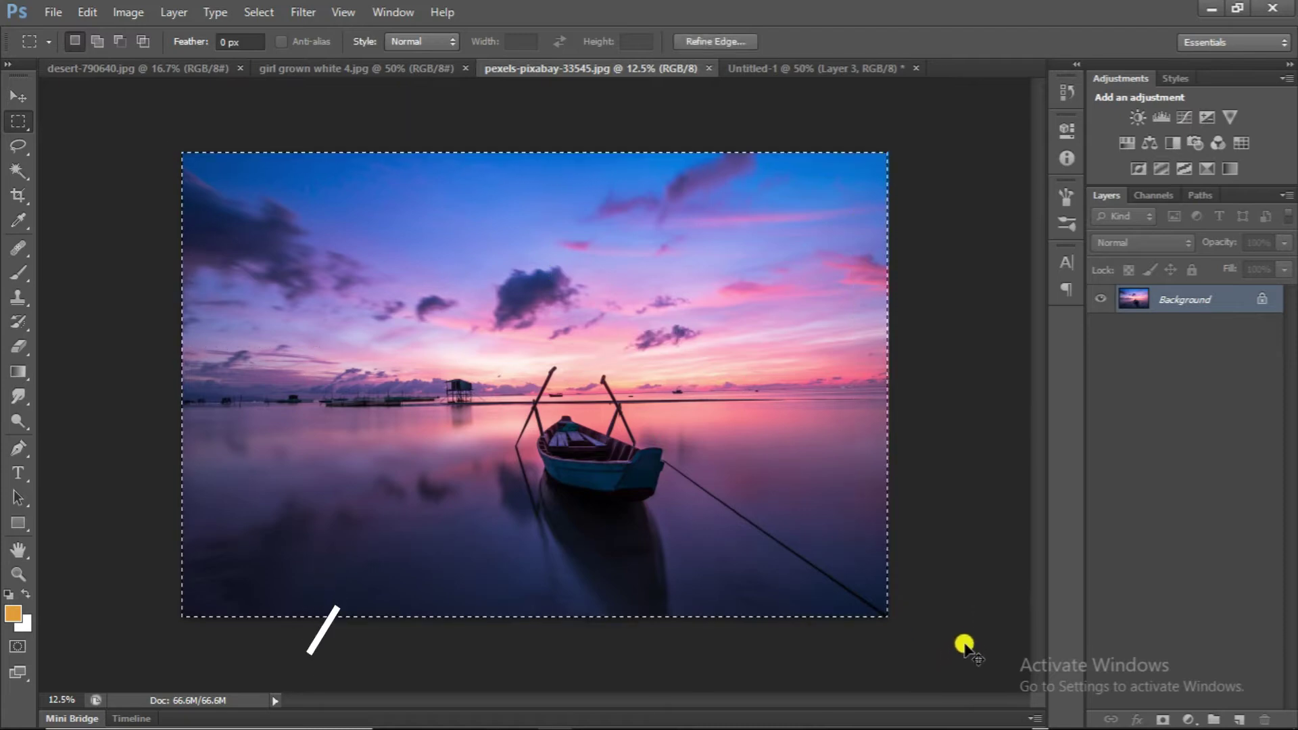
pyautogui.click(94, 12)
pyautogui.click(133, 107)
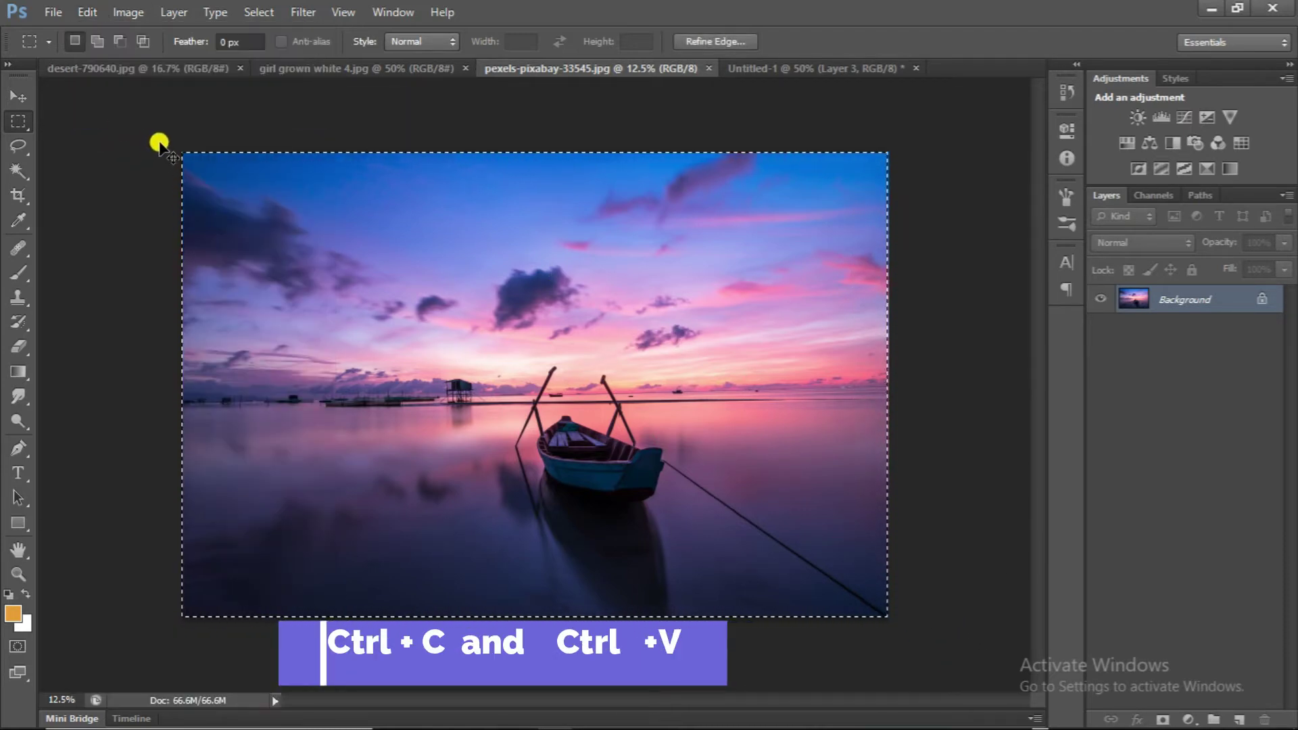
pyautogui.hotkey('ctrl', 'v')
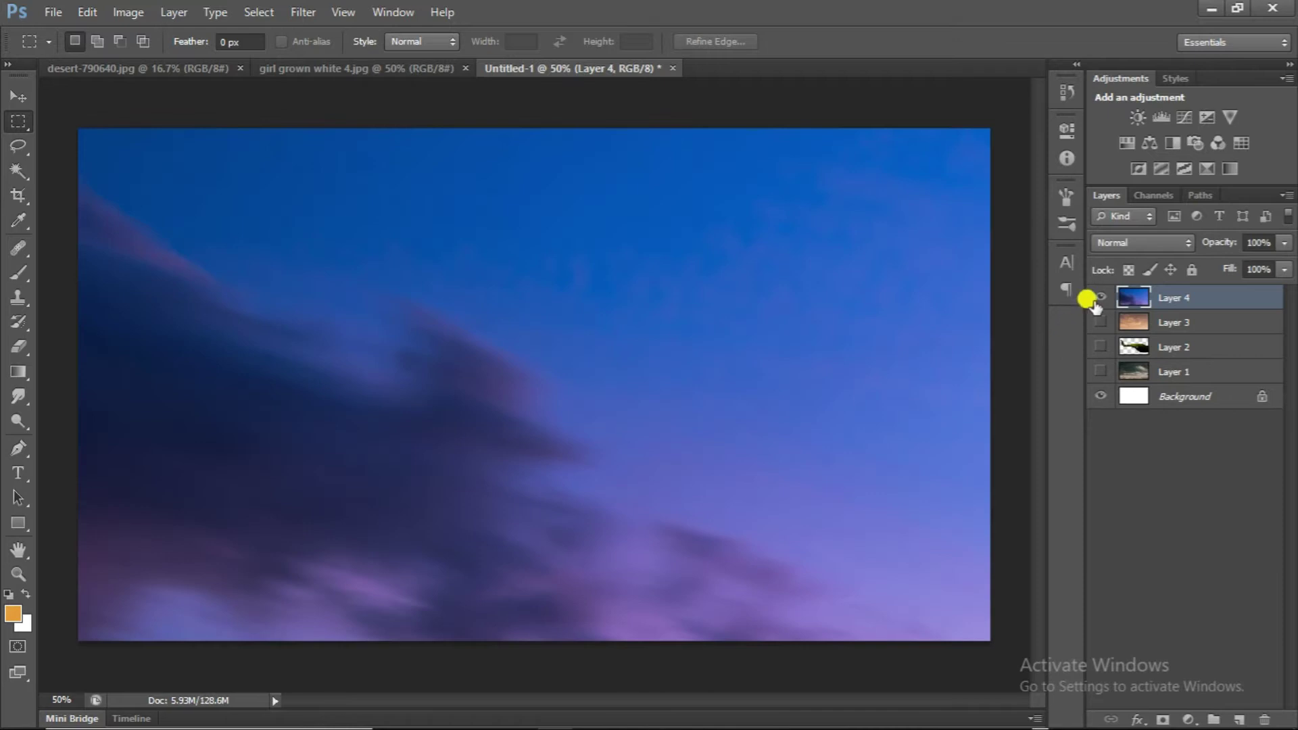
pyautogui.click(1099, 297)
pyautogui.click(387, 68)
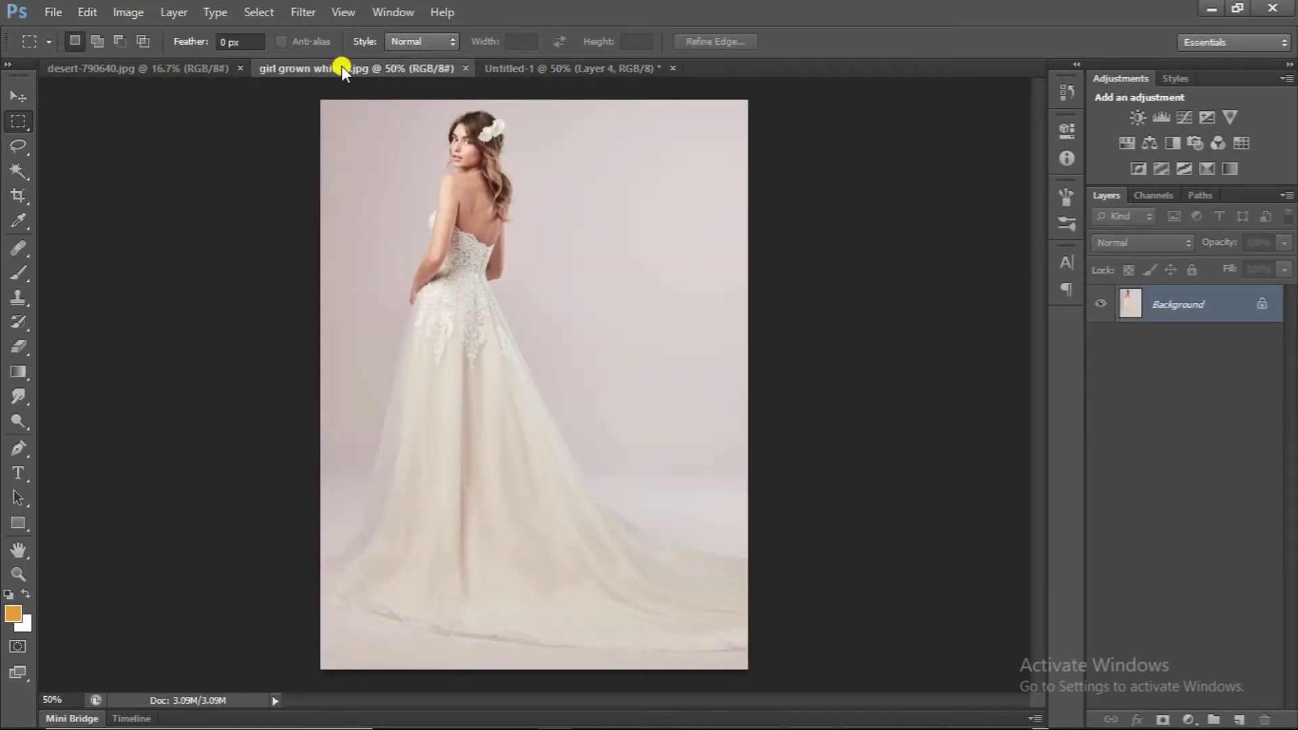
# Paste the whole wedding photo into Untitled-1 as hidden Layer 5 and close its document
pyautogui.click(87, 12)
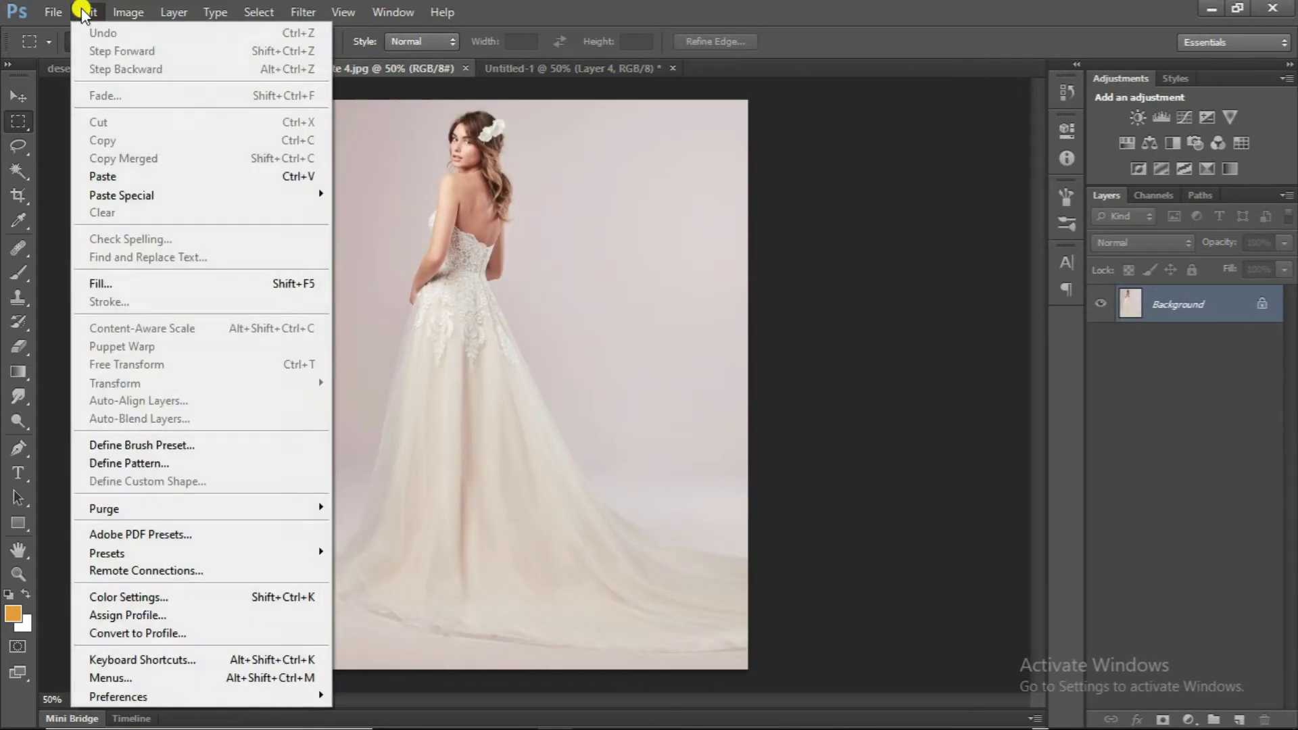
pyautogui.click(717, 56)
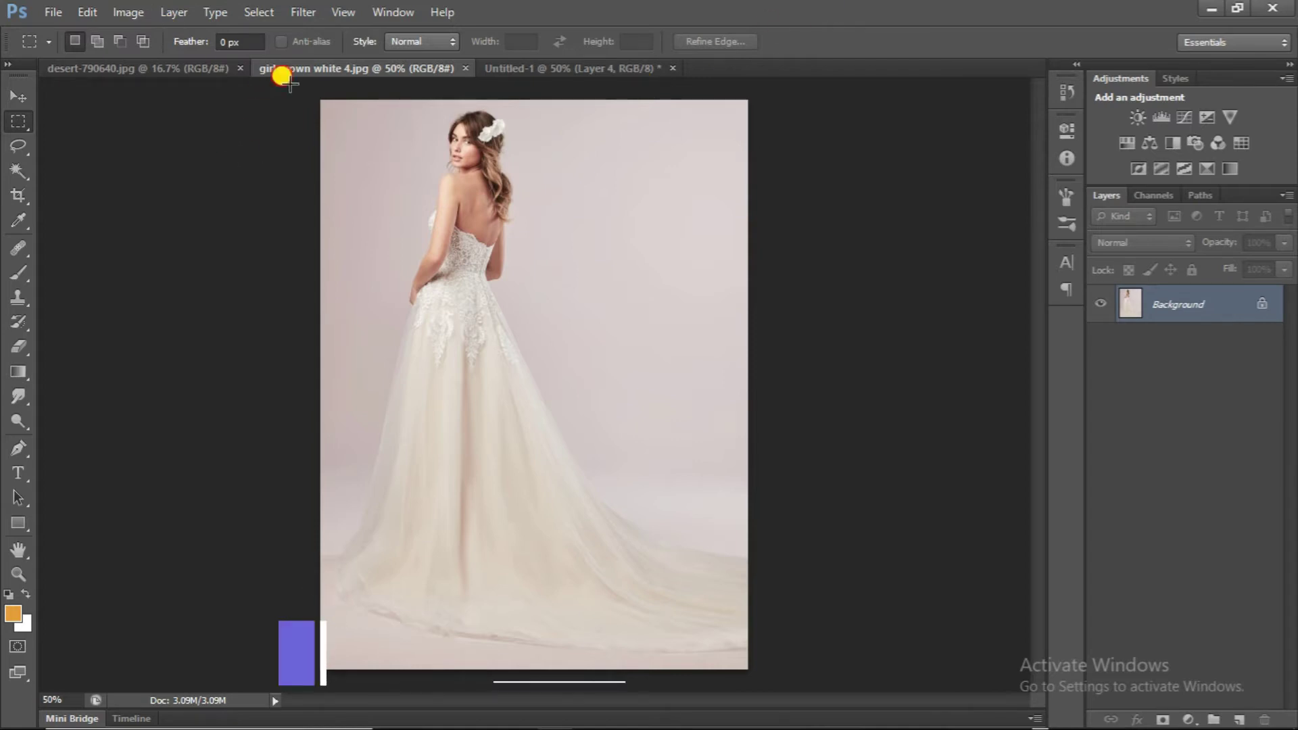
pyautogui.moveTo(283, 78); pyautogui.dragTo(805, 687)
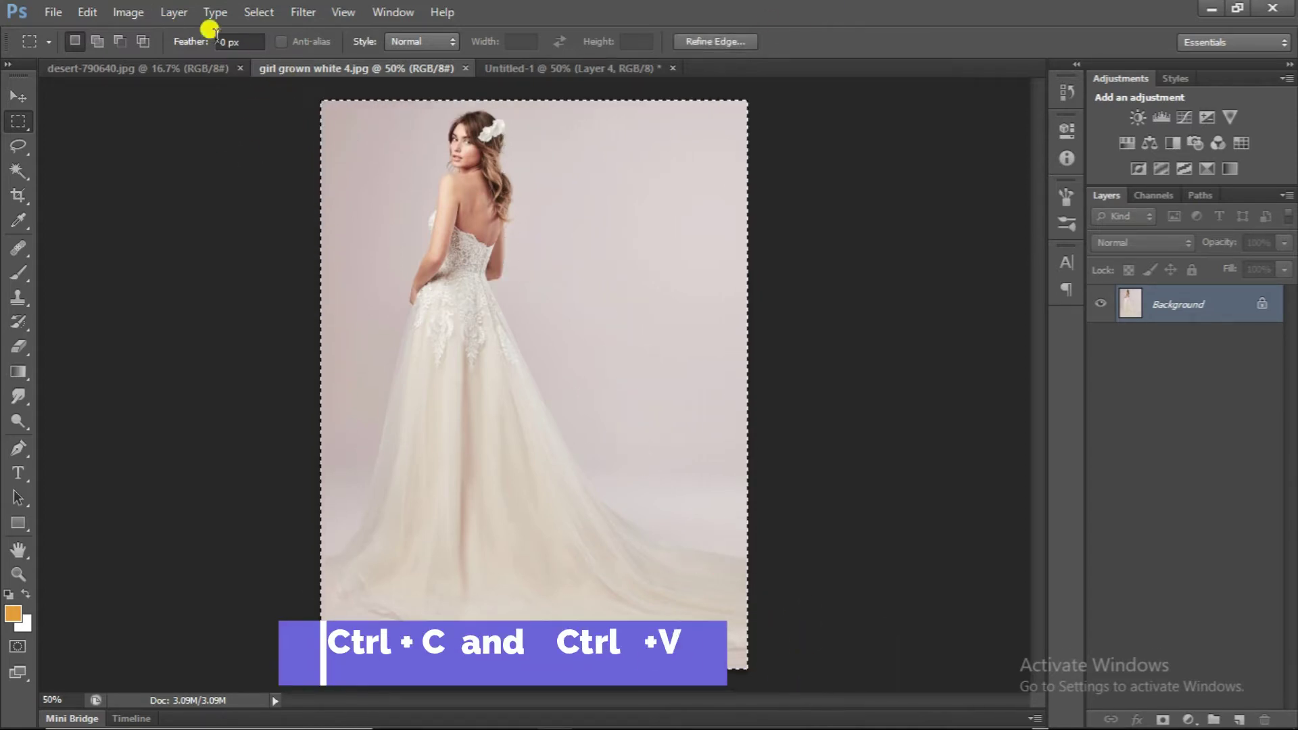
pyautogui.click(87, 12)
pyautogui.click(135, 135)
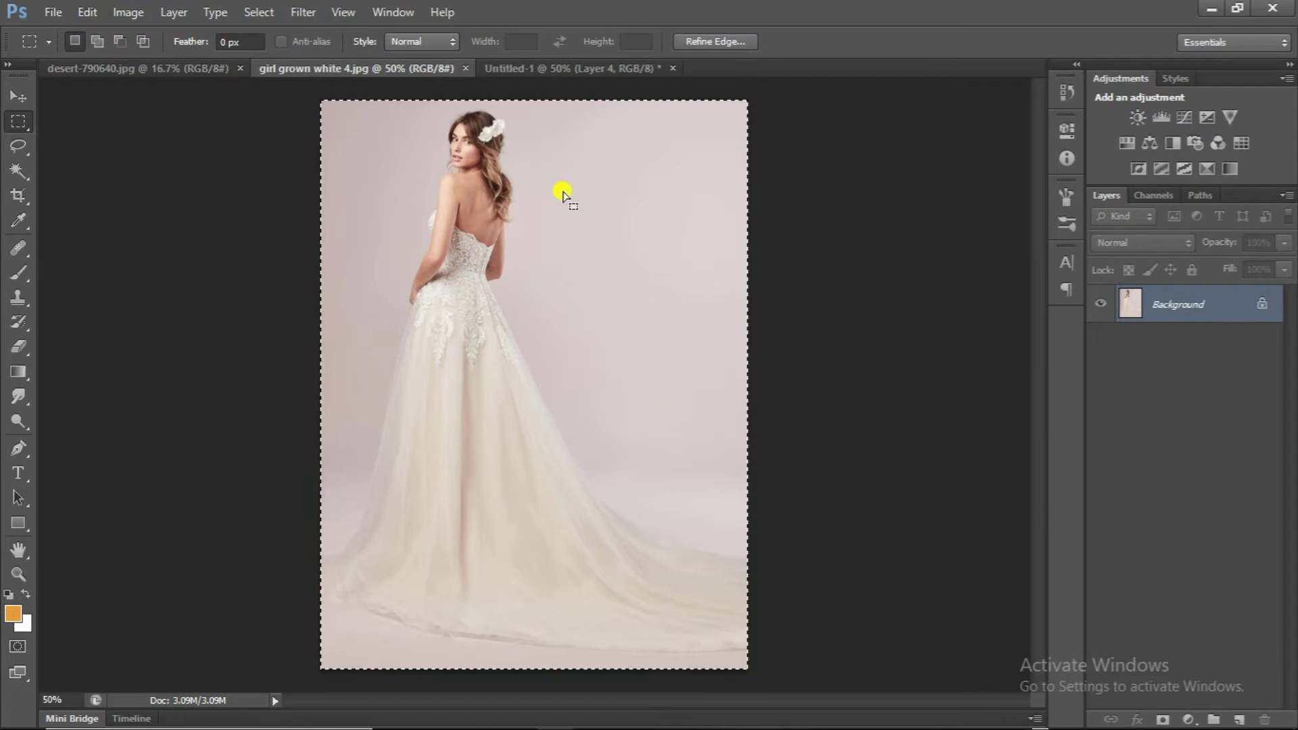
pyautogui.hotkey('ctrl', 'w')
pyautogui.hotkey('ctrl', 'v')
pyautogui.hotkey('ctrl', '0')
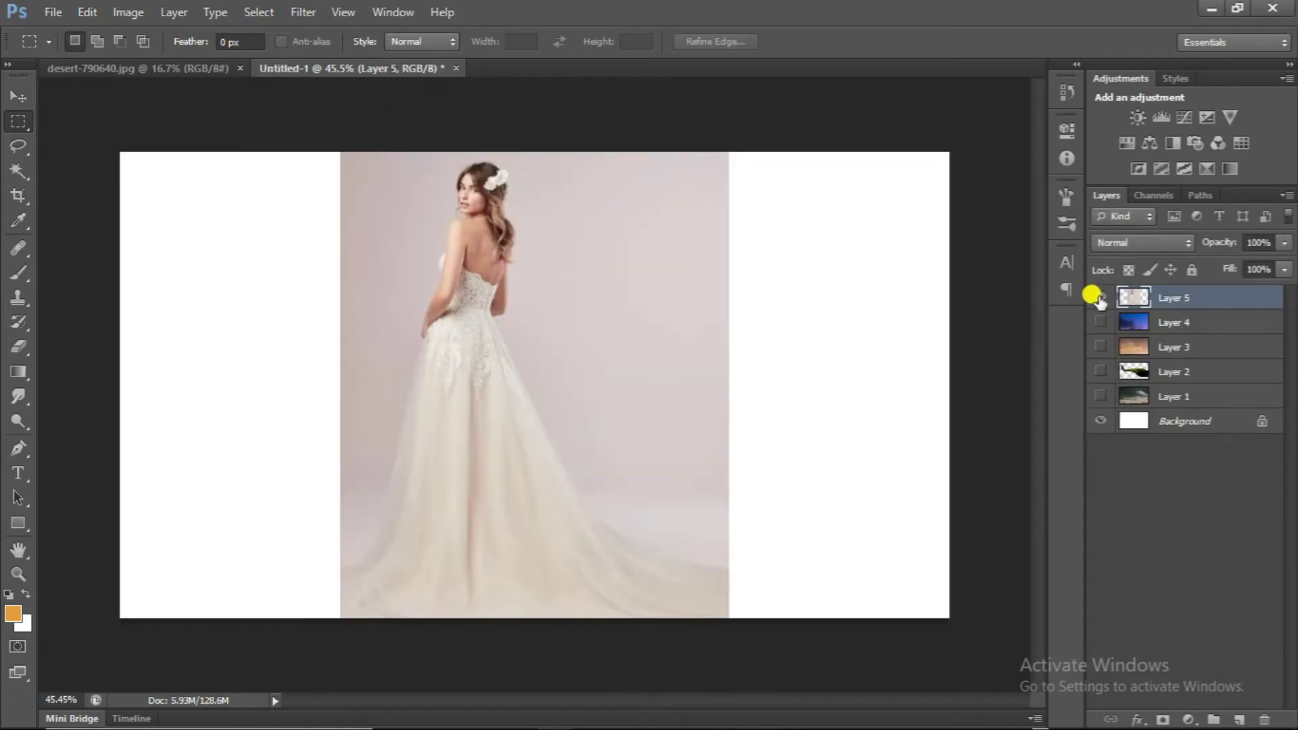
pyautogui.click(1100, 296)
# Paste the desert-790640.jpg dunes as Layer 6 and move it just above Background
pyautogui.click(189, 69)
pyautogui.moveTo(220, 145); pyautogui.dragTo(950, 645)
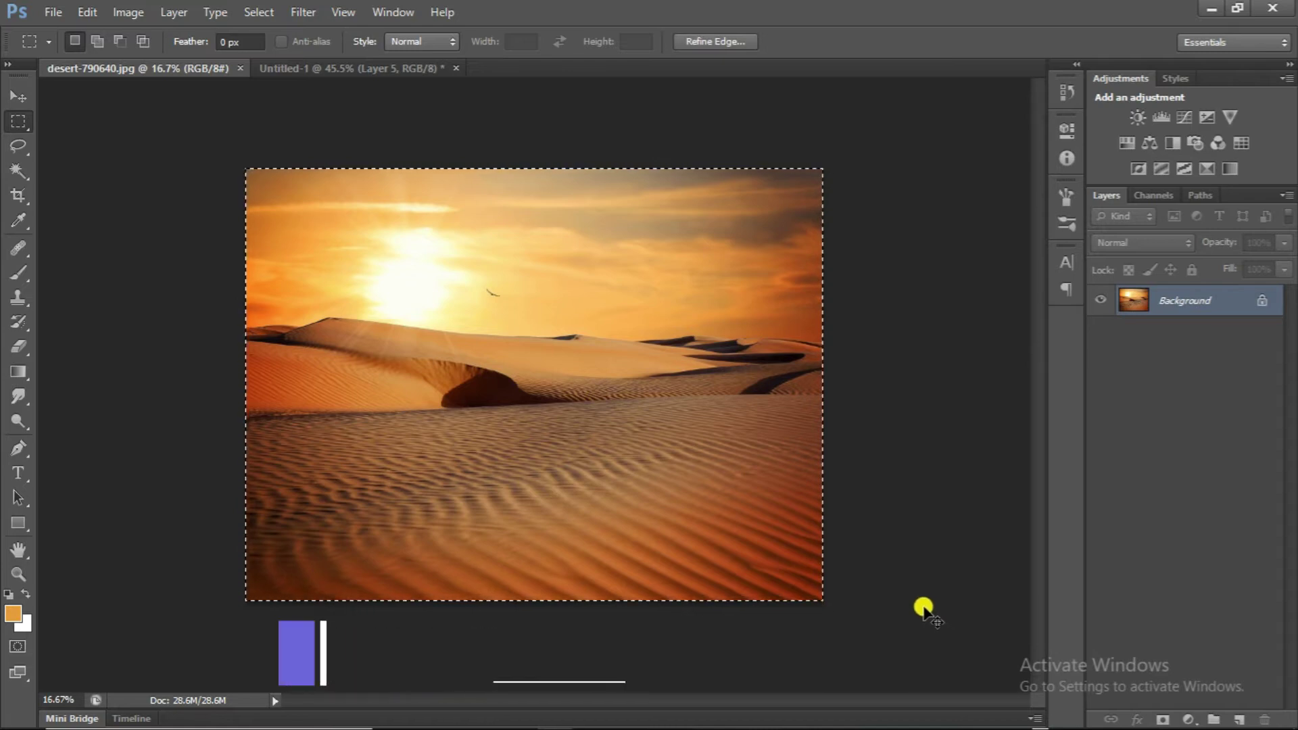
pyautogui.hotkey('ctrl', 'c')
pyautogui.hotkey('ctrl', 'w')
pyautogui.hotkey('ctrl', 'v')
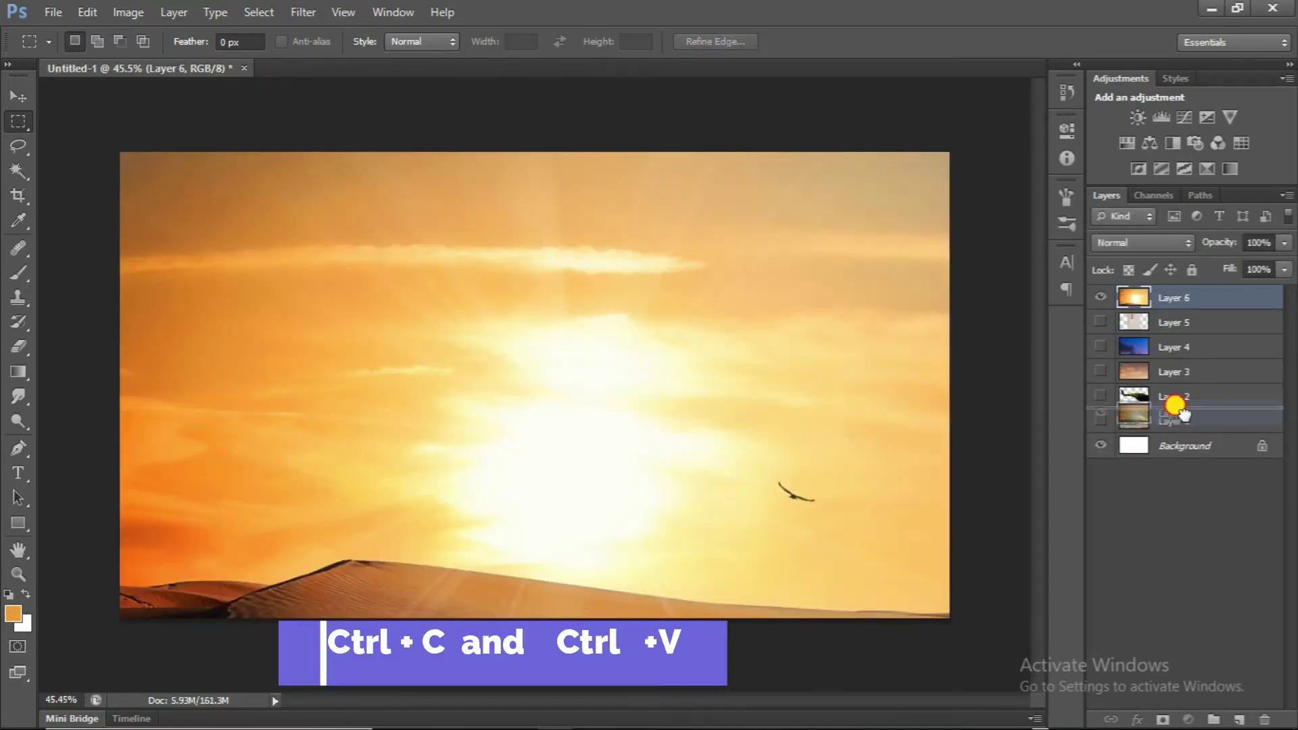
pyautogui.moveTo(1179, 423); pyautogui.dragTo(1177, 426)
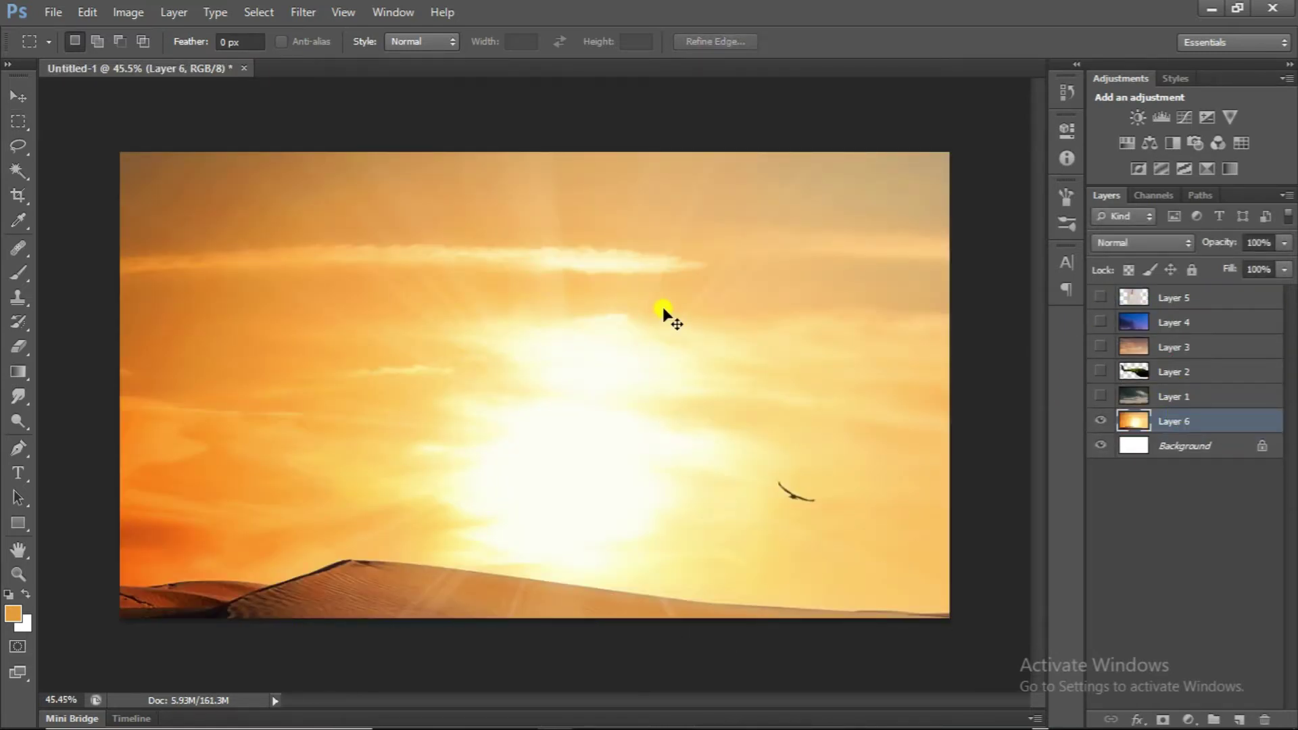
# Scale the desert dunes layer to about 52% and shift it up on the canvas
pyautogui.hotkey('ctrl', 't')
pyautogui.hotkey('ctrl', '0')
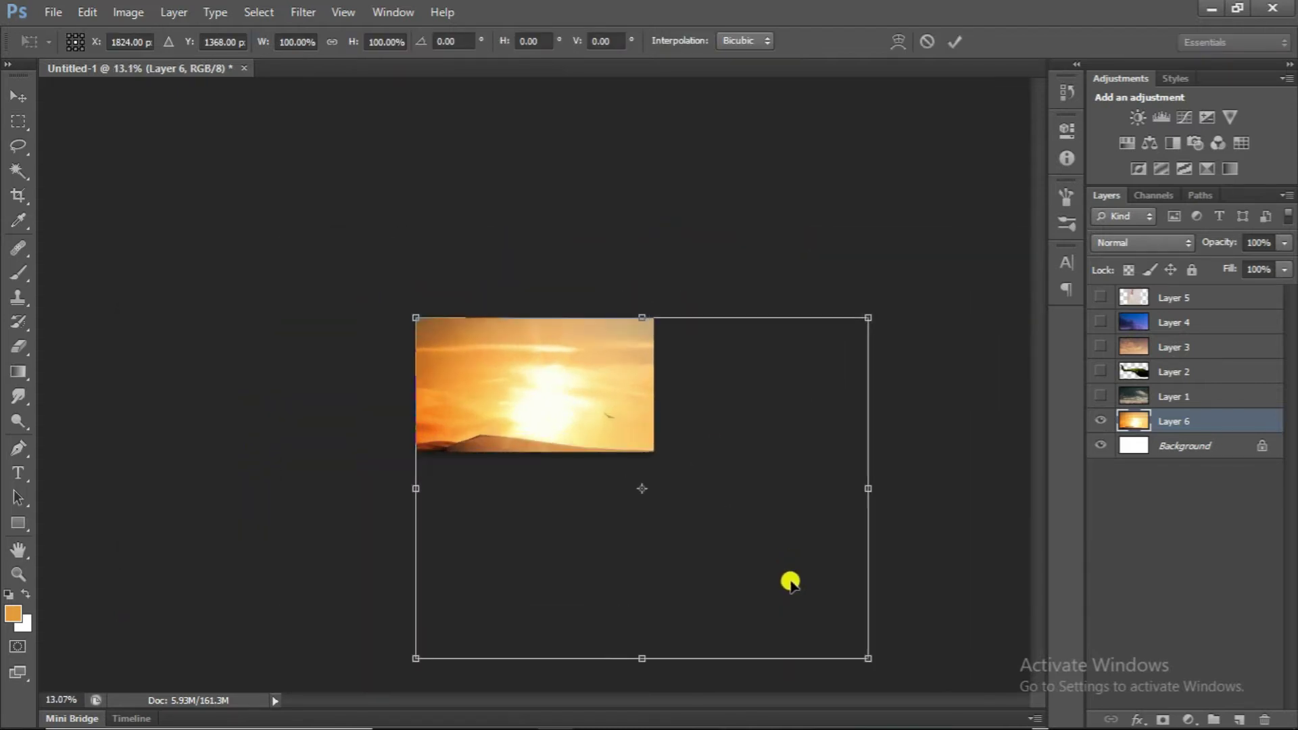
pyautogui.moveTo(795, 532); pyautogui.dragTo(689, 431)
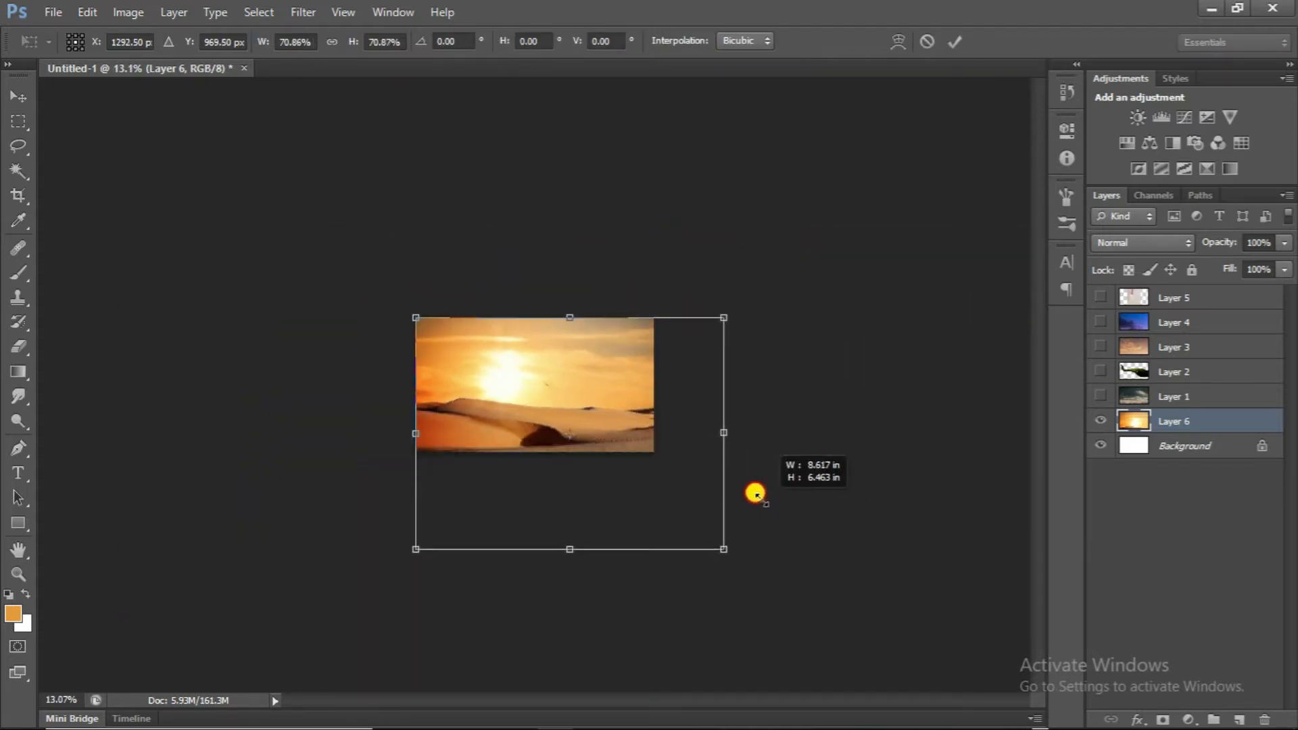
pyautogui.scroll(2, 534, 406)
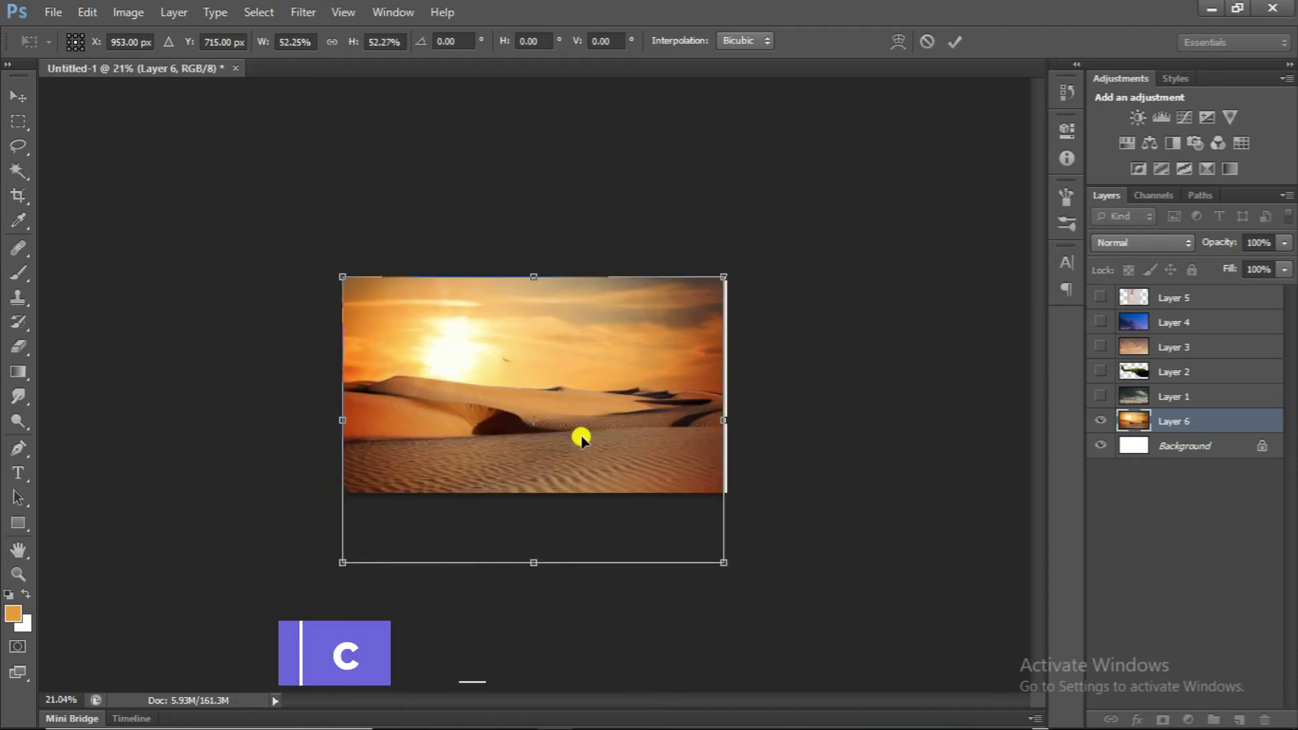
pyautogui.scroll(1, 573, 446)
pyautogui.moveTo(573, 455); pyautogui.dragTo(580, 377)
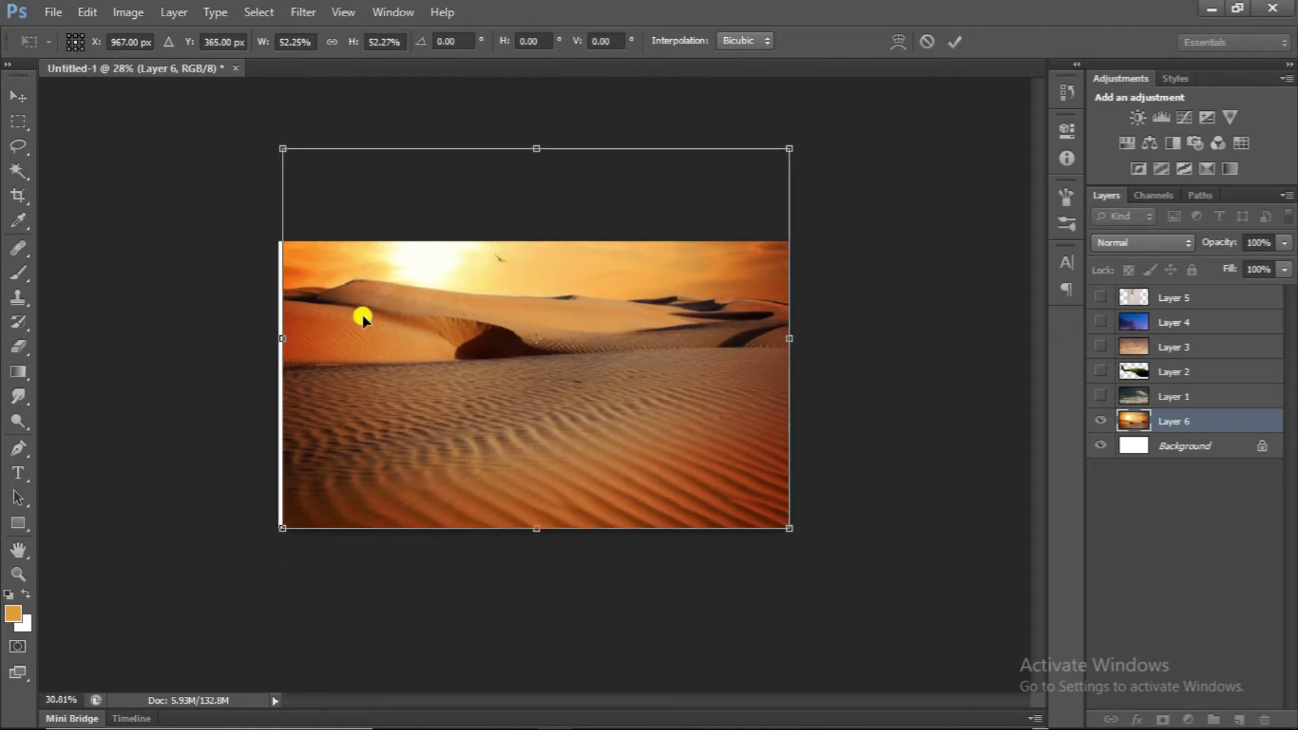
pyautogui.scroll(1, 363, 317)
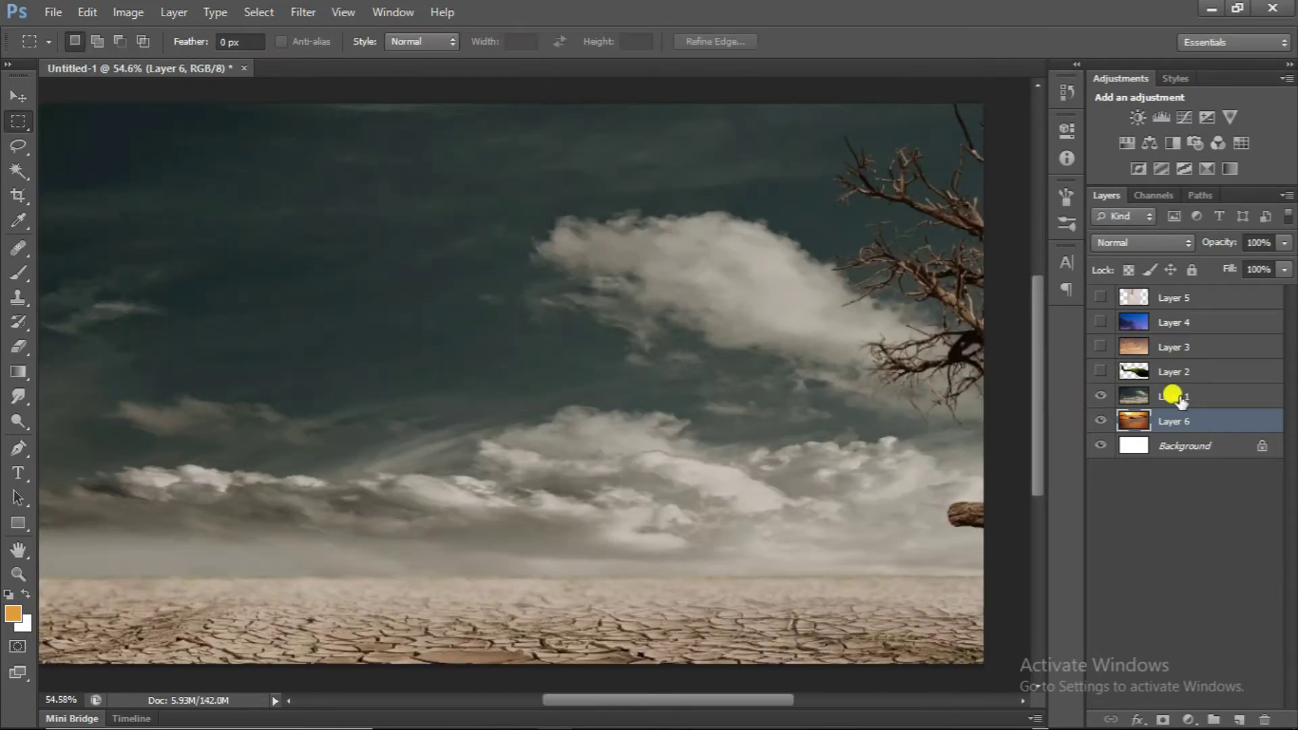
# Resize the dead-tree scene Layer 1 to about 88% to fit the canvas
pyautogui.click(1180, 400)
pyautogui.scroll(-5, 716, 415)
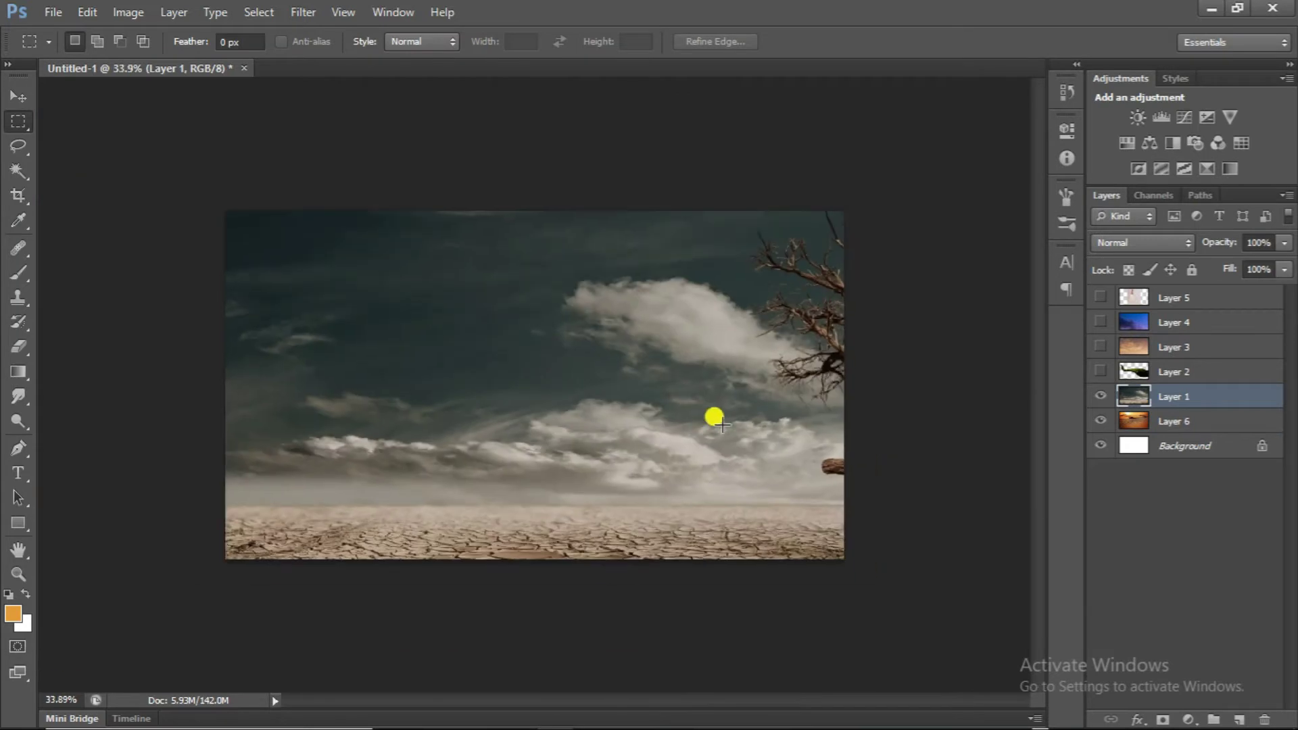
pyautogui.hotkey('ctrl', 't')
pyautogui.scroll(1, 729, 439)
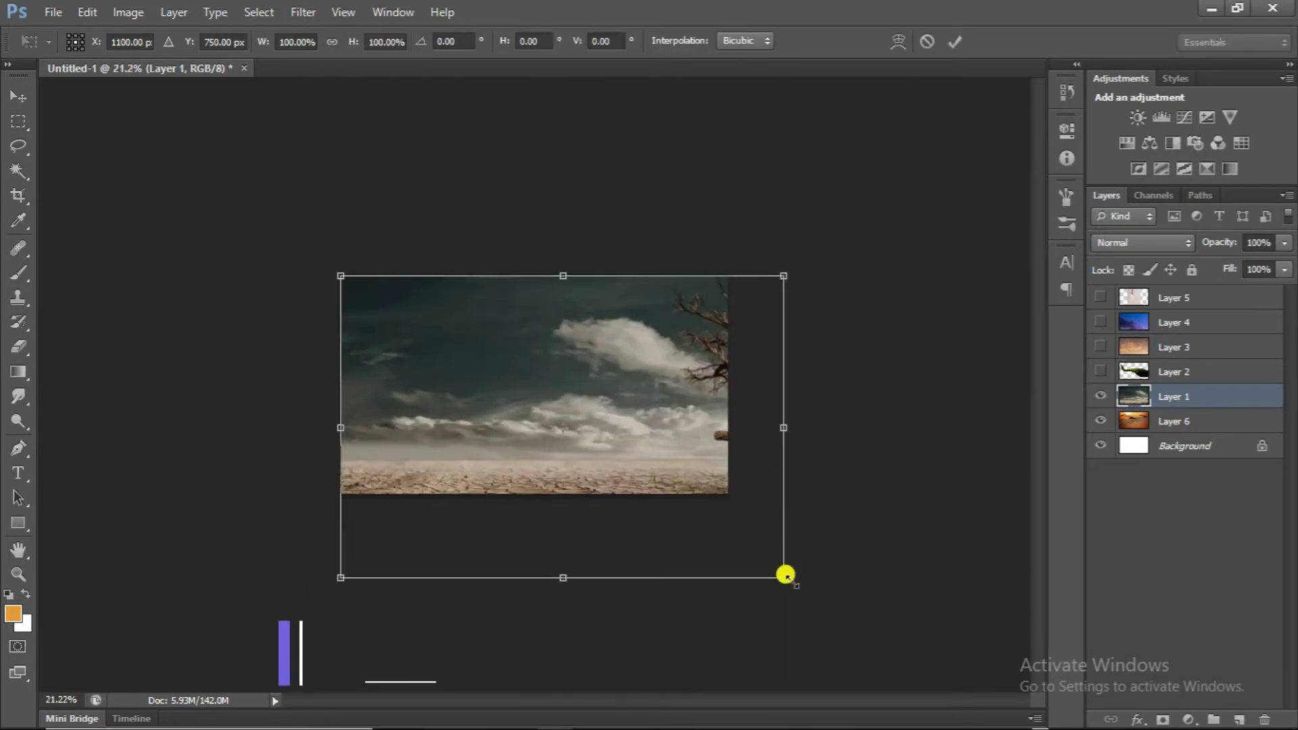
pyautogui.moveTo(784, 575); pyautogui.dragTo(745, 511)
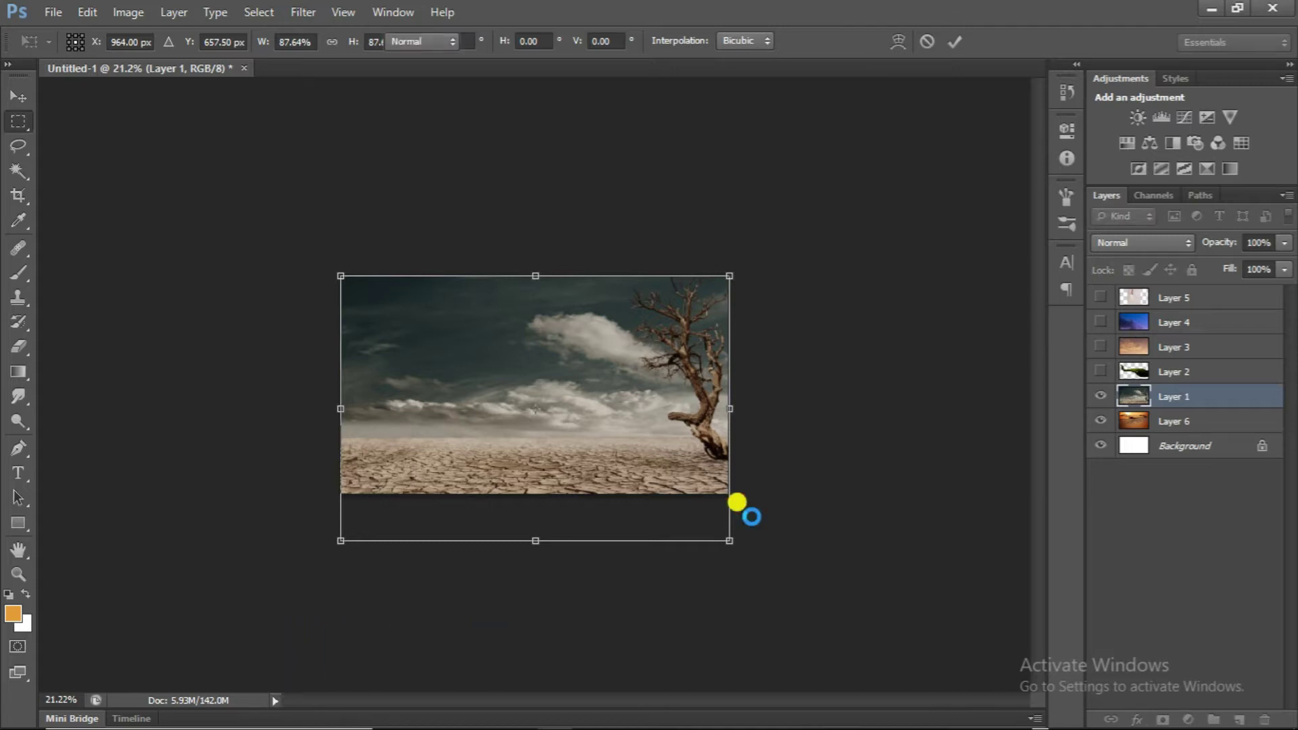
pyautogui.press('Return')
pyautogui.scroll(4, 713, 392)
pyautogui.scroll(2, 711, 380)
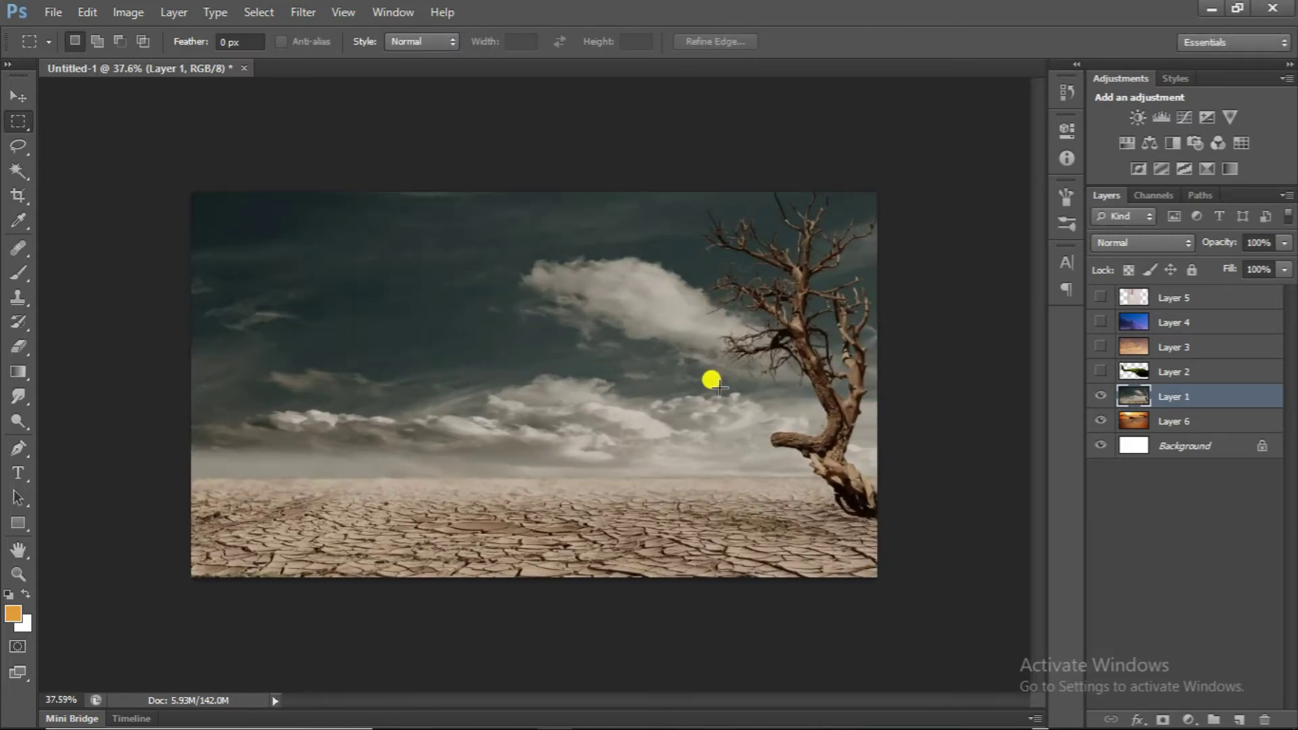
pyautogui.scroll(2, 711, 380)
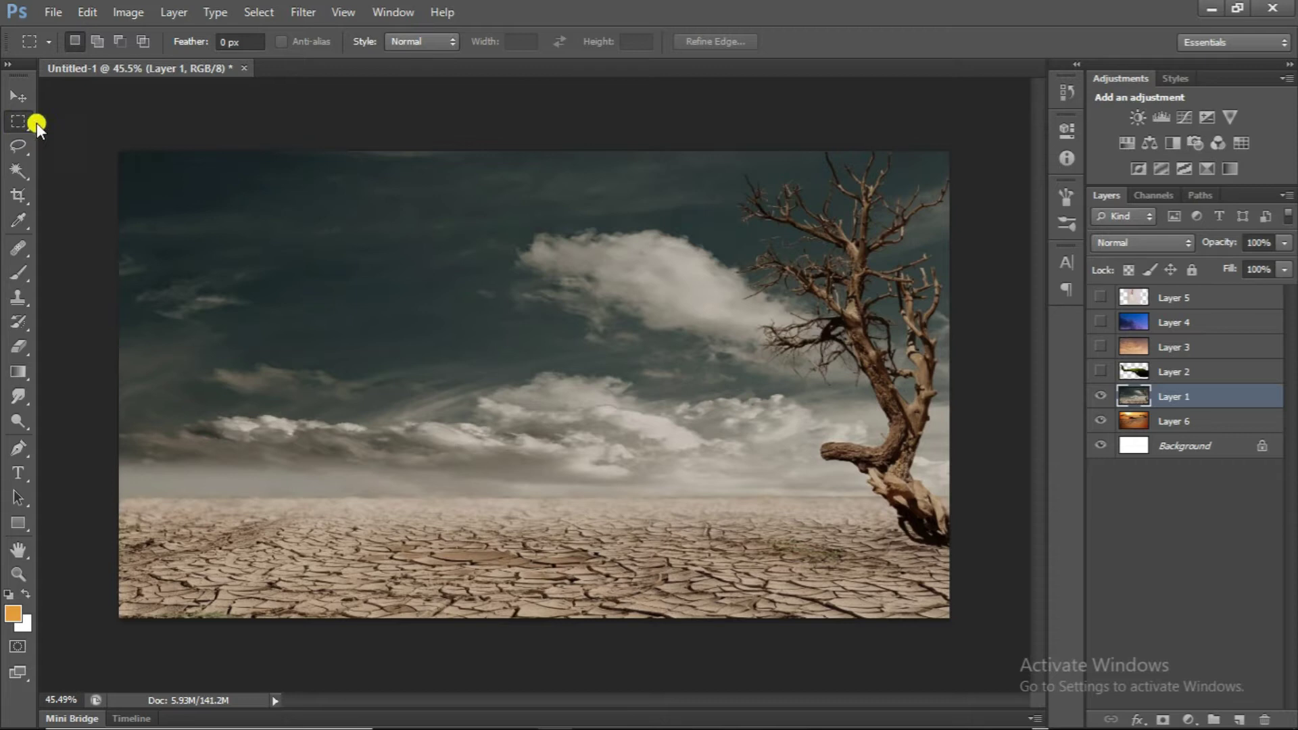
# Copy the area around the dead tree to new Layer 7 and hide the original scene
pyautogui.moveTo(855, 309); pyautogui.dragTo(984, 550)
pyautogui.hotkey('ctrl', 'j')
pyautogui.click(1100, 420)
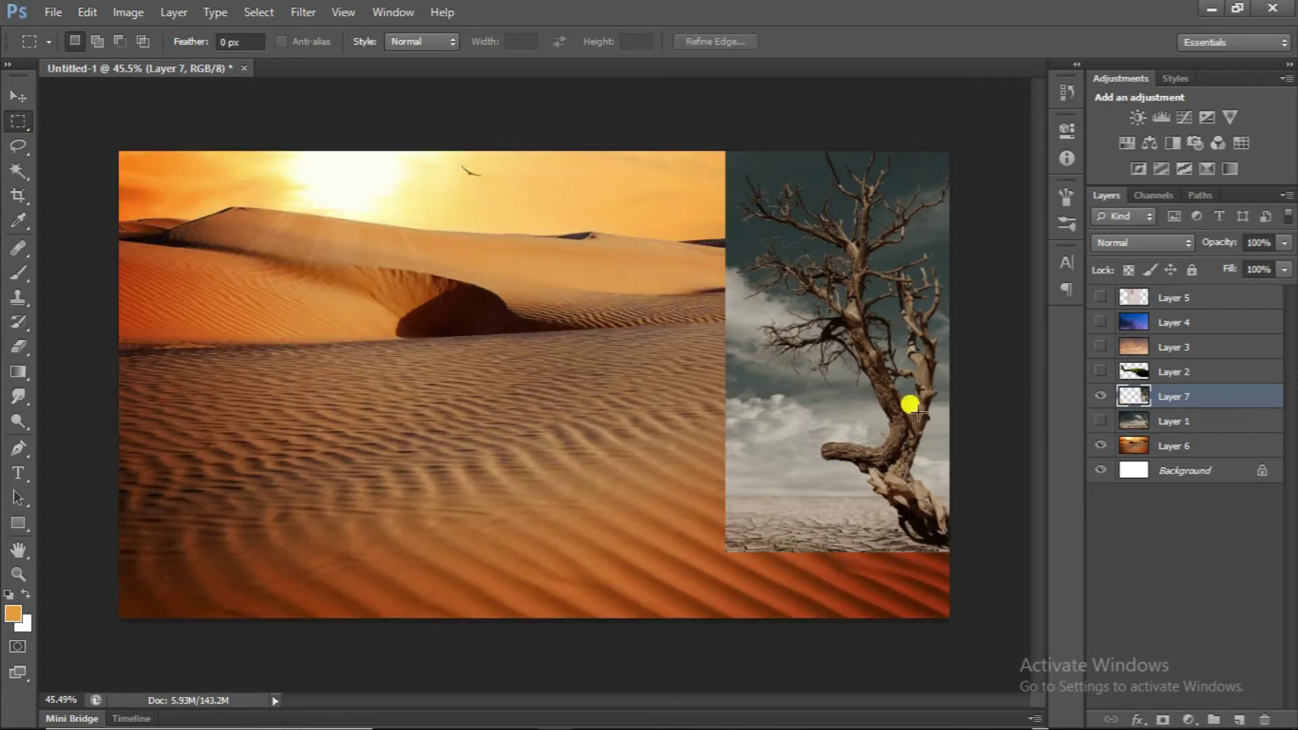
pyautogui.scroll(-2, 899, 422)
pyautogui.scroll(1, 837, 363)
# Magic Wand-select the sky around the tree and between its upper branches
pyautogui.press('w')
pyautogui.scroll(4, 481, 174)
pyautogui.click(487, 153)
pyautogui.moveTo(481, 174); pyautogui.dragTo(472, 351)
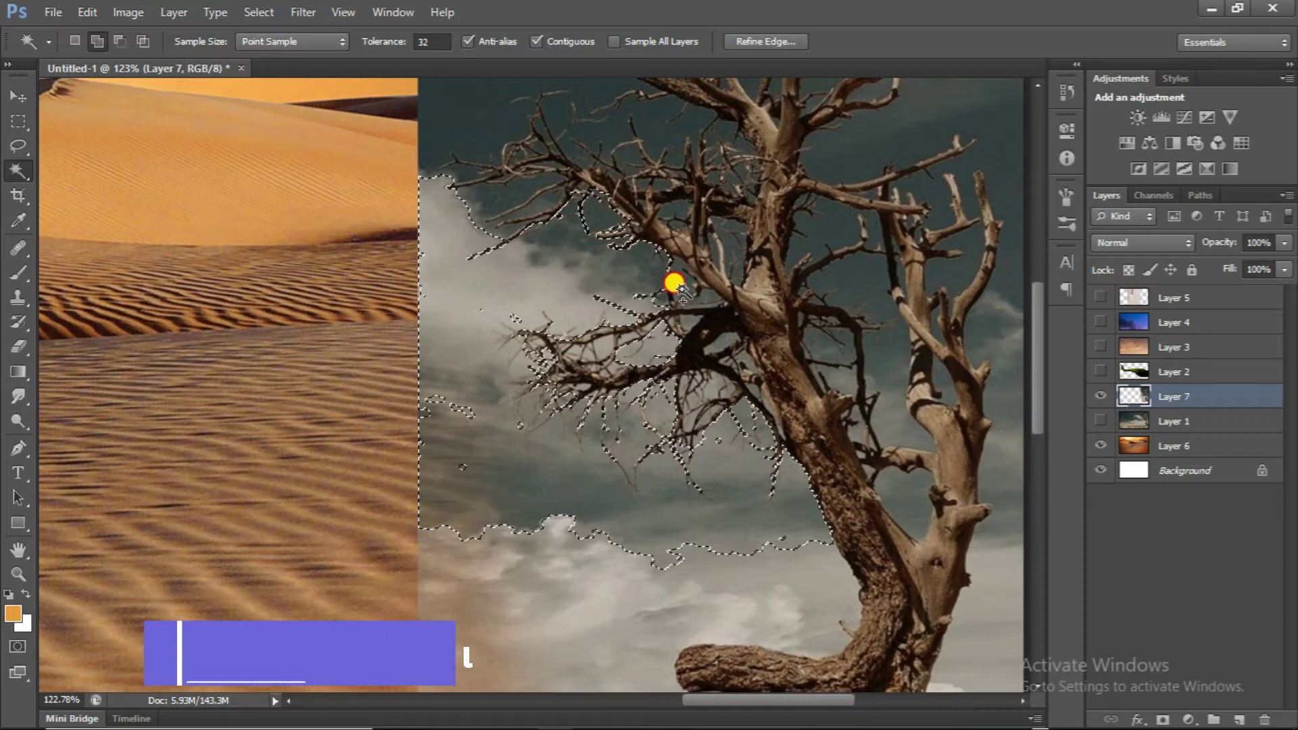
pyautogui.click(519, 202)
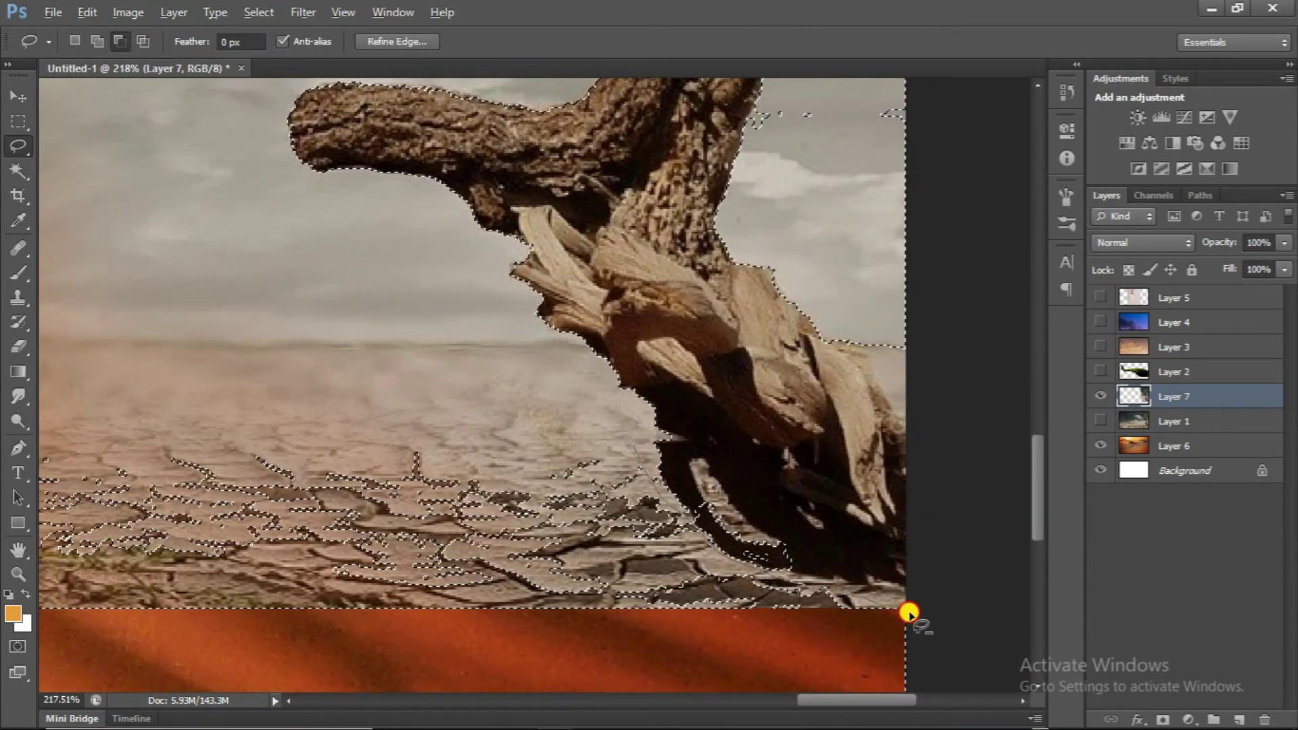
pyautogui.scroll(-3, 203, 411)
pyautogui.scroll(-2, 211, 417)
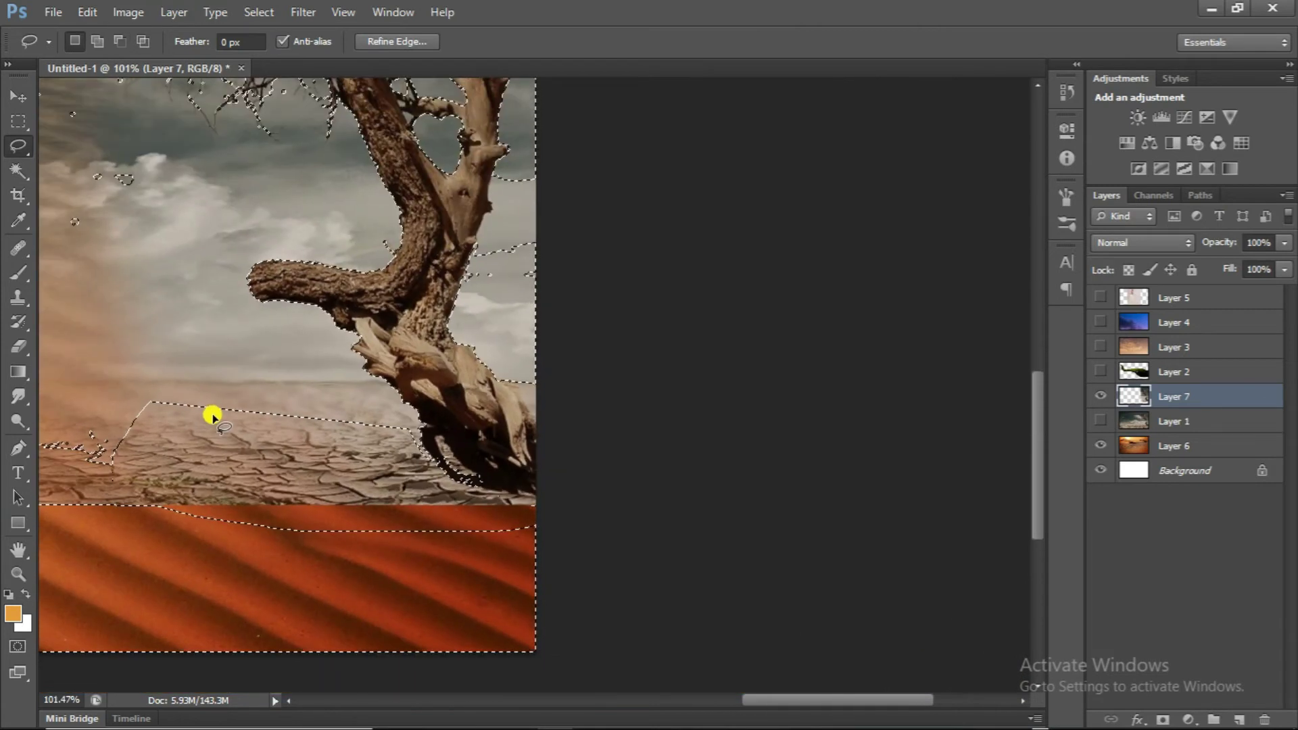
# Remove the ground and stray specks from the selection, then delete the selected sky
pyautogui.press('alt')
pyautogui.moveTo(329, 422); pyautogui.dragTo(423, 446)
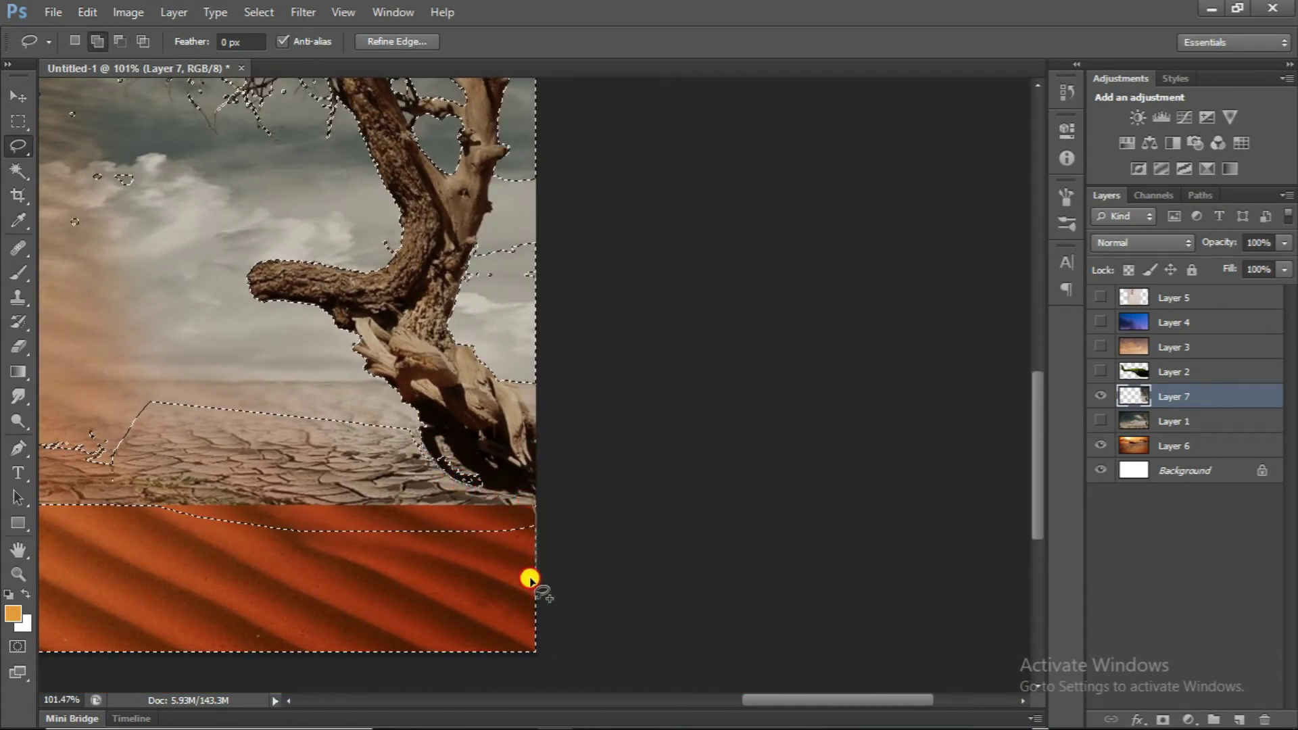
pyautogui.hscroll(-3, 374, 368)
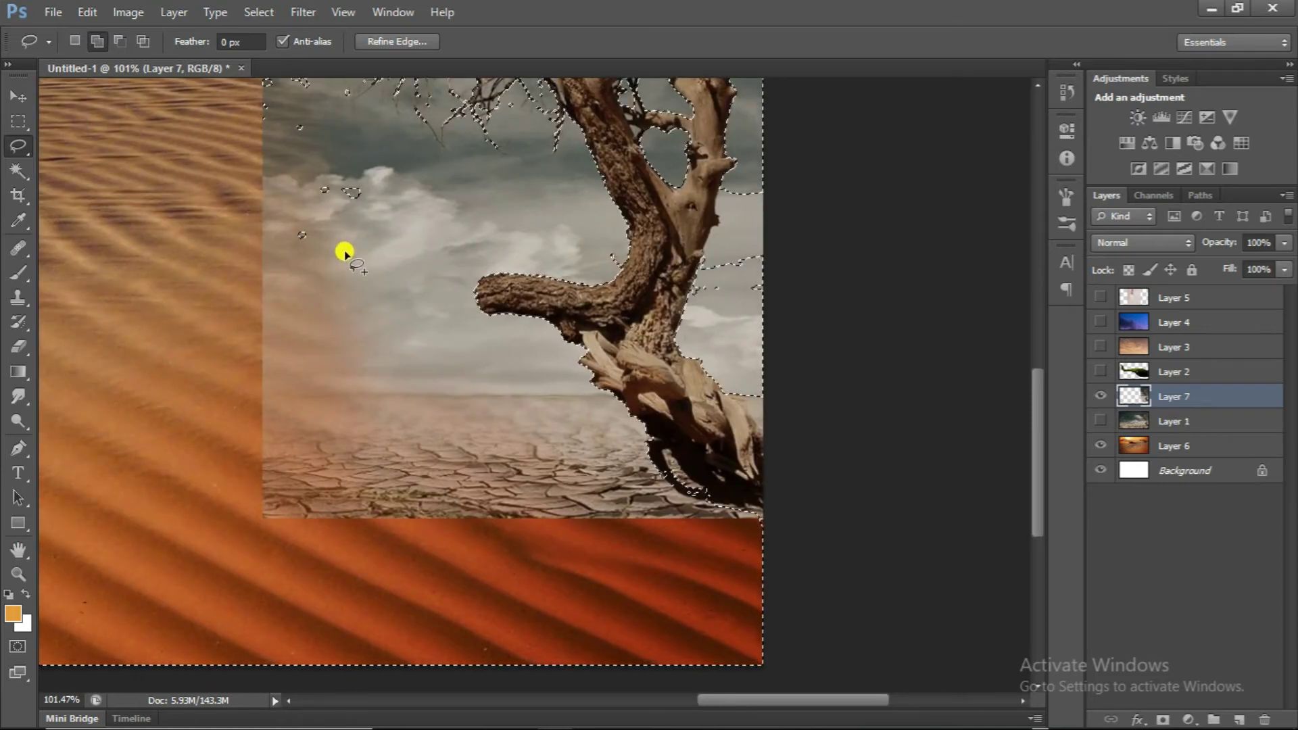
pyautogui.scroll(3, 343, 317)
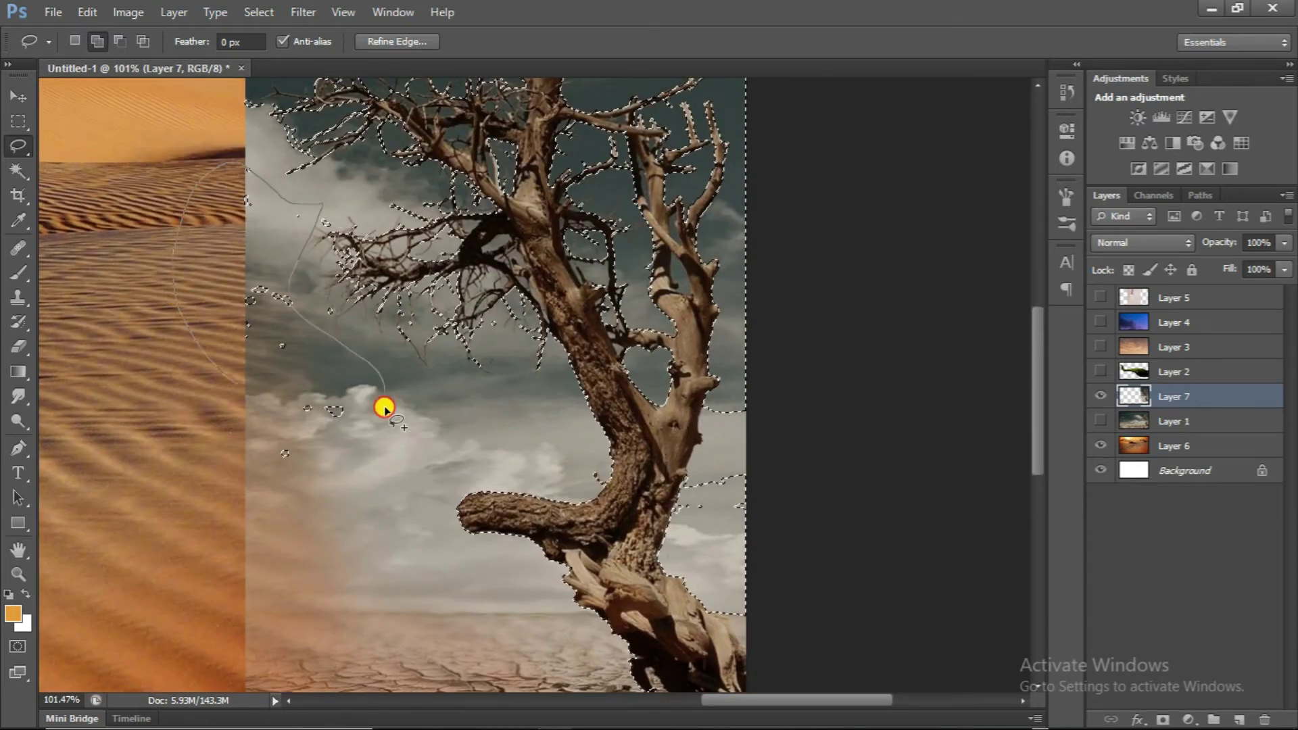
pyautogui.moveTo(384, 408); pyautogui.dragTo(324, 363)
pyautogui.hscroll(2, 394, 351)
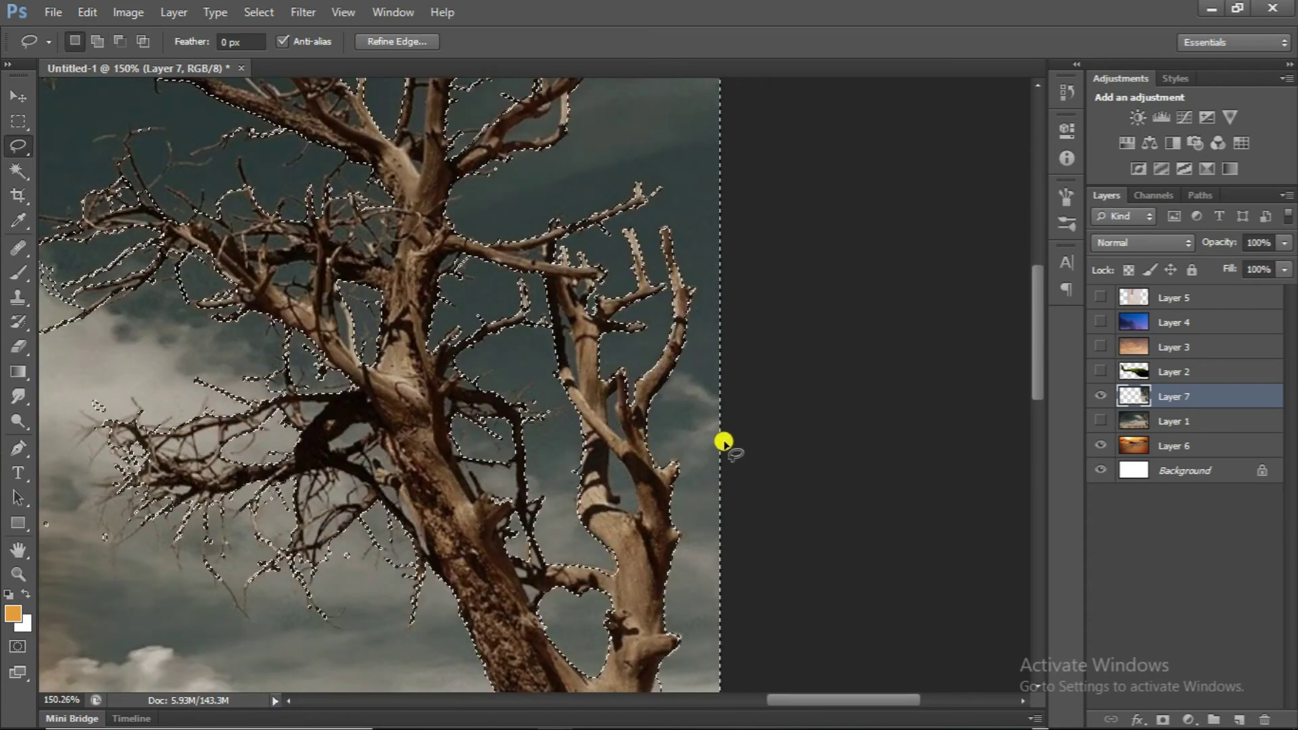
pyautogui.hotkey('ctrl', '0')
pyautogui.press('Delete')
pyautogui.hotkey('ctrl', '+')
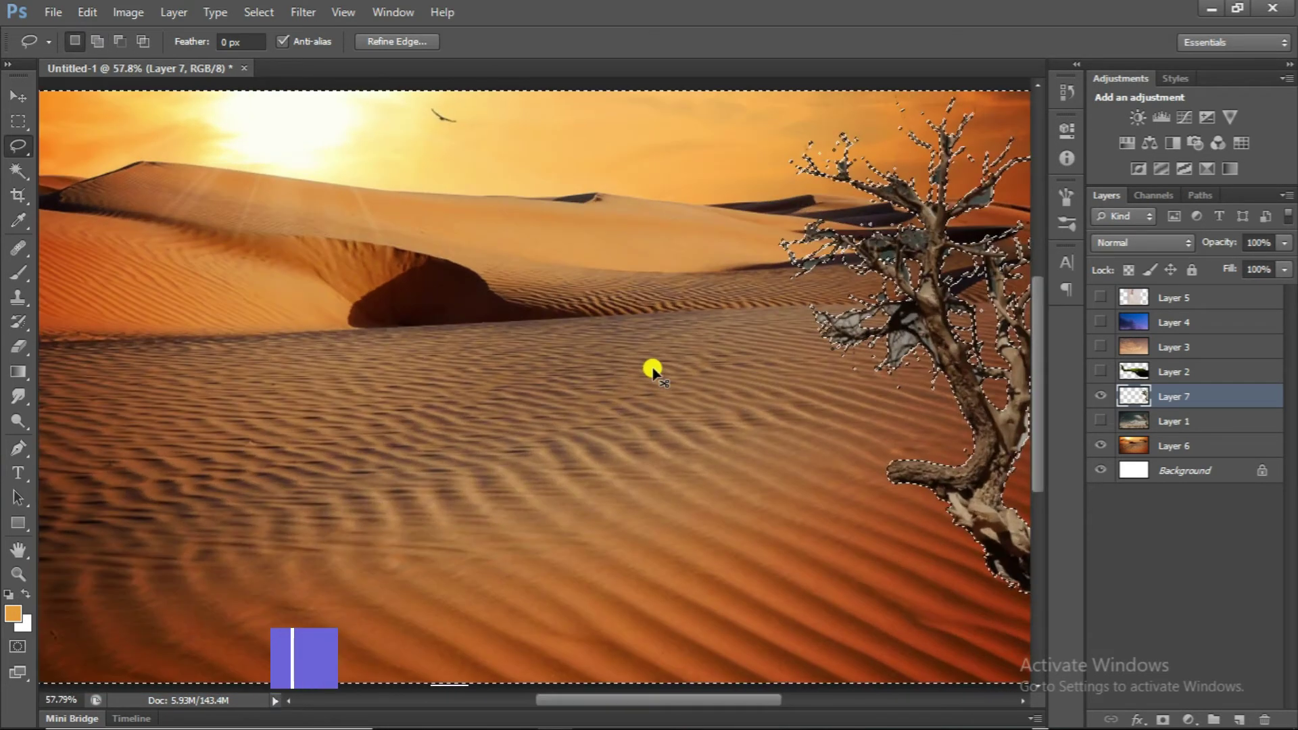
pyautogui.scroll(-1, 874, 371)
pyautogui.scroll(2, 878, 353)
pyautogui.scroll(-1, 643, 463)
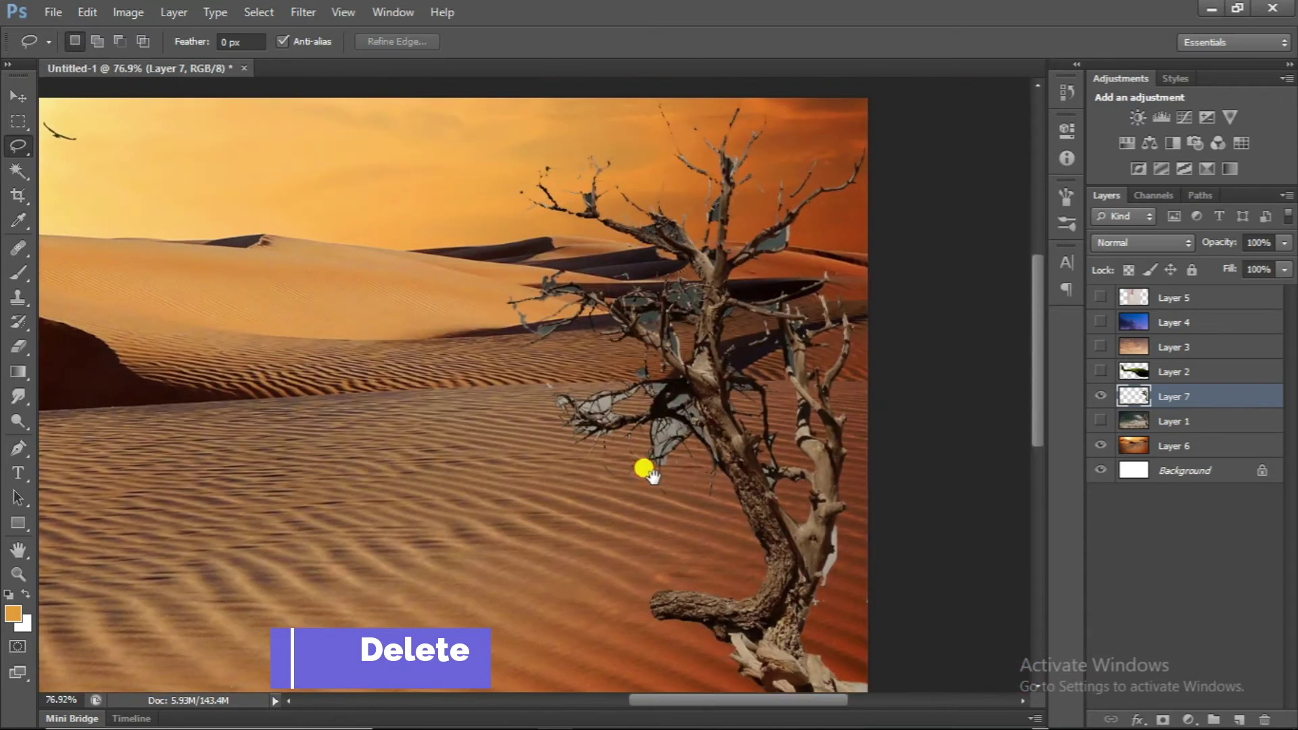
pyautogui.scroll(-2, 653, 469)
# Free-transform the dead tree, shifting it slightly left then two nudges right
pyautogui.hotkey('ctrl', 't')
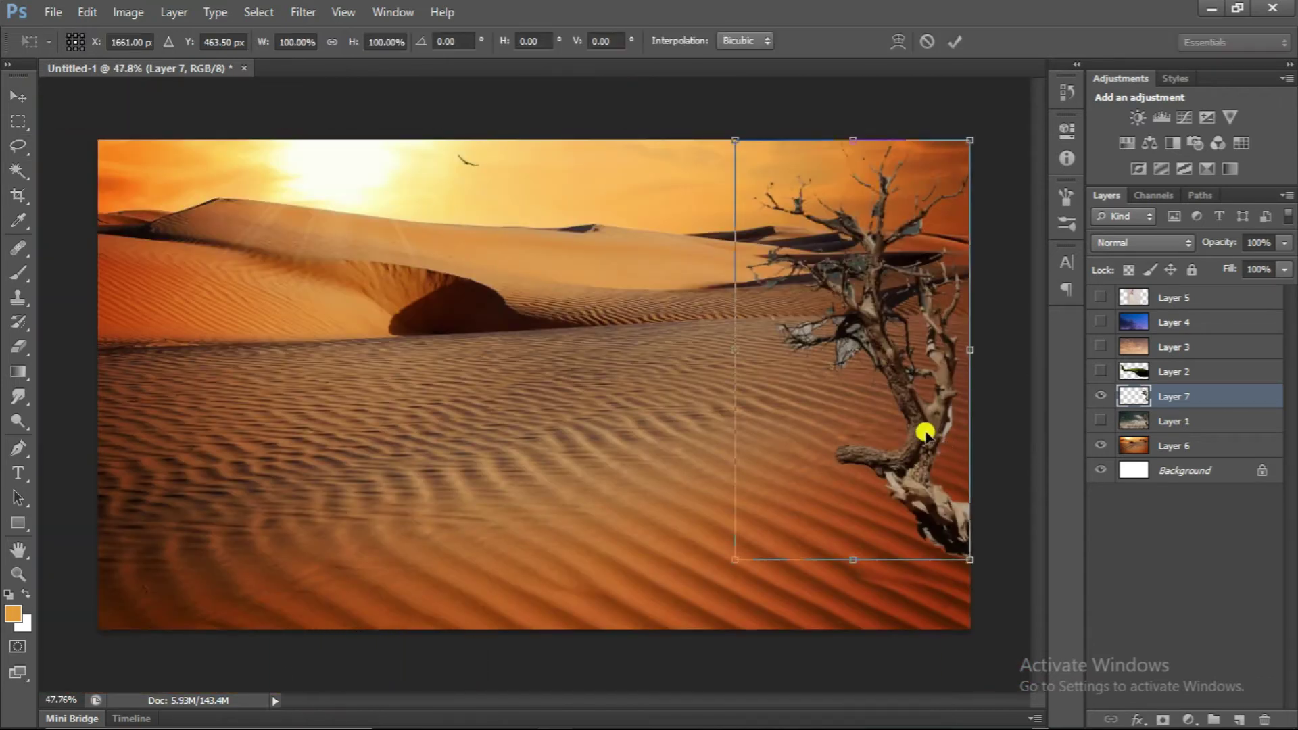
pyautogui.moveTo(920, 446); pyautogui.dragTo(918, 445)
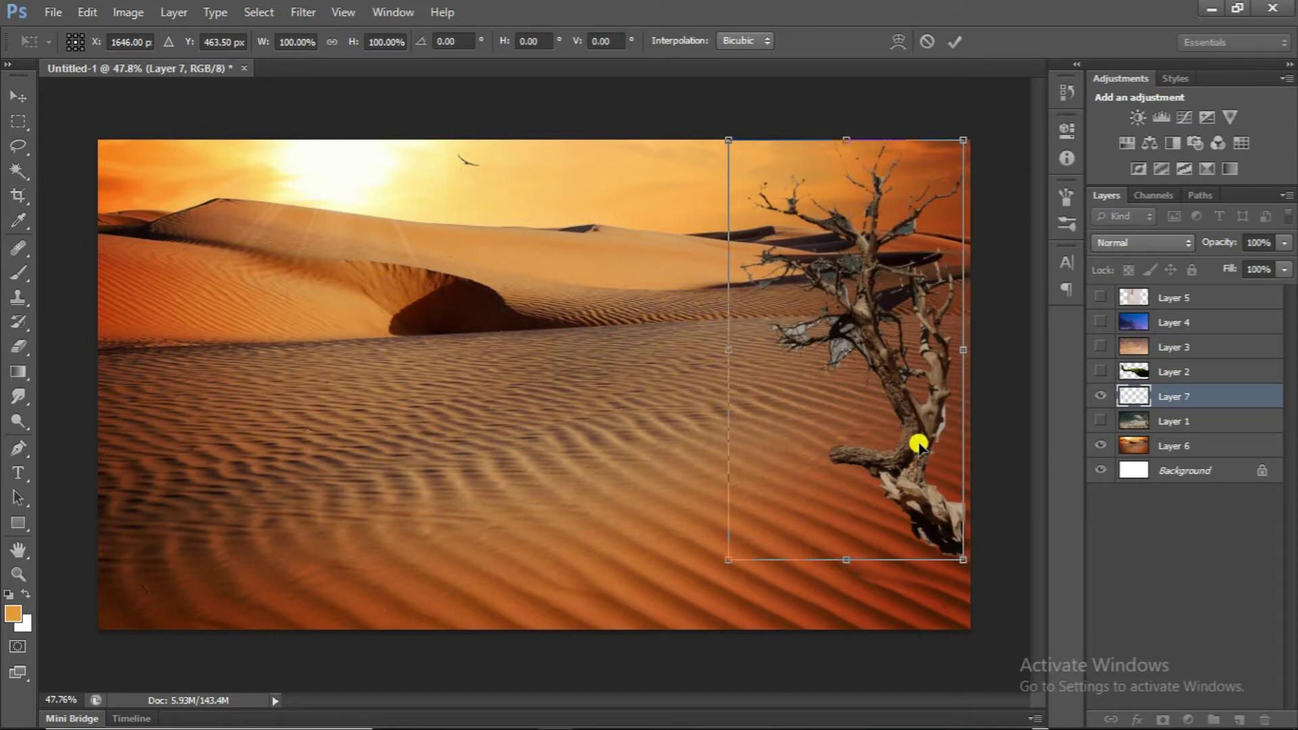
pyautogui.press('Right')
pyautogui.press('Right')
pyautogui.press('Right')
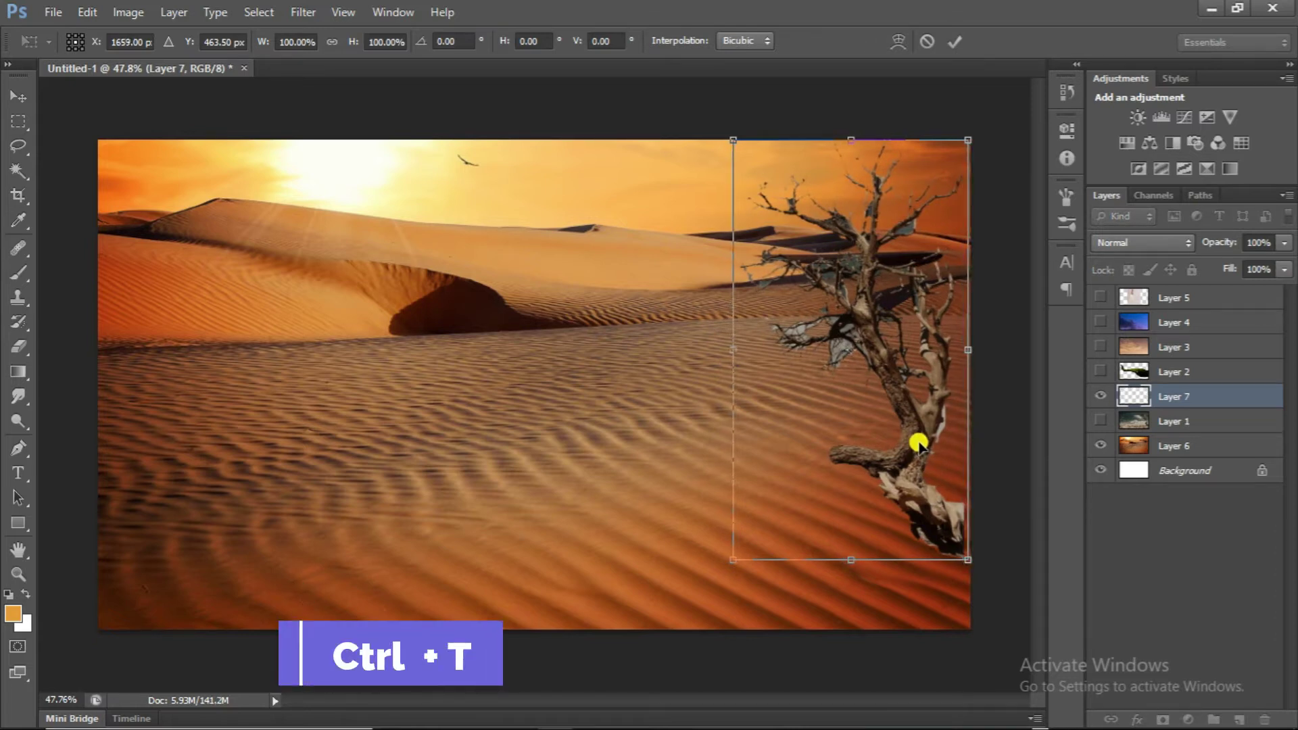
pyautogui.press('Right')
pyautogui.press('Right')
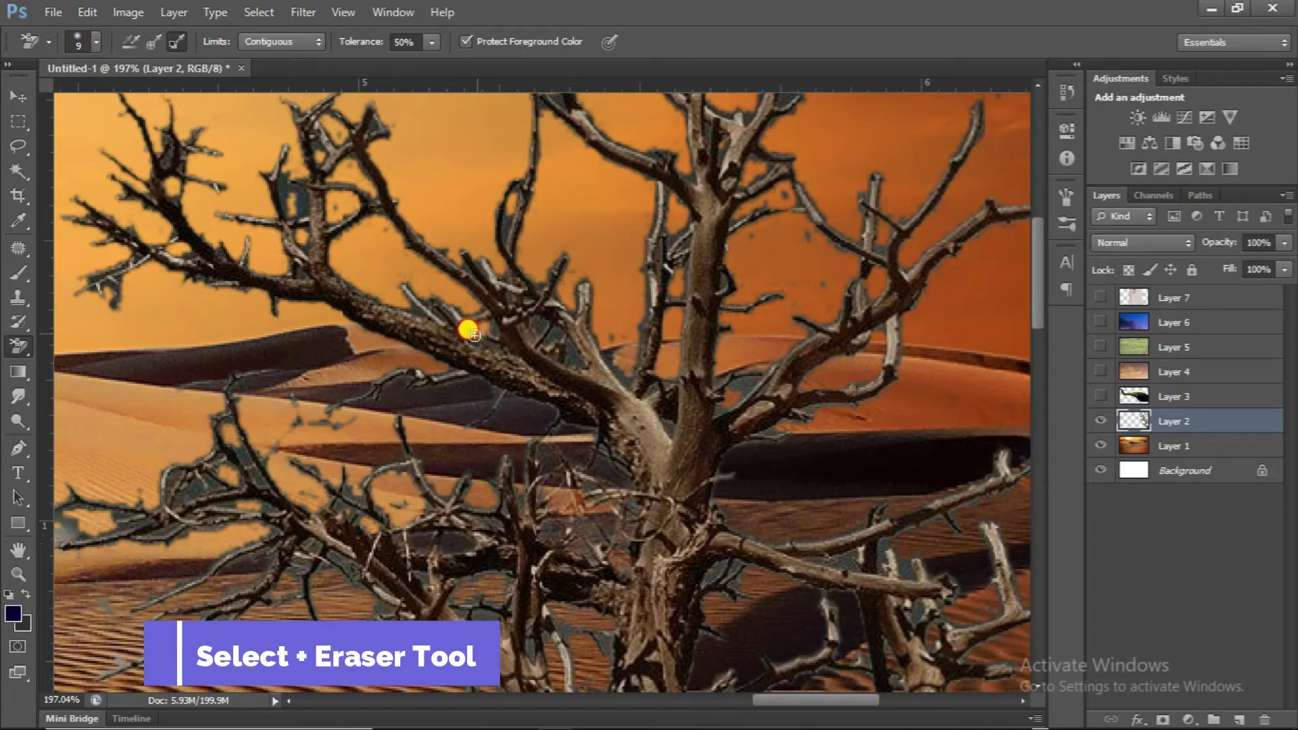
# Switch from the eraser variants to the plain Eraser tool
pyautogui.scroll(1, 618, 353)
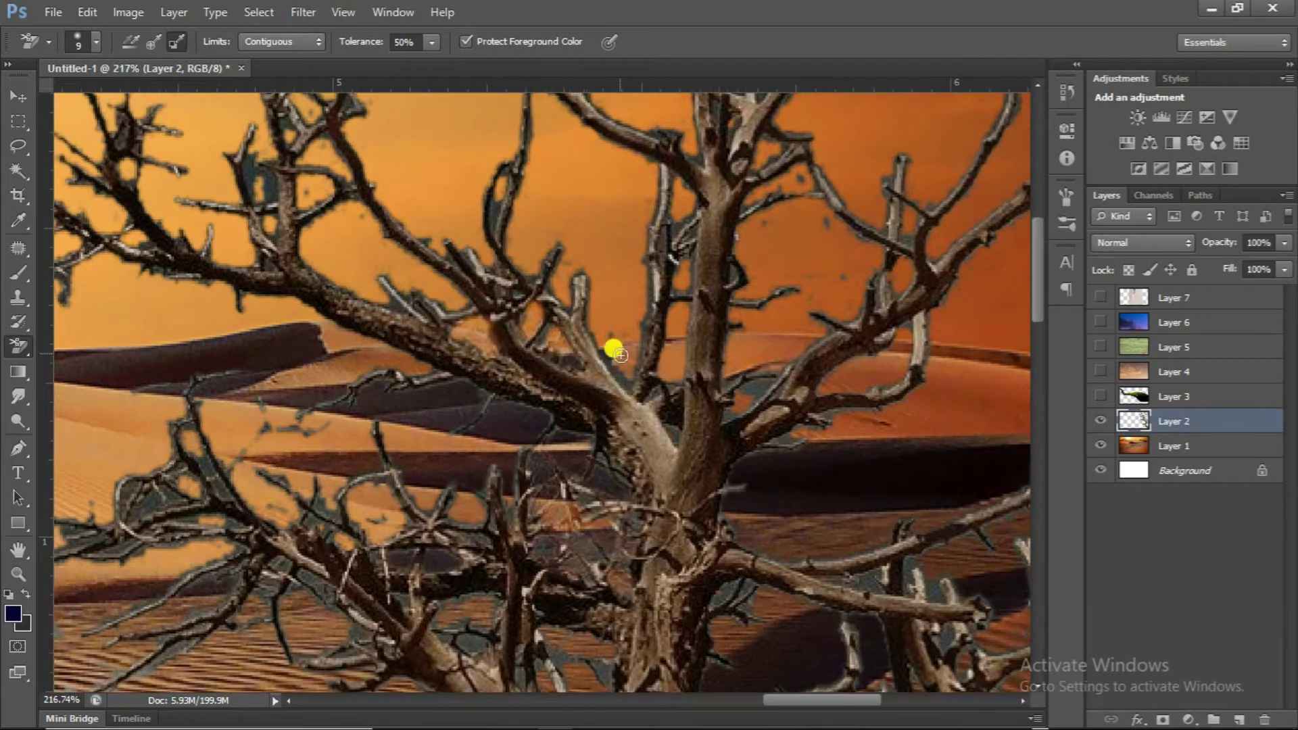
pyautogui.scroll(-3, 619, 370)
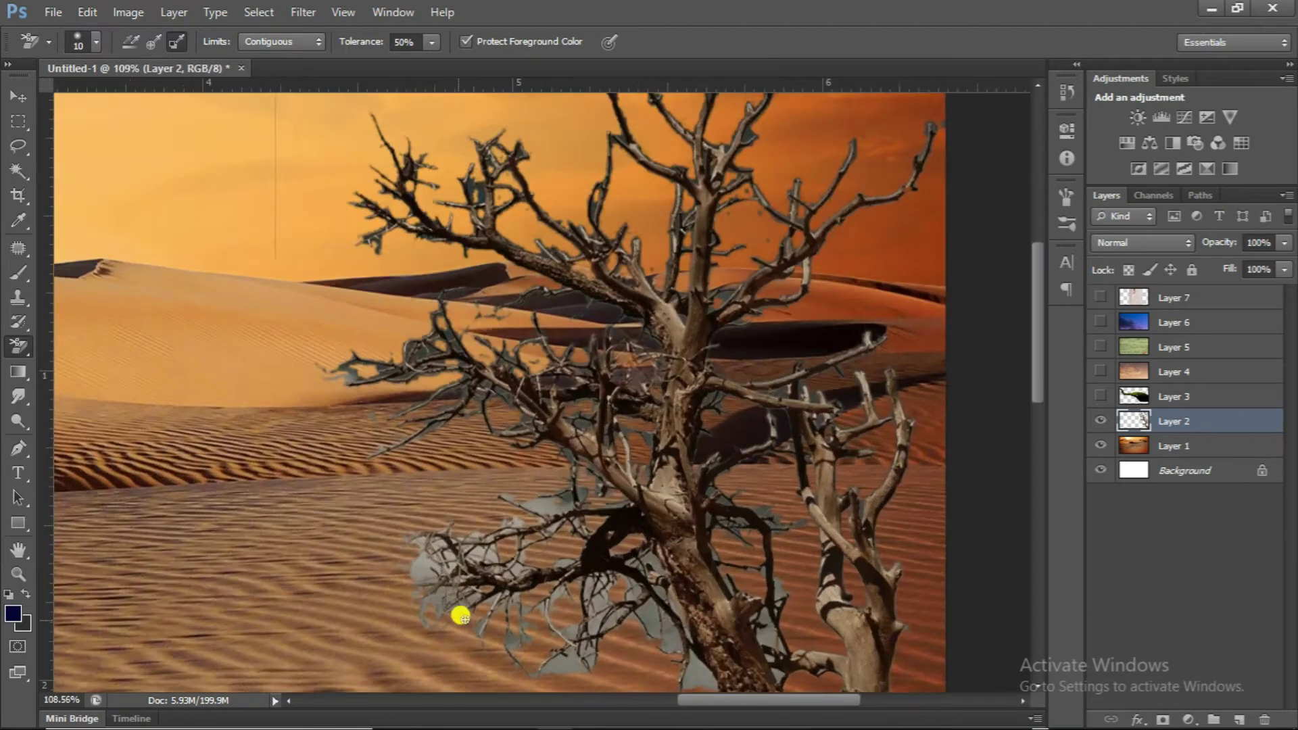
pyautogui.scroll(2, 412, 534)
pyautogui.scroll(-1, 399, 546)
pyautogui.rightClick(18, 346)
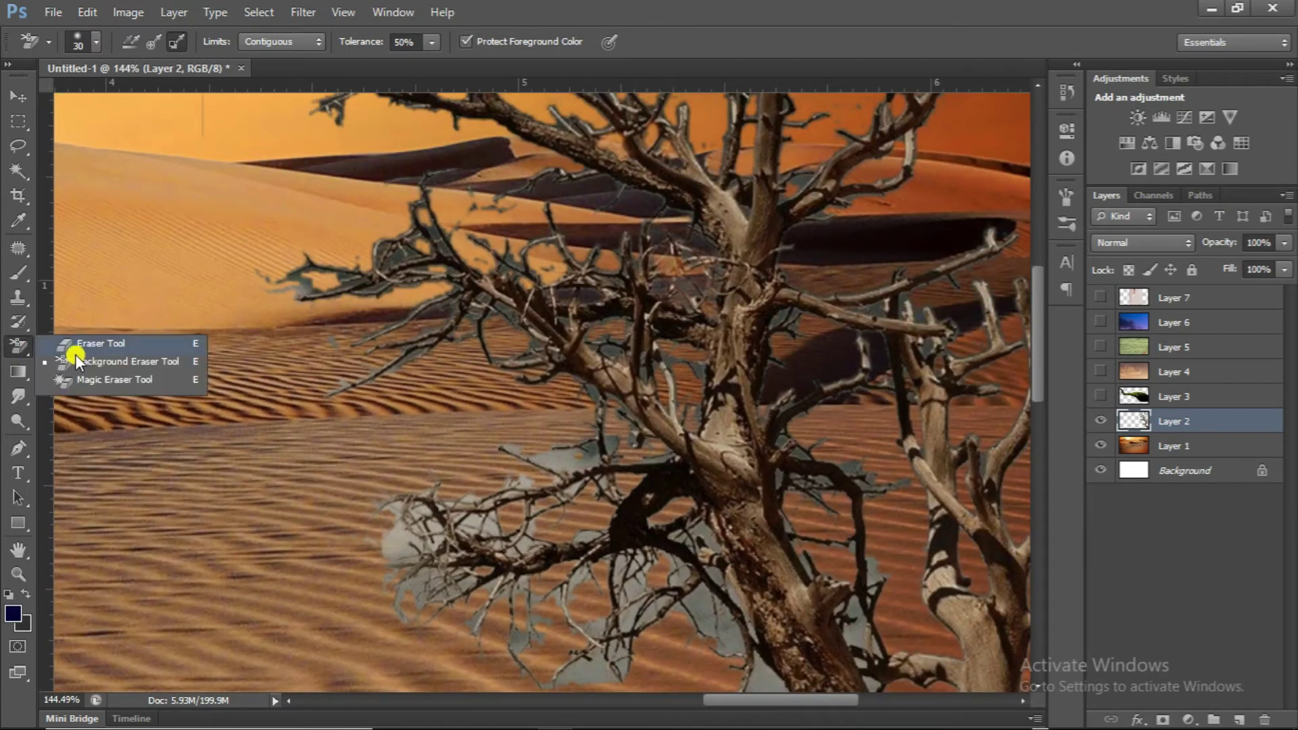
pyautogui.click(108, 344)
# Erase grey sky fringes around the lower branches and trunk, then show the layer behind the tree
pyautogui.moveTo(383, 532); pyautogui.dragTo(380, 473)
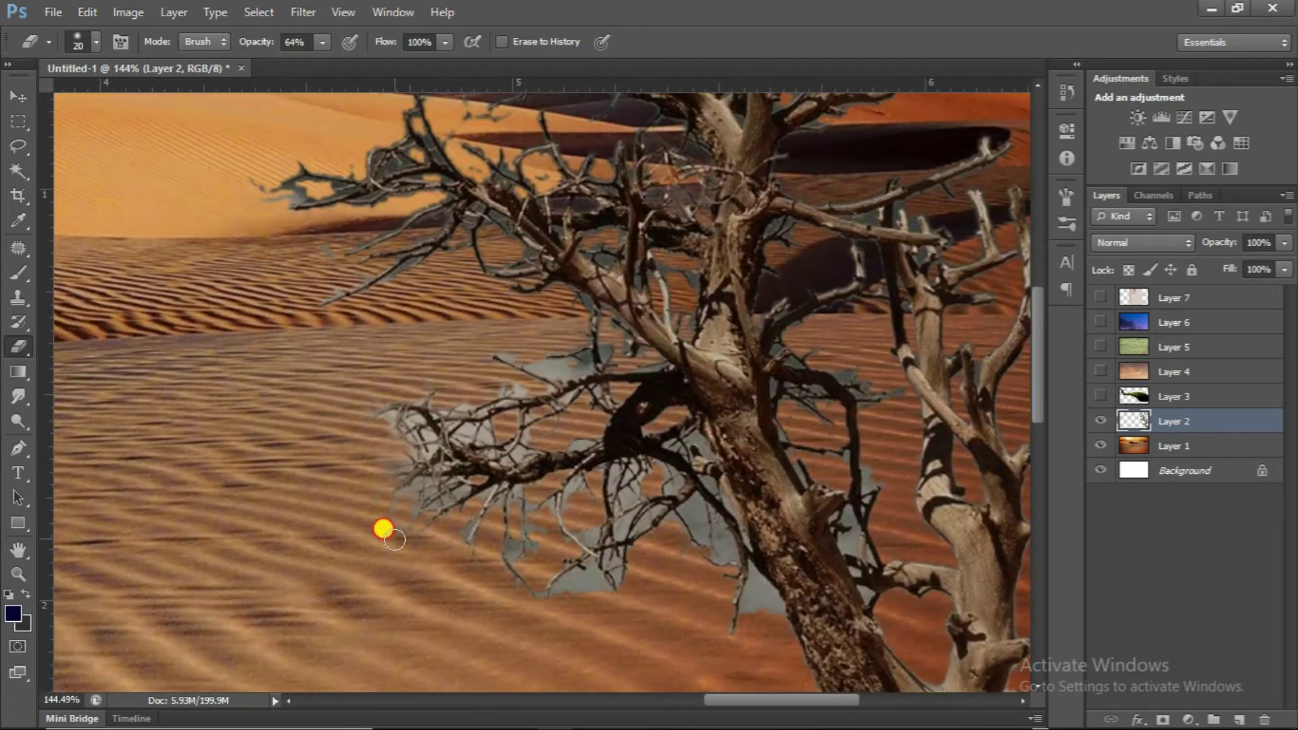
pyautogui.moveTo(625, 604); pyautogui.dragTo(413, 465)
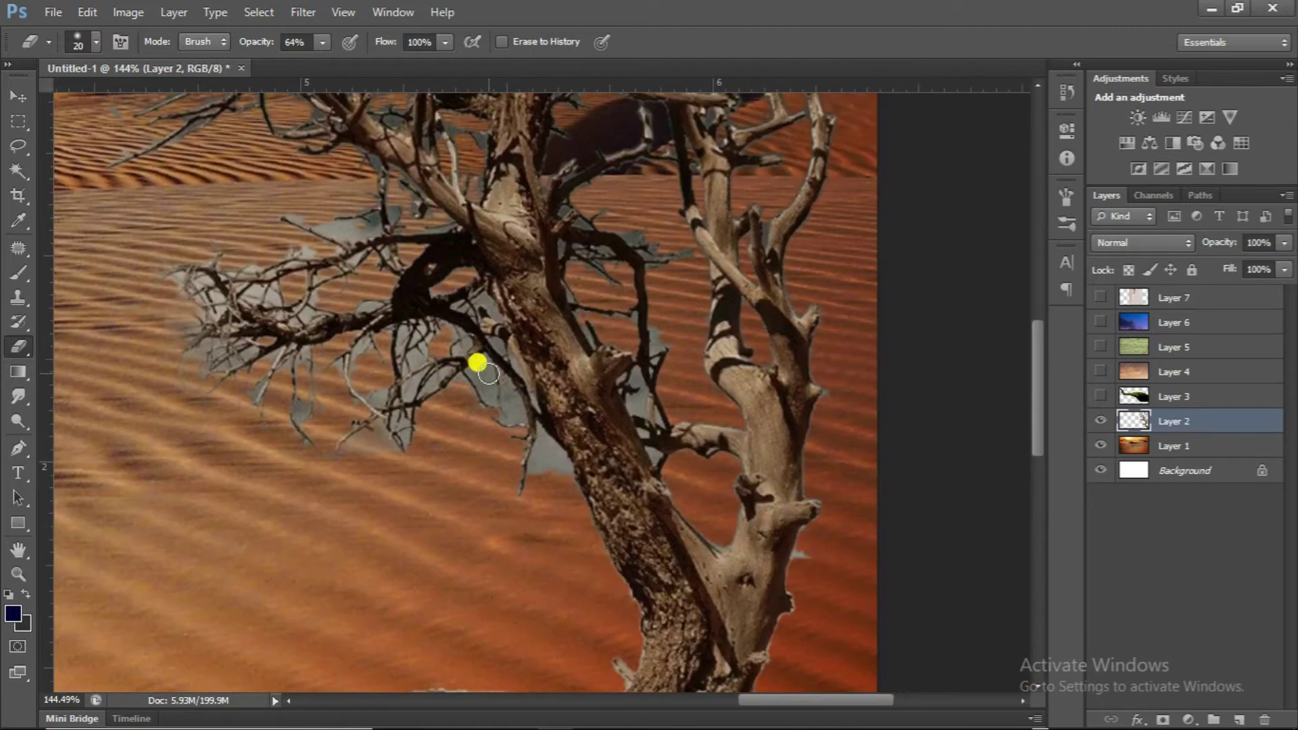
pyautogui.scroll(-3, 529, 484)
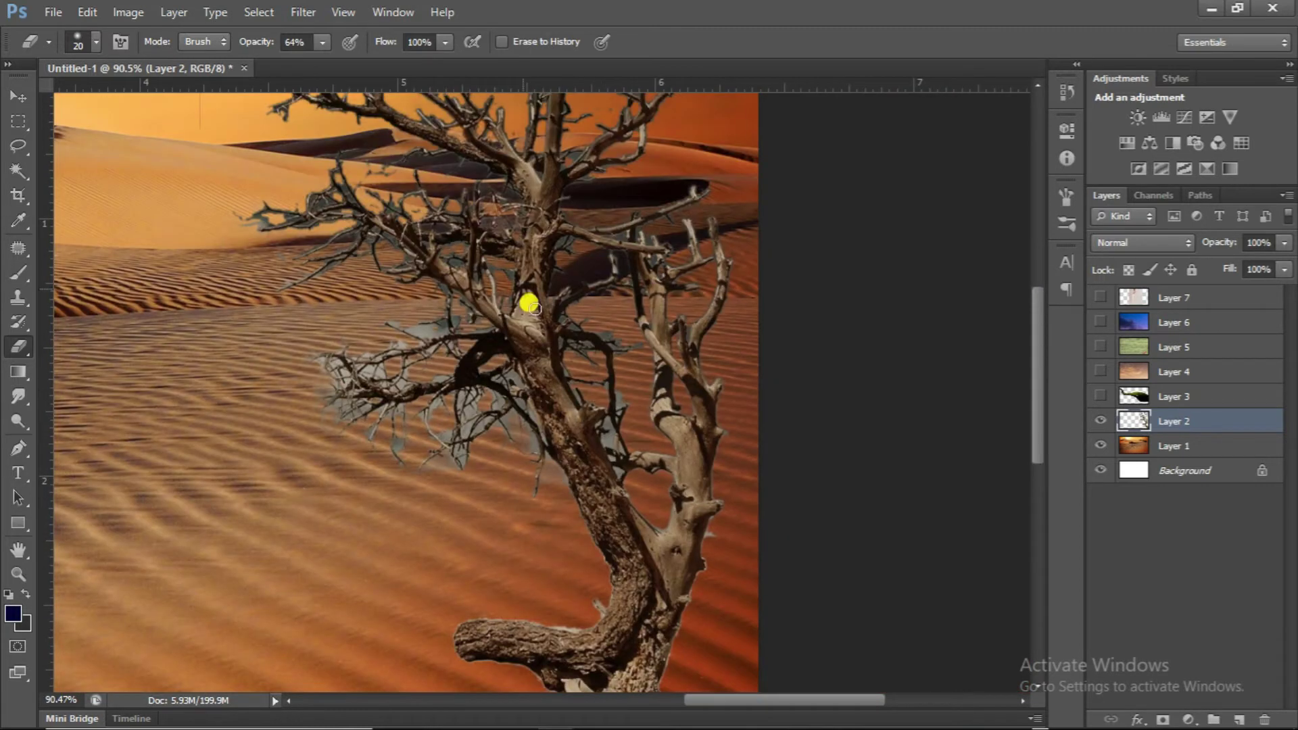
pyautogui.scroll(2, 216, 213)
pyautogui.scroll(-1, 573, 331)
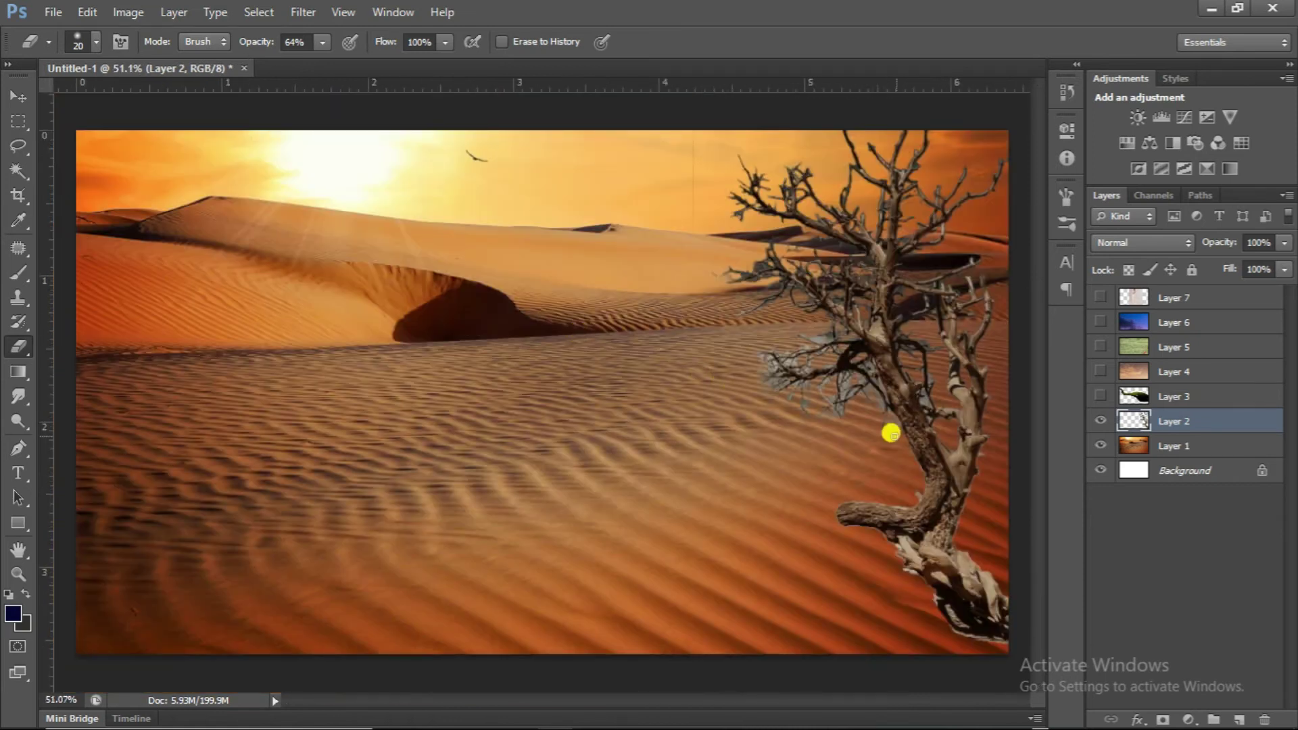
pyautogui.scroll(3, 890, 431)
pyautogui.scroll(2, 780, 264)
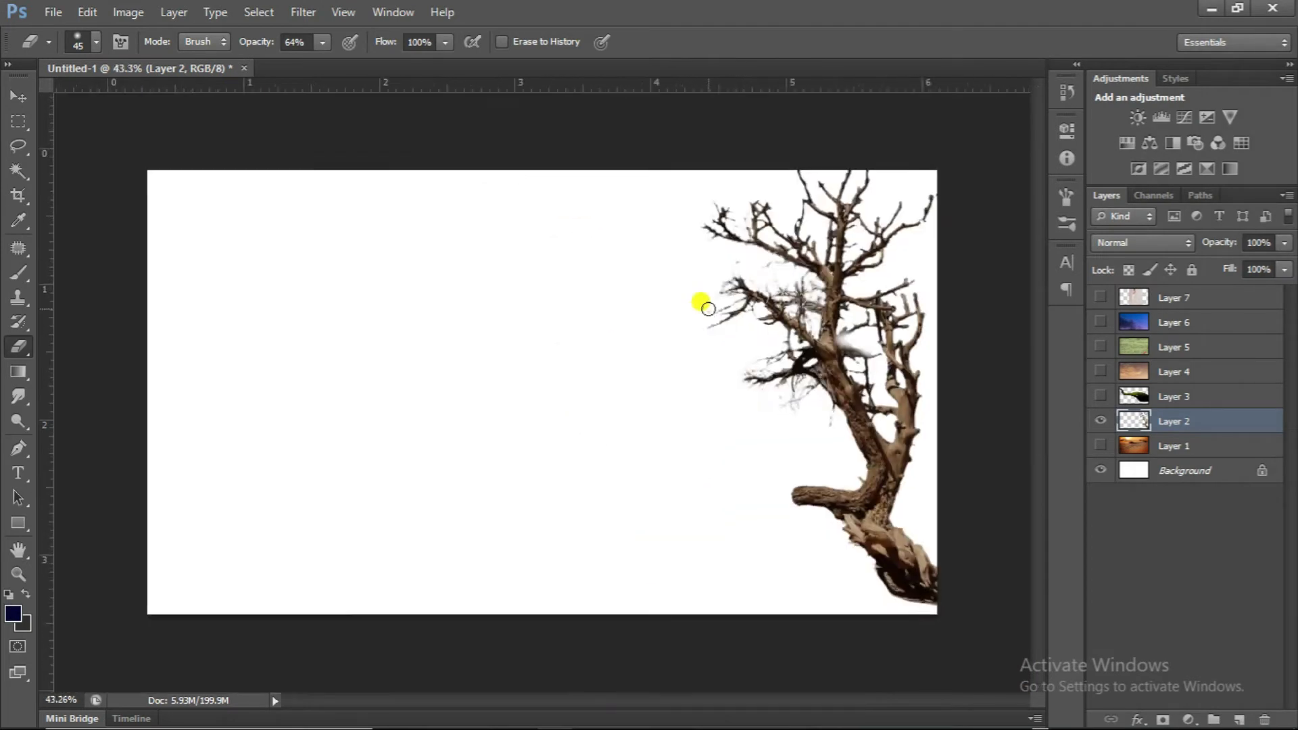
pyautogui.scroll(-1, 708, 308)
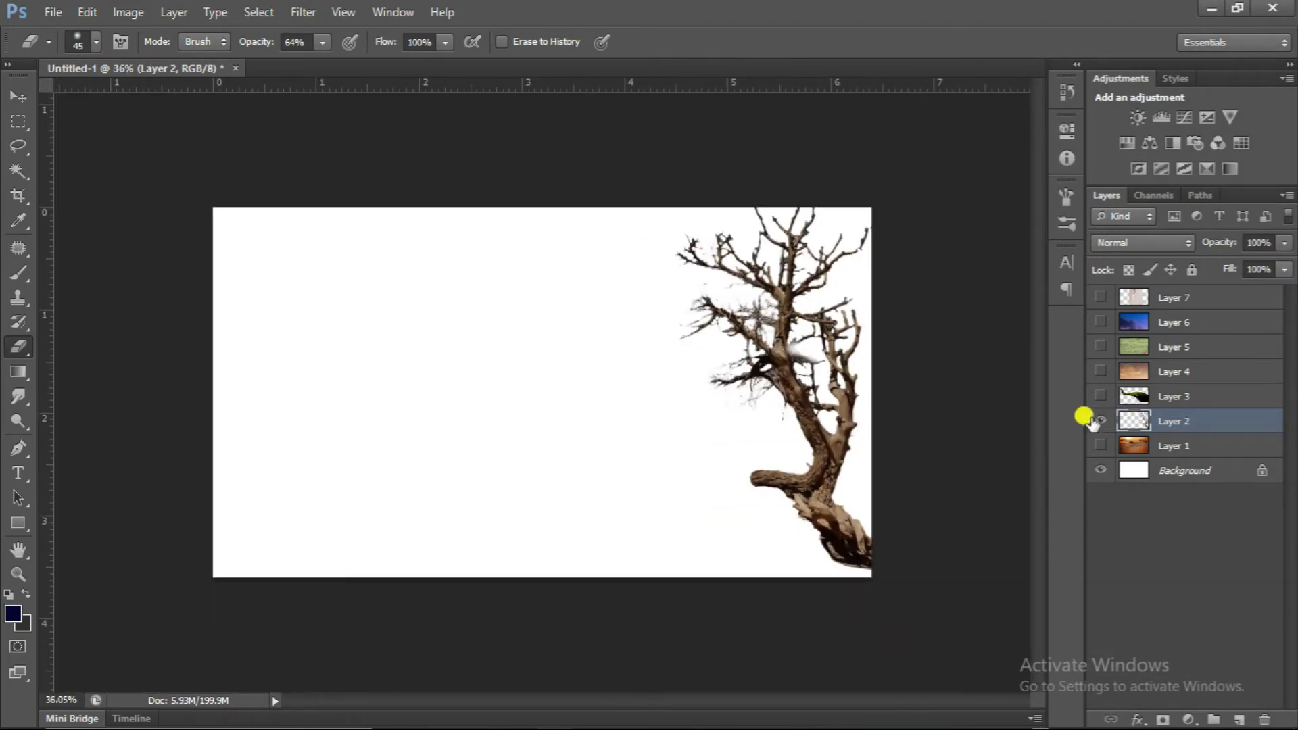
pyautogui.click(1100, 446)
pyautogui.scroll(2, 811, 417)
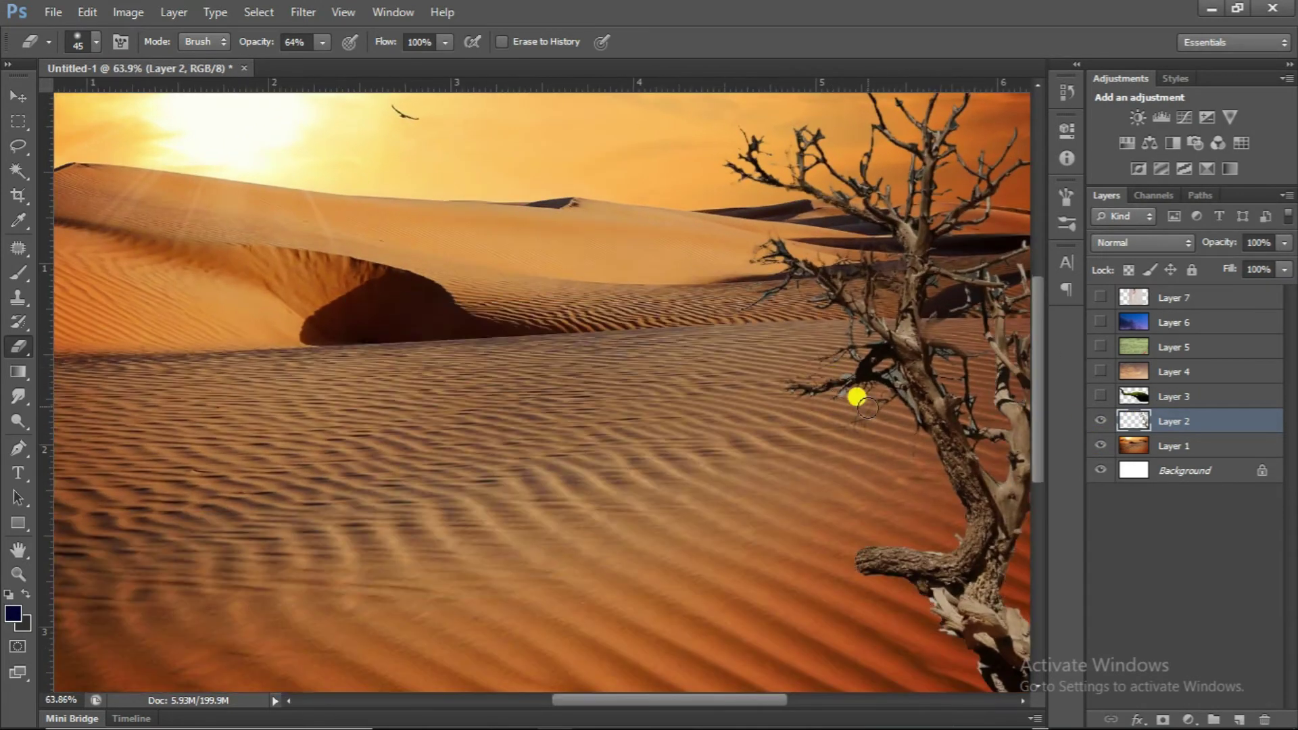
pyautogui.scroll(1, 941, 376)
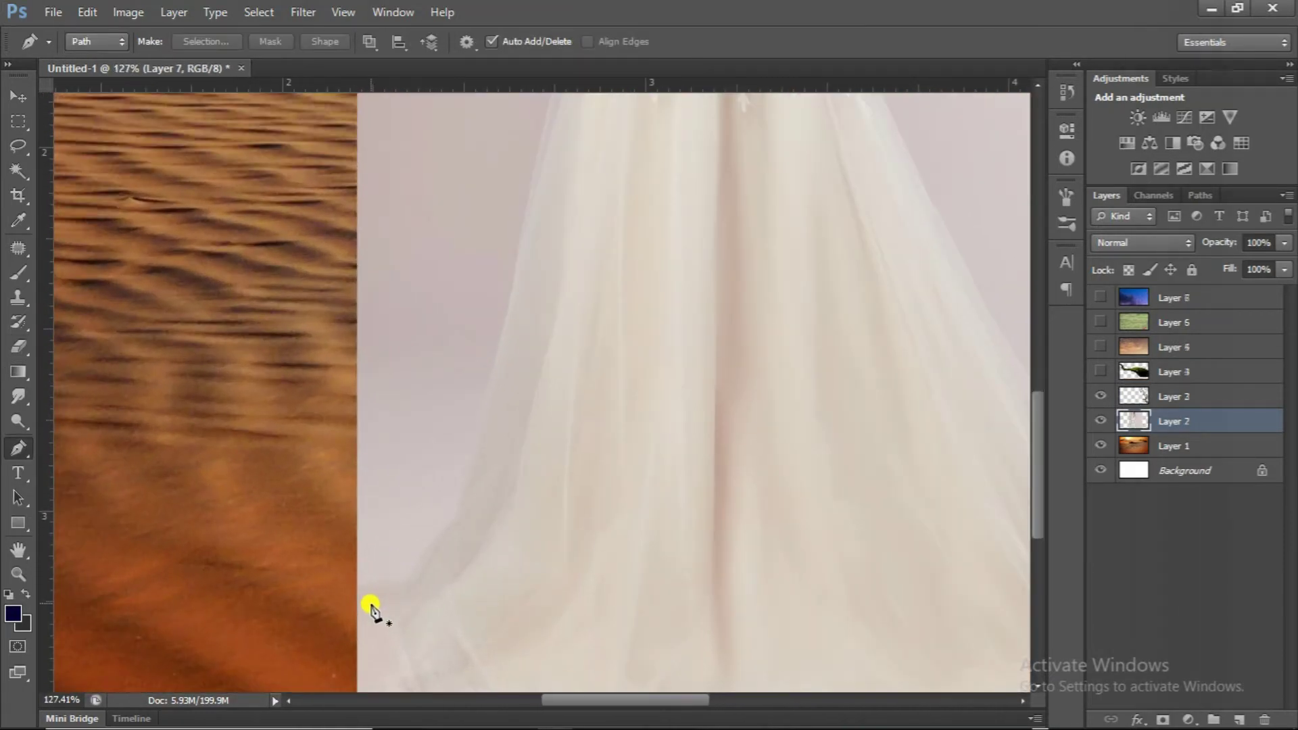
# Trace a Pen path from the bride's dress edge up her arm to the shoulder
pyautogui.click(456, 505)
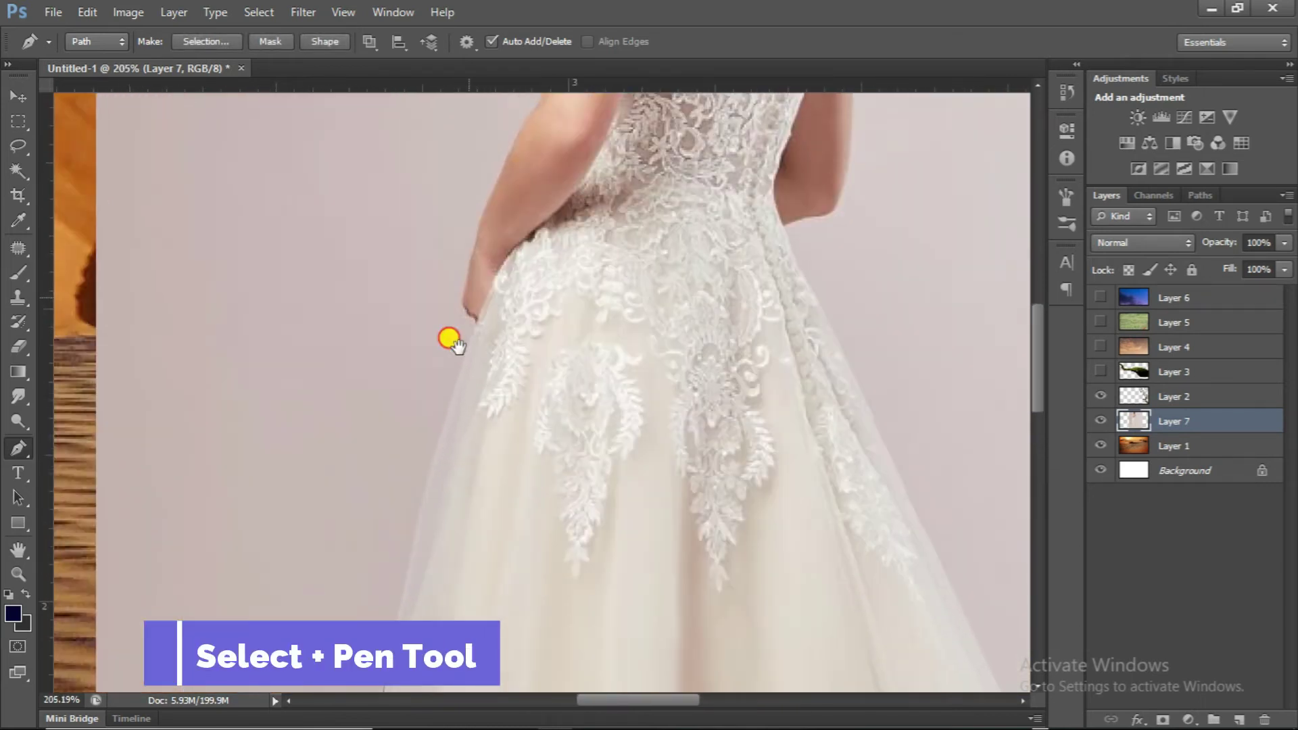
pyautogui.click(398, 457)
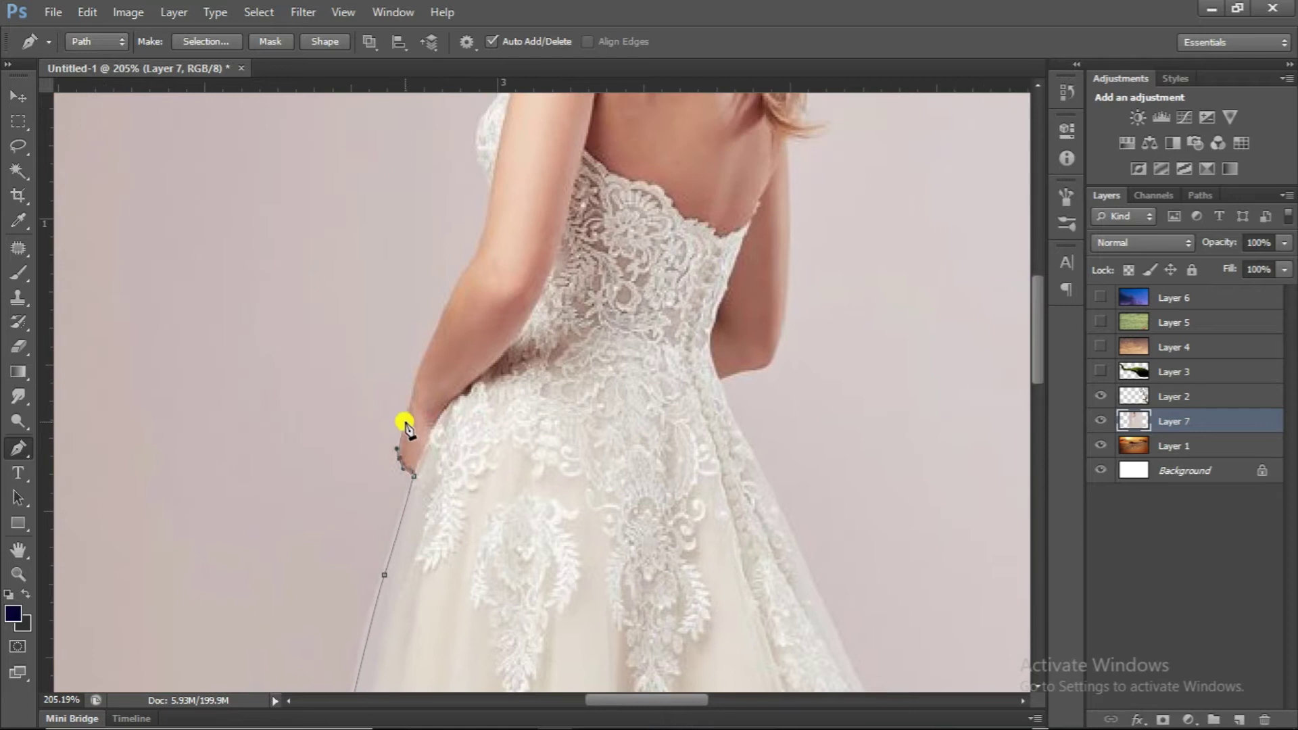
pyautogui.click(407, 406)
pyautogui.scroll(3, 383, 446)
pyautogui.scroll(3, 410, 395)
pyautogui.click(390, 466)
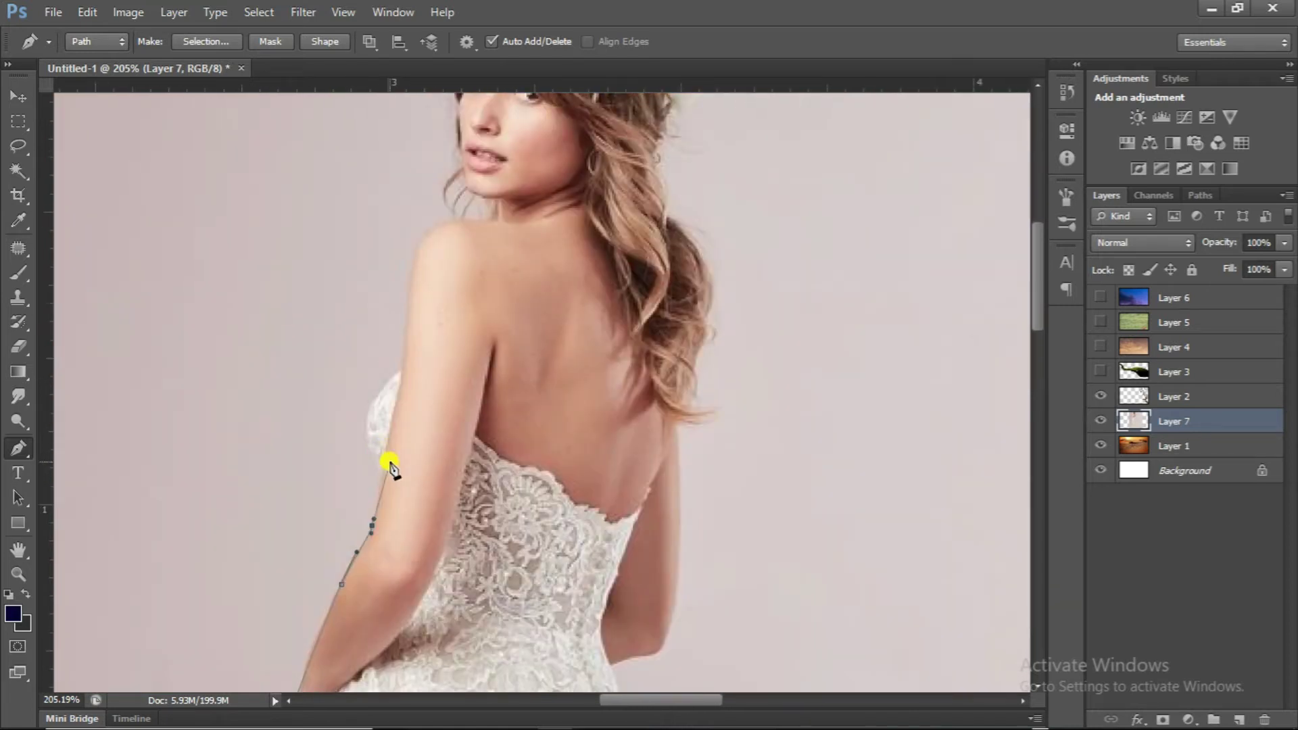
pyautogui.click(399, 371)
pyautogui.scroll(3, 352, 439)
pyautogui.hscroll(1, 351, 440)
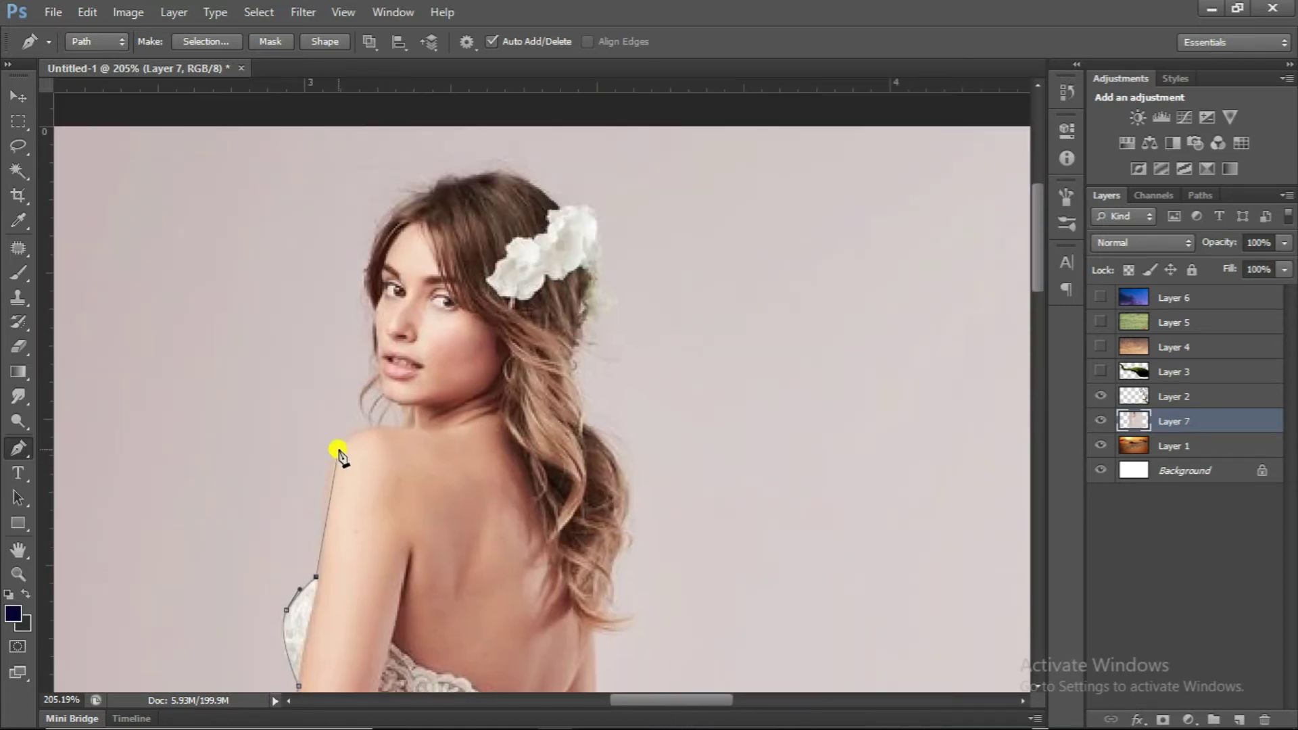
# Continue the path along the neck and hairline to the hair tip and close it
pyautogui.click(394, 426)
pyautogui.scroll(3, 379, 459)
pyautogui.hscroll(1, 378, 460)
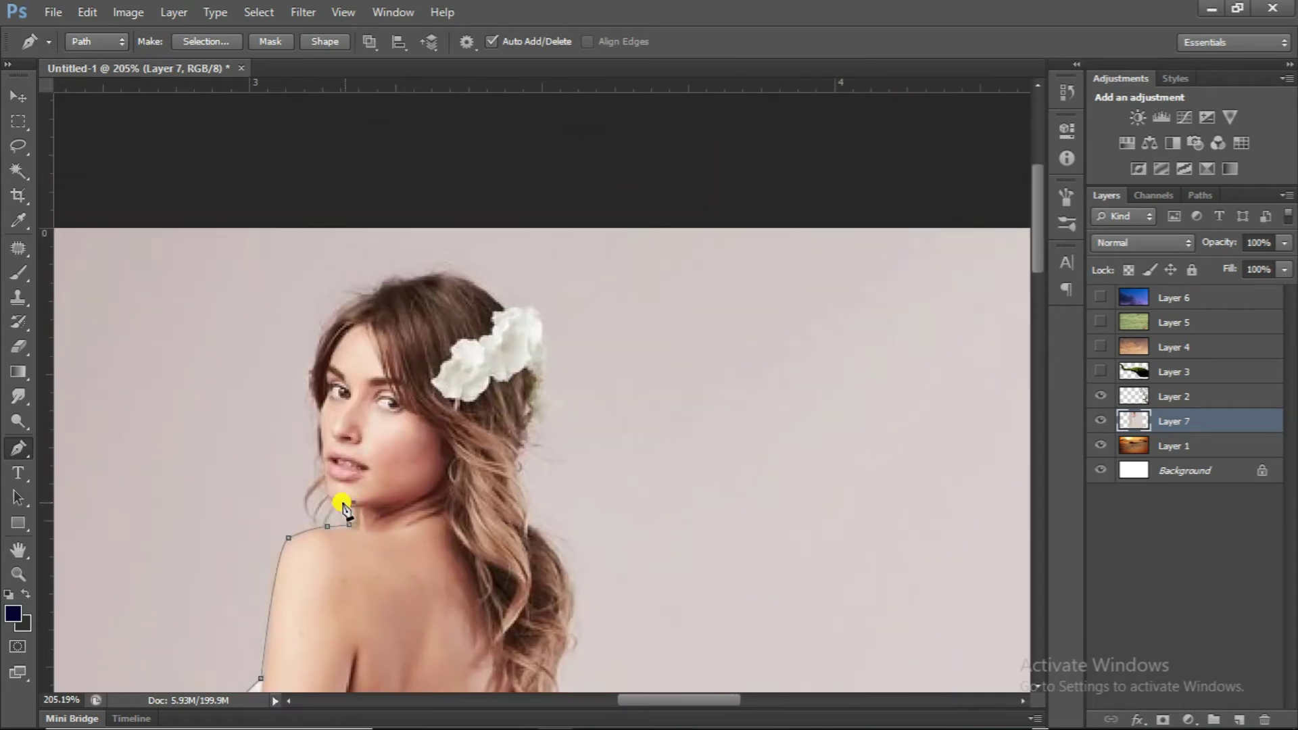
pyautogui.click(386, 300)
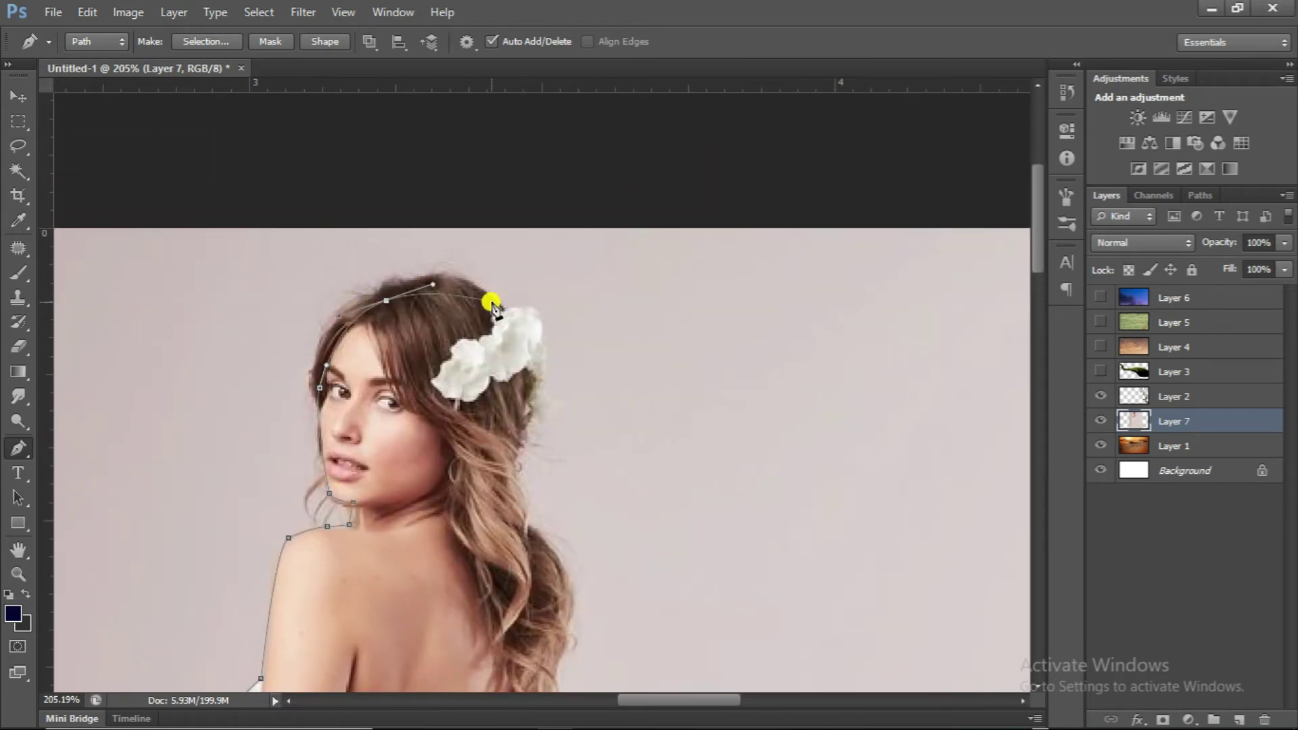
pyautogui.scroll(-3, 514, 441)
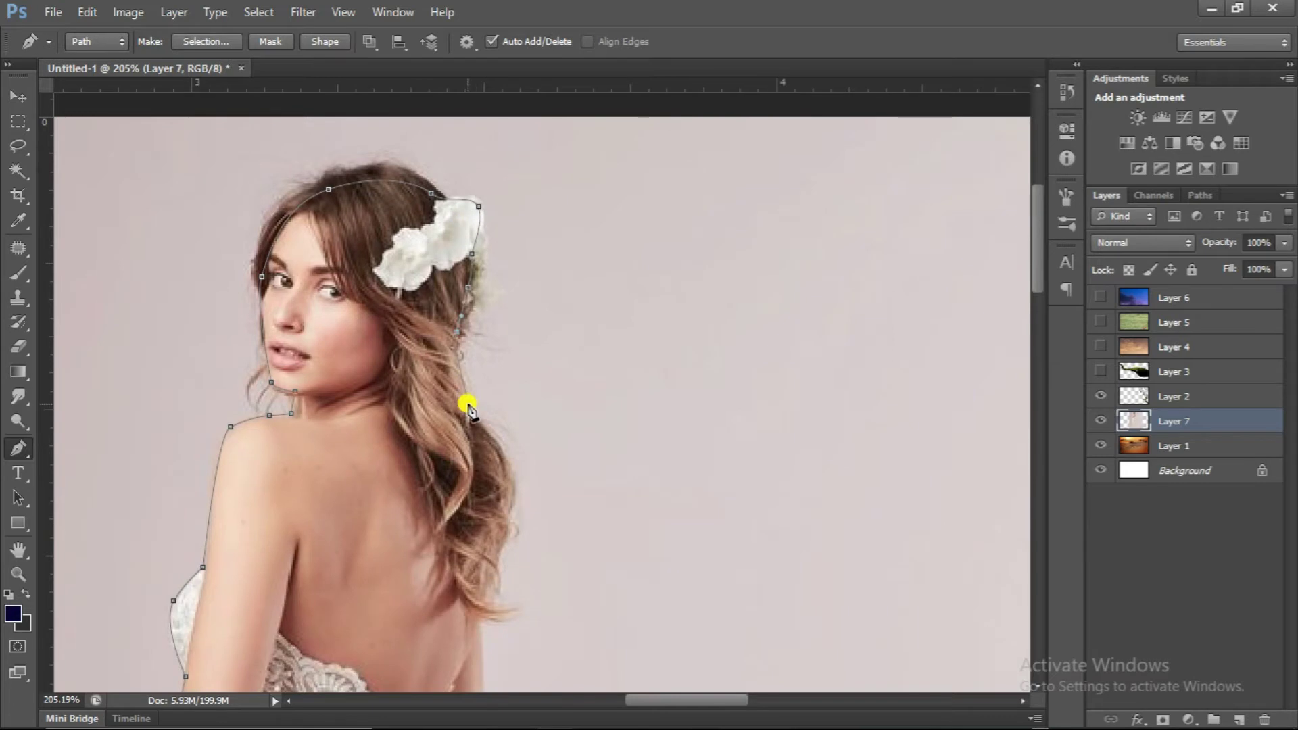
pyautogui.click(473, 466)
pyautogui.scroll(-3, 463, 486)
pyautogui.scroll(-5, 469, 405)
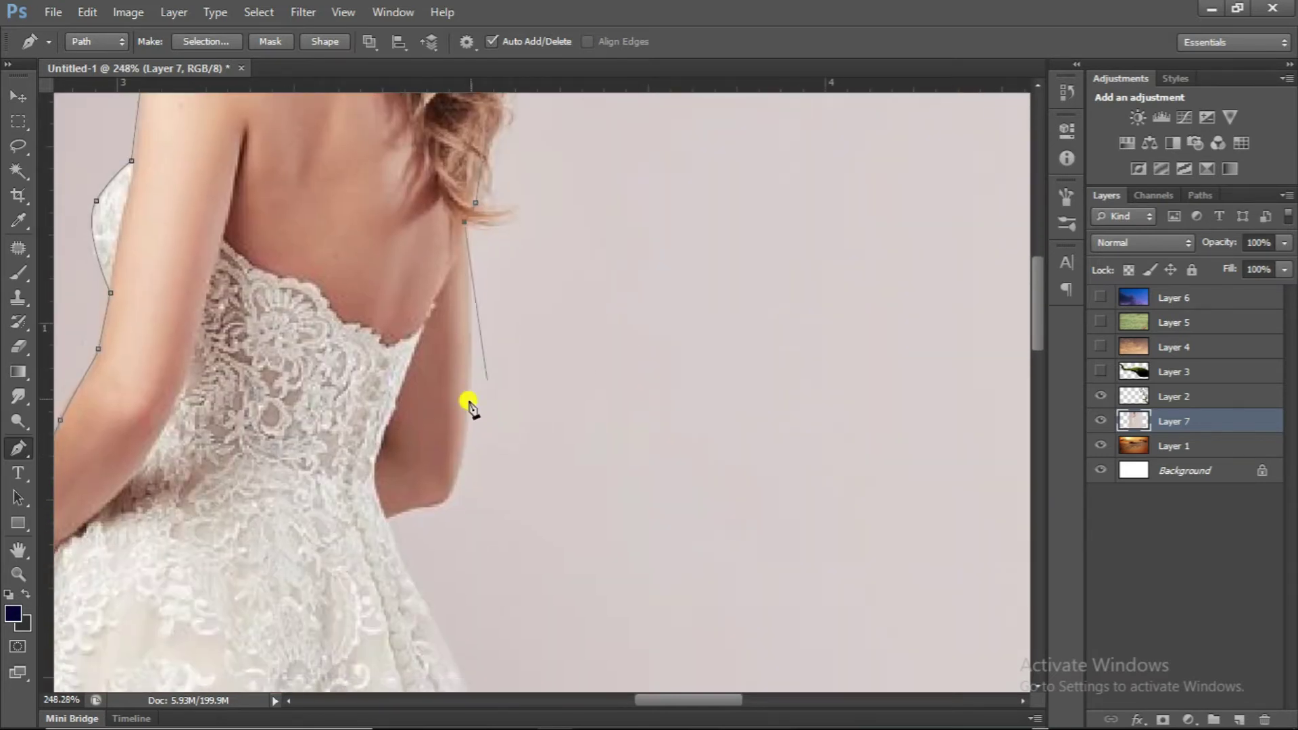
pyautogui.scroll(-3, 217, 550)
pyautogui.scroll(2, 244, 516)
pyautogui.moveTo(240, 511)
pyautogui.mouseDown()
pyautogui.moveTo(250, 475)
pyautogui.moveTo(264, 507)
pyautogui.moveTo(233, 427)
pyautogui.mouseUp()
pyautogui.click(236, 365)
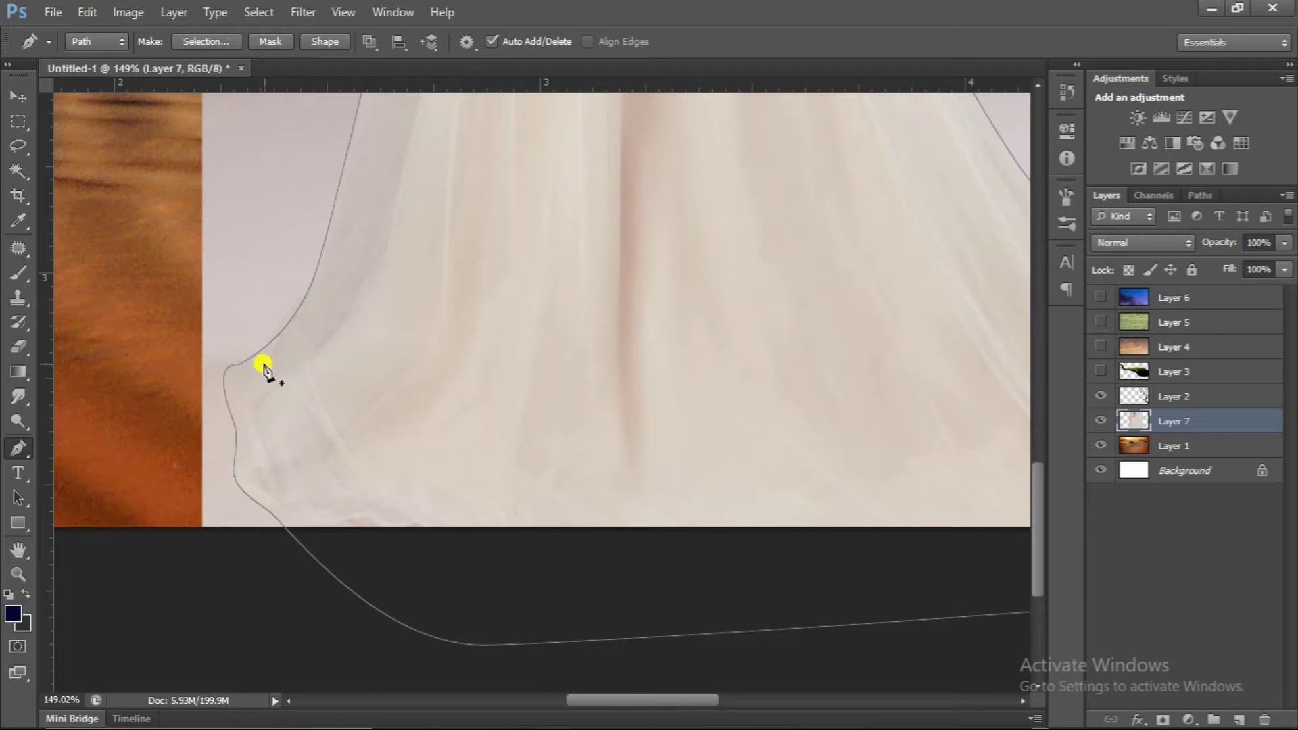
pyautogui.scroll(-5, 266, 371)
pyautogui.scroll(1, 385, 388)
# Load the closed path as a selection and apply a feather to it
pyautogui.hotkey('ctrl', 'Return')
pyautogui.hotkey('shift', 'F6')
pyautogui.press('Return')
pyautogui.scroll(3, 588, 189)
pyautogui.scroll(2, 588, 189)
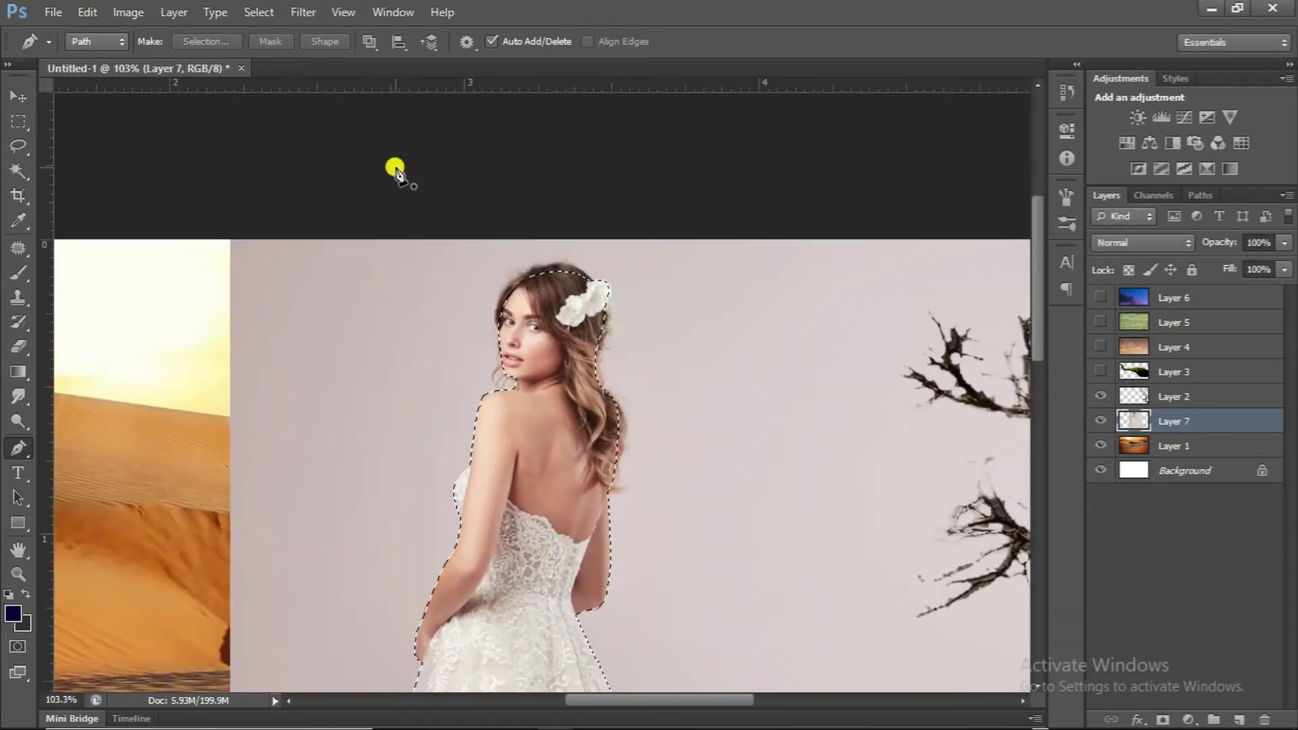
# In Refine Edge, paint an 18-size Refine Radius over the head and back hair, outputting to a new layer
pyautogui.press('m')
pyautogui.click(725, 45)
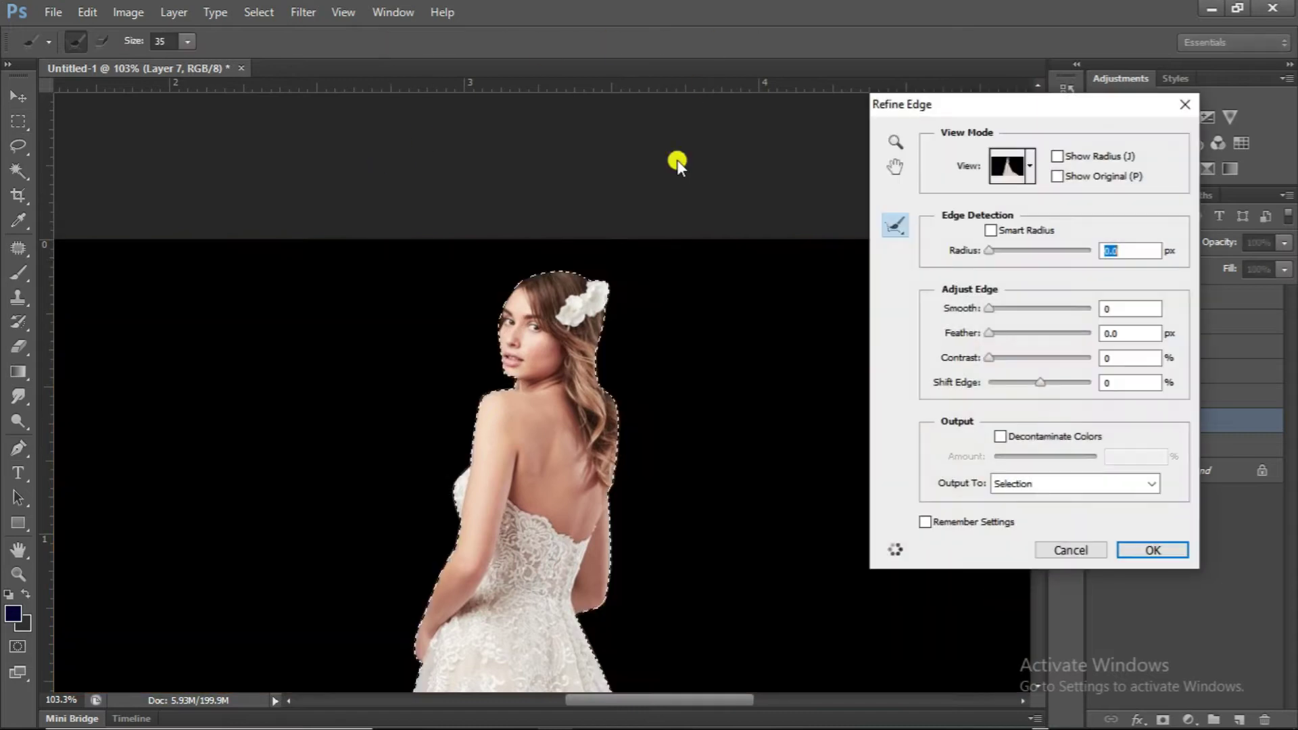
pyautogui.click(186, 41)
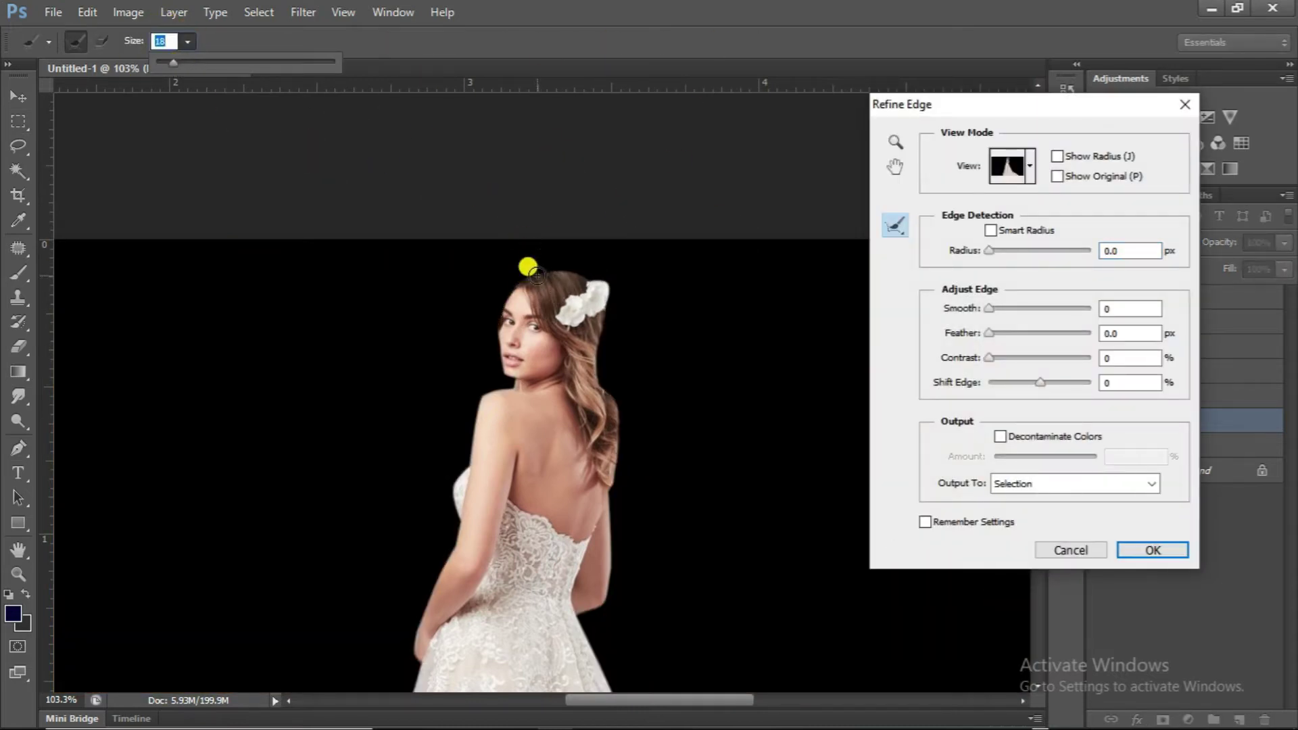
pyautogui.moveTo(505, 312)
pyautogui.mouseDown()
pyautogui.moveTo(529, 277)
pyautogui.moveTo(593, 271)
pyautogui.moveTo(584, 355)
pyautogui.moveTo(596, 342)
pyautogui.moveTo(609, 491)
pyautogui.mouseUp()
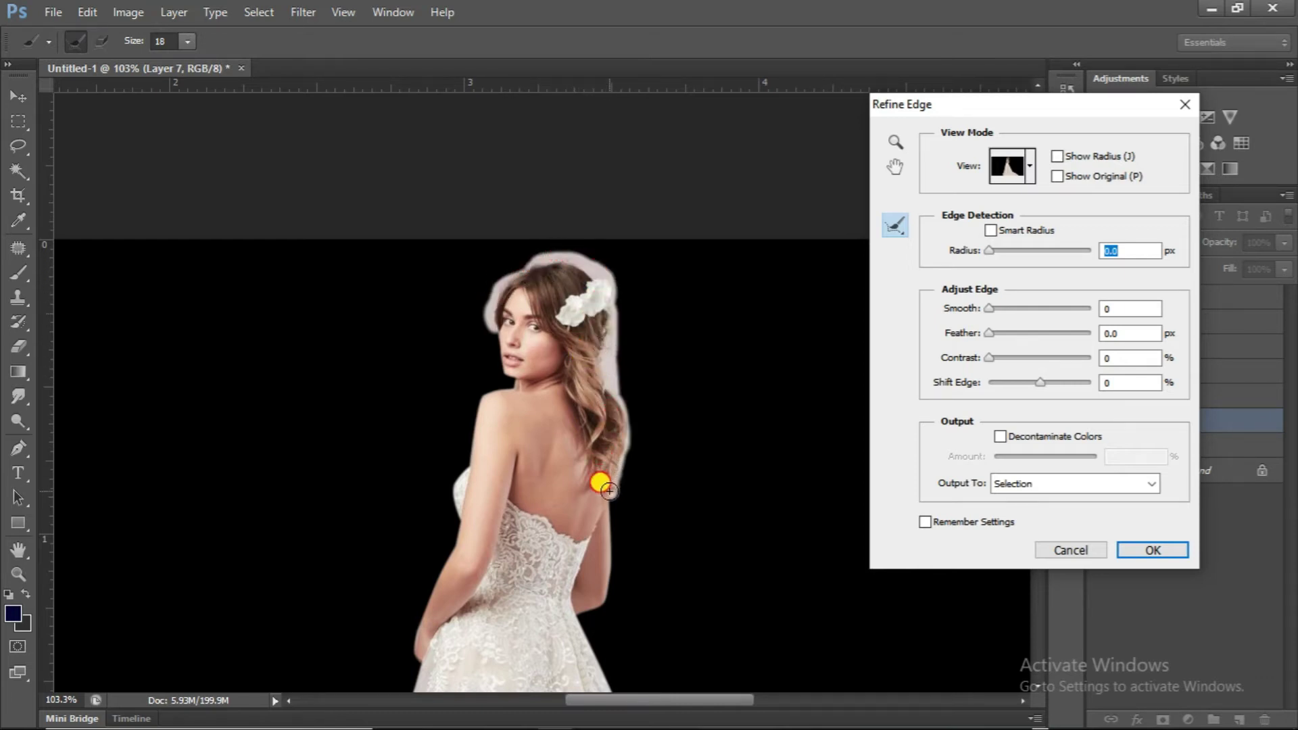
pyautogui.moveTo(1086, 440)
pyautogui.keyDown('ctrl'); pyautogui.keyDown('space'); pyautogui.mouseDown()
pyautogui.moveTo(739, 399)
pyautogui.moveTo(709, 348)
pyautogui.moveTo(744, 389)
pyautogui.mouseUp(); pyautogui.keyUp('space'); pyautogui.keyUp('ctrl')
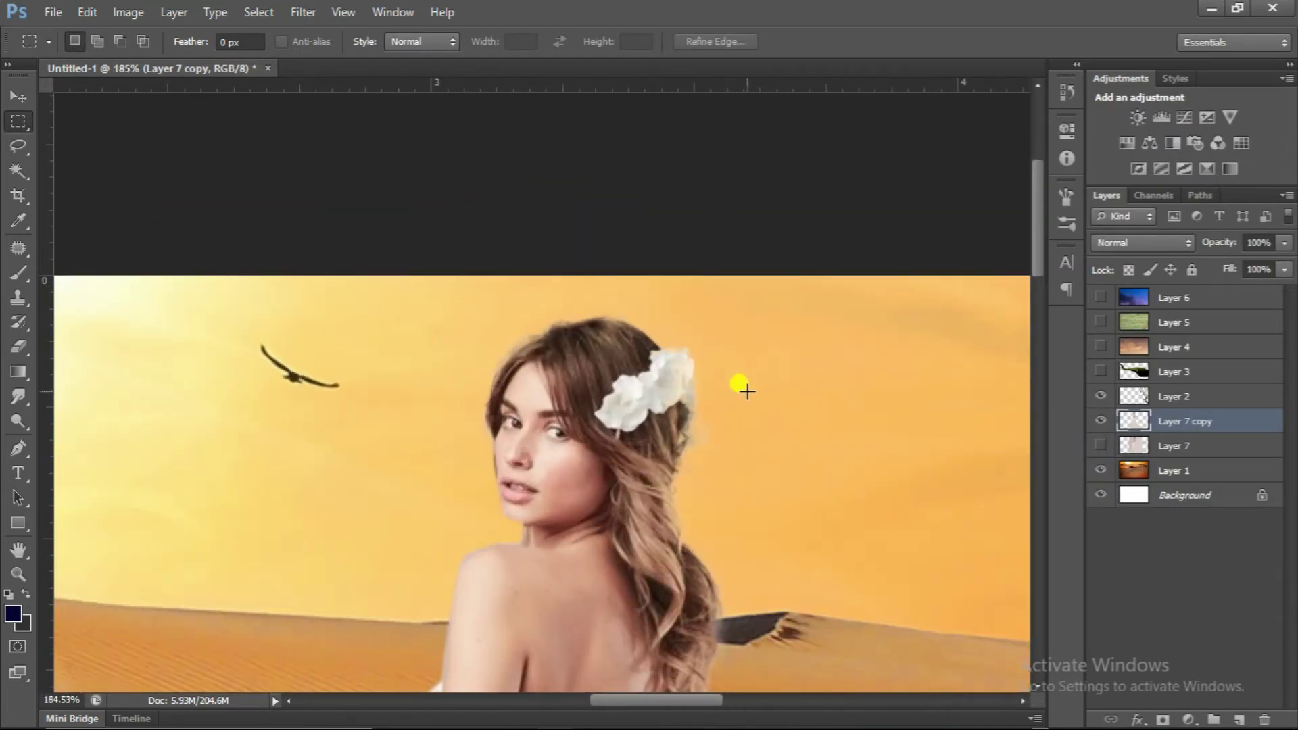
# Erase the halo around the bride's hair and flowers with a 30% opacity Eraser
pyautogui.press('e')
pyautogui.moveTo(323, 41); pyautogui.dragTo(290, 59)
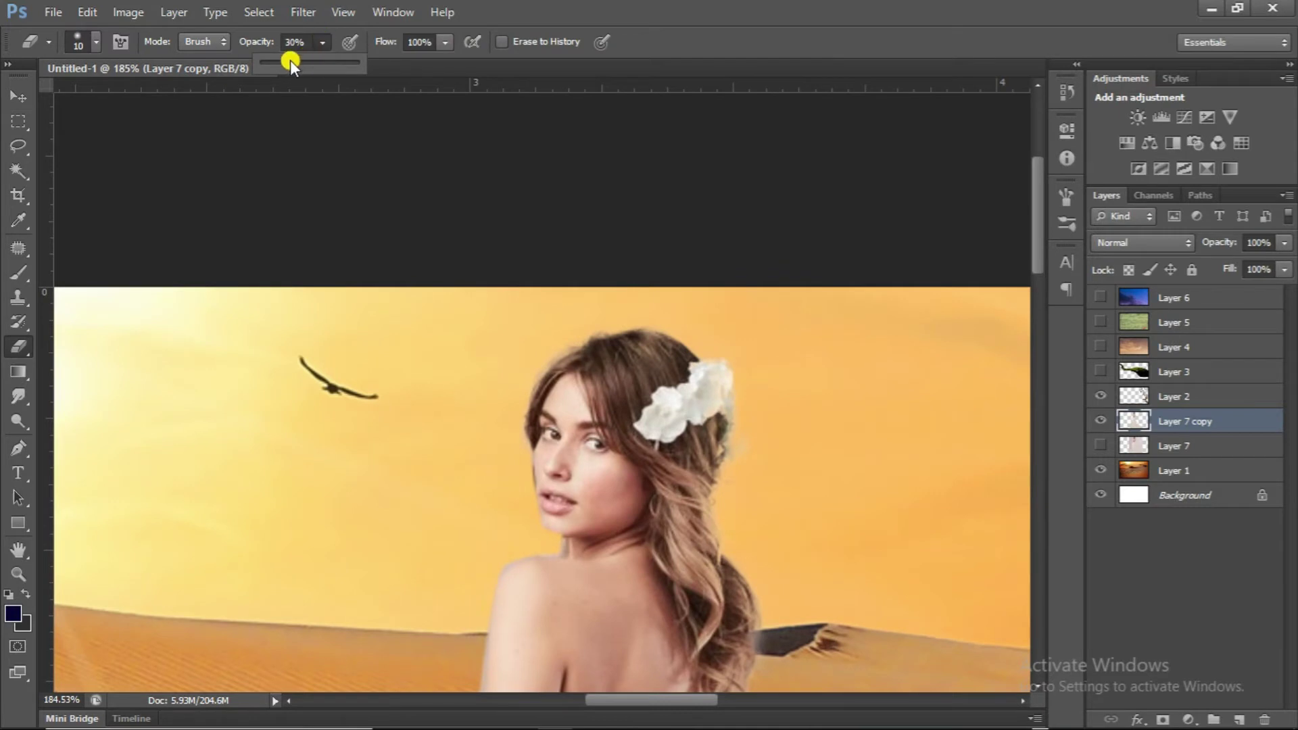
pyautogui.keyDown('ctrl'); pyautogui.keyDown('space'); pyautogui.moveTo(545, 291); pyautogui.dragTo(600, 342); pyautogui.keyUp('space'); pyautogui.keyUp('ctrl')
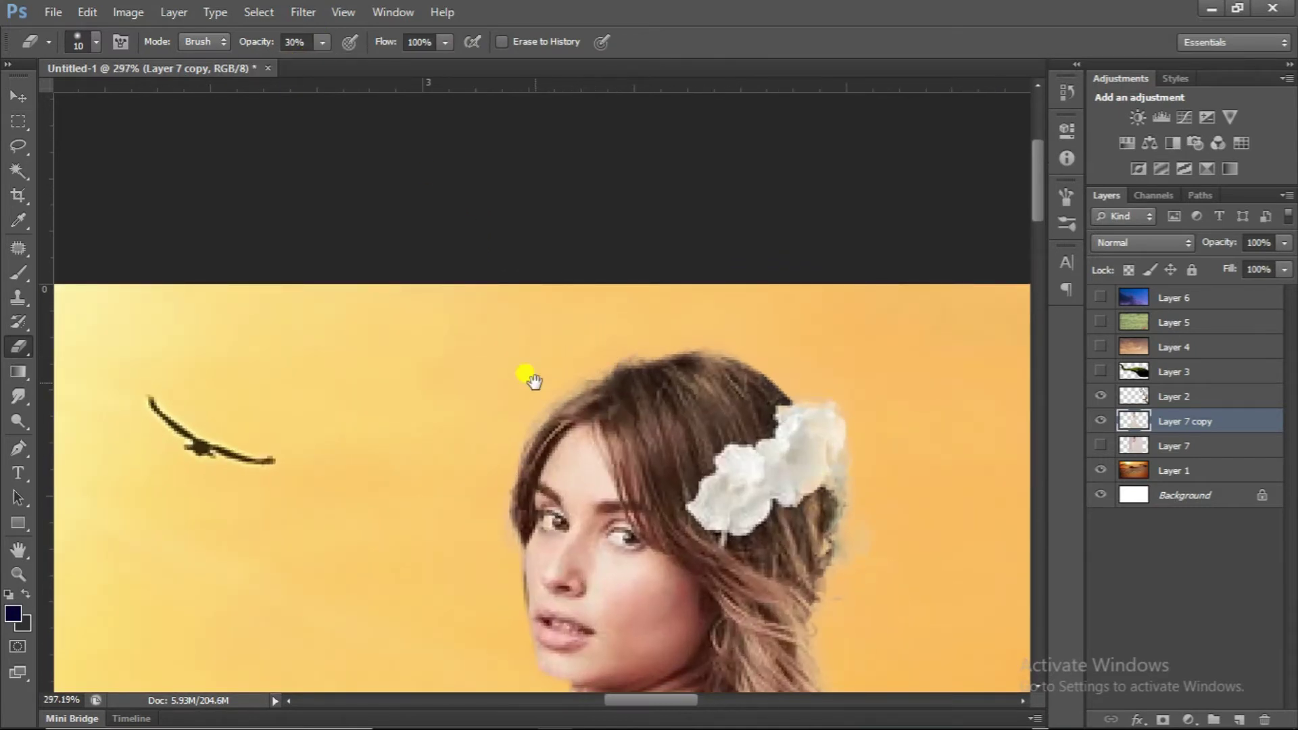
pyautogui.moveTo(534, 382); pyautogui.dragTo(456, 297)
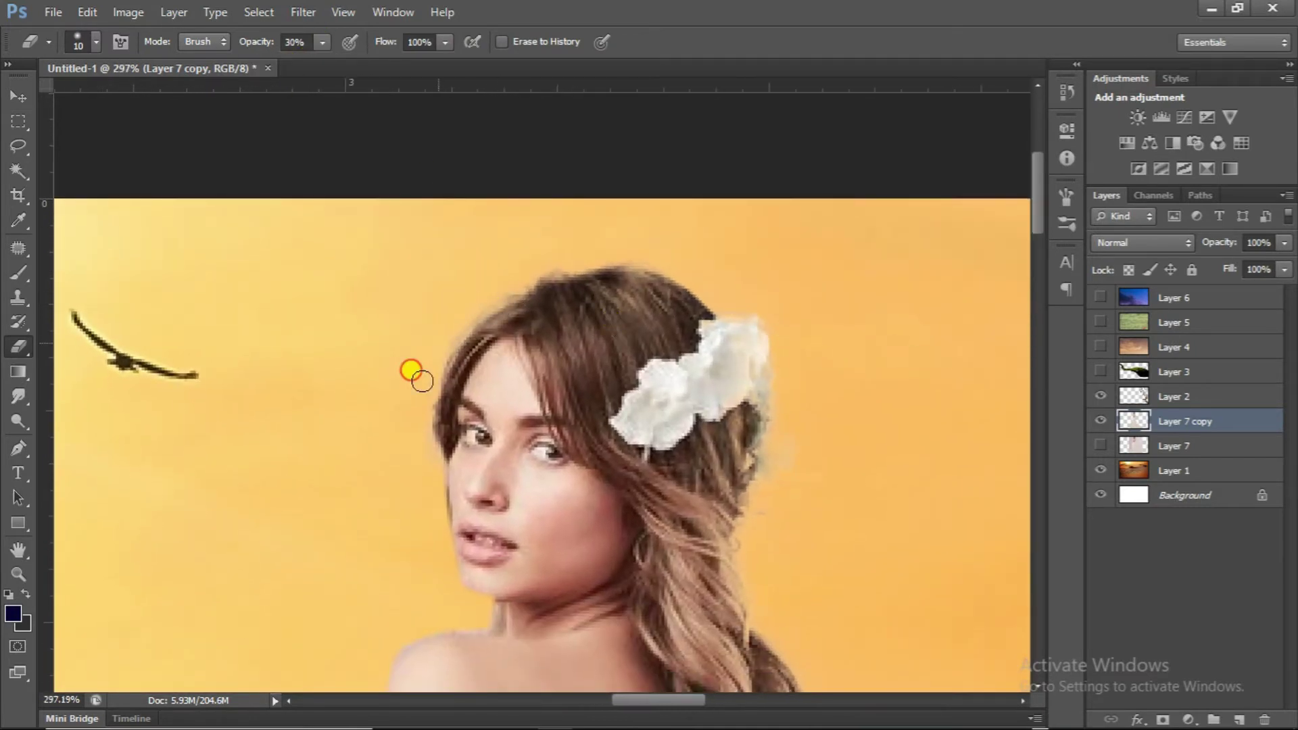
pyautogui.moveTo(356, 298); pyautogui.dragTo(221, 190)
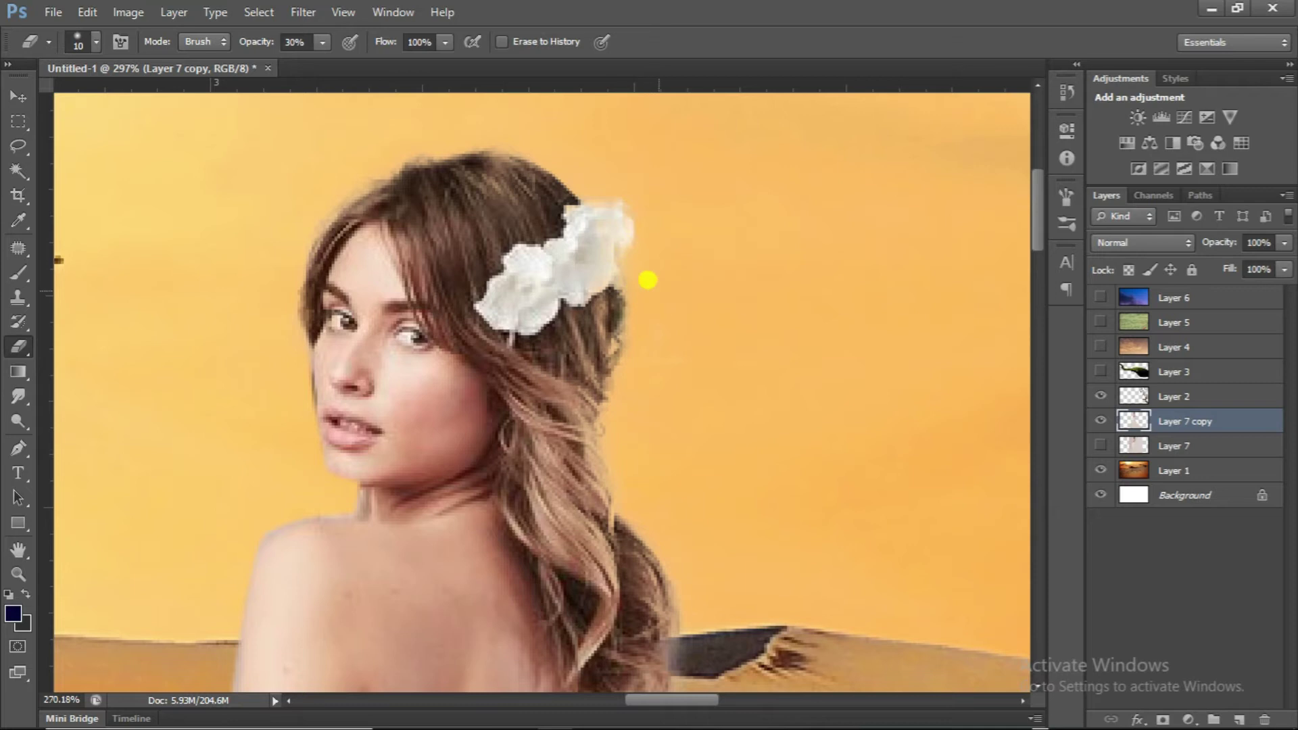
pyautogui.scroll(-3, 647, 280)
pyautogui.scroll(1, 594, 330)
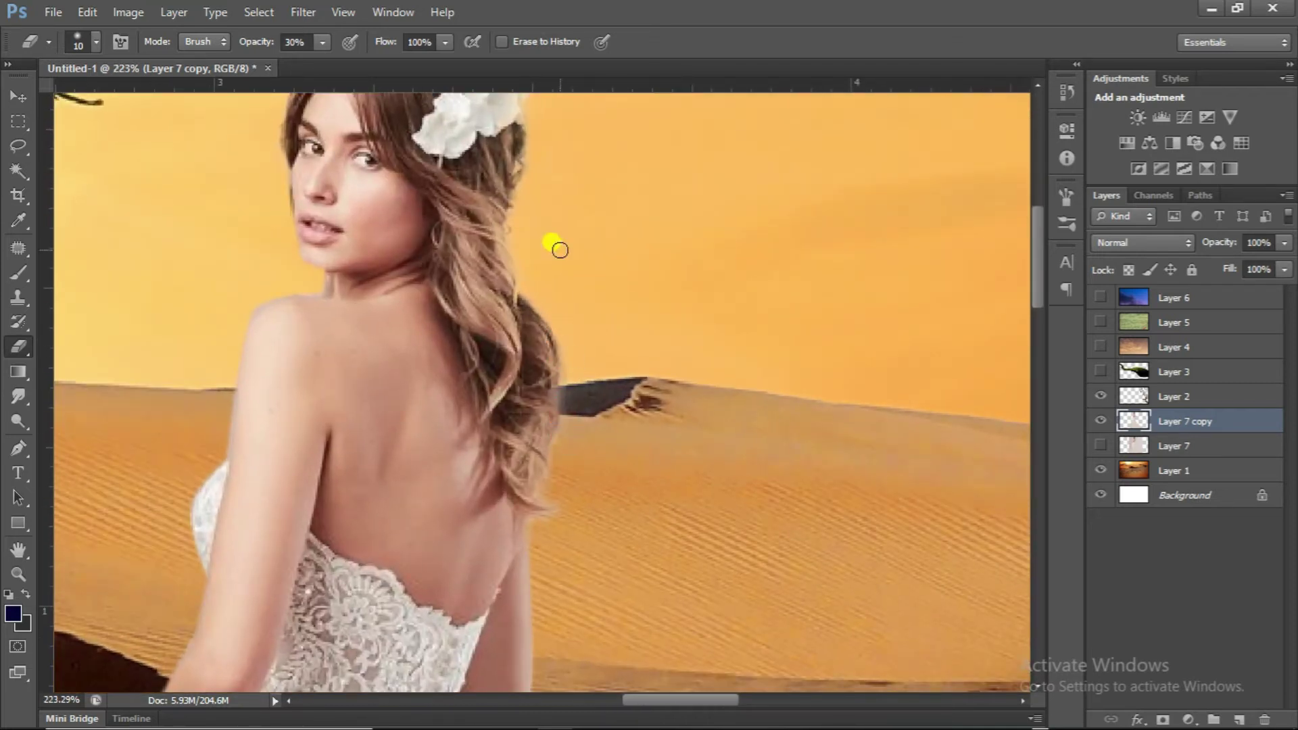
pyautogui.scroll(-3, 577, 225)
pyautogui.scroll(-1, 579, 216)
pyautogui.scroll(-2, 672, 397)
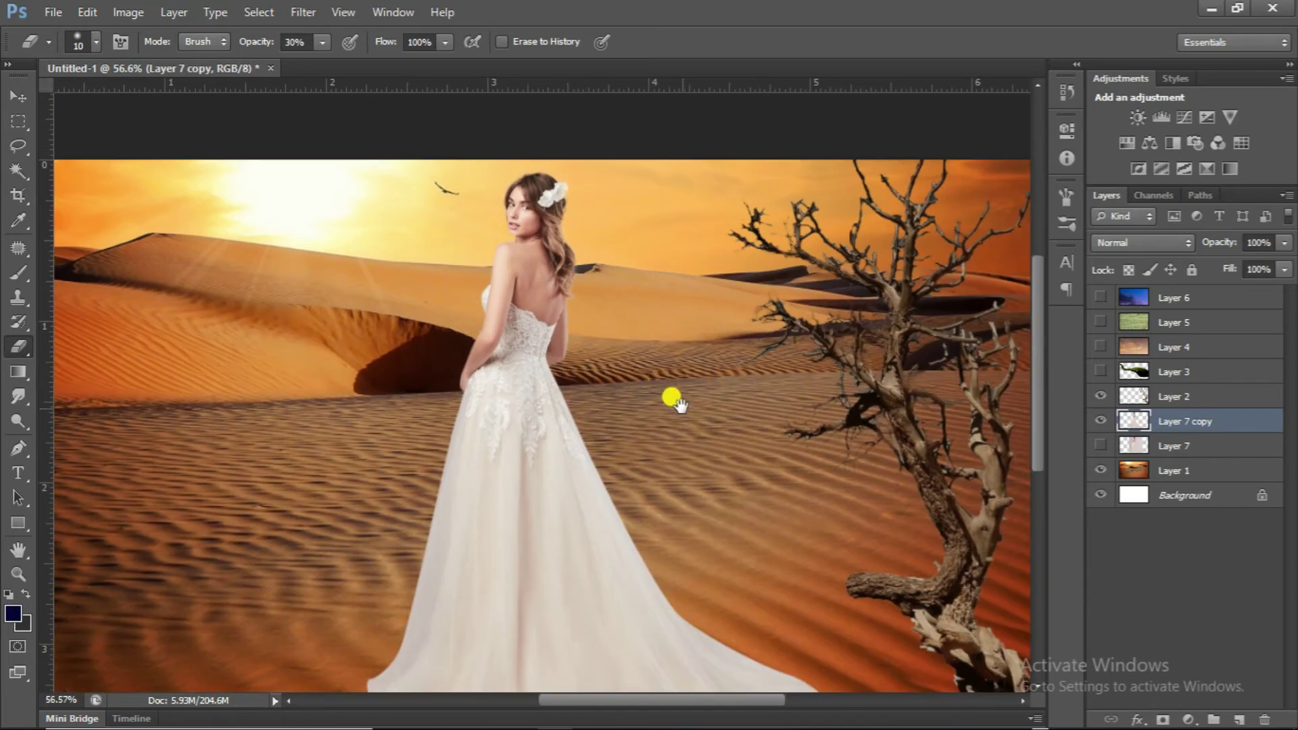
pyautogui.moveTo(672, 397); pyautogui.dragTo(636, 236)
pyautogui.scroll(-1, 635, 235)
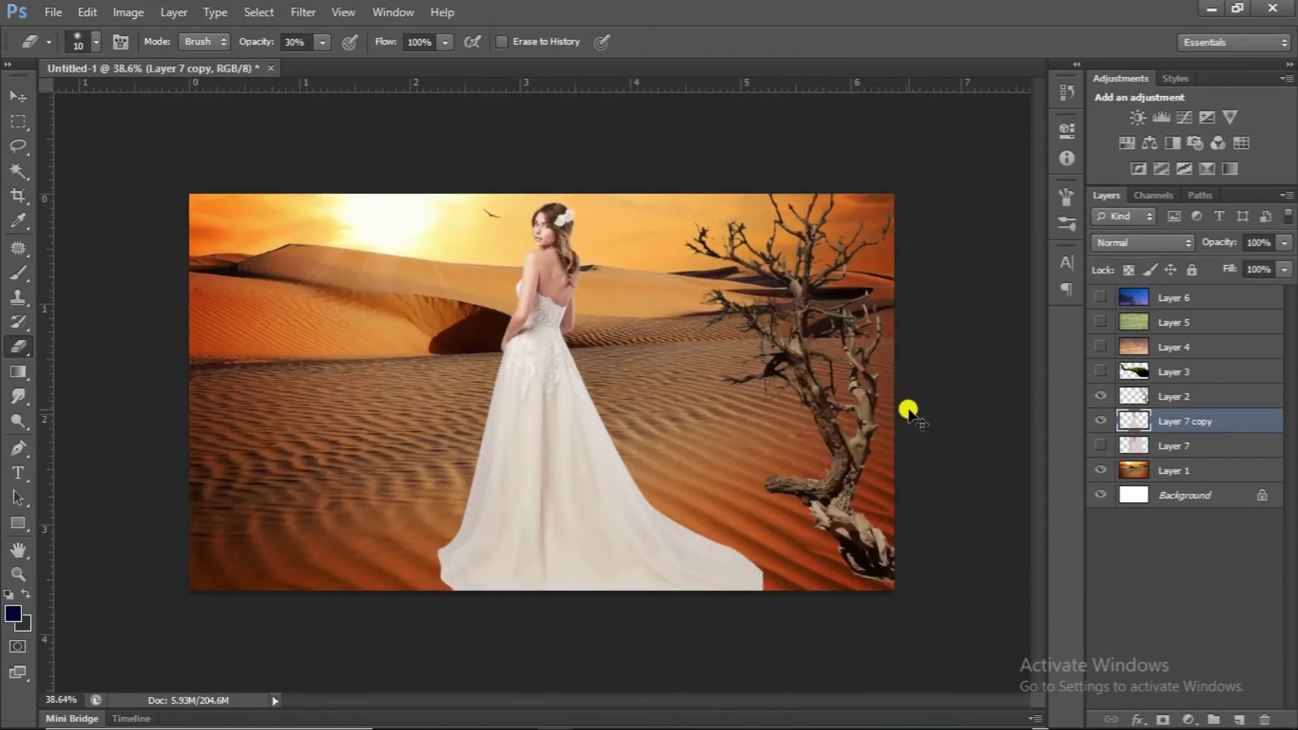
# Scale the bride cut-out to about 68% and shift her left and up onto the dunes
pyautogui.hotkey('ctrl', 't')
pyautogui.moveTo(562, 431); pyautogui.dragTo(424, 399)
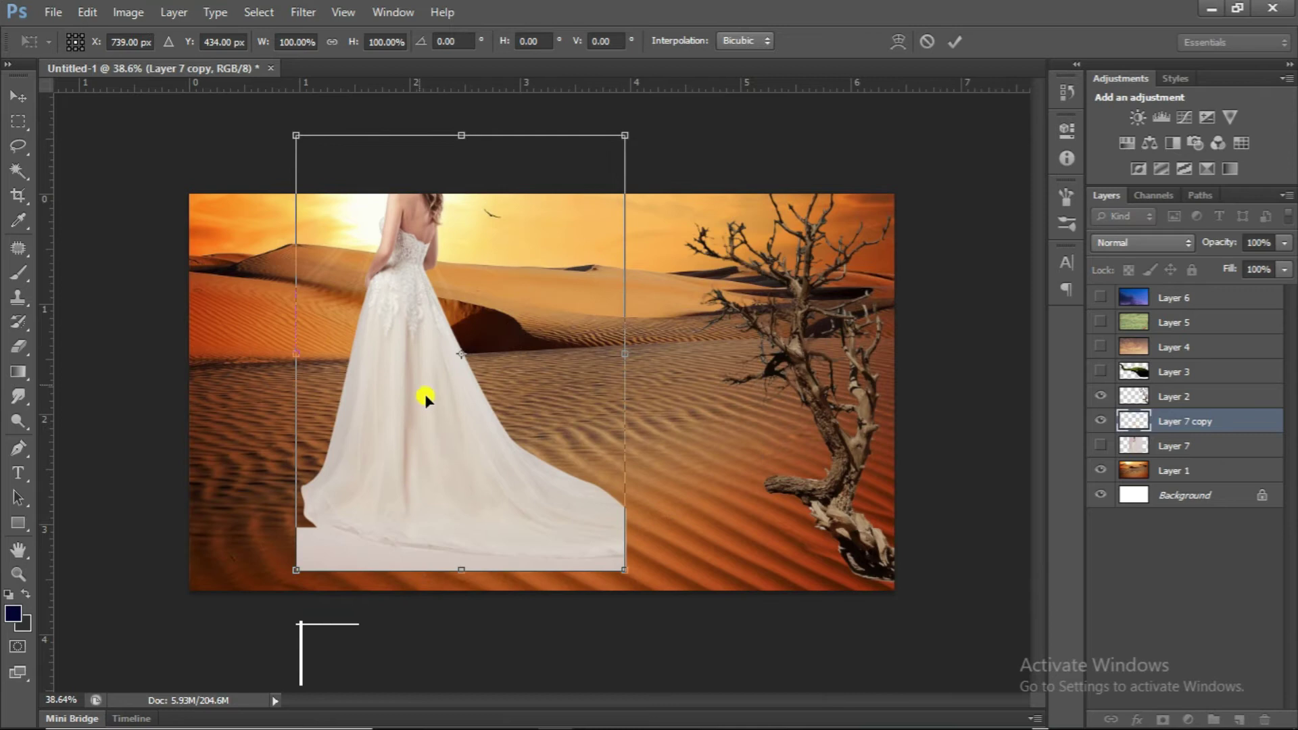
pyautogui.moveTo(286, 132); pyautogui.dragTo(387, 262)
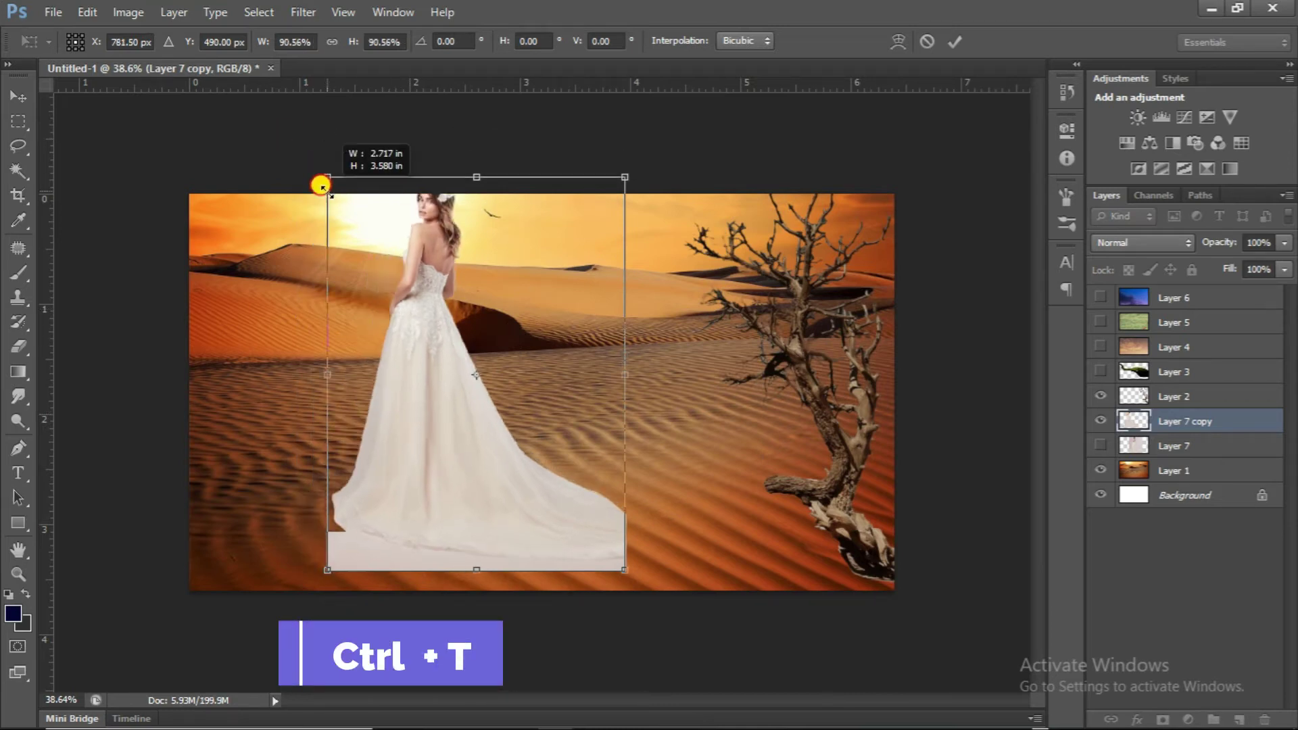
pyautogui.scroll(1, 557, 426)
pyautogui.moveTo(558, 426); pyautogui.dragTo(406, 363)
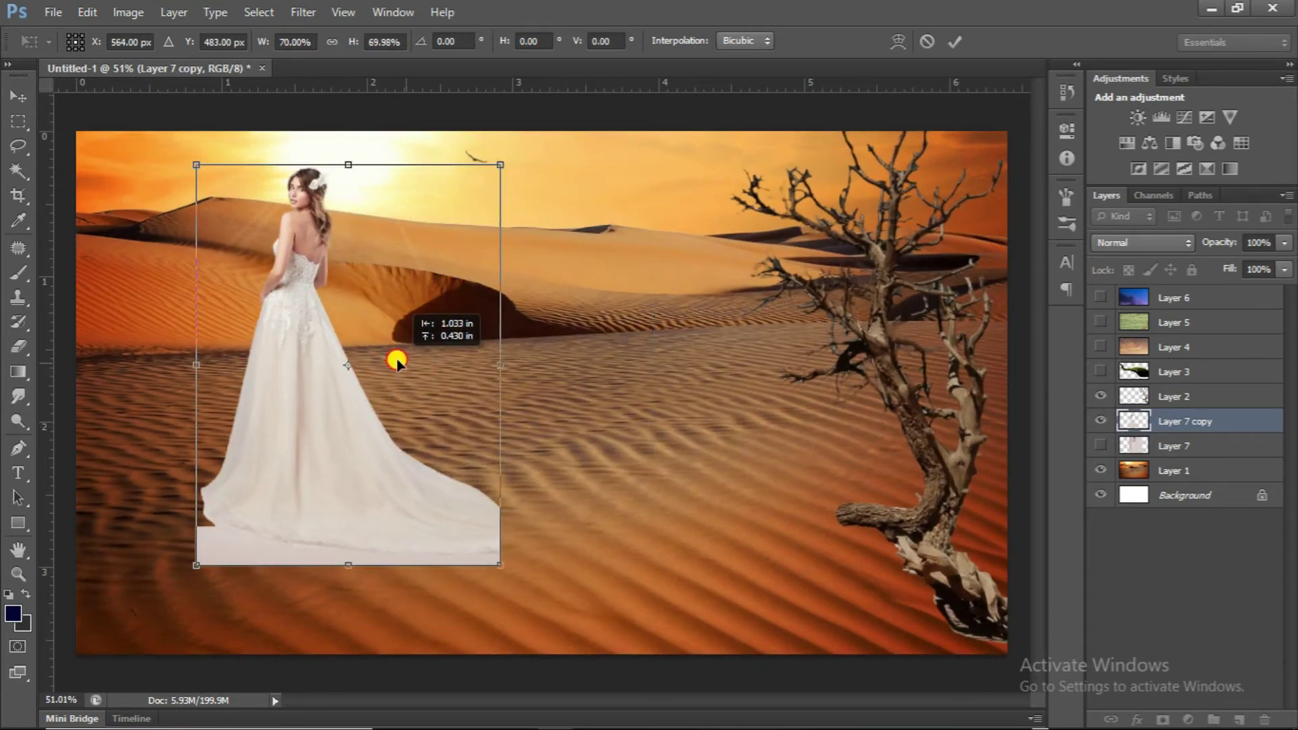
pyautogui.moveTo(208, 176); pyautogui.dragTo(216, 179)
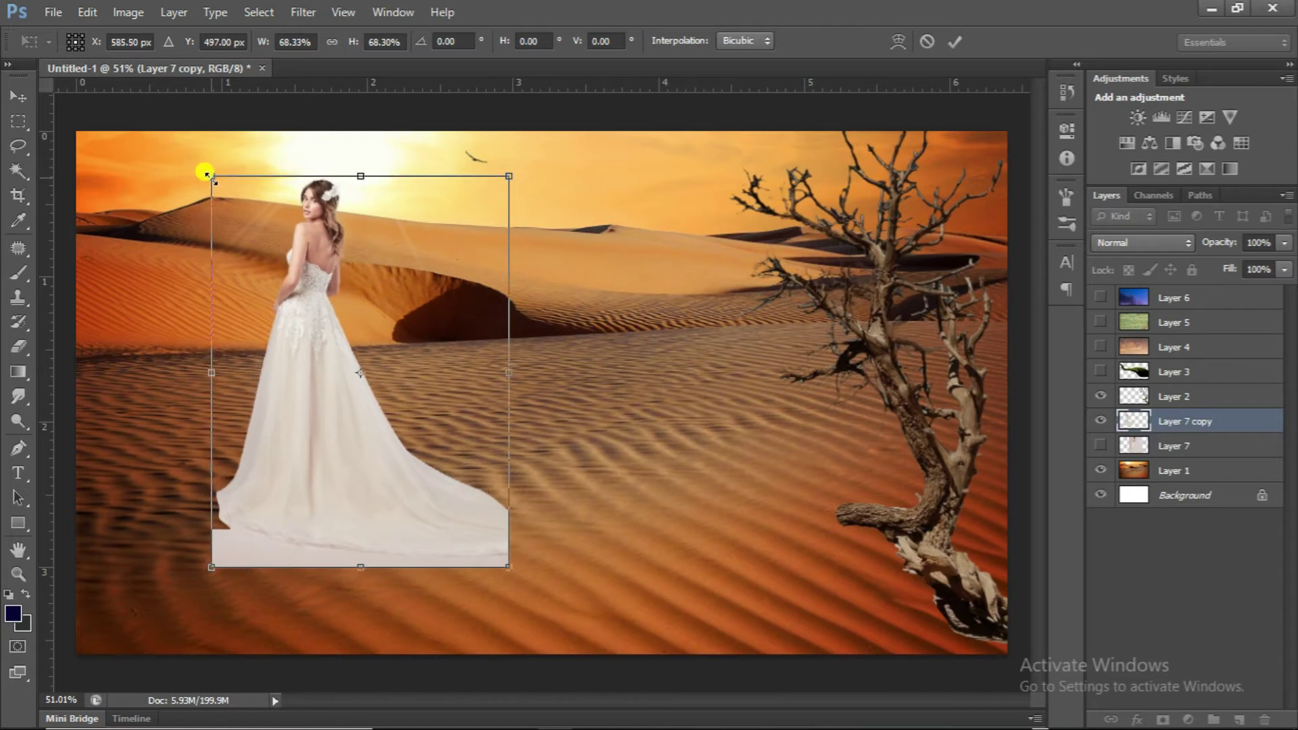
pyautogui.press('Return')
# Trace a closed Pen path around the white block beneath the train's curved hem
pyautogui.press('e')
pyautogui.press('p')
pyautogui.scroll(3, 217, 521)
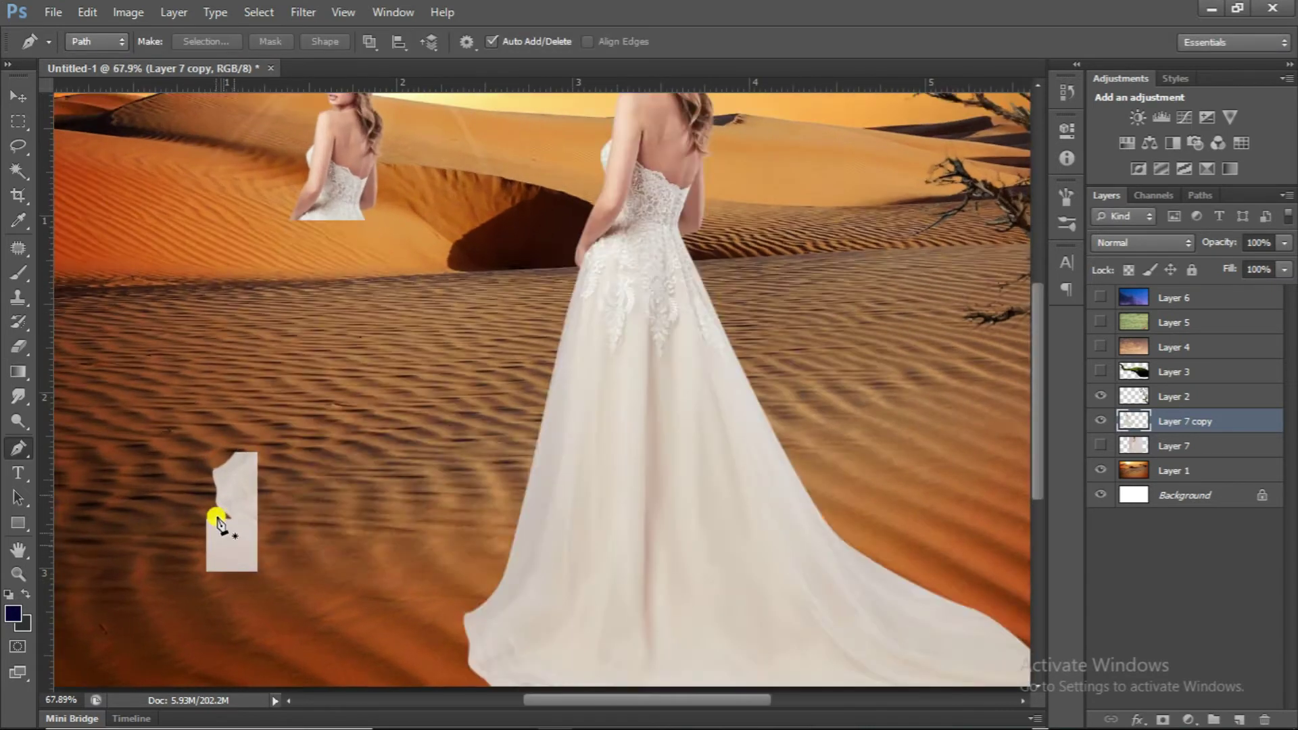
pyautogui.scroll(2, 217, 516)
pyautogui.scroll(3, 217, 500)
pyautogui.moveTo(261, 535); pyautogui.dragTo(277, 546)
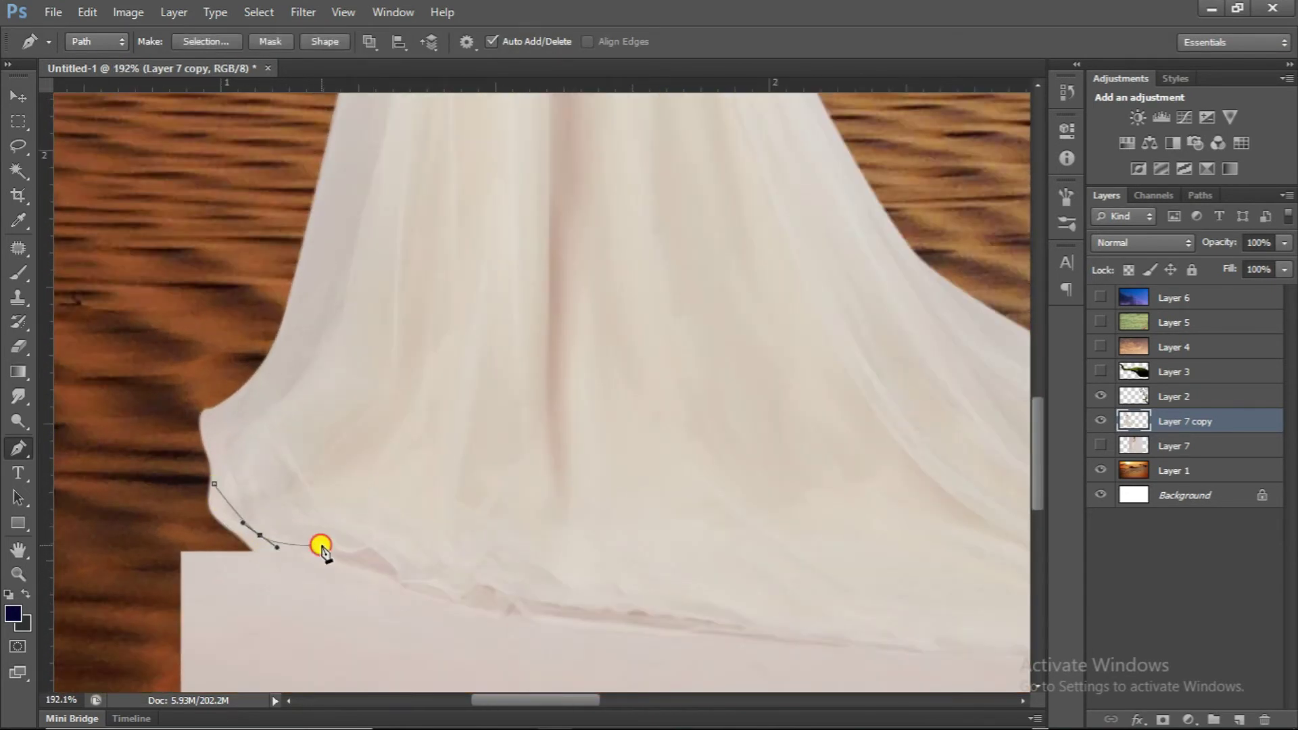
pyautogui.moveTo(599, 613); pyautogui.dragTo(319, 530)
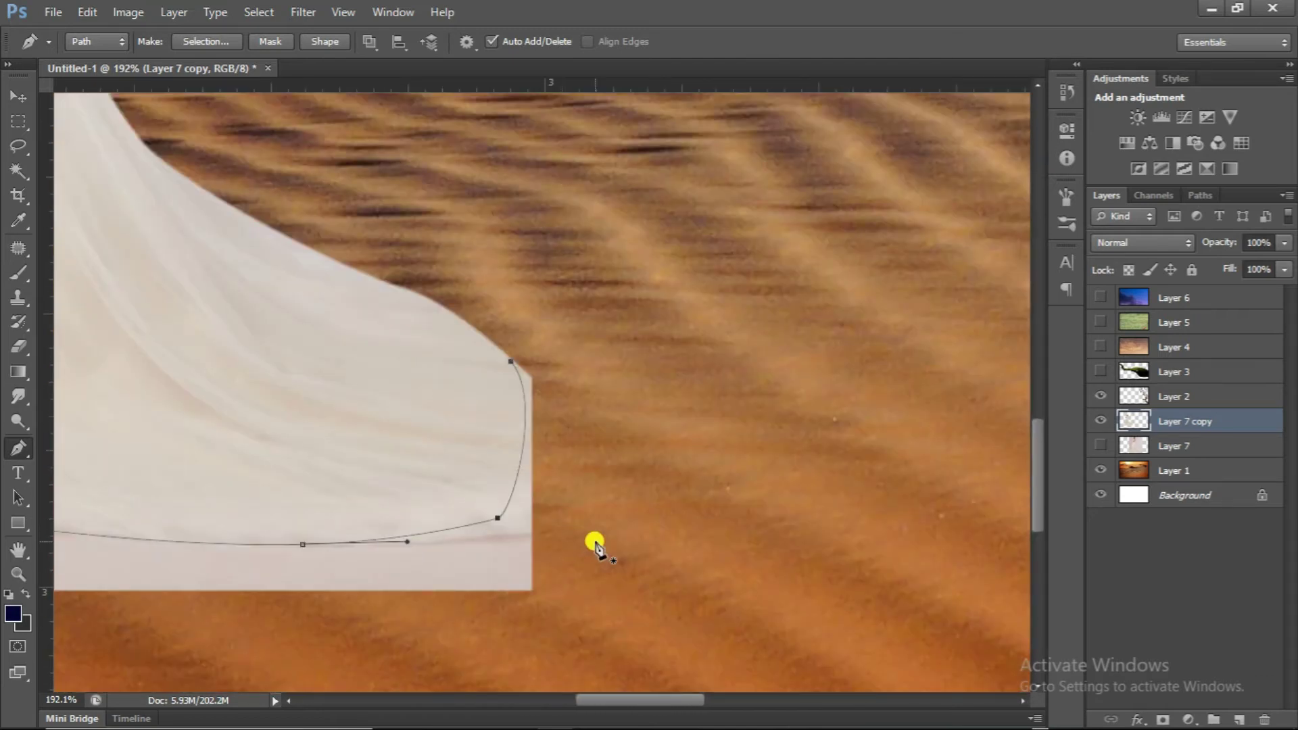
pyautogui.hotkey('ctrl', 'alt', 'z')
pyautogui.hotkey('ctrl', 'alt', 'z')
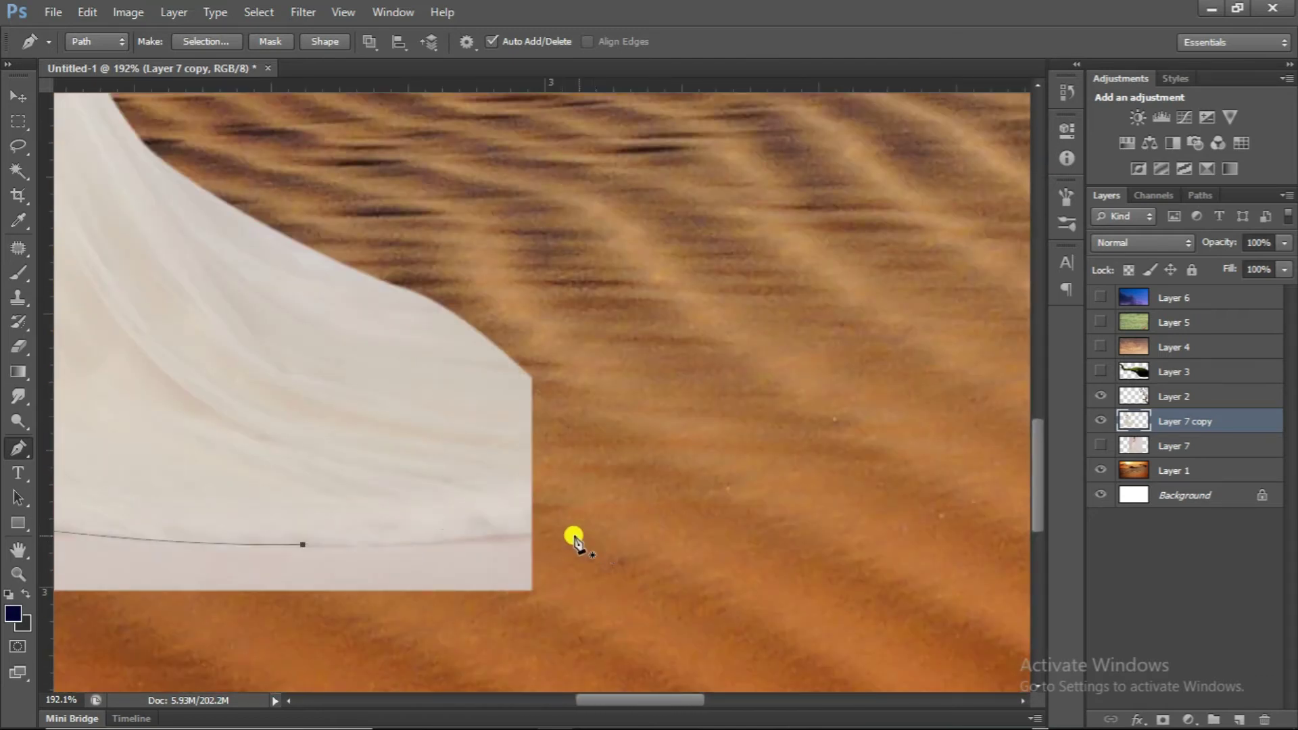
pyautogui.click(302, 544)
pyautogui.moveTo(521, 367); pyautogui.dragTo(475, 198)
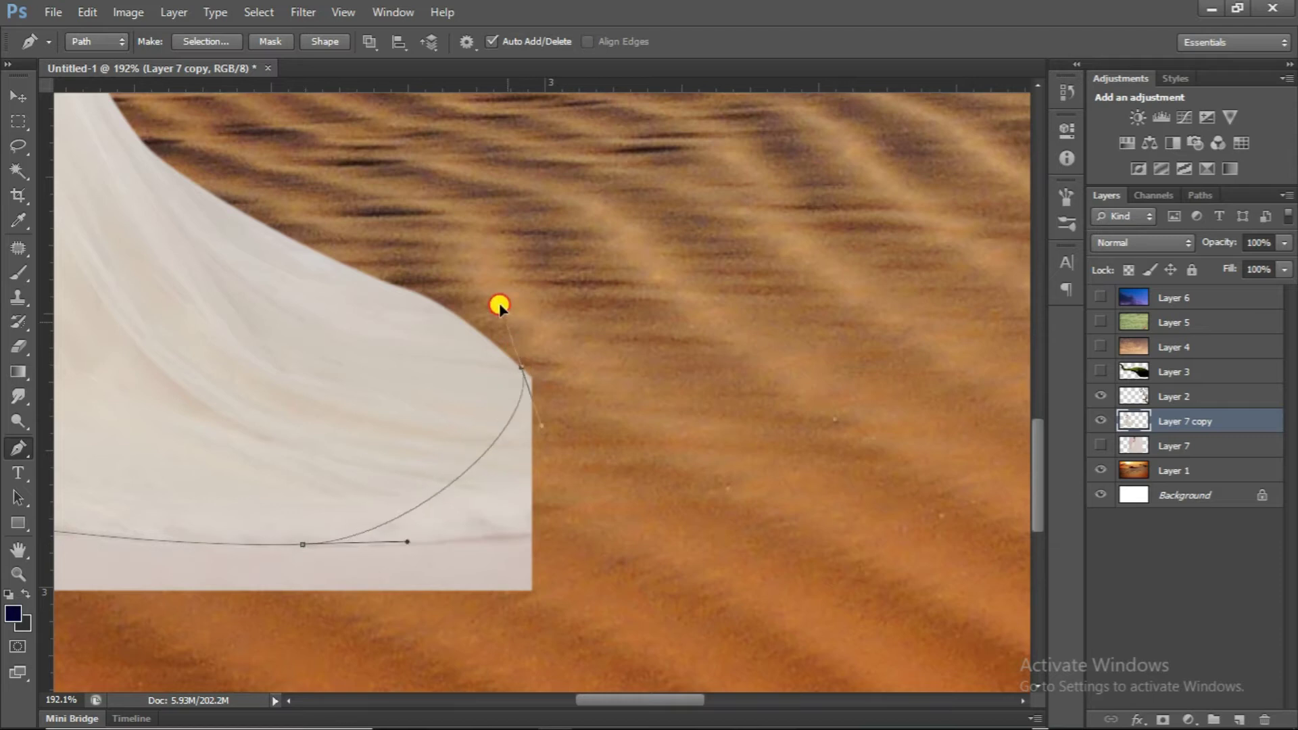
pyautogui.scroll(-3, 674, 266)
pyautogui.scroll(-3, 836, 419)
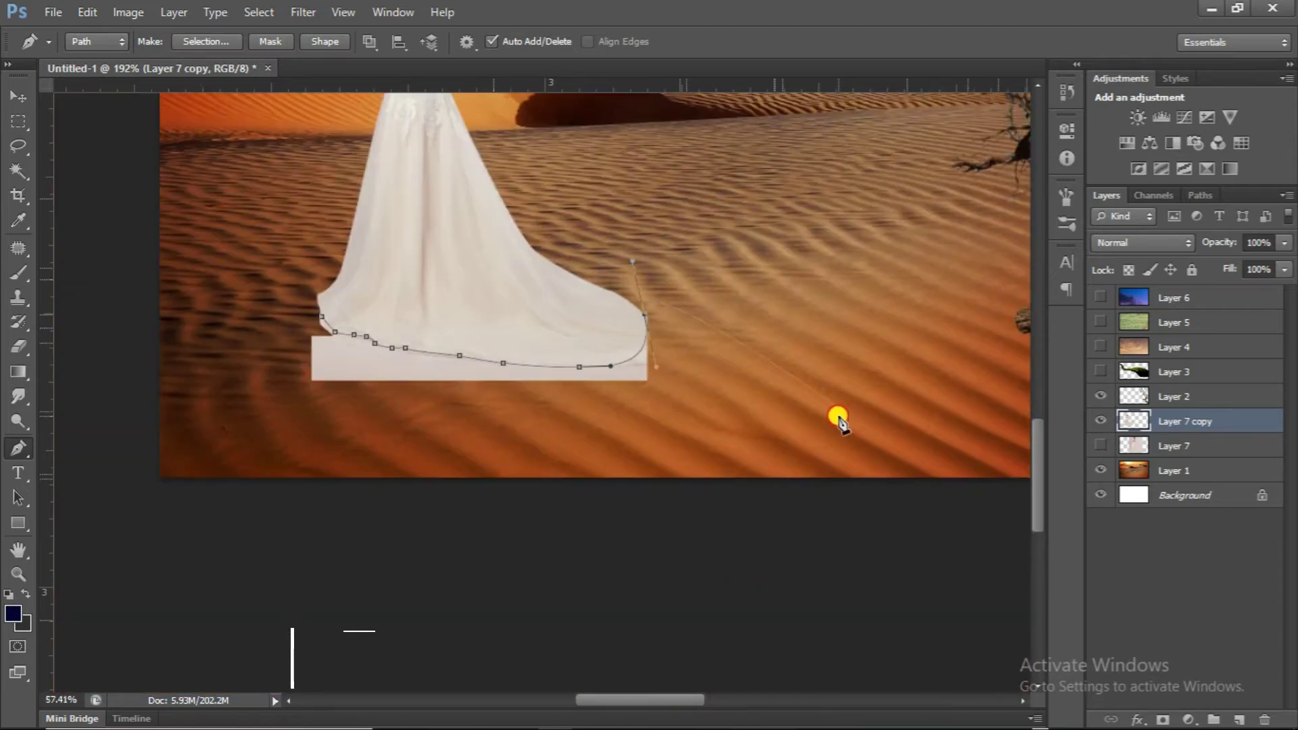
pyautogui.click(278, 323)
# Load the path as a selection, delete the white block, and deselect
pyautogui.hotkey('ctrl', 'Return')
pyautogui.press('Delete')
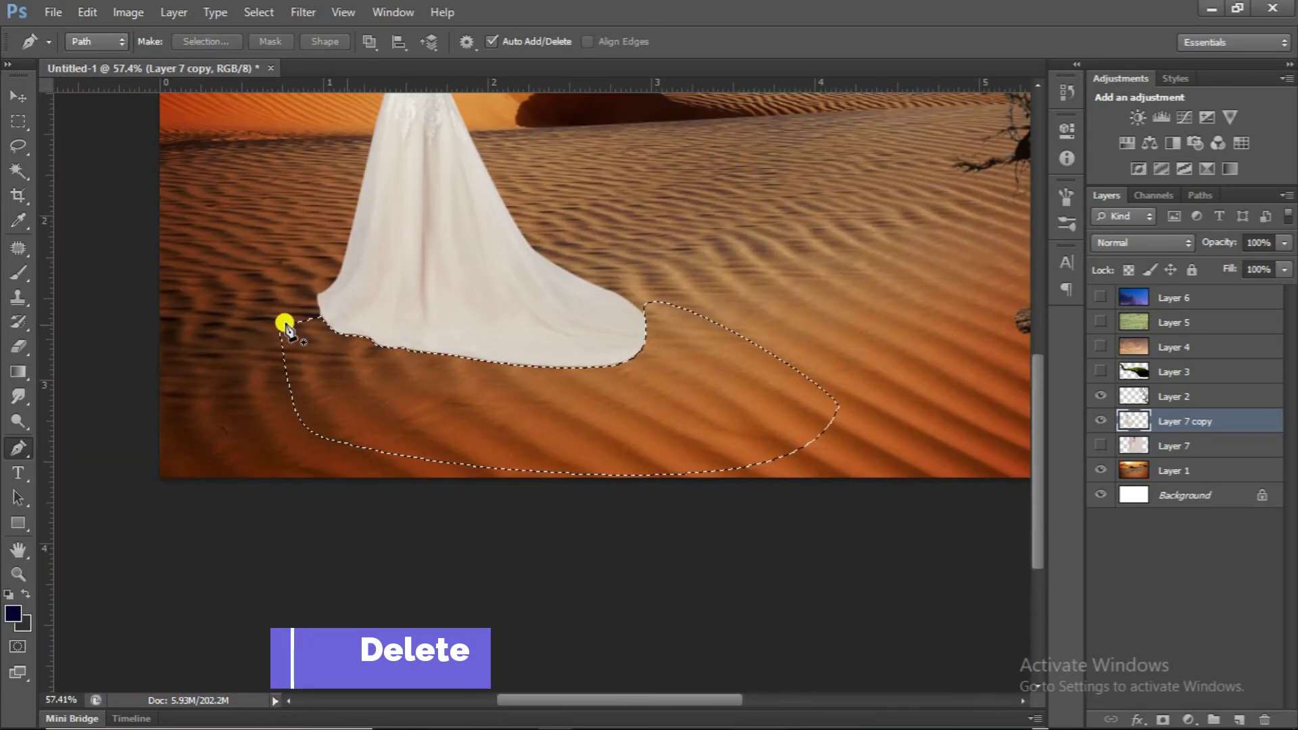
pyautogui.hotkey('ctrl', 'd')
pyautogui.scroll(-2, 403, 403)
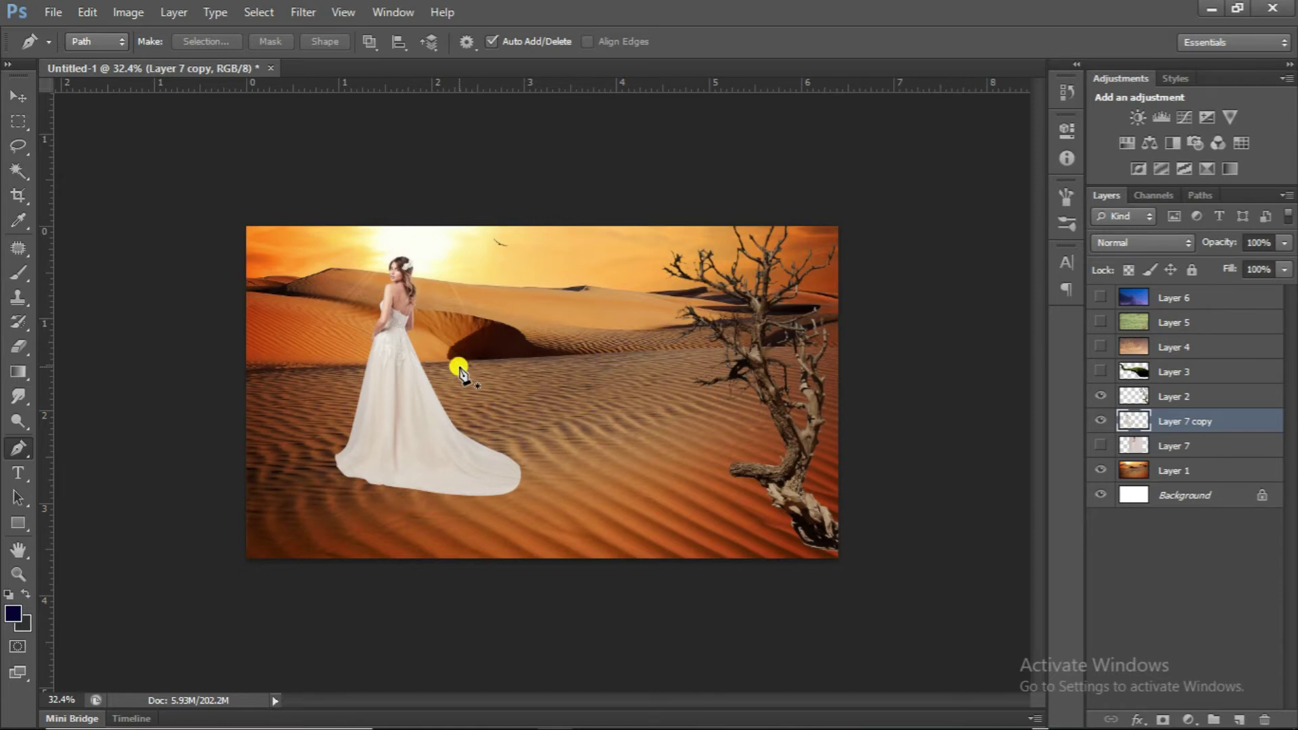
pyautogui.scroll(2, 458, 371)
# Show the grass strip on Layer 3, shrink it and move it down and left
pyautogui.click(1142, 374)
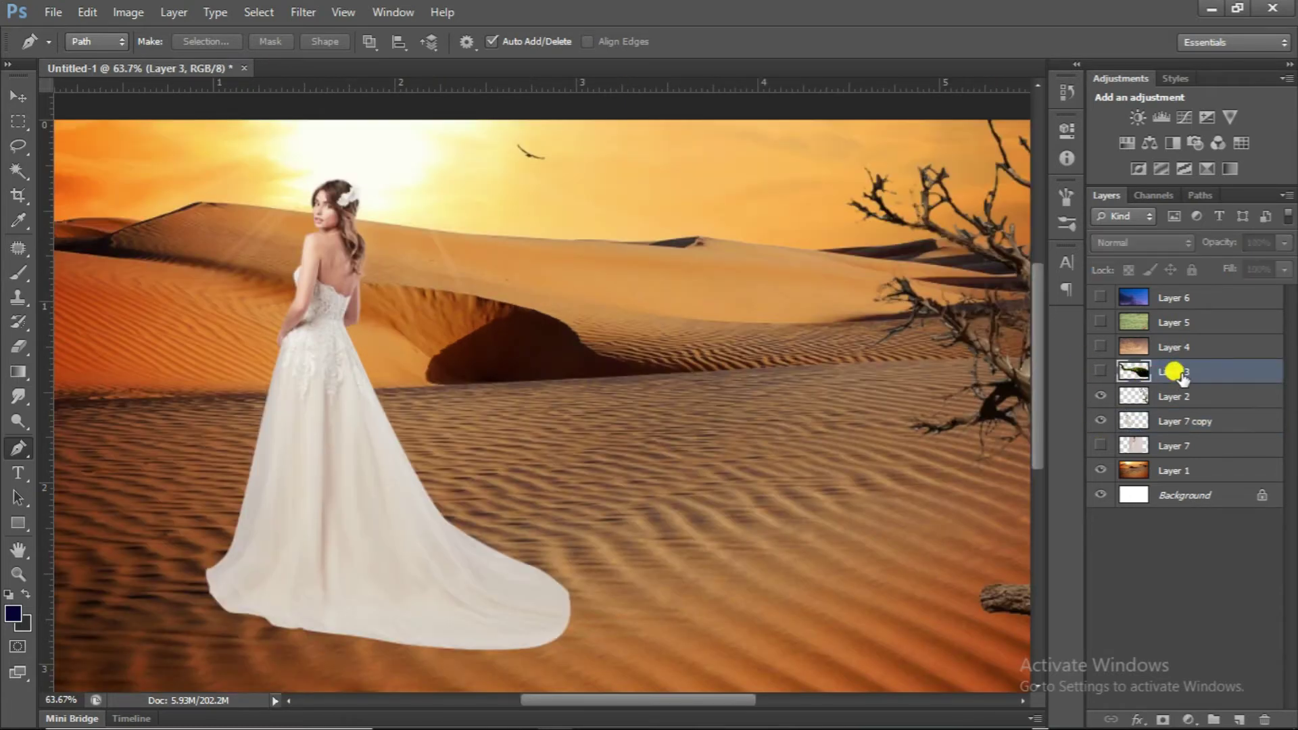
pyautogui.moveTo(1167, 427); pyautogui.dragTo(1167, 434)
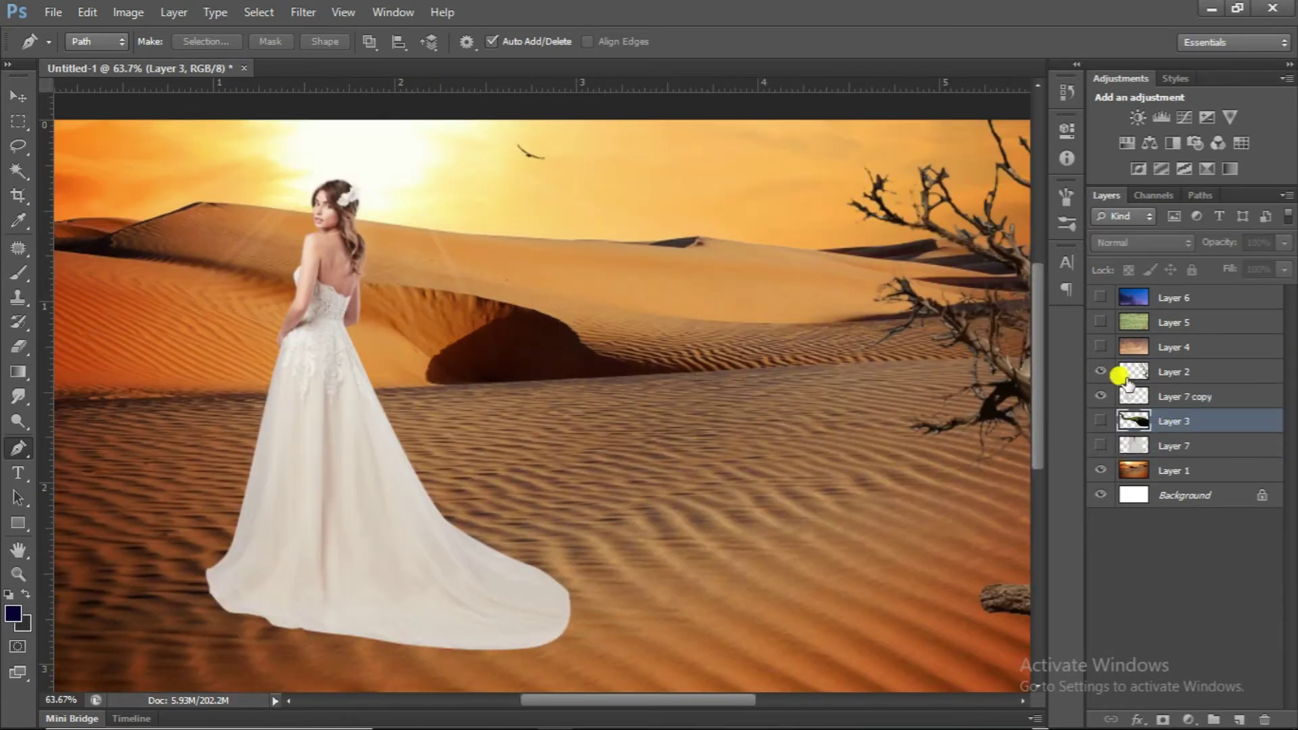
pyautogui.click(1101, 421)
pyautogui.scroll(-2, 730, 529)
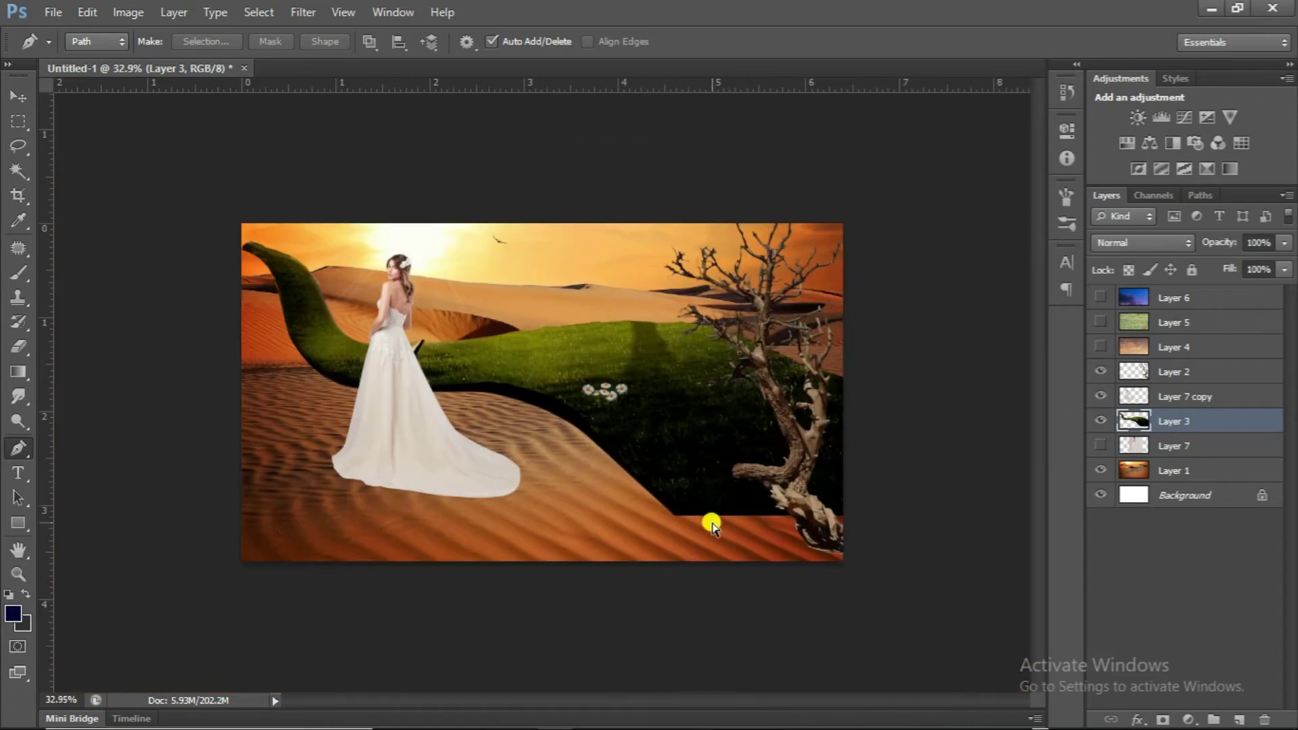
pyautogui.hotkey('ctrl', 't')
pyautogui.scroll(1, 354, 425)
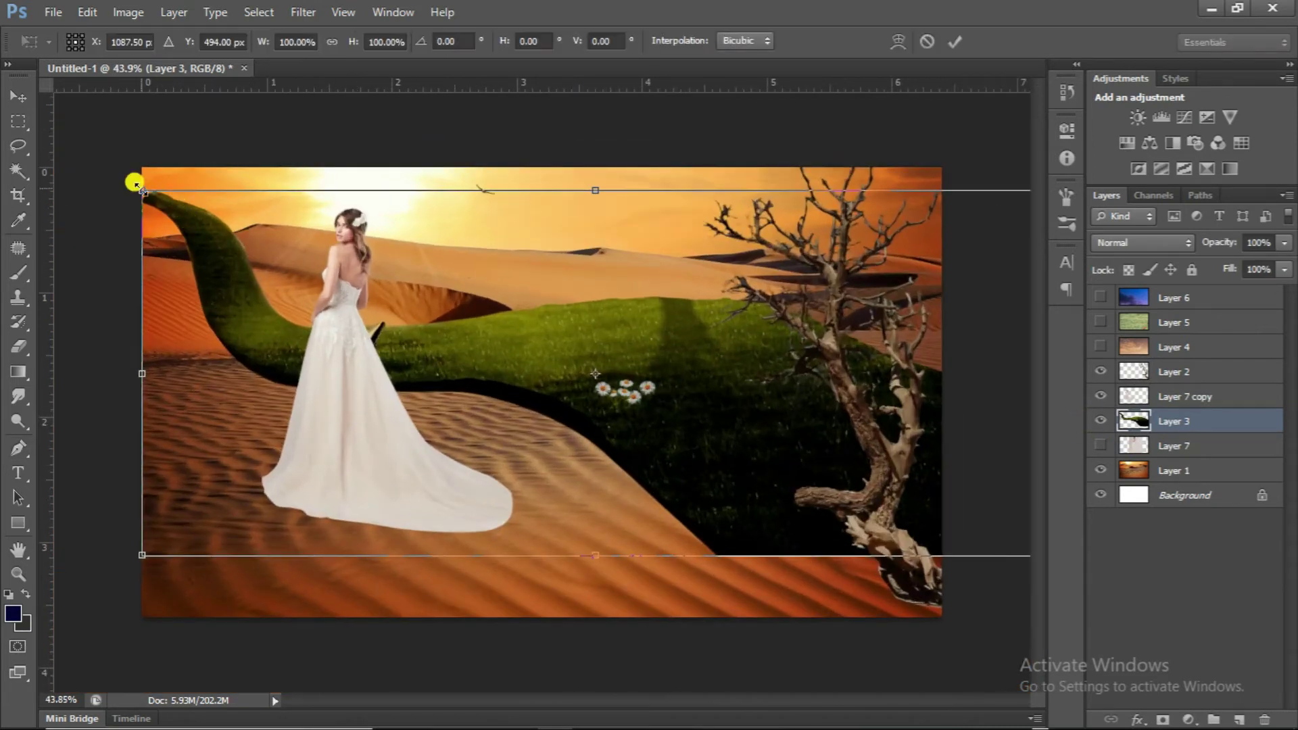
pyautogui.moveTo(135, 183); pyautogui.dragTo(377, 342)
pyautogui.moveTo(811, 451)
pyautogui.mouseDown()
pyautogui.moveTo(650, 512)
pyautogui.moveTo(758, 539)
pyautogui.mouseUp()
pyautogui.press('Return')
# Move Layer 3 above Layer 7 copy, rotate it about 4.73° and enlarge it to about 116%
pyautogui.press('p')
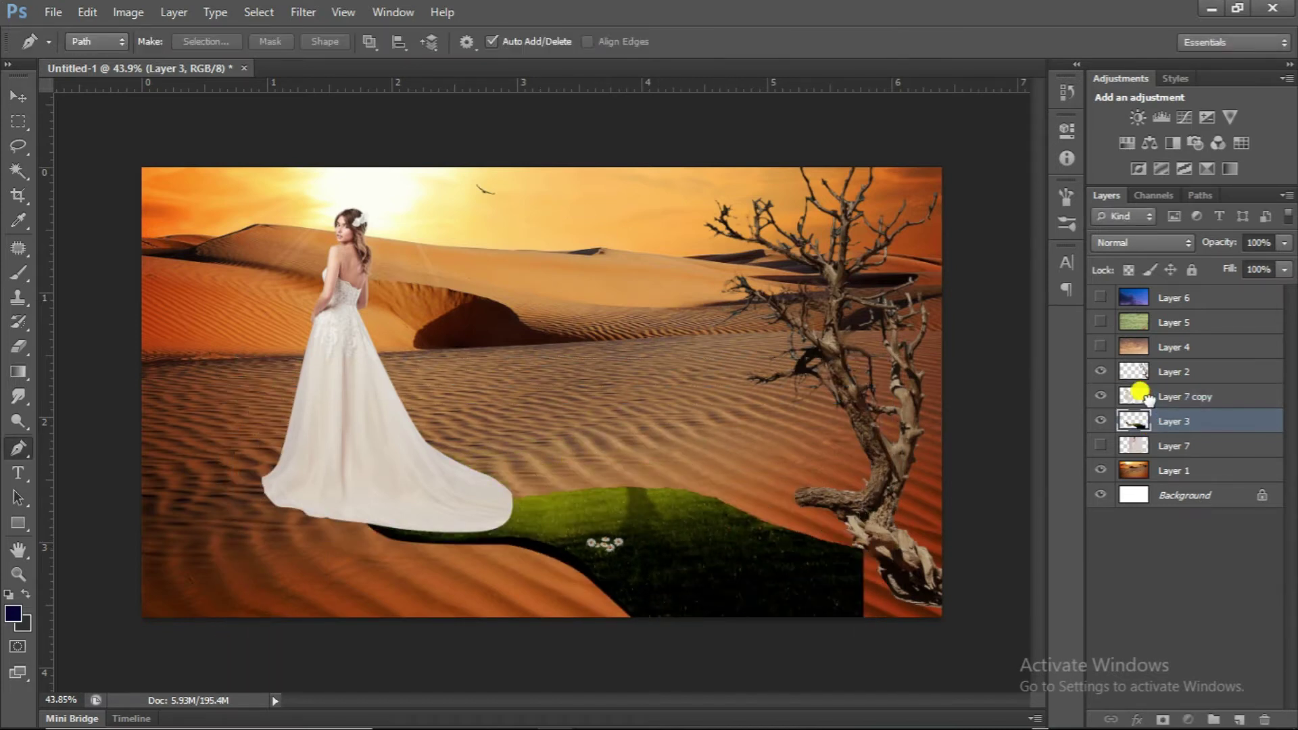
pyautogui.moveTo(1149, 419); pyautogui.dragTo(1159, 389)
pyautogui.scroll(1, 446, 433)
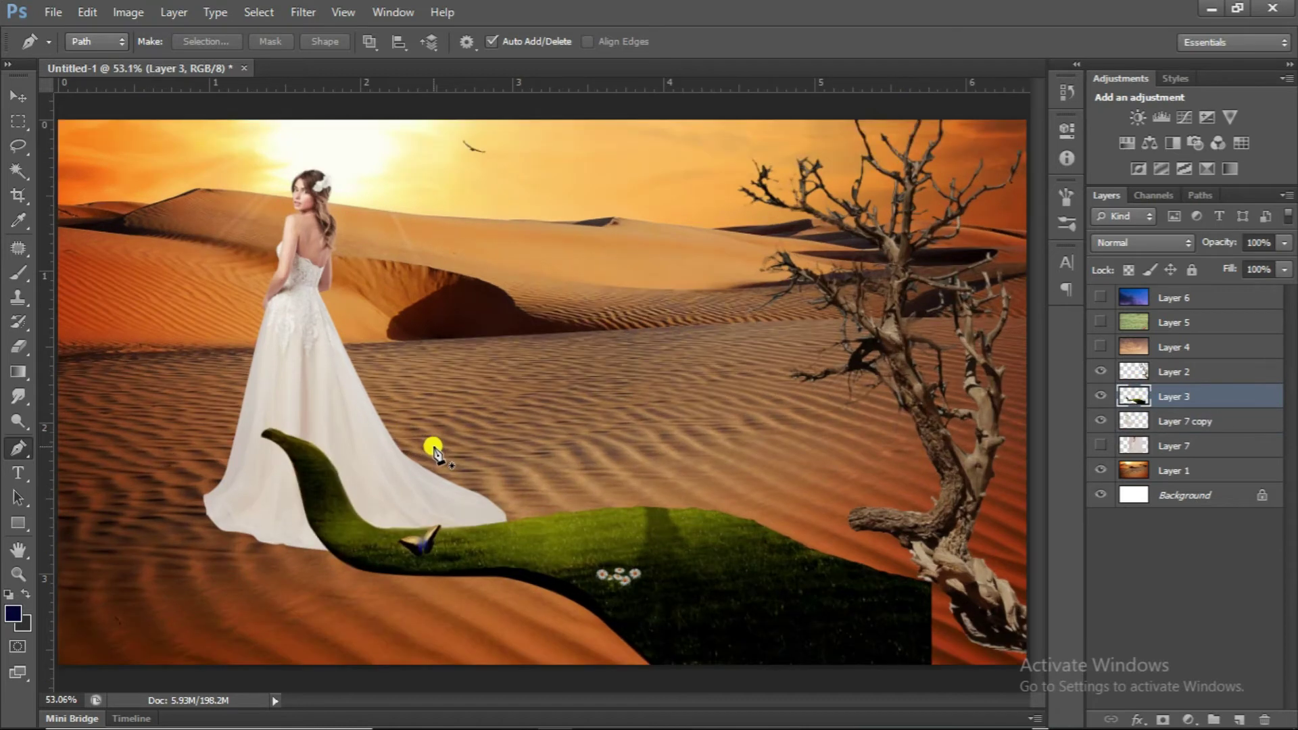
pyautogui.hotkey('ctrl', 't')
pyautogui.scroll(-1, 342, 465)
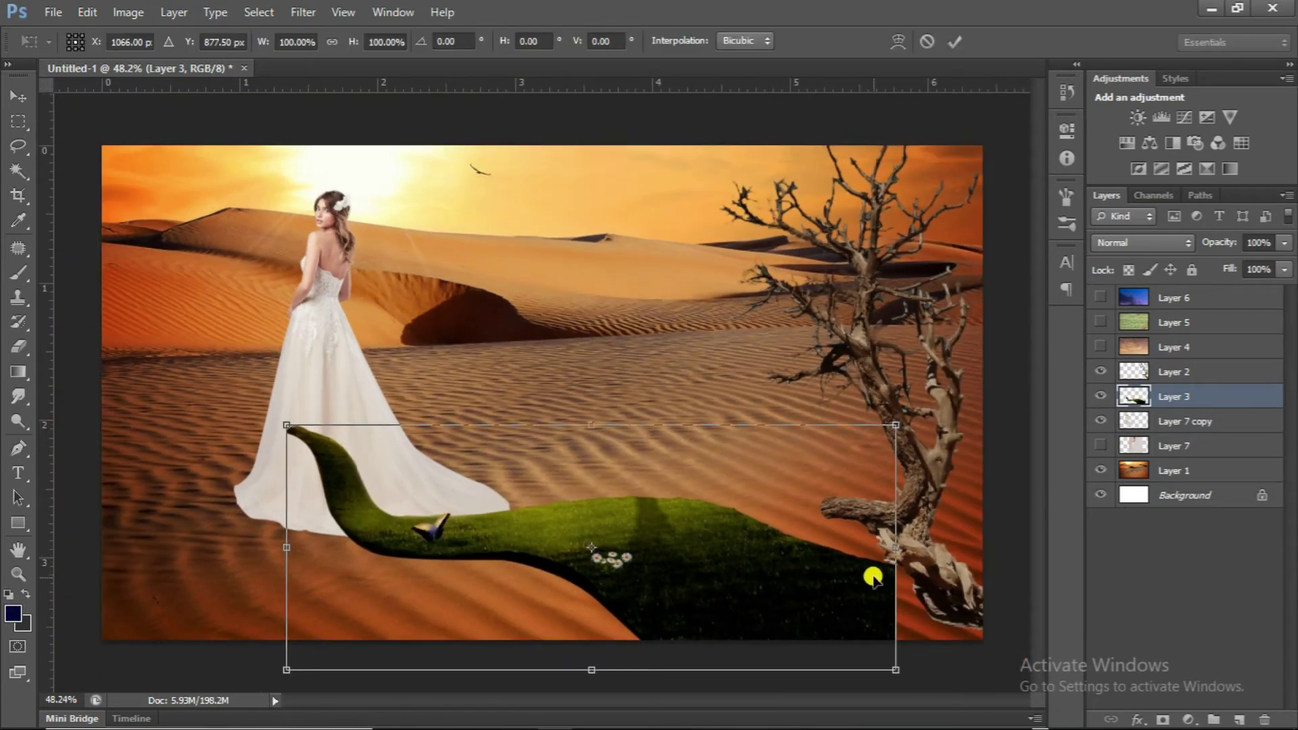
pyautogui.moveTo(906, 554); pyautogui.dragTo(906, 573)
pyautogui.moveTo(454, 561)
pyautogui.mouseDown()
pyautogui.moveTo(446, 538)
pyautogui.moveTo(449, 550)
pyautogui.mouseUp()
pyautogui.scroll(2, 262, 417)
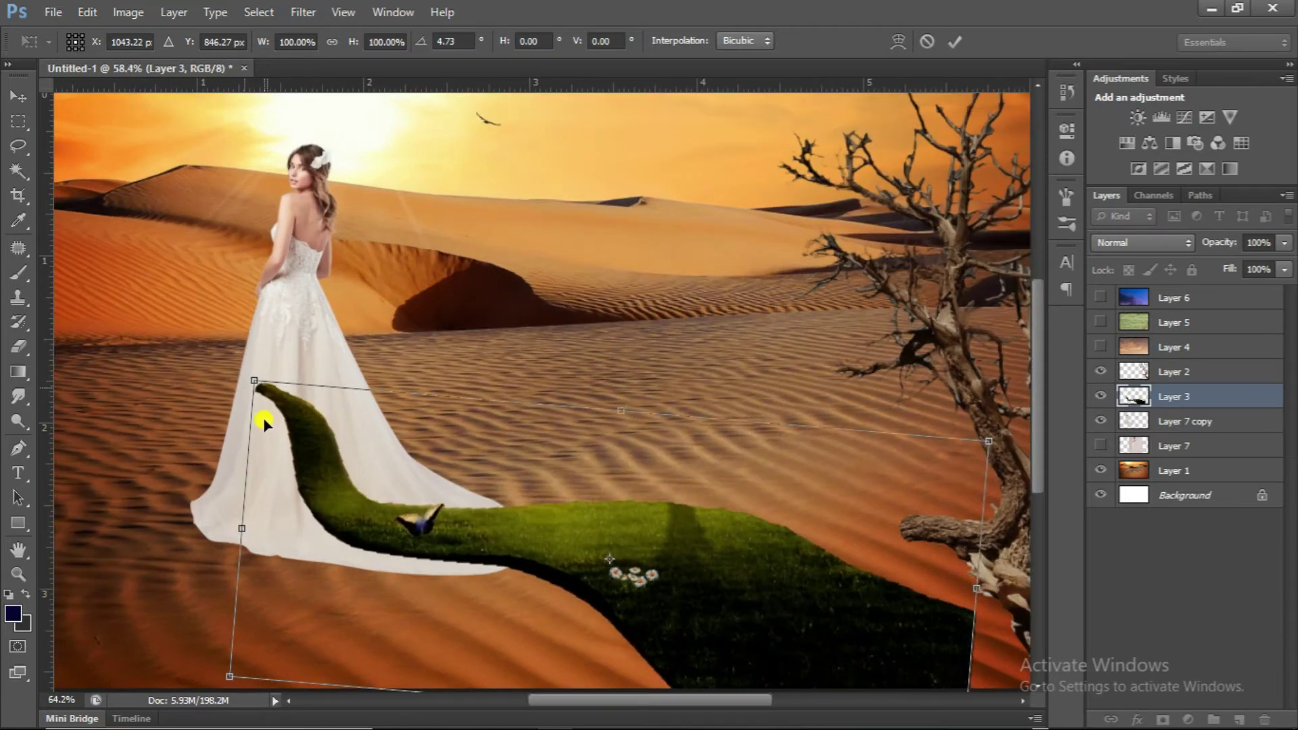
pyautogui.scroll(1, 263, 404)
pyautogui.scroll(-2, 262, 404)
pyautogui.scroll(-1, 311, 430)
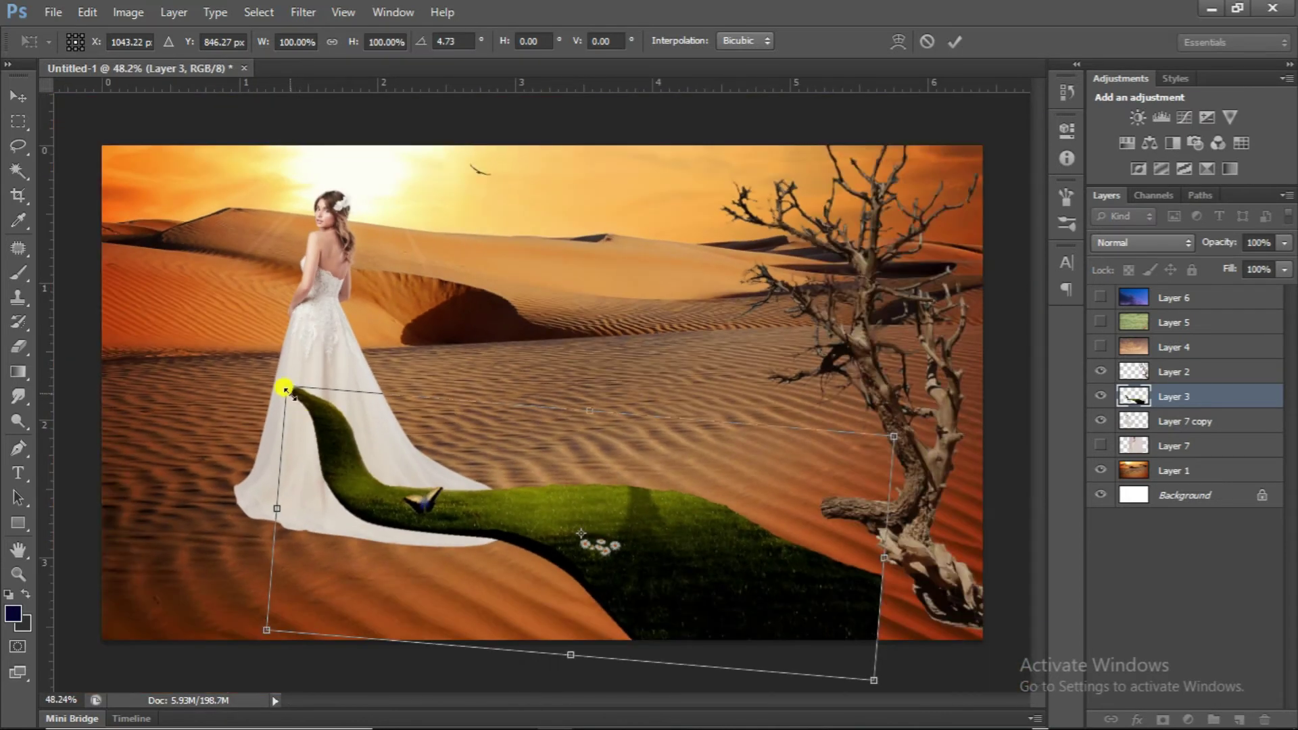
pyautogui.moveTo(285, 389); pyautogui.dragTo(217, 283)
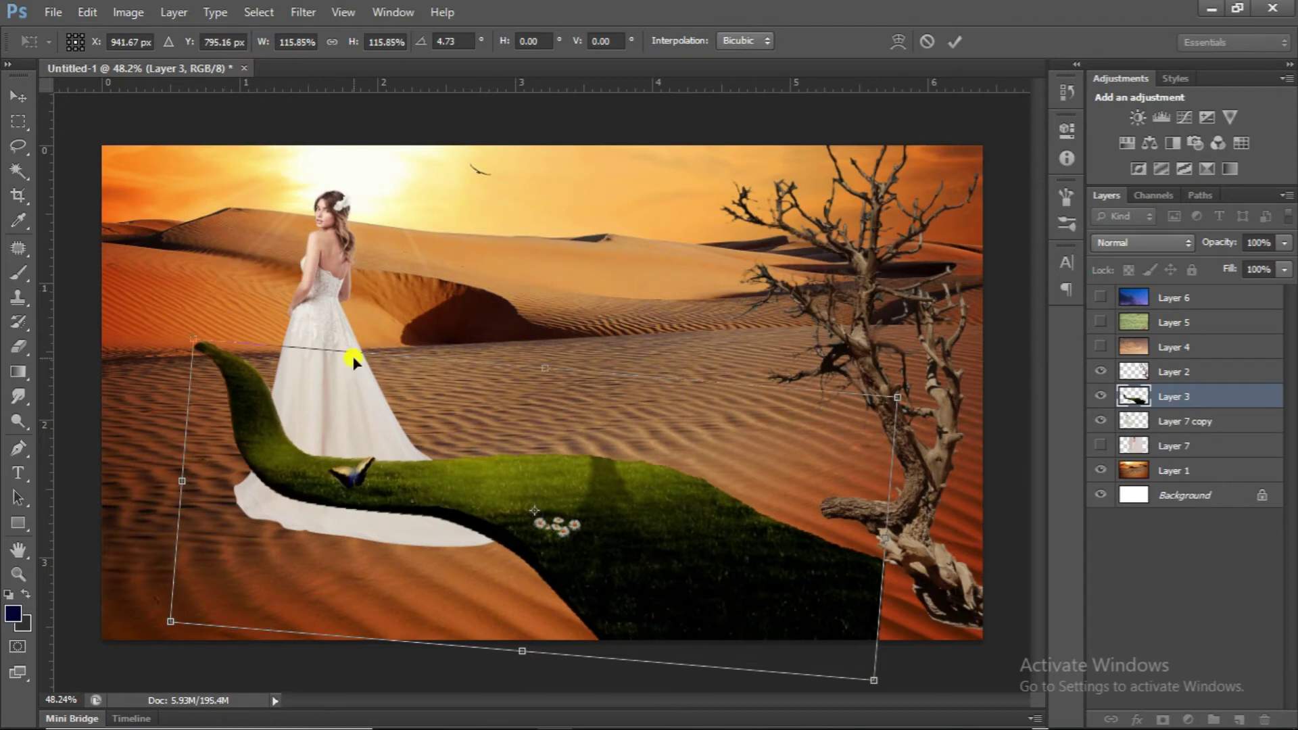
pyautogui.moveTo(749, 573); pyautogui.dragTo(859, 617)
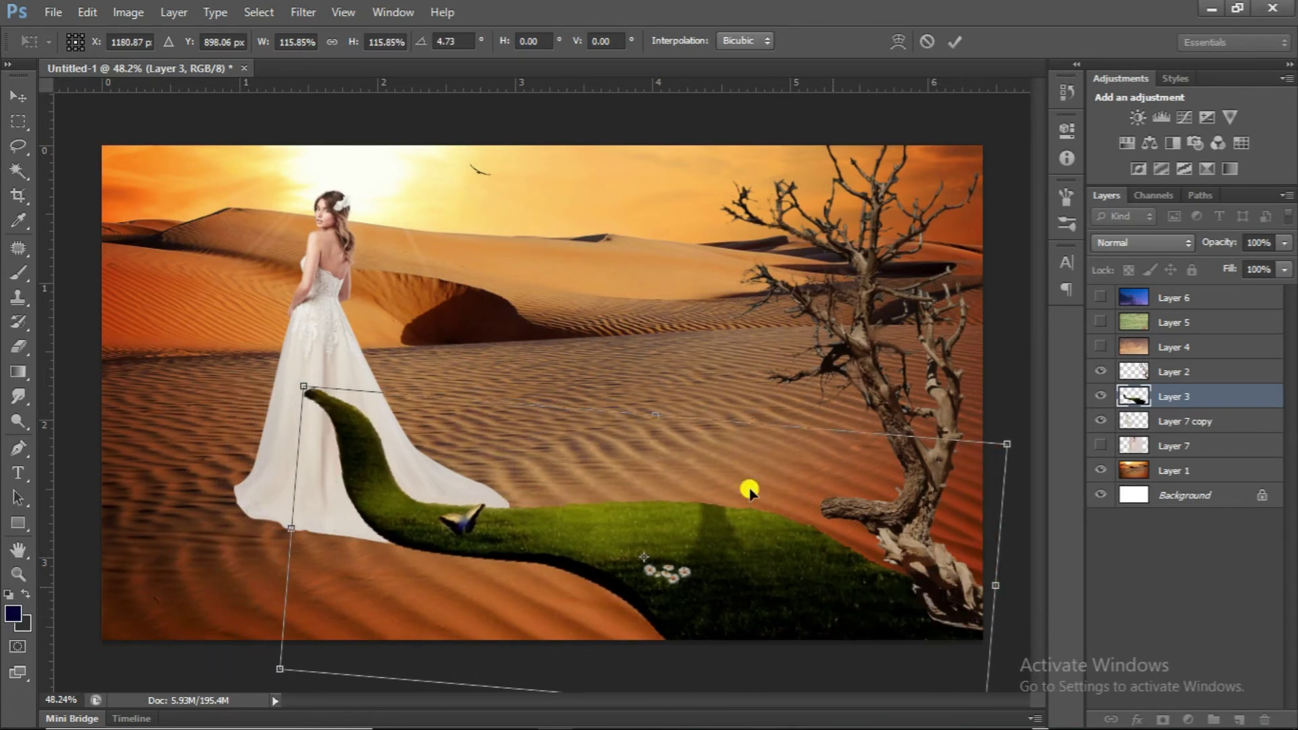
pyautogui.press('Return')
# Stretch the grass strip taller at both its top and bottom
pyautogui.press('l')
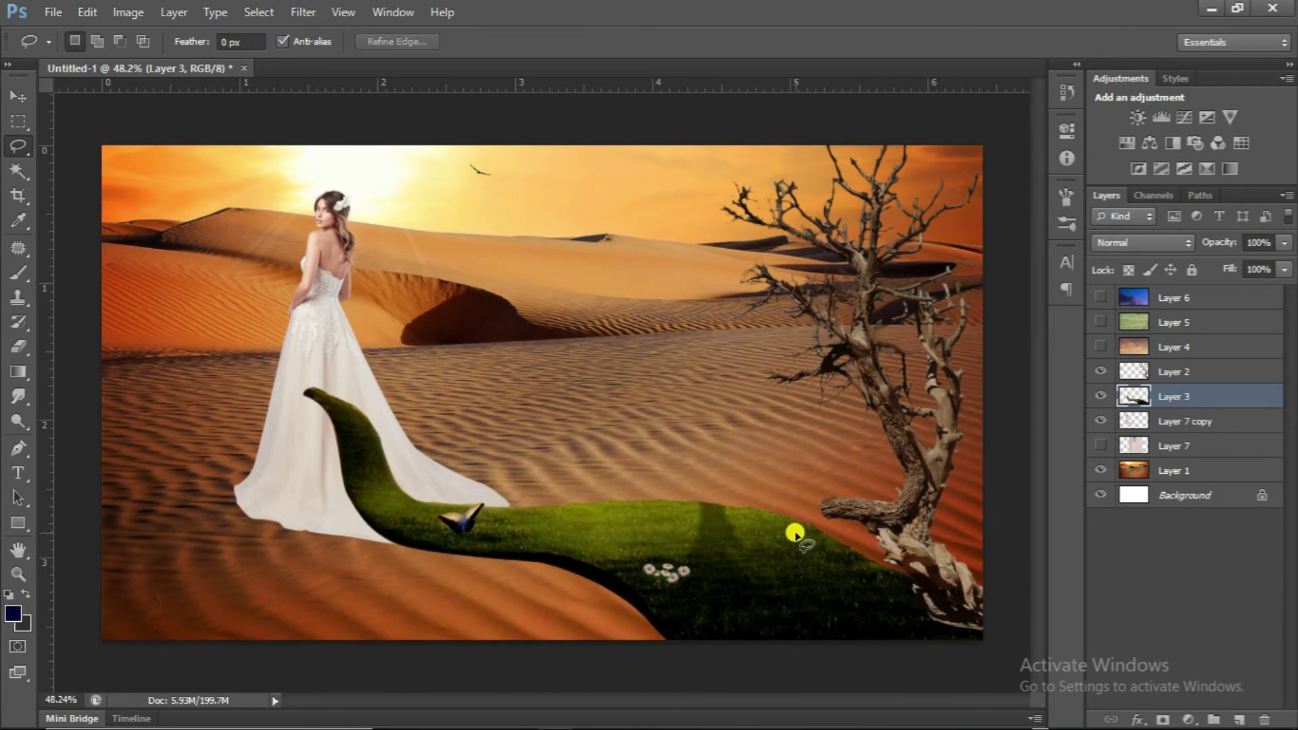
pyautogui.hotkey('ctrl', 't')
pyautogui.moveTo(636, 394); pyautogui.dragTo(640, 327)
pyautogui.scroll(-3, 533, 466)
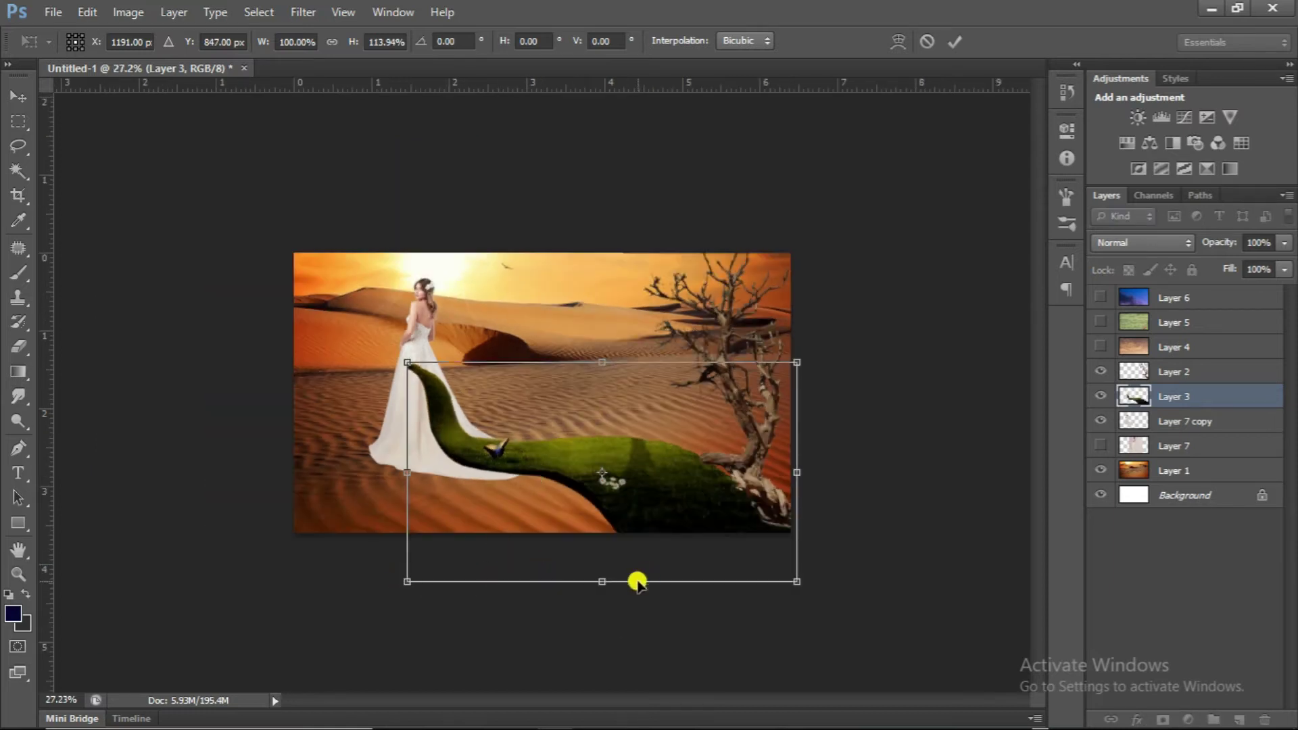
pyautogui.moveTo(602, 581); pyautogui.dragTo(586, 599)
pyautogui.press('Return')
# Duplicate the grass strip, stretch the copy tall, widen it to about 109% and tilt it about 16°
pyautogui.press('l')
pyautogui.scroll(1, 513, 430)
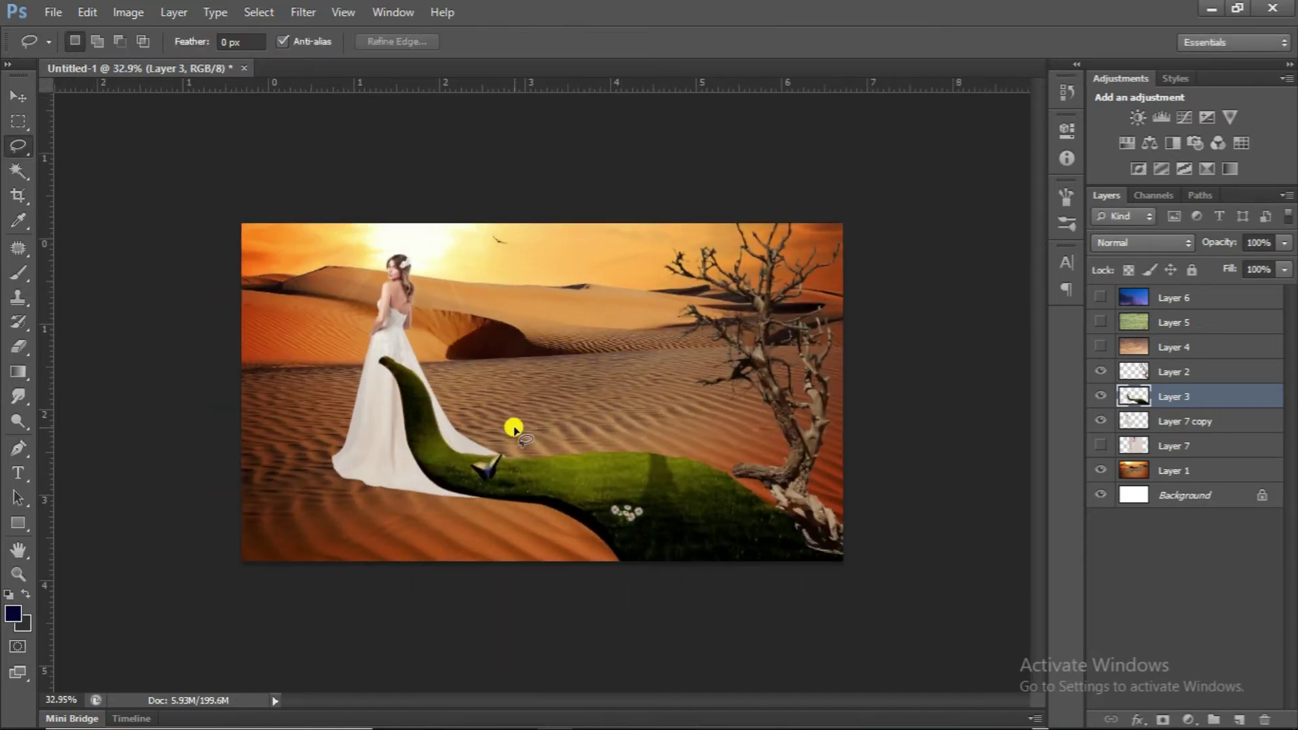
pyautogui.scroll(2, 520, 433)
pyautogui.hotkey('ctrl', 'j')
pyautogui.hotkey('ctrl', 't')
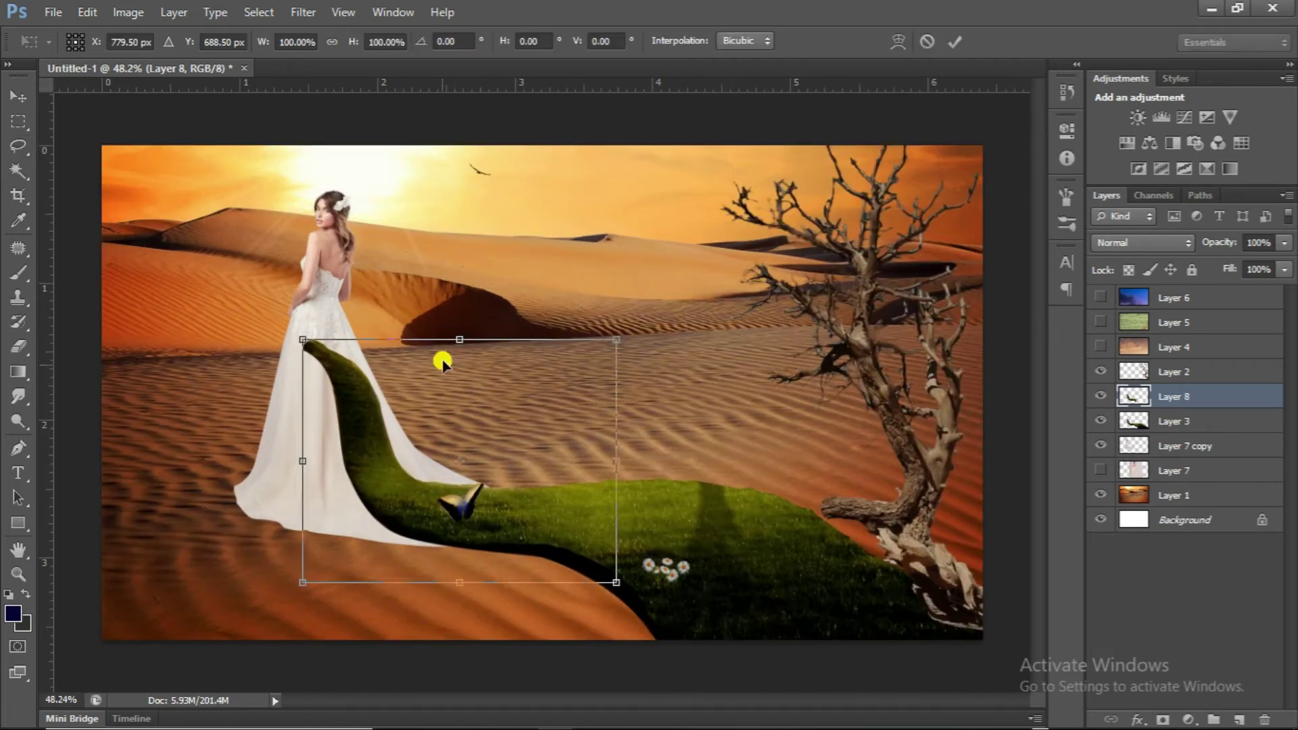
pyautogui.moveTo(460, 339); pyautogui.dragTo(459, 262)
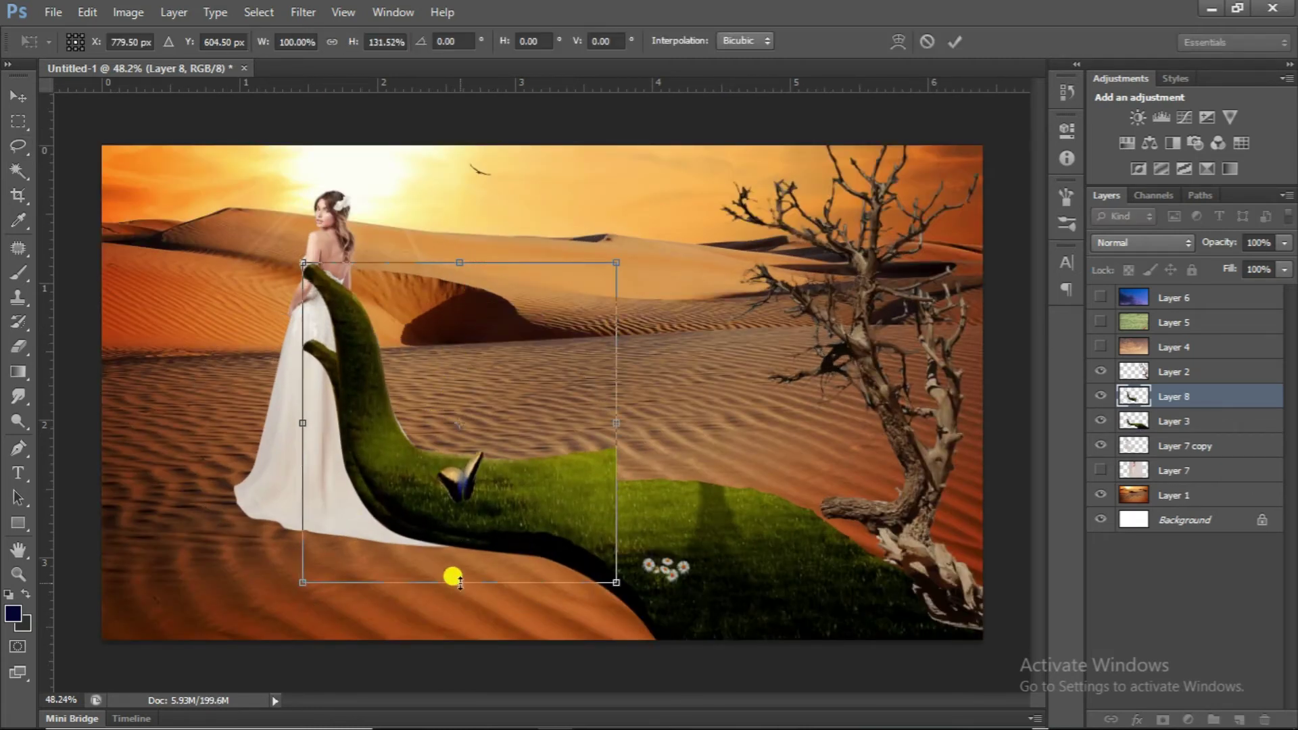
pyautogui.moveTo(459, 582); pyautogui.dragTo(459, 696)
pyautogui.scroll(-1, 435, 608)
pyautogui.moveTo(493, 535)
pyautogui.mouseDown()
pyautogui.moveTo(454, 482)
pyautogui.moveTo(483, 546)
pyautogui.mouseUp()
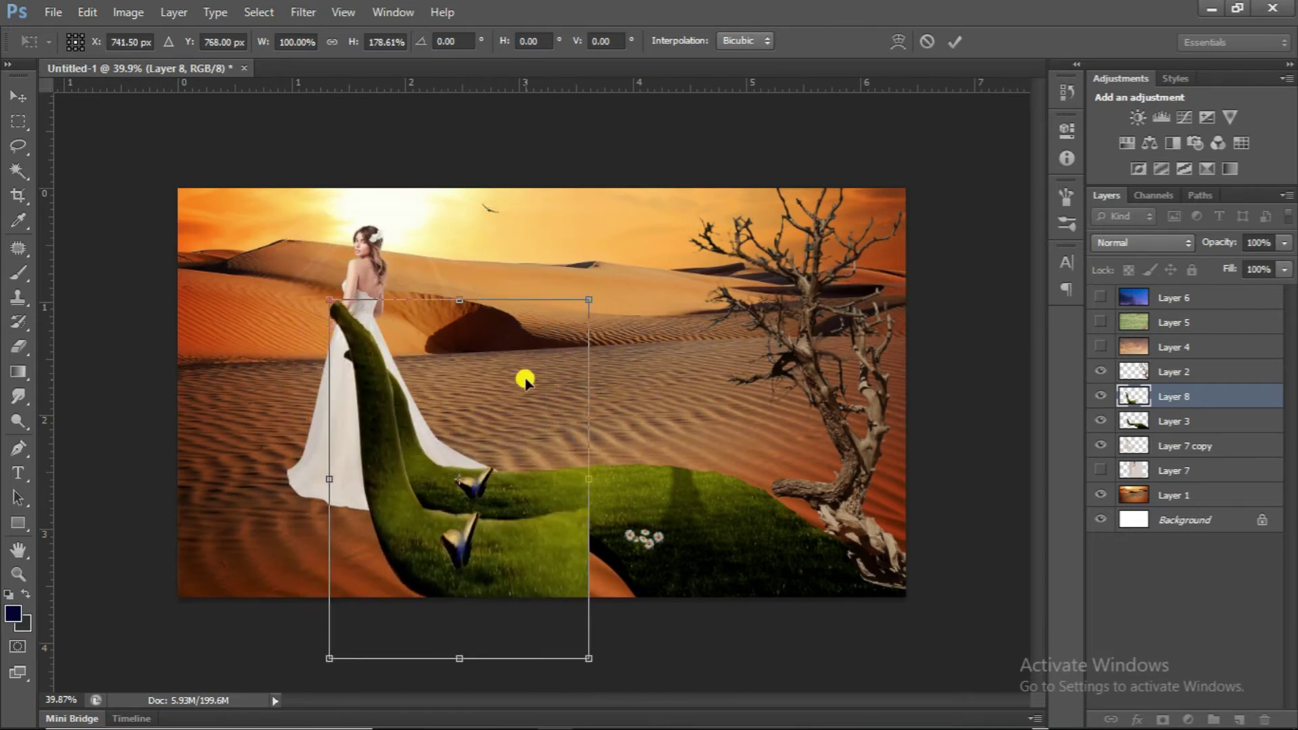
pyautogui.moveTo(588, 479); pyautogui.dragTo(610, 480)
pyautogui.moveTo(473, 299); pyautogui.dragTo(471, 185)
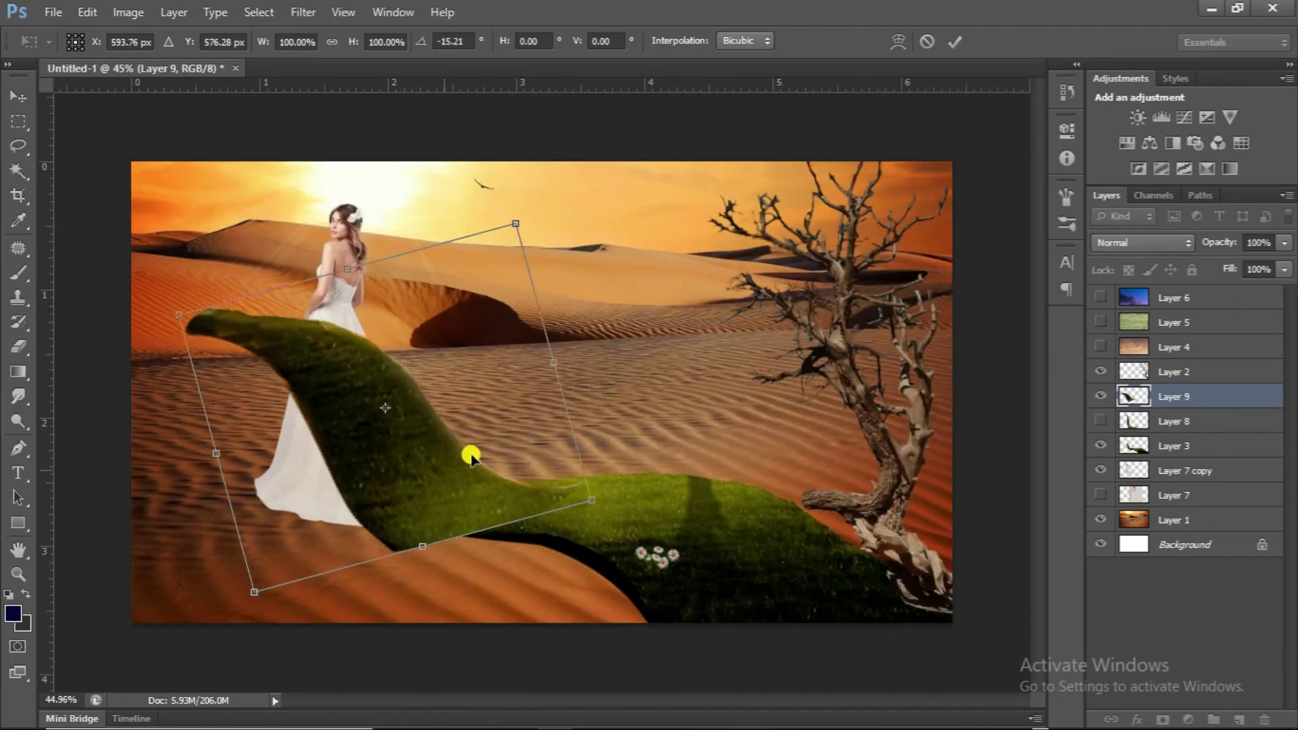
pyautogui.moveTo(471, 457); pyautogui.dragTo(483, 452)
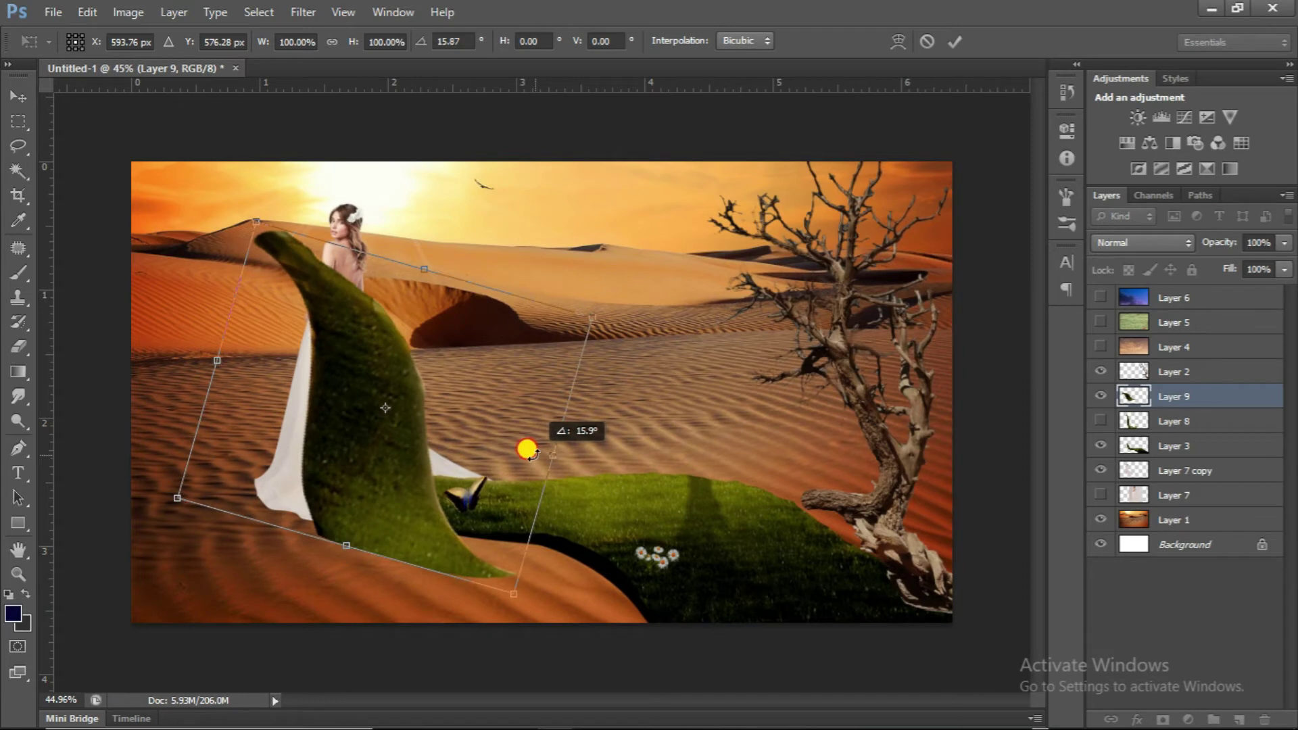
# Finish rotating the upright grass, hide the earlier grass layers, and keep the bride visible
pyautogui.moveTo(585, 448); pyautogui.dragTo(585, 411)
pyautogui.press('Return')
pyautogui.moveTo(1100, 449); pyautogui.dragTo(1101, 470)
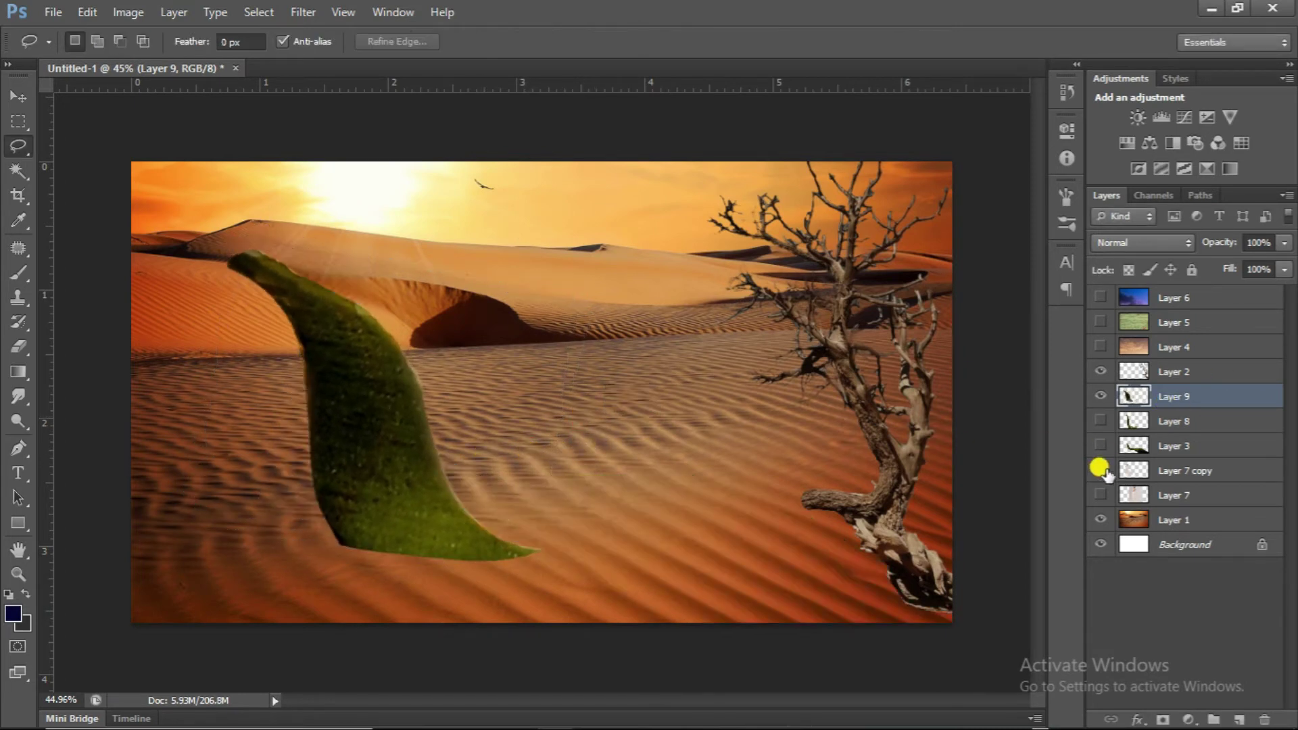
pyautogui.click(1099, 447)
pyautogui.click(1099, 472)
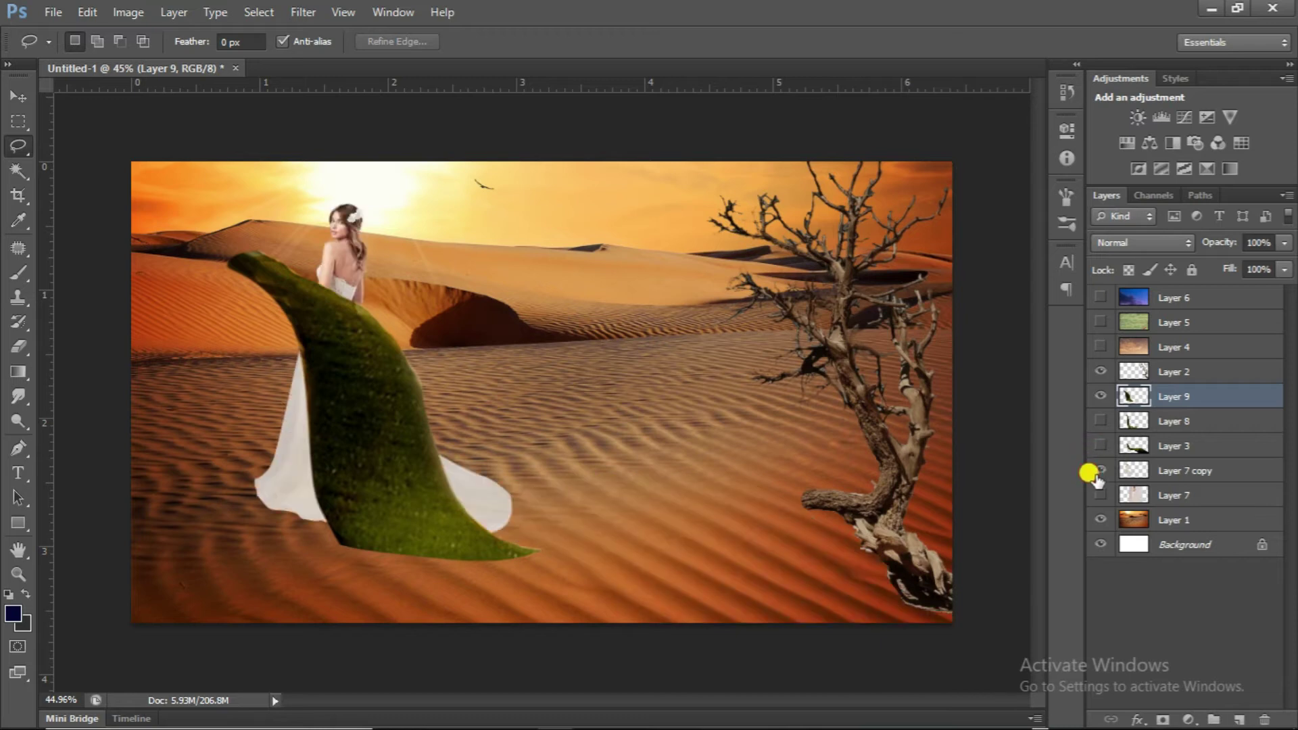
# Nudge the upright grass into place and erase its top into the bride's waist with a 125-size eraser
pyautogui.hotkey('ctrl', 't')
pyautogui.moveTo(356, 434); pyautogui.dragTo(371, 462)
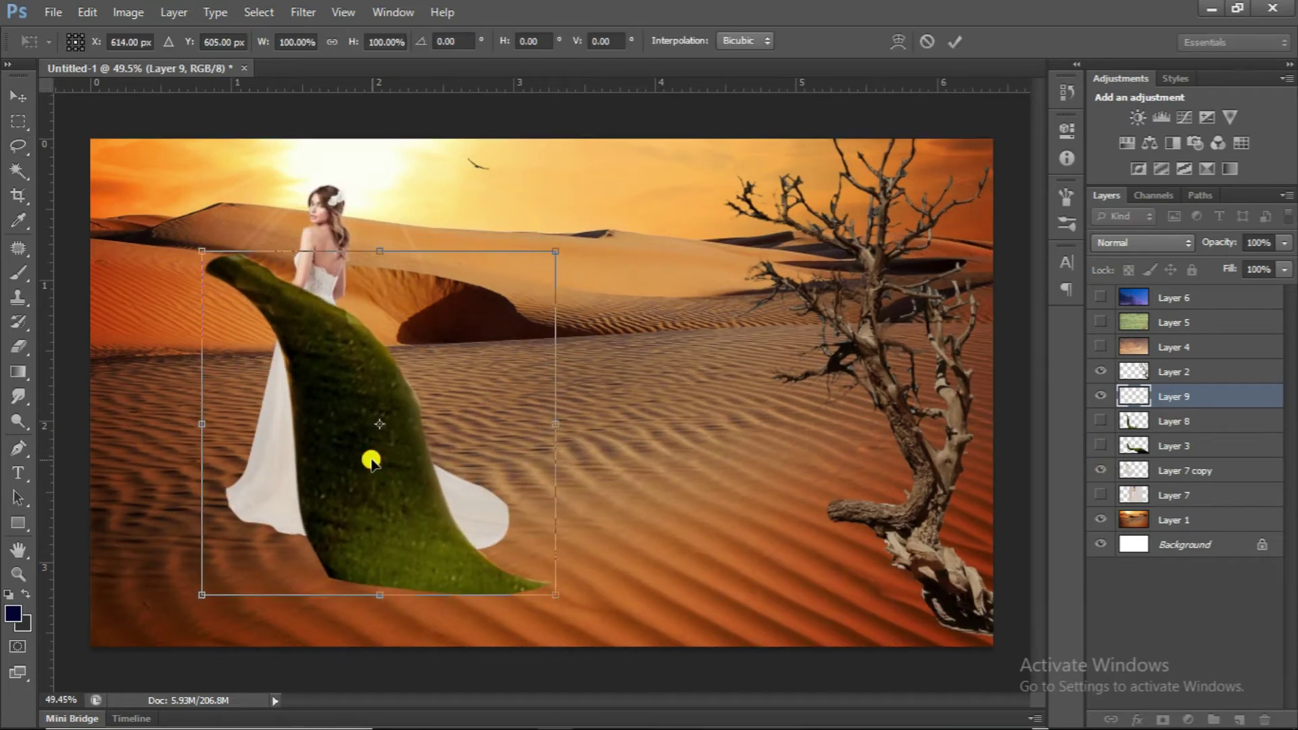
pyautogui.press('Return')
pyautogui.press('e')
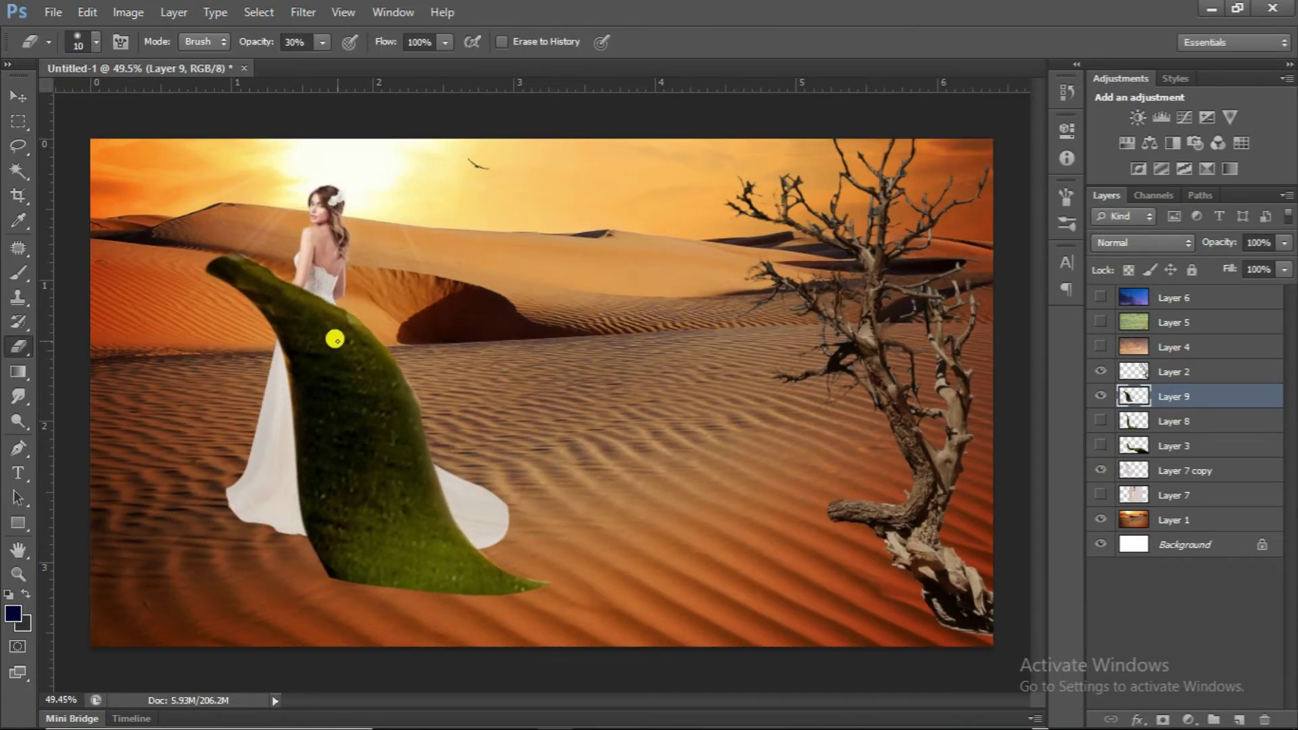
pyautogui.press(']')
pyautogui.moveTo(313, 275)
pyautogui.mouseDown()
pyautogui.moveTo(257, 262)
pyautogui.moveTo(290, 255)
pyautogui.moveTo(365, 279)
pyautogui.moveTo(257, 269)
pyautogui.mouseUp()
pyautogui.scroll(3, 486, 360)
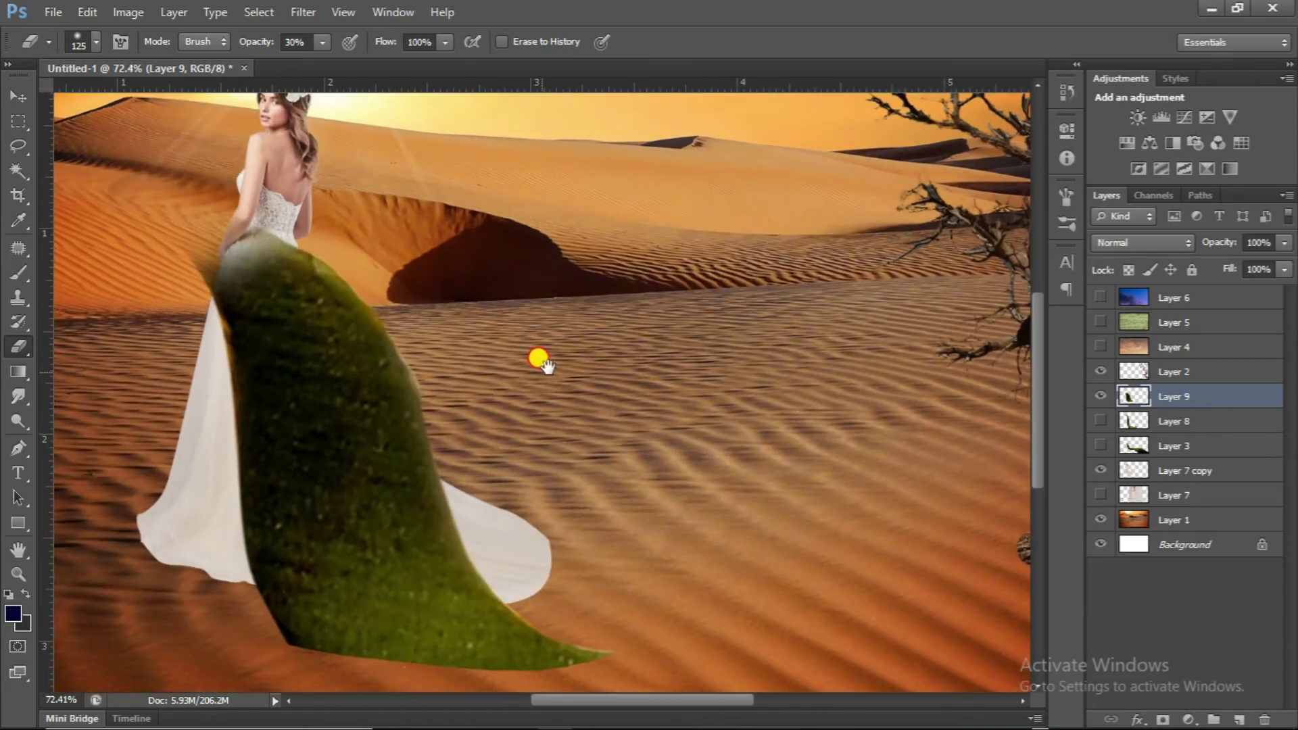
pyautogui.scroll(-2, 539, 310)
pyautogui.press('p')
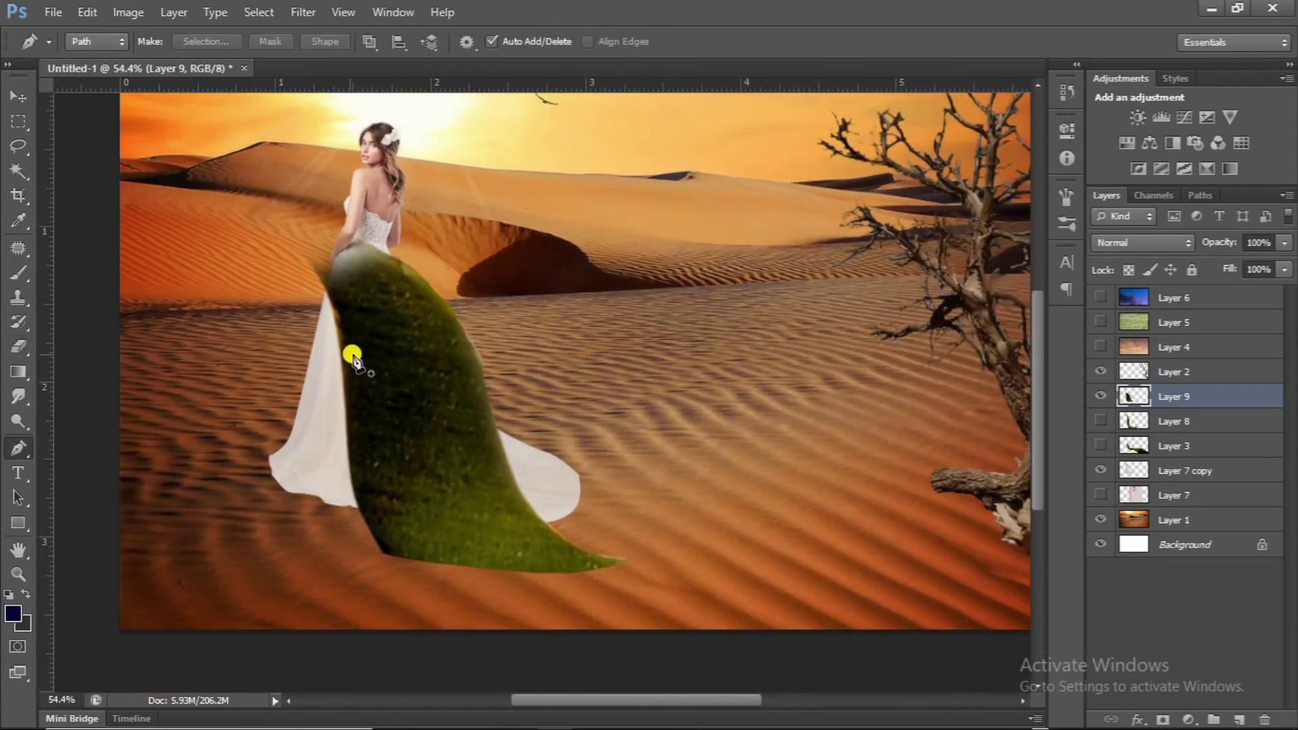
pyautogui.scroll(1, 345, 350)
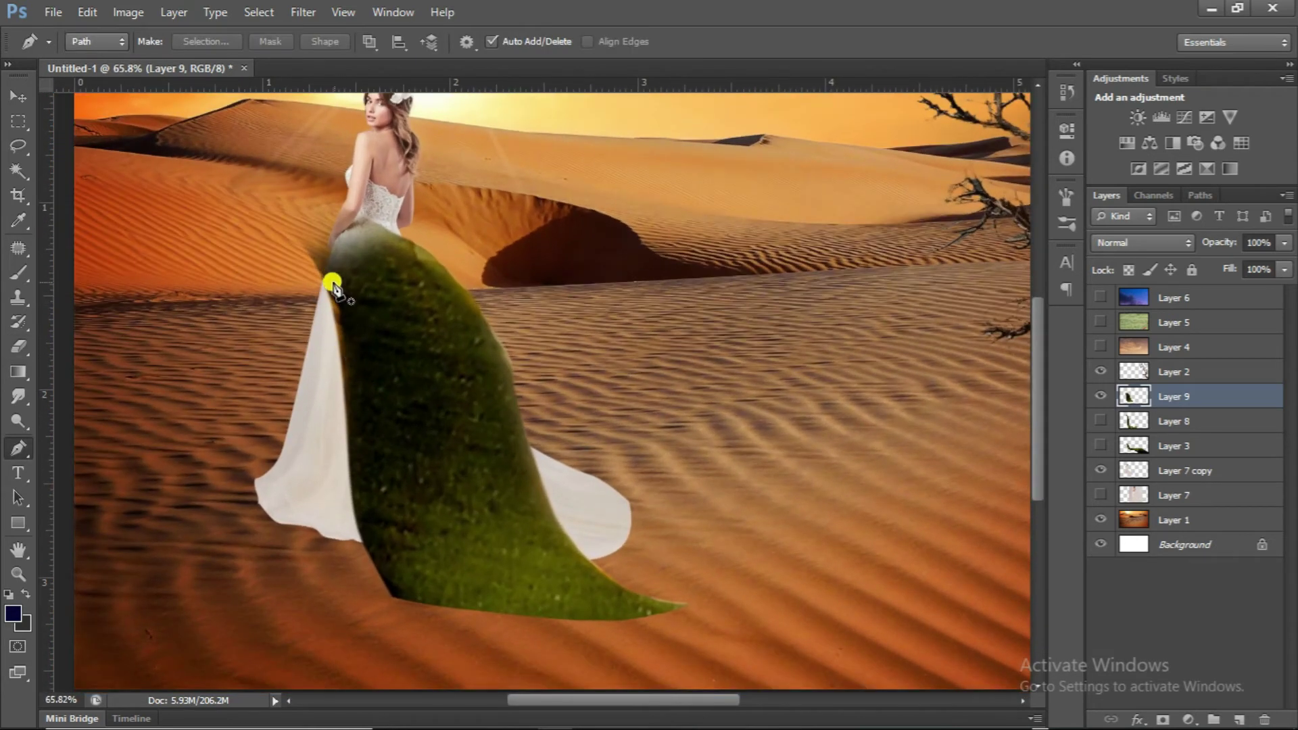
pyautogui.scroll(-1, 332, 284)
pyautogui.keyDown('ctrl'); pyautogui.click(1133, 471); pyautogui.keyUp('ctrl')
pyautogui.scroll(1, 452, 464)
pyautogui.scroll(-1, 459, 463)
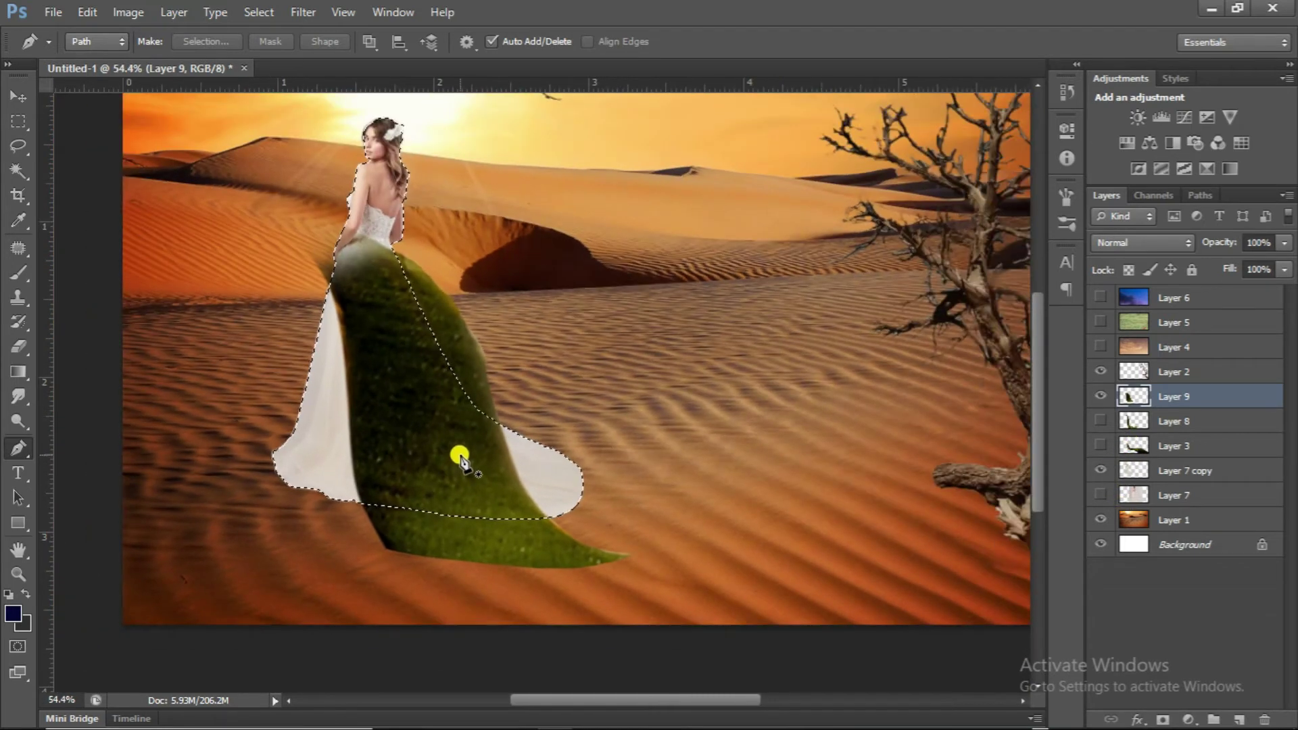
pyautogui.press('s')
pyautogui.scroll(1, 405, 436)
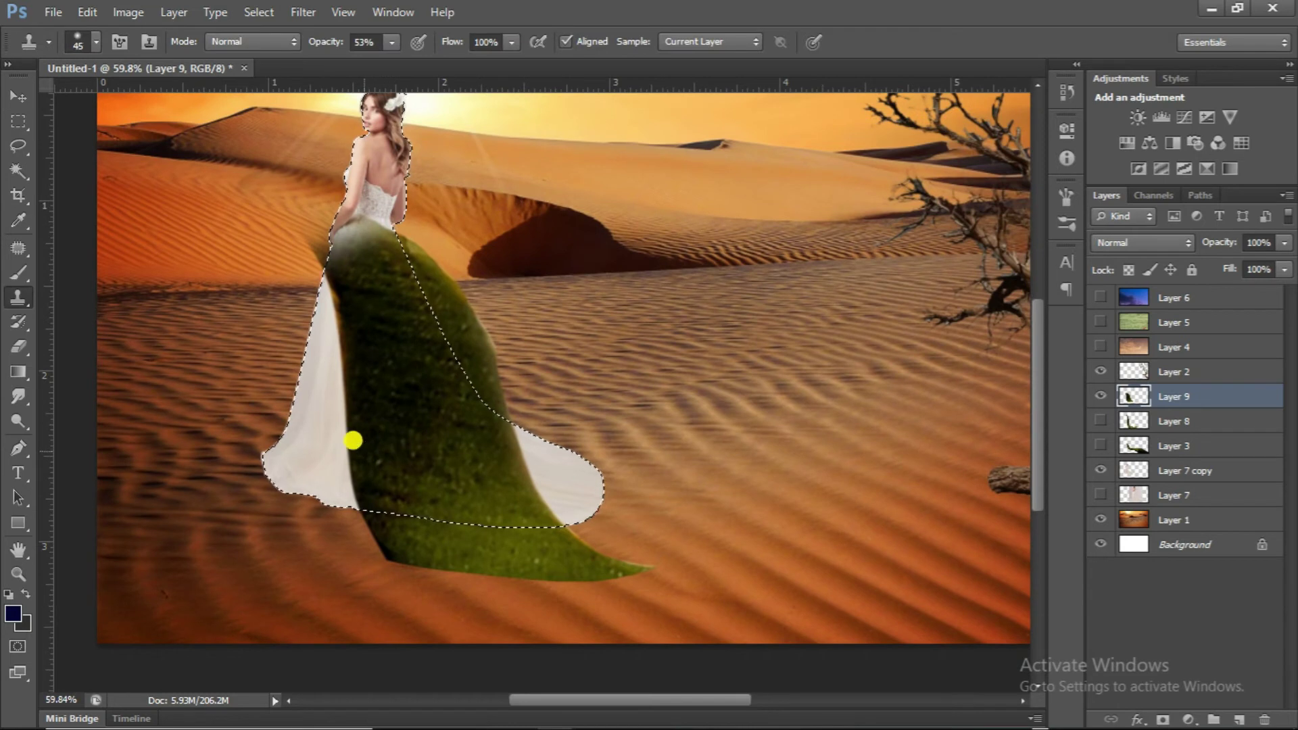
pyautogui.scroll(1, 351, 436)
pyautogui.scroll(1, 333, 342)
pyautogui.scroll(1, 318, 252)
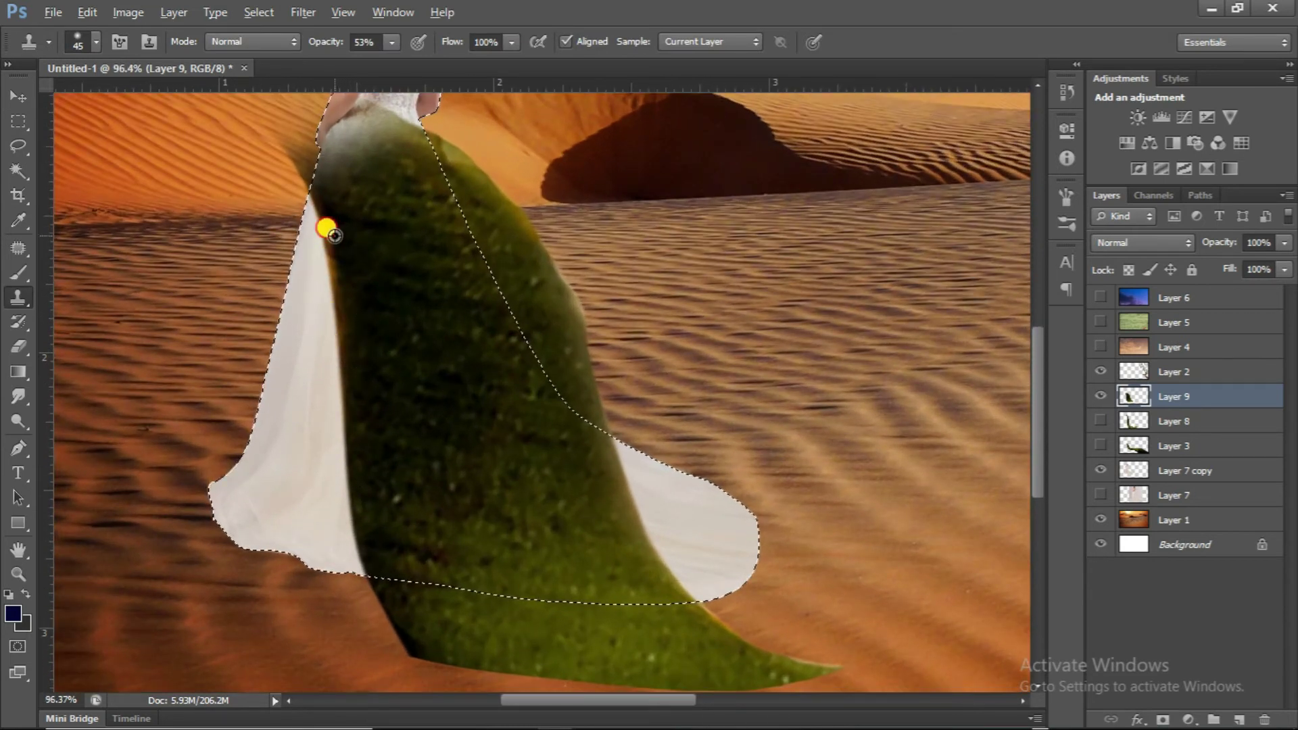
pyautogui.scroll(-1, 351, 338)
pyautogui.scroll(-1, 369, 362)
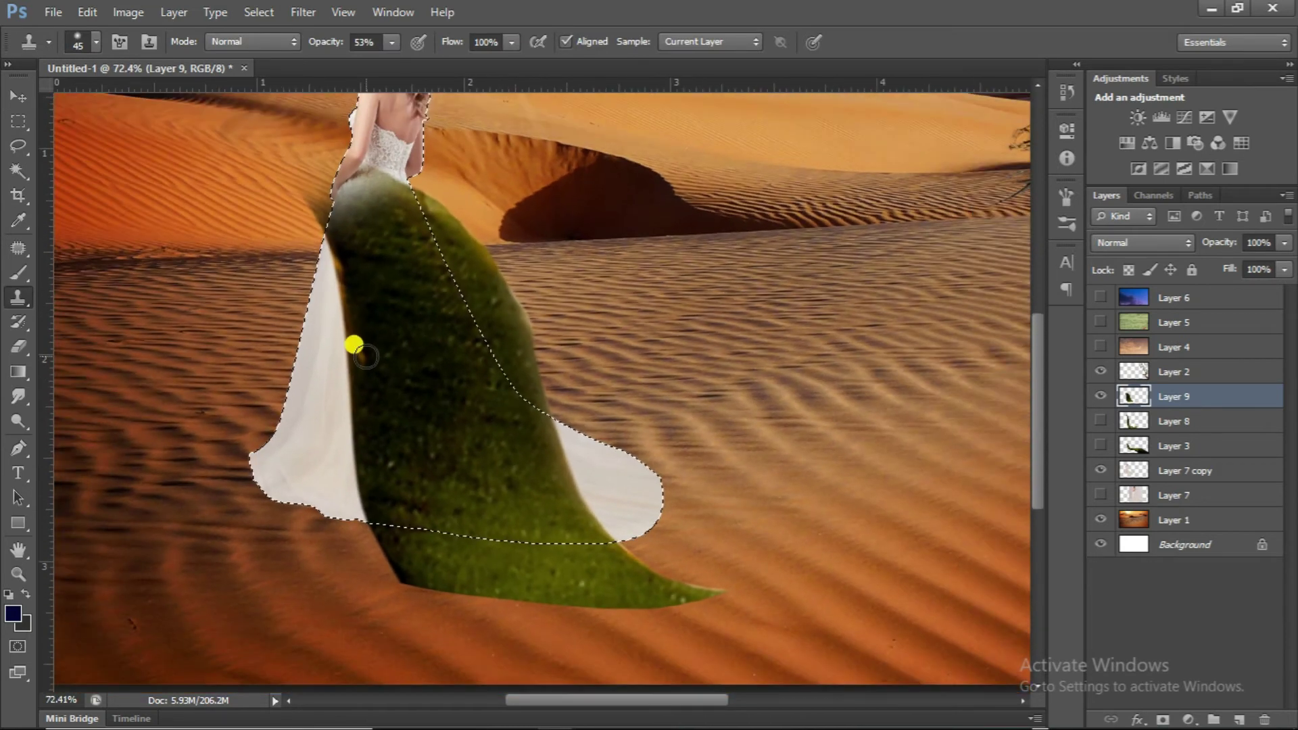
pyautogui.press('p')
# Trace a grass-train strip with the Pen tool and copy it to a new layer
pyautogui.scroll(1, 321, 232)
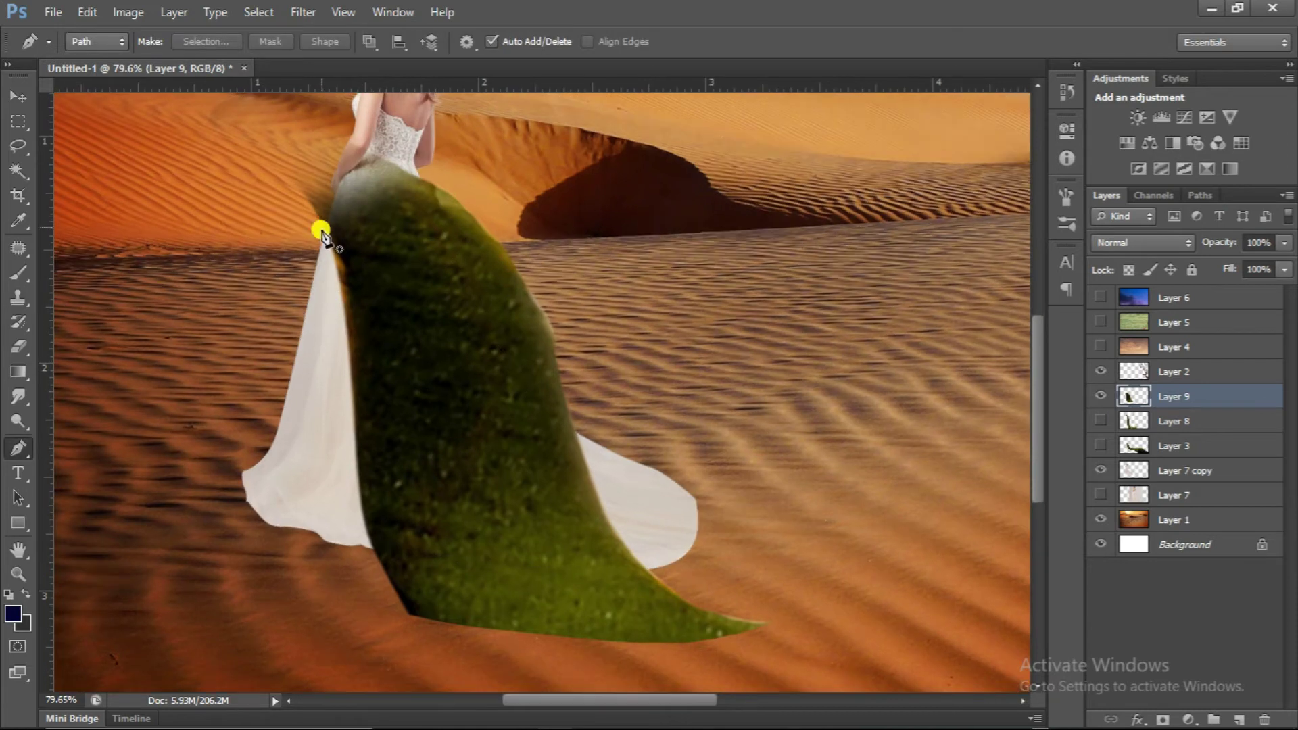
pyautogui.moveTo(343, 365); pyautogui.dragTo(336, 406)
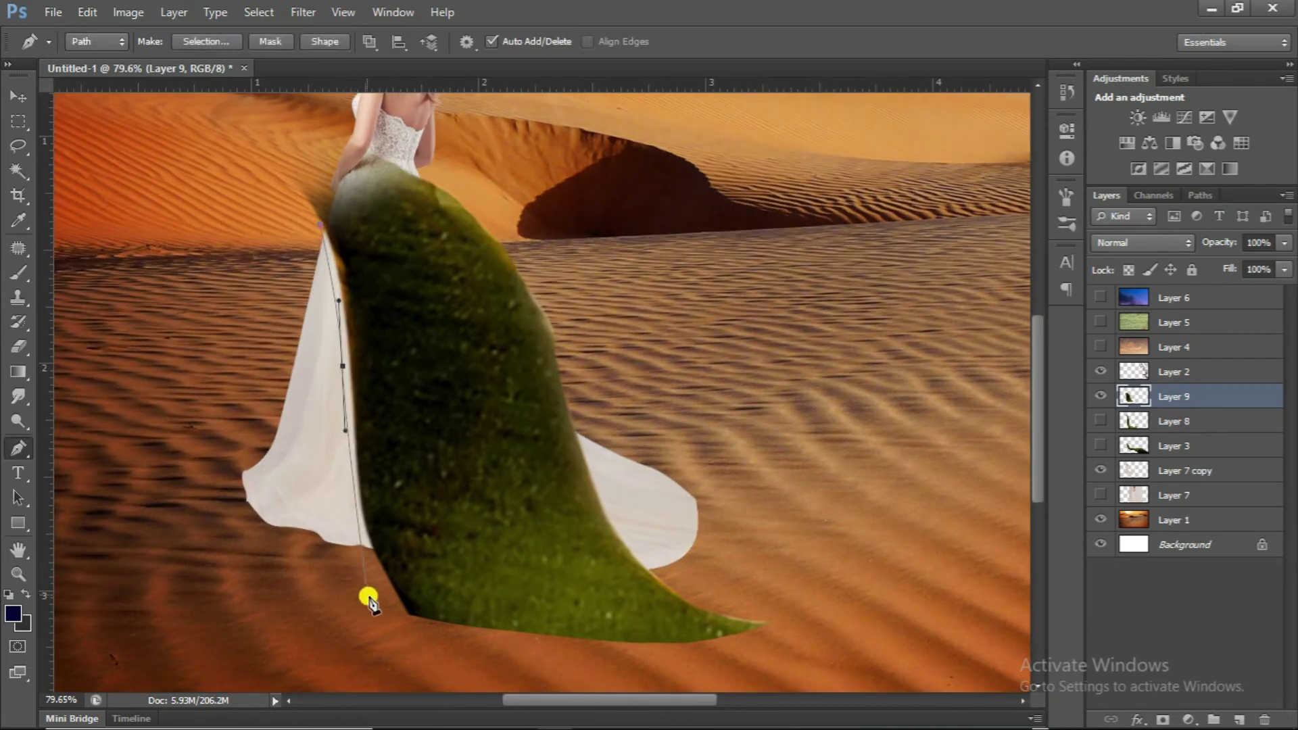
pyautogui.click(367, 576)
pyautogui.click(411, 626)
pyautogui.click(438, 616)
pyautogui.moveTo(373, 363); pyautogui.dragTo(384, 316)
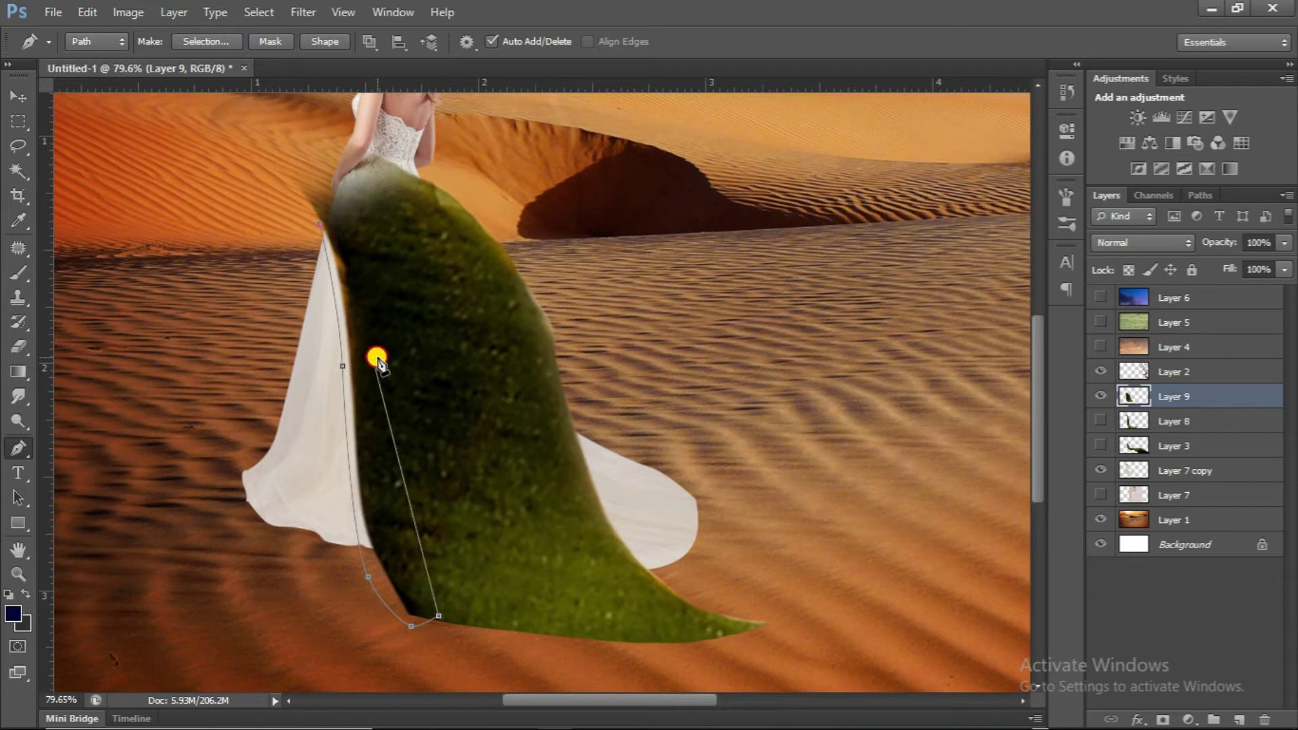
pyautogui.click(327, 215)
pyautogui.hotkey('ctrl', 'Return')
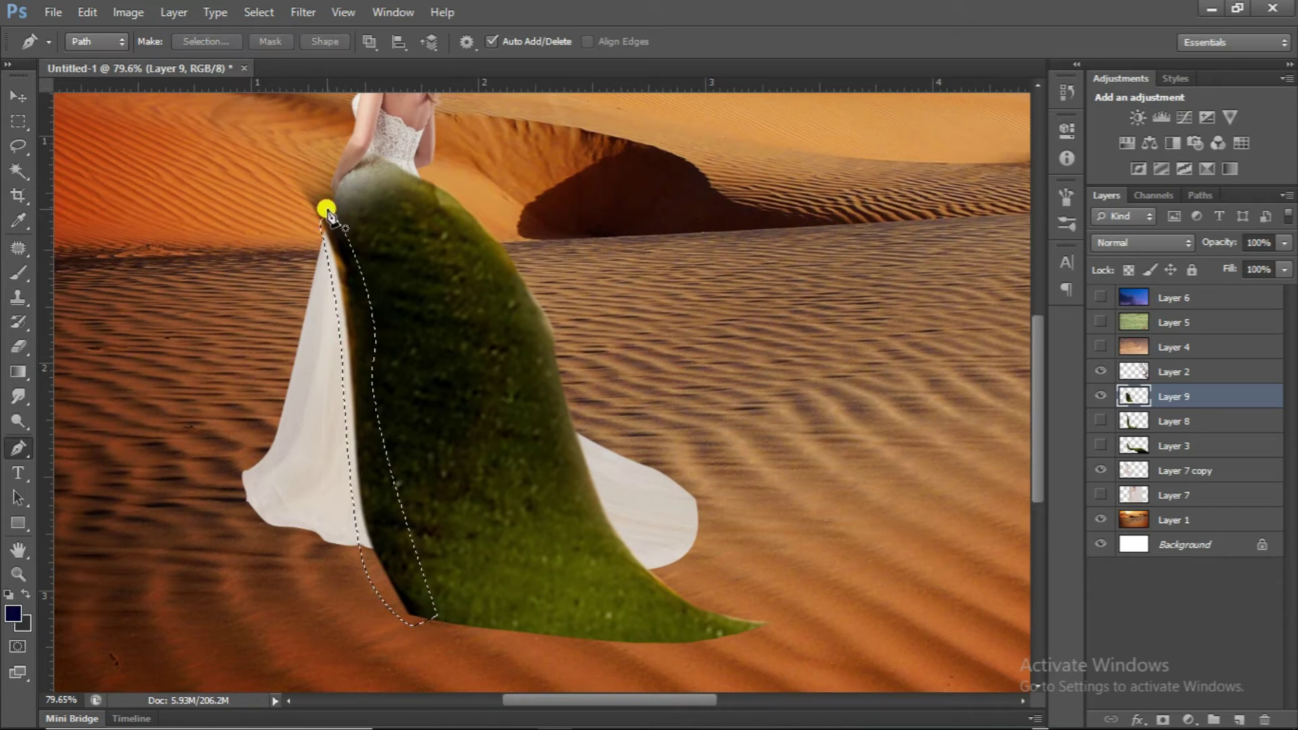
pyautogui.hotkey('ctrl', 'j')
# Rotate and warp the copied grass strip over the dress's white left edge
pyautogui.scroll(2, 324, 212)
pyautogui.hotkey('ctrl', 't')
pyautogui.moveTo(275, 545); pyautogui.dragTo(336, 391)
pyautogui.rightClick(333, 350)
pyautogui.click(378, 481)
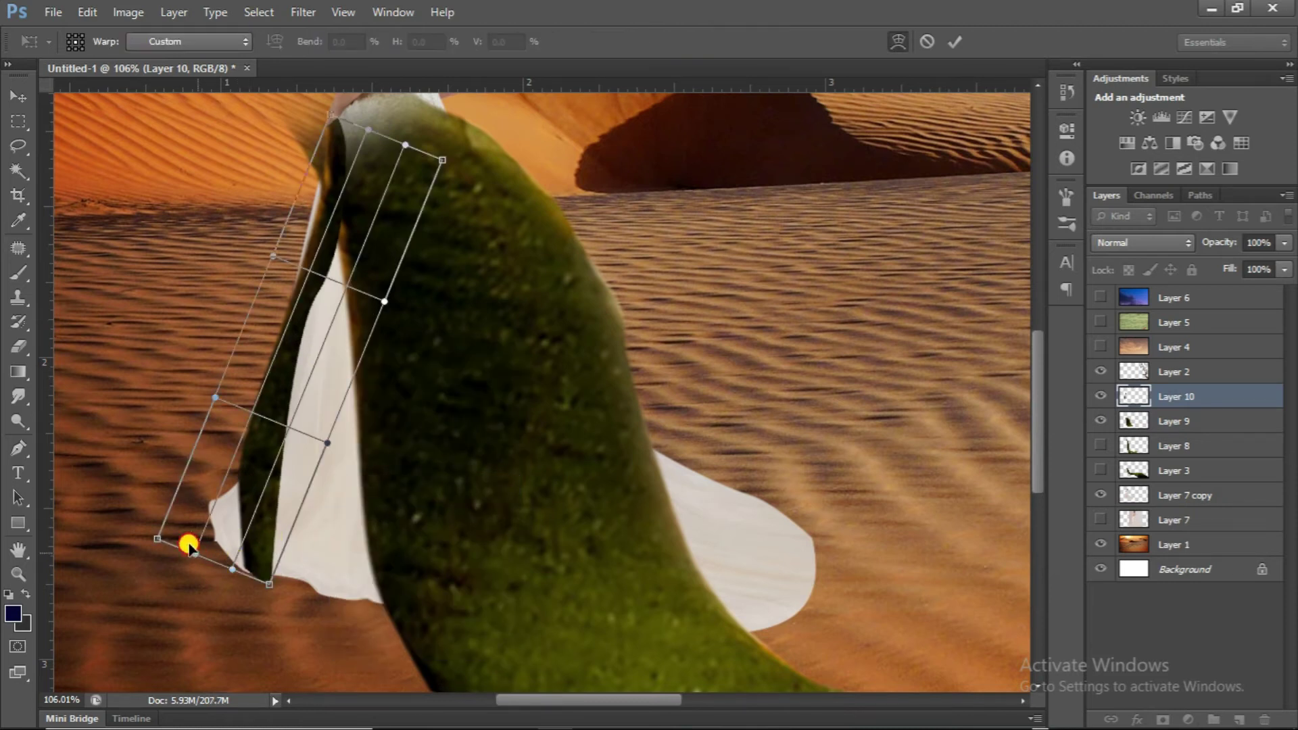
pyautogui.moveTo(189, 546); pyautogui.dragTo(208, 531)
pyautogui.moveTo(325, 446); pyautogui.dragTo(347, 457)
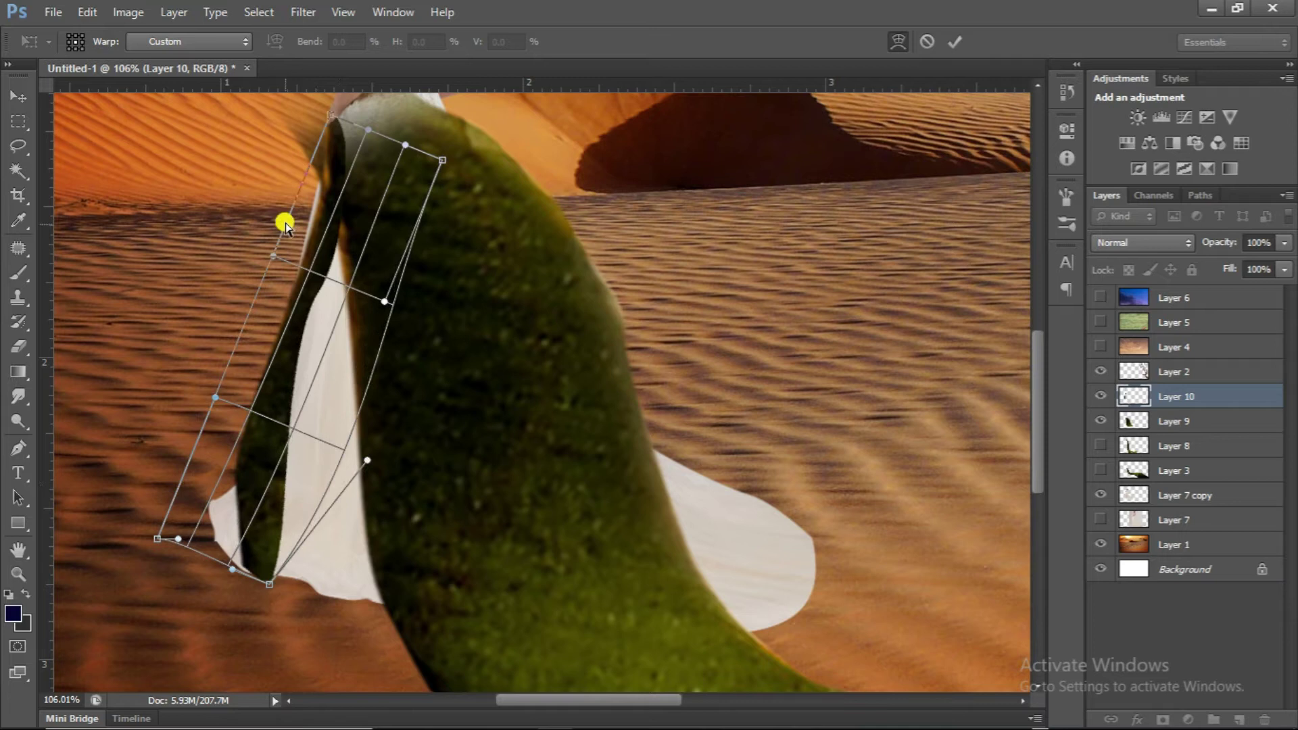
pyautogui.moveTo(282, 259); pyautogui.dragTo(269, 298)
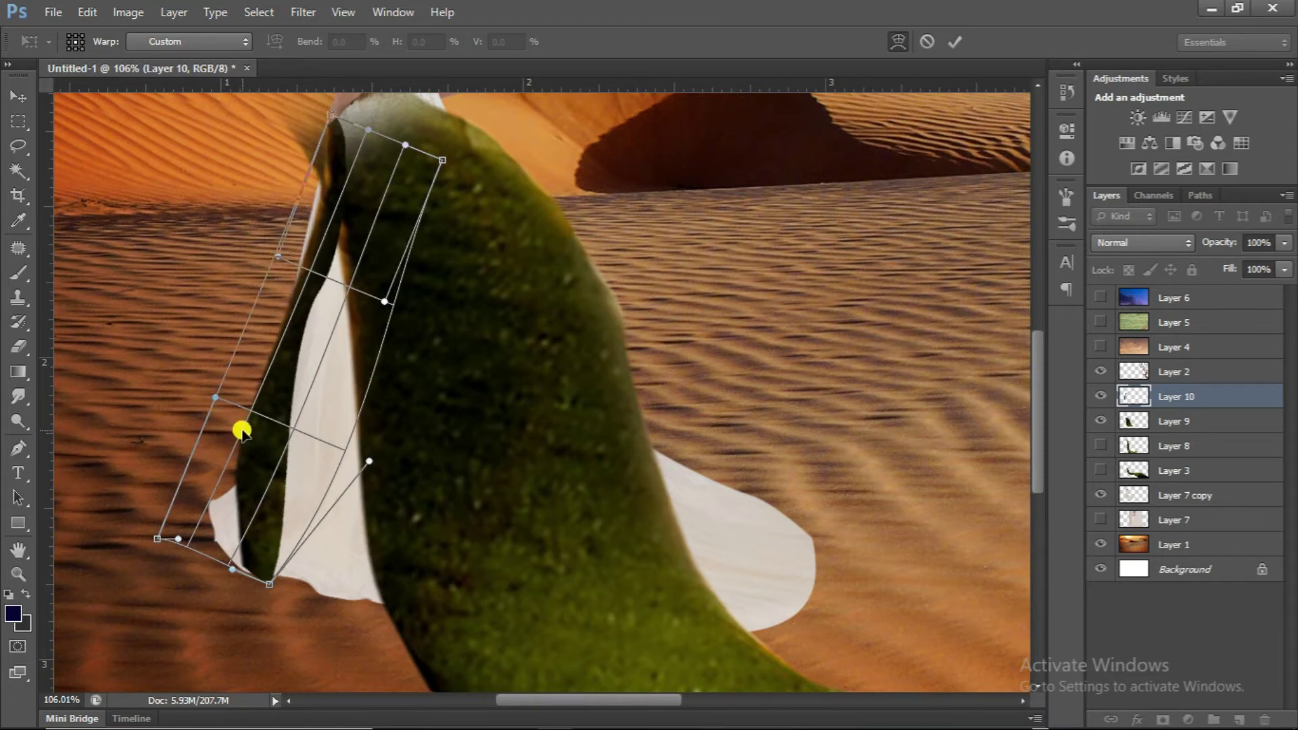
pyautogui.moveTo(216, 404); pyautogui.dragTo(294, 487)
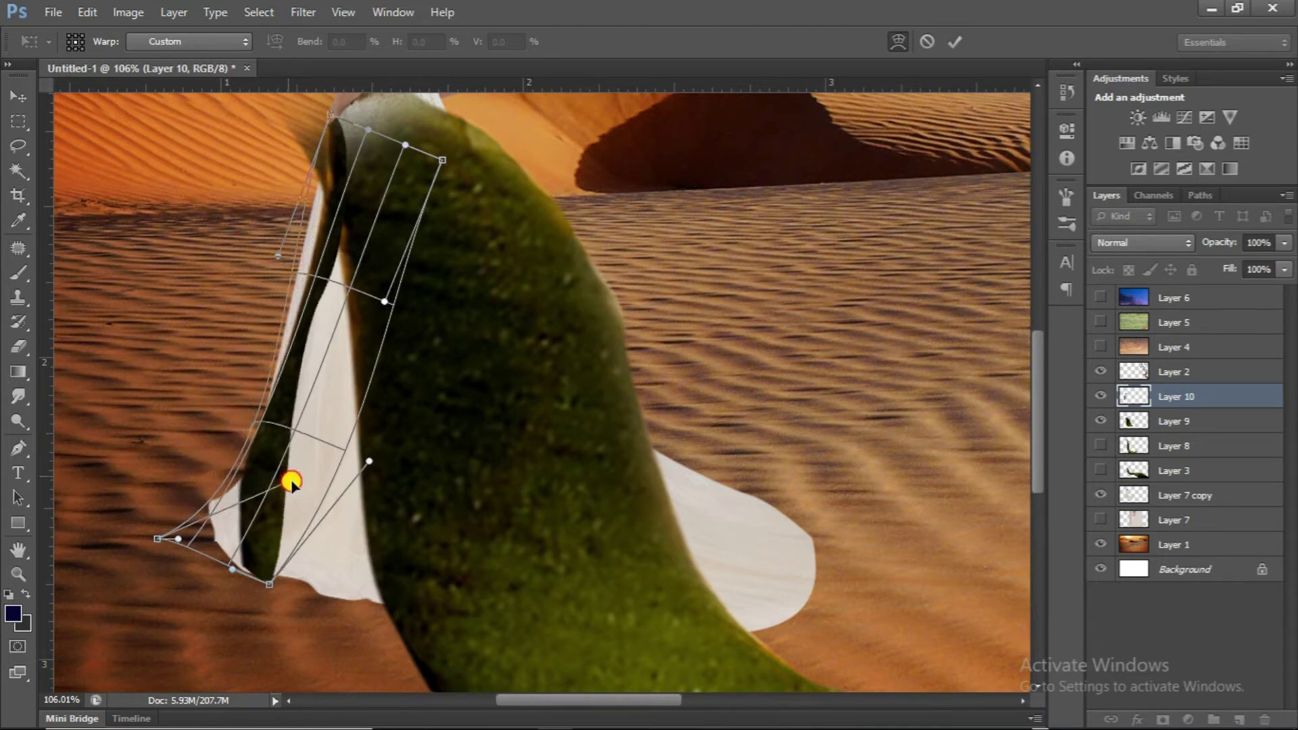
pyautogui.moveTo(284, 267); pyautogui.dragTo(224, 230)
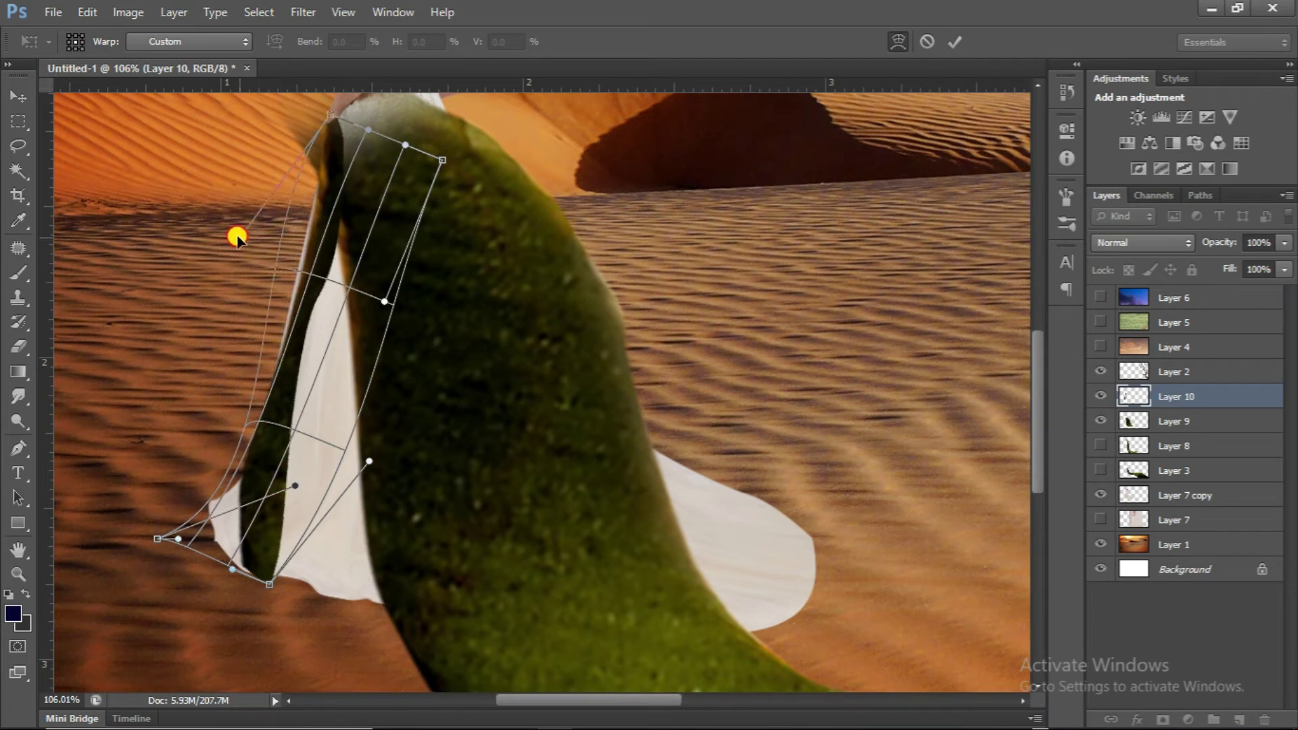
pyautogui.moveTo(225, 571); pyautogui.dragTo(217, 559)
# Apply the warp and set the Clone Stamp opacity back to 100%
pyautogui.press('Return')
pyautogui.press('p')
pyautogui.scroll(1, 277, 422)
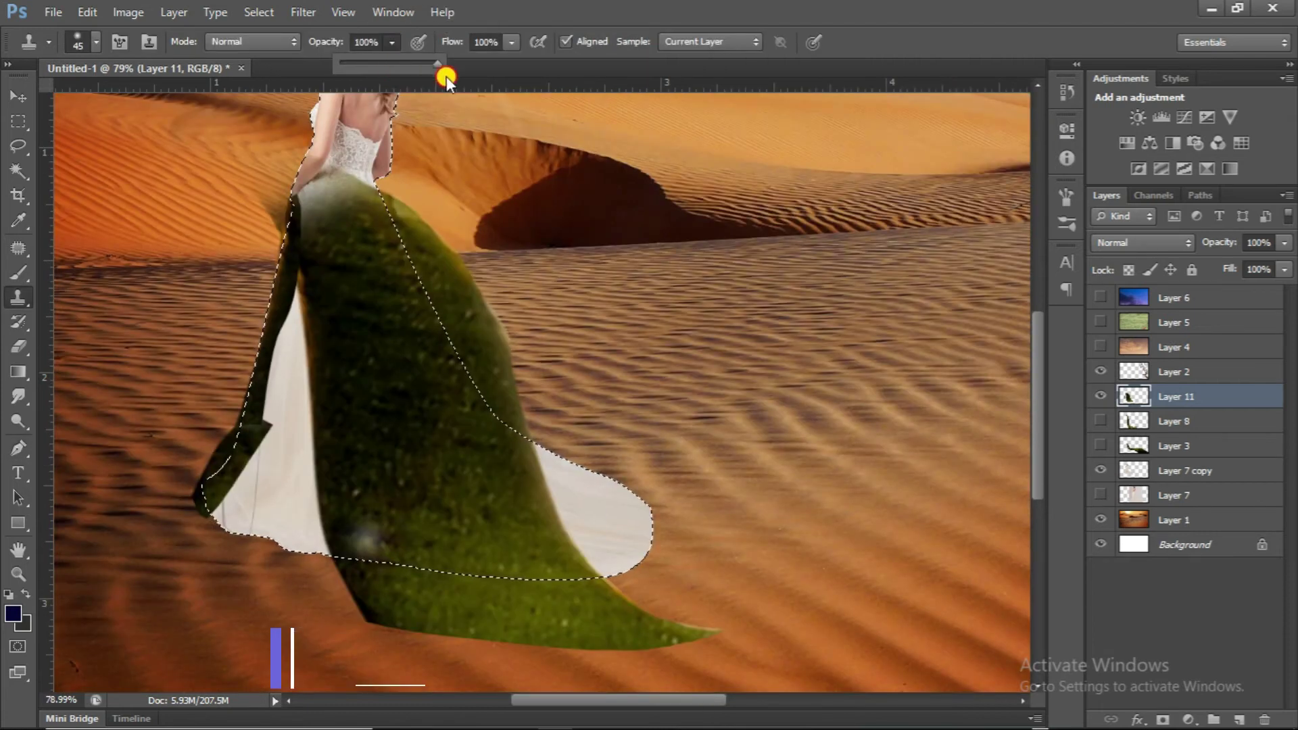
pyautogui.moveTo(446, 76); pyautogui.dragTo(372, 506)
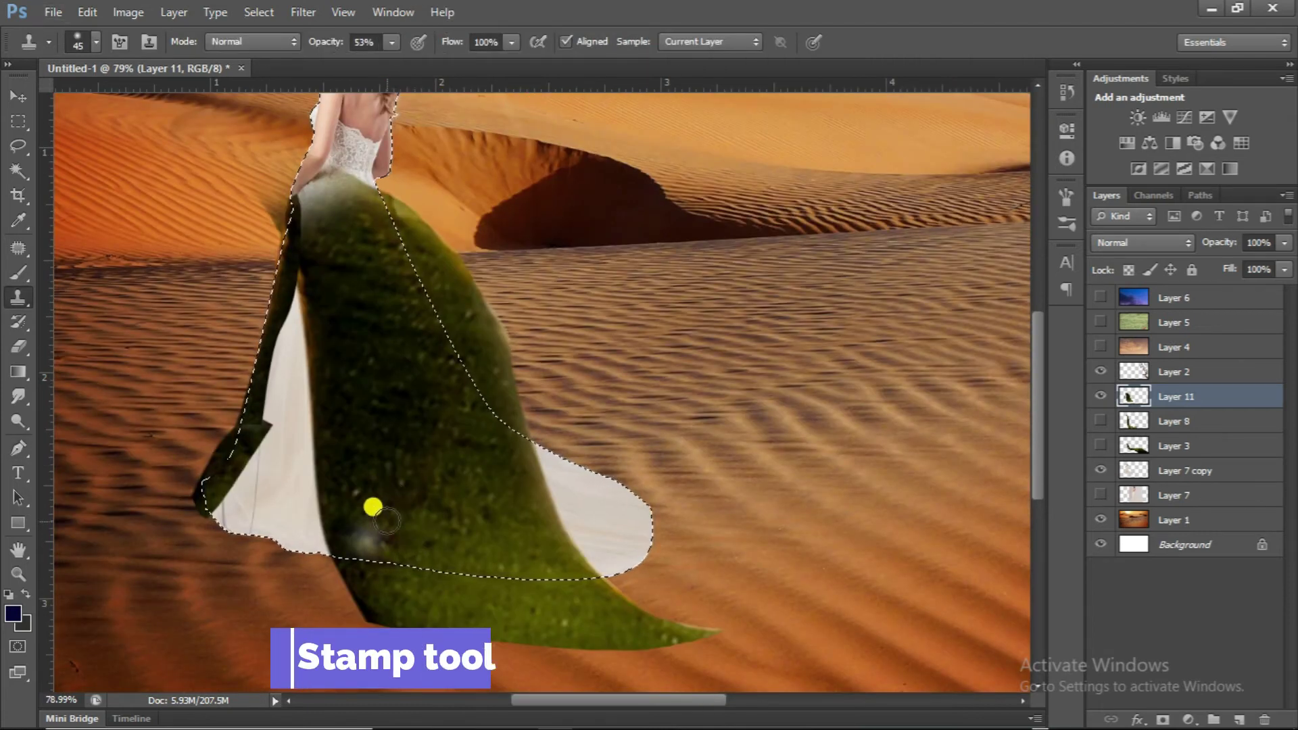
pyautogui.click(386, 44)
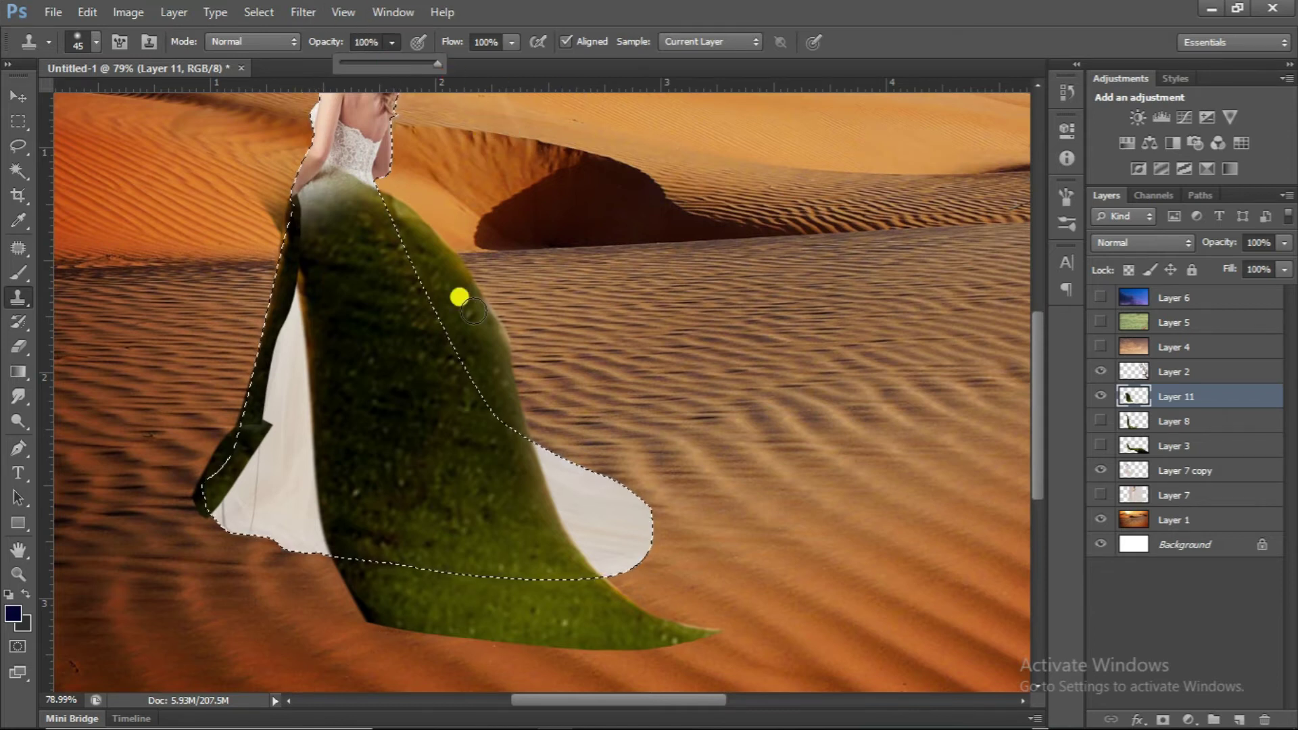
# Clone grass over the white dress areas on the left, bottom and top
pyautogui.moveTo(373, 538)
pyautogui.mouseDown()
pyautogui.moveTo(289, 537)
pyautogui.moveTo(329, 500)
pyautogui.moveTo(296, 269)
pyautogui.moveTo(261, 402)
pyautogui.moveTo(279, 449)
pyautogui.moveTo(260, 482)
pyautogui.moveTo(312, 511)
pyautogui.moveTo(308, 534)
pyautogui.moveTo(238, 511)
pyautogui.moveTo(248, 509)
pyautogui.mouseUp()
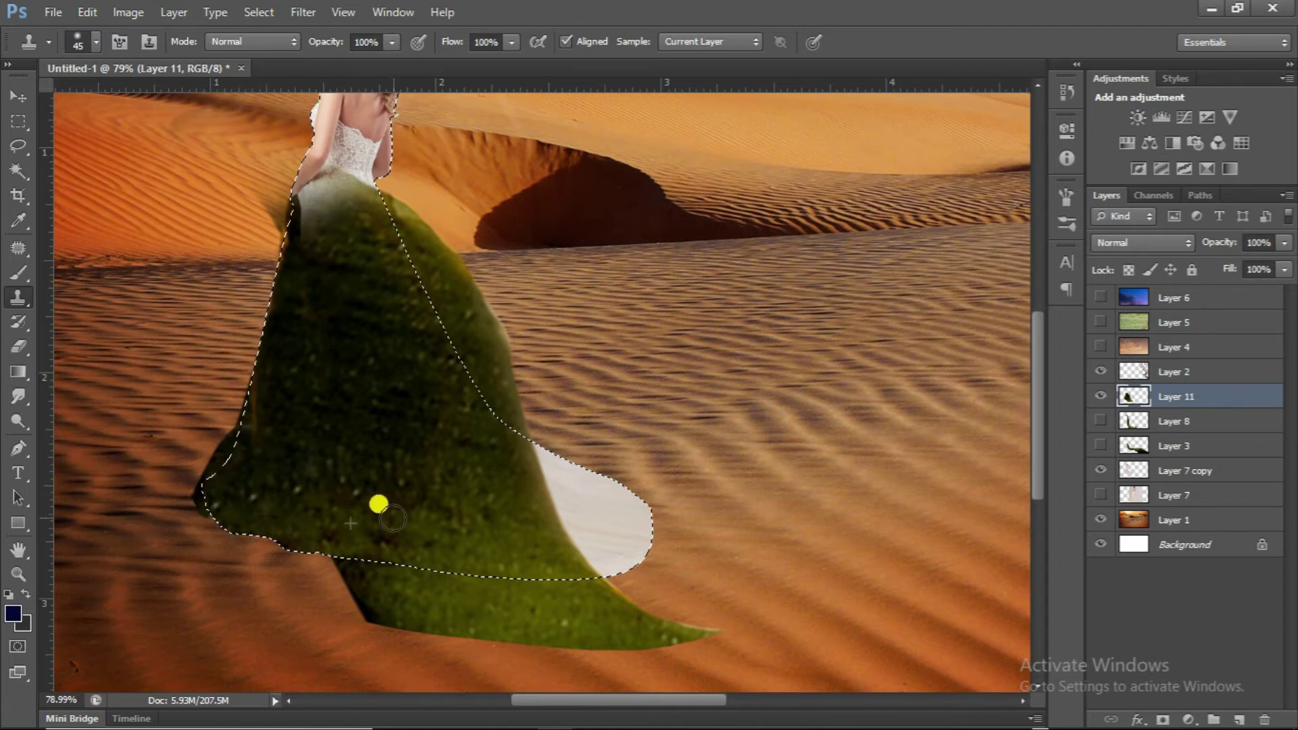
pyautogui.moveTo(539, 542)
pyautogui.mouseDown()
pyautogui.moveTo(617, 553)
pyautogui.moveTo(527, 459)
pyautogui.moveTo(594, 551)
pyautogui.moveTo(521, 514)
pyautogui.moveTo(565, 471)
pyautogui.mouseUp()
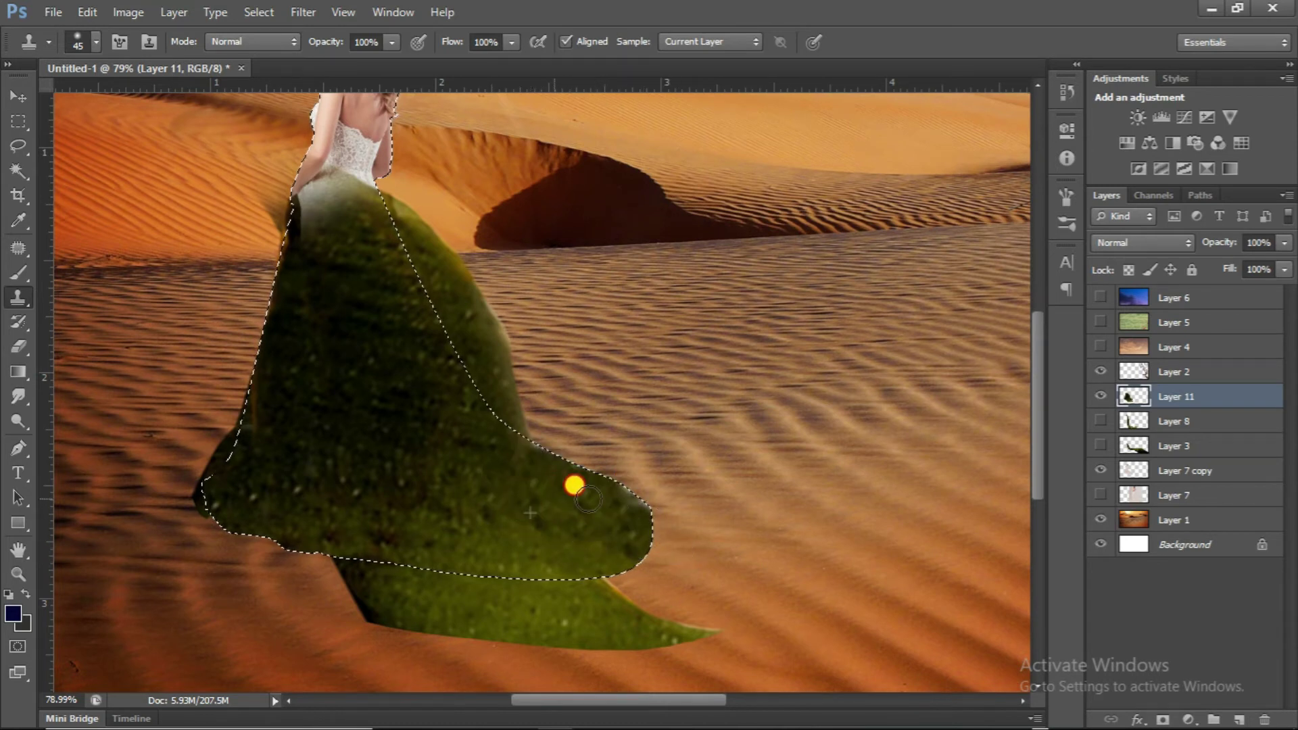
pyautogui.scroll(1, 365, 250)
pyautogui.moveTo(301, 254)
pyautogui.mouseDown()
pyautogui.moveTo(284, 191)
pyautogui.moveTo(343, 190)
pyautogui.moveTo(299, 174)
pyautogui.mouseUp()
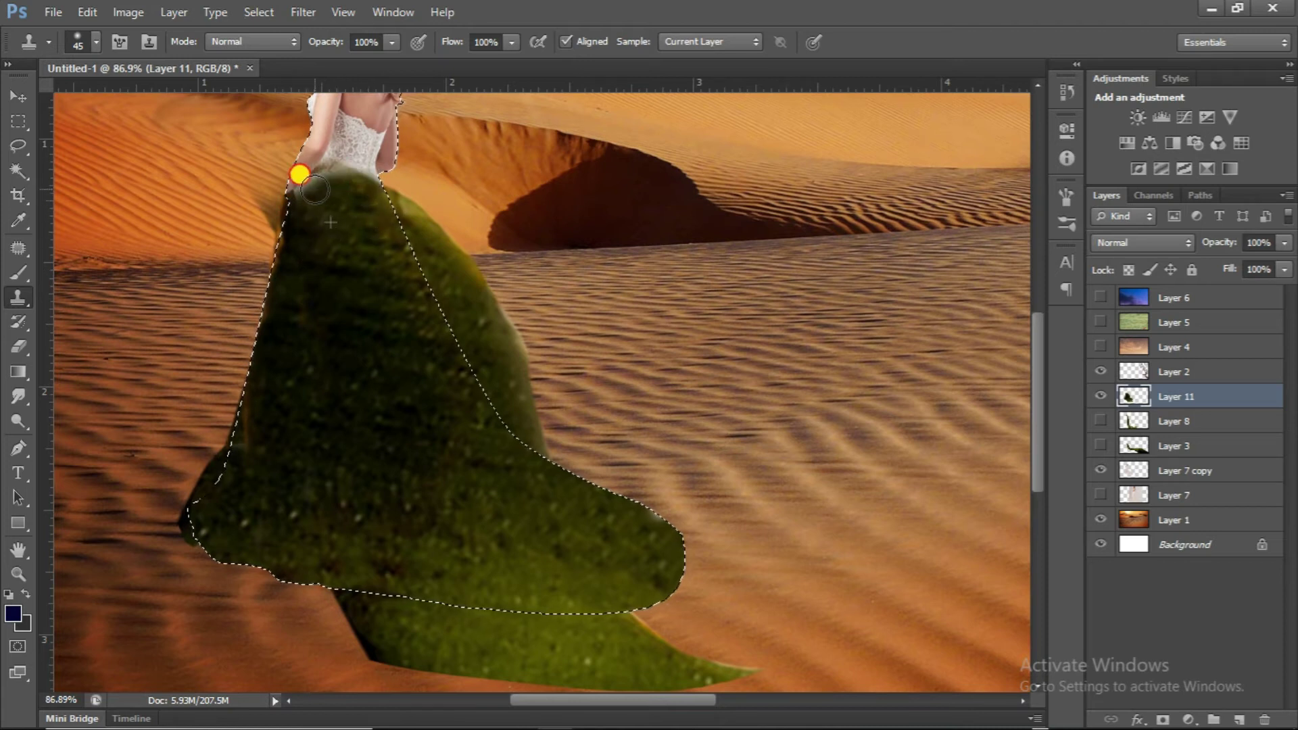
pyautogui.moveTo(375, 190); pyautogui.dragTo(333, 181)
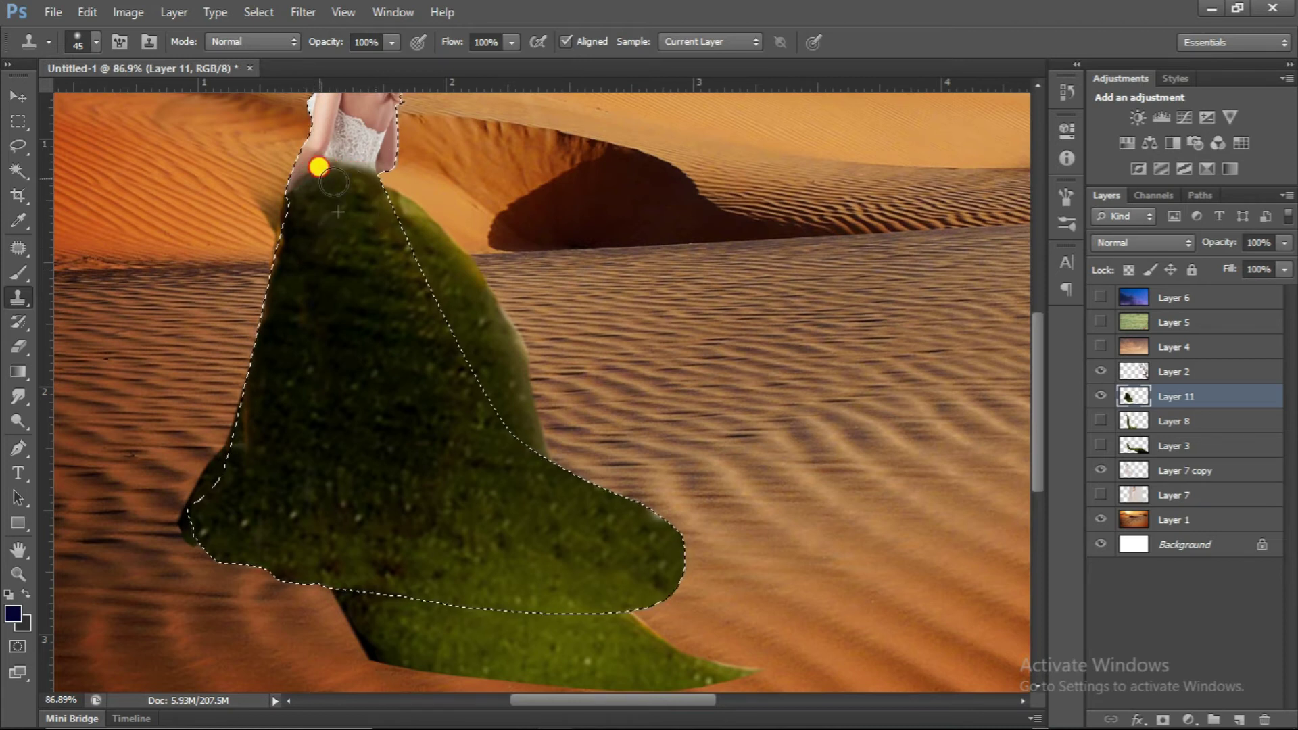
pyautogui.scroll(-4, 379, 217)
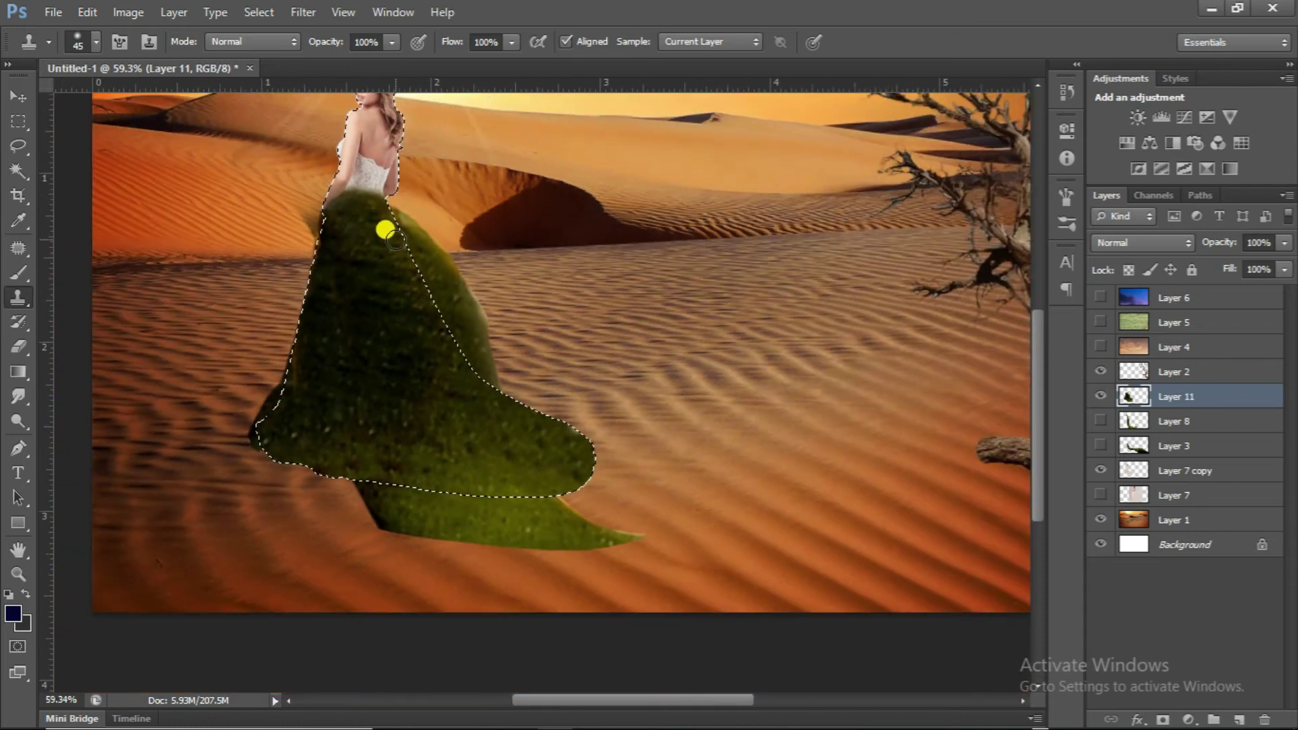
pyautogui.scroll(-1, 395, 242)
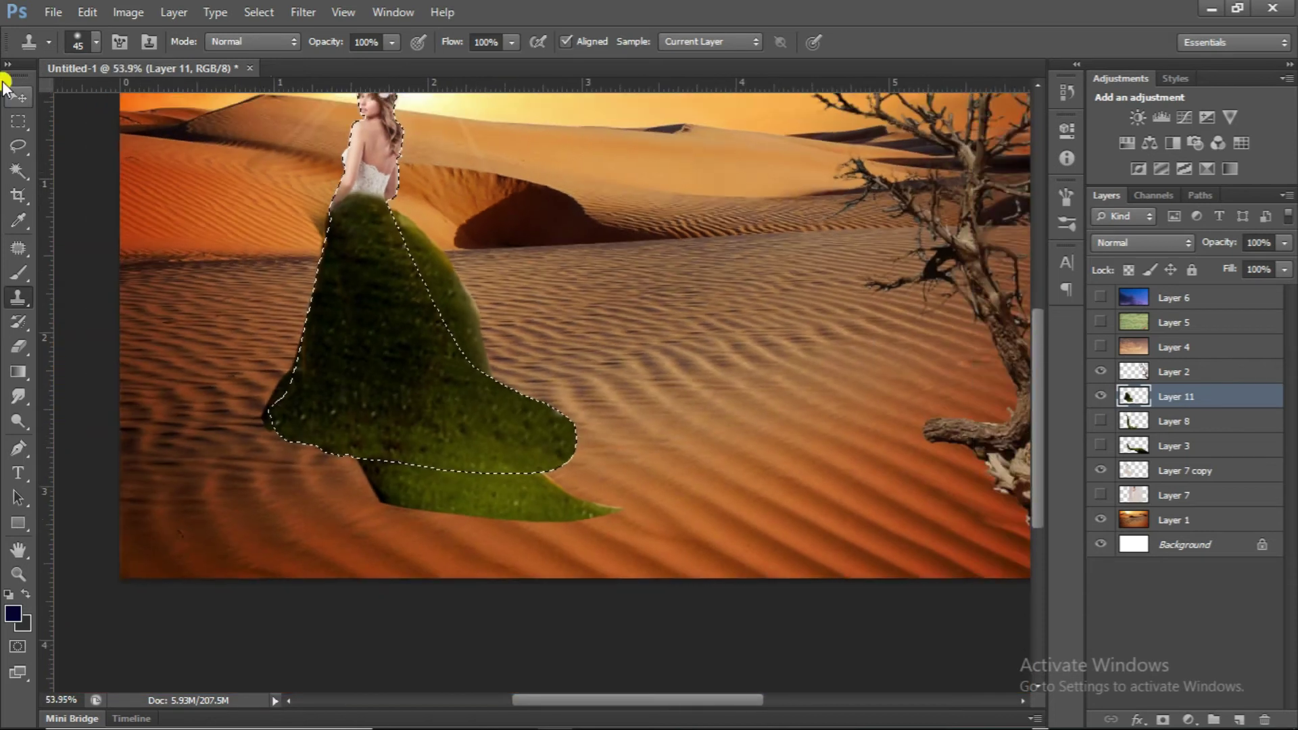
# Invert the dress selection and erase the stray green outside it at 100% opacity
pyautogui.click(18, 121)
pyautogui.rightClick(424, 243)
pyautogui.click(500, 277)
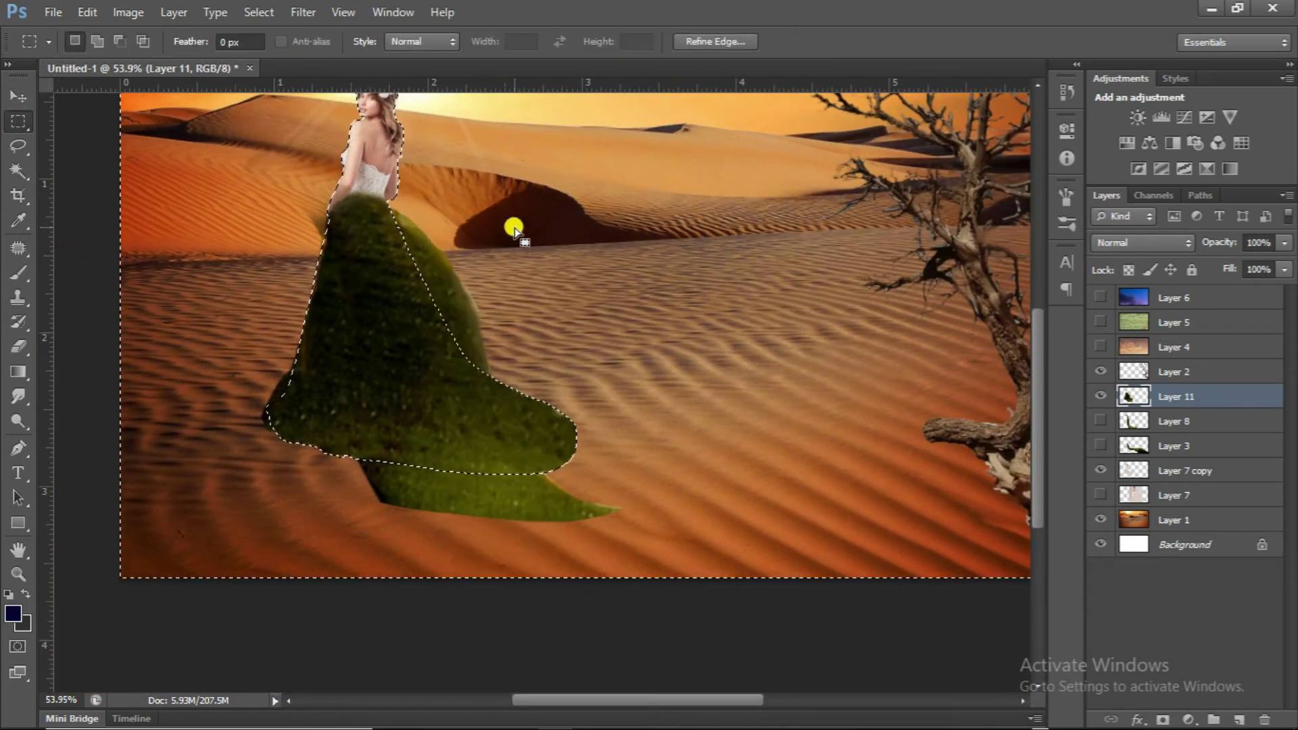
pyautogui.press('e')
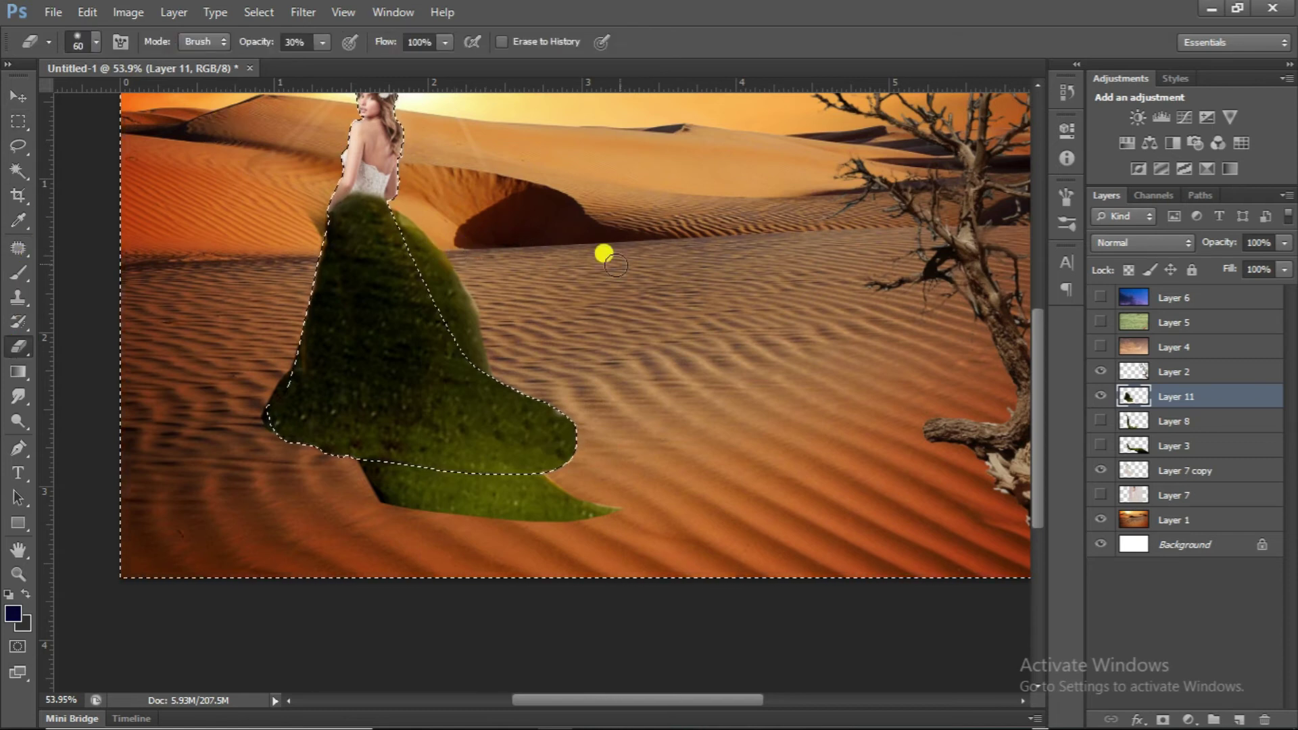
pyautogui.click(322, 42)
pyautogui.moveTo(320, 64); pyautogui.dragTo(395, 65)
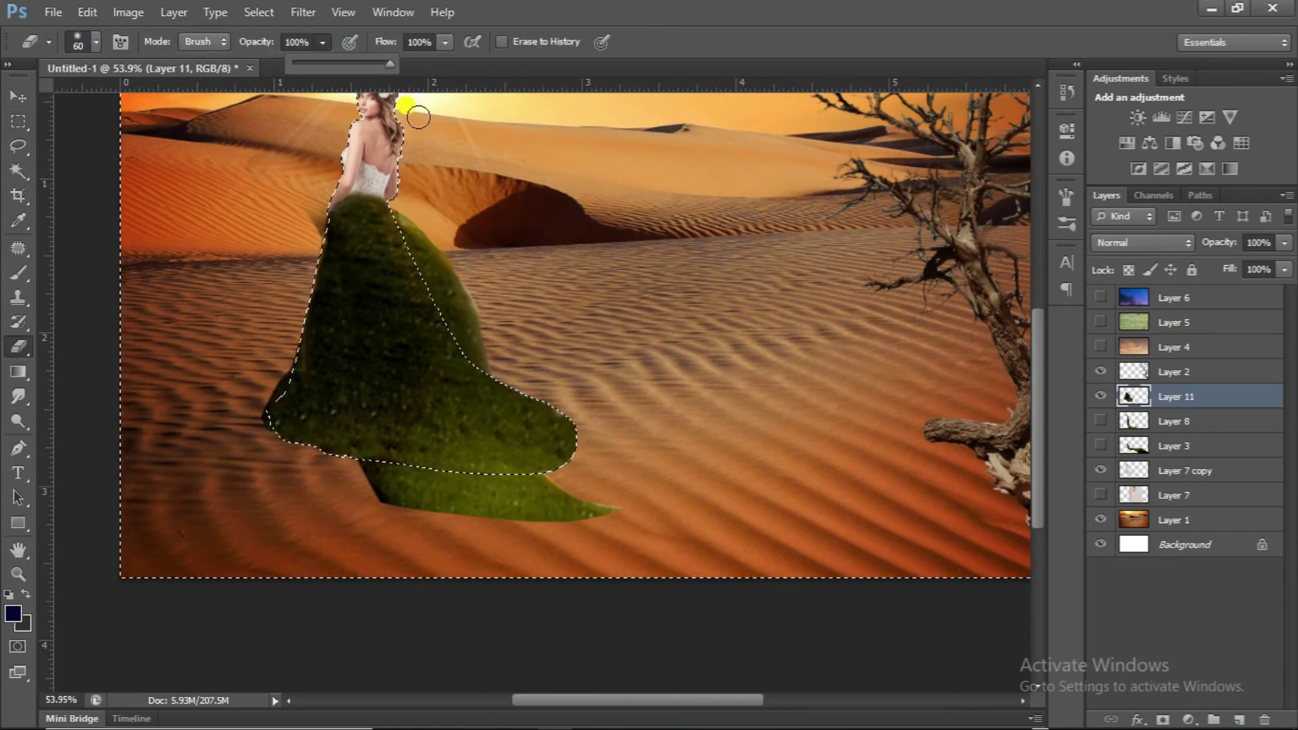
pyautogui.press(']')
pyautogui.press(']')
pyautogui.press(']')
pyautogui.press(']')
pyautogui.moveTo(491, 234)
pyautogui.mouseDown()
pyautogui.moveTo(460, 302)
pyautogui.moveTo(557, 291)
pyautogui.moveTo(427, 289)
pyautogui.moveTo(576, 413)
pyautogui.mouseUp()
pyautogui.moveTo(495, 332); pyautogui.dragTo(579, 429)
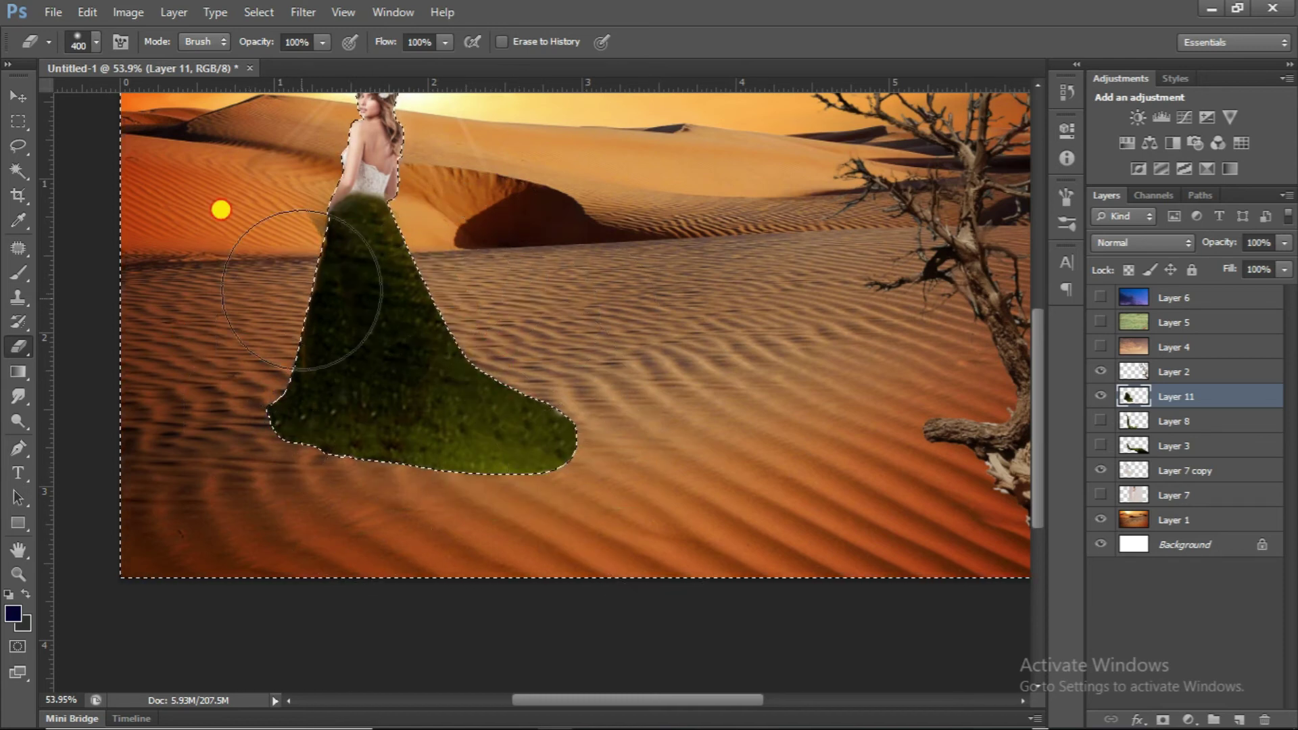
# Softly erase at 15% where the grass train meets the dress to blend the join
pyautogui.scroll(1, 376, 165)
pyautogui.press('[')
pyautogui.press('[')
pyautogui.press('[')
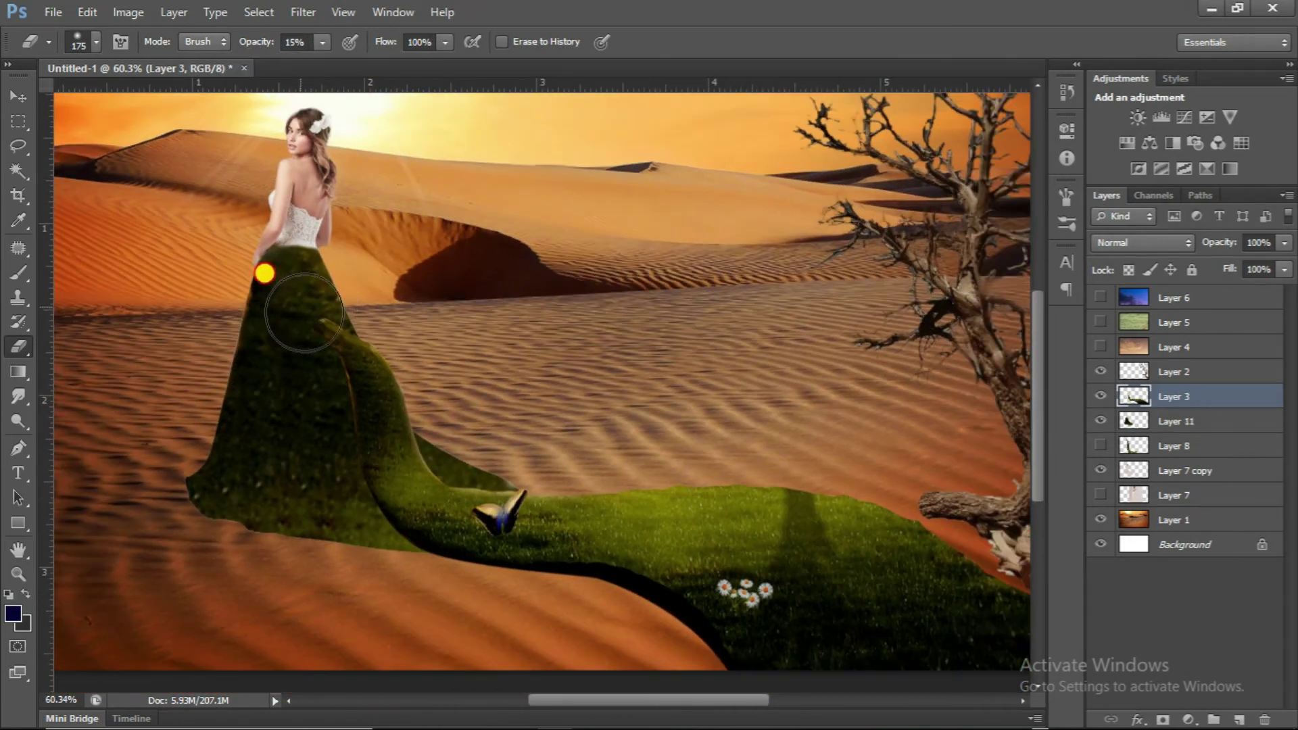
pyautogui.moveTo(263, 269)
pyautogui.mouseDown()
pyautogui.moveTo(354, 337)
pyautogui.moveTo(352, 351)
pyautogui.moveTo(371, 342)
pyautogui.moveTo(340, 298)
pyautogui.mouseUp()
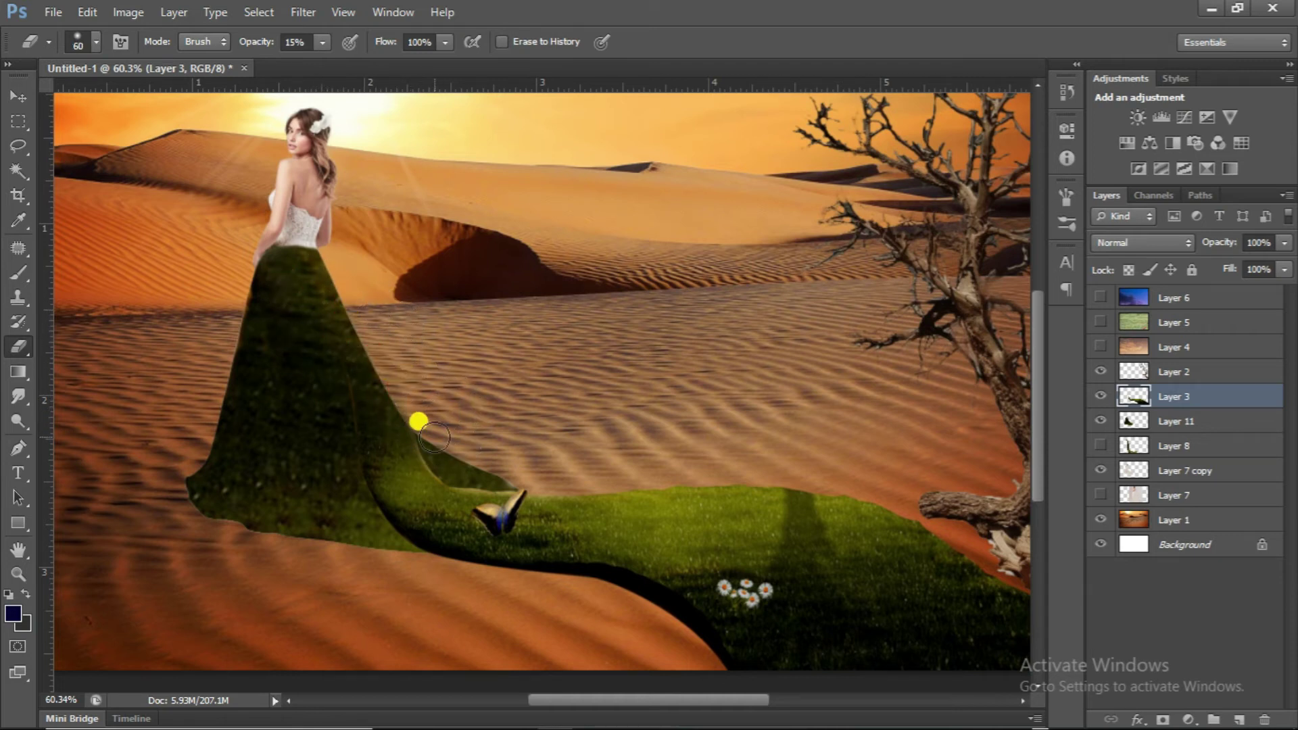
pyautogui.scroll(1, 297, 362)
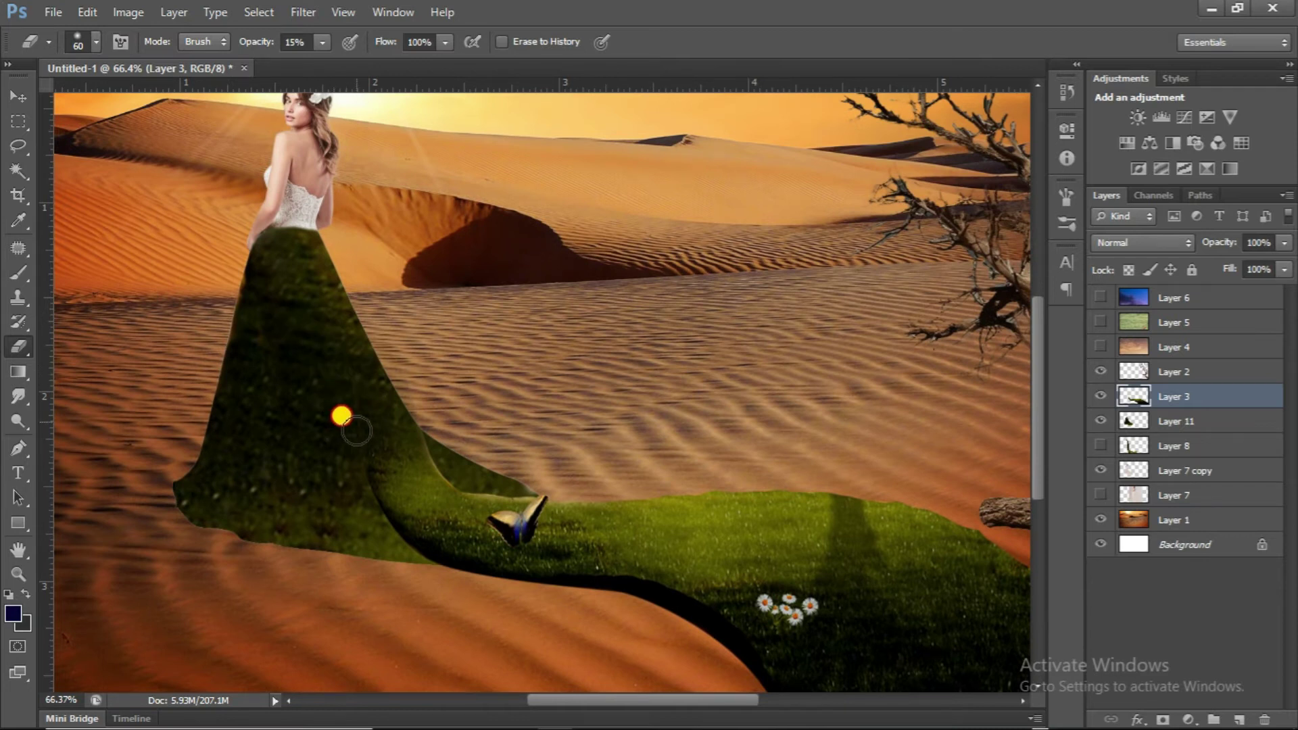
pyautogui.moveTo(339, 384); pyautogui.dragTo(336, 363)
pyautogui.scroll(-2, 330, 404)
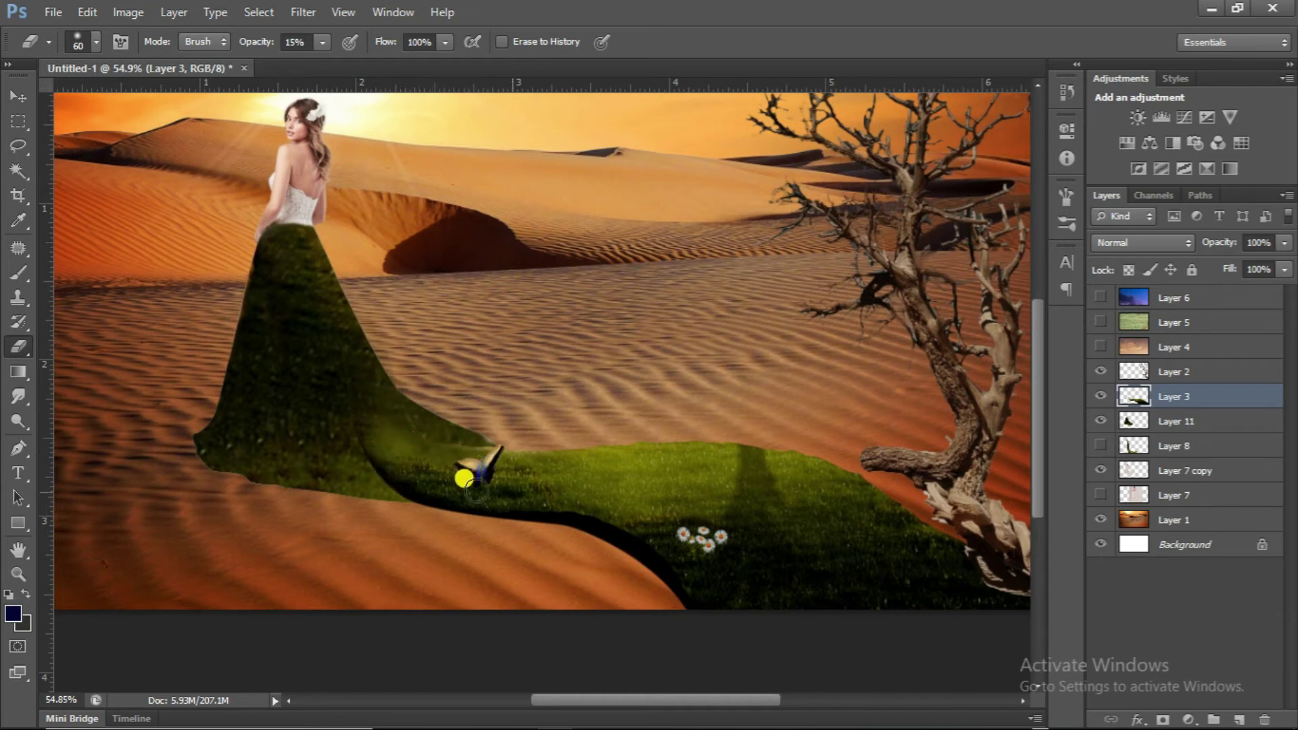
# Clone grass over the dark patches along the grass-sand edge and near the hem
pyautogui.press('s')
pyautogui.scroll(2, 486, 450)
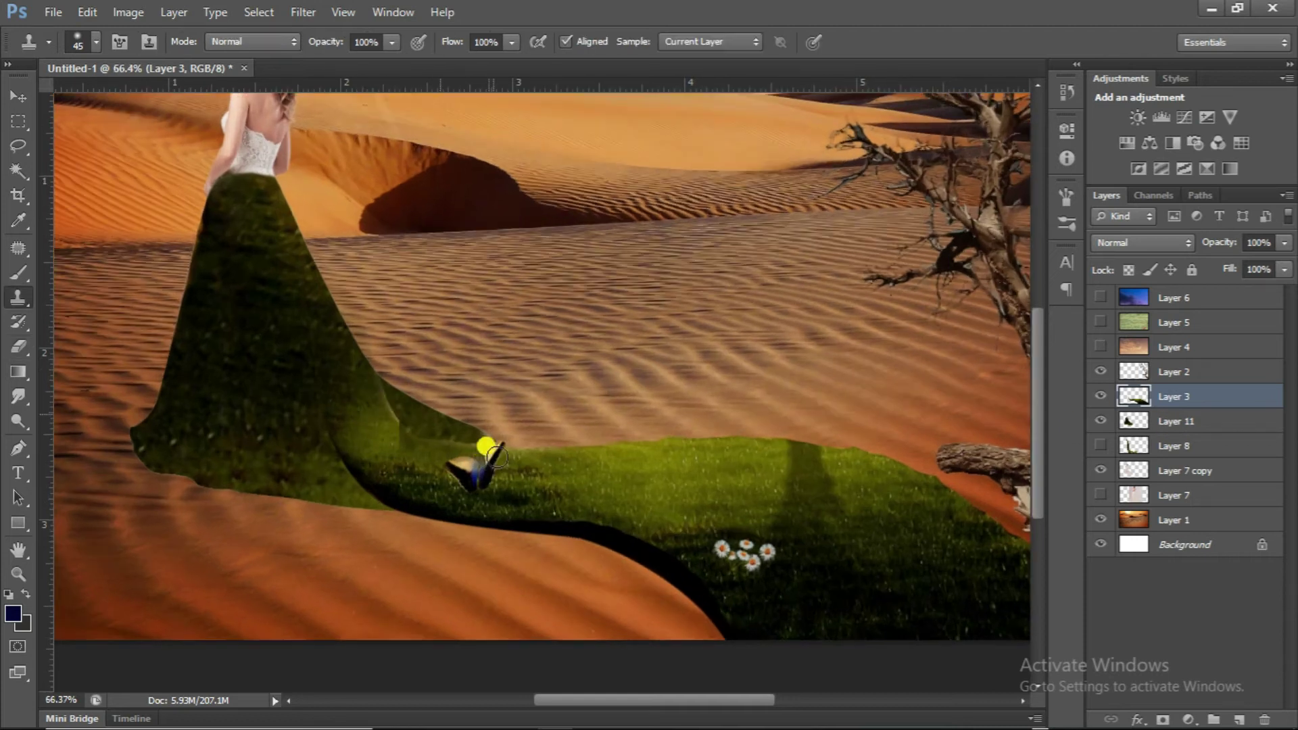
pyautogui.scroll(3, 513, 460)
pyautogui.moveTo(335, 418)
pyautogui.mouseDown()
pyautogui.moveTo(421, 426)
pyautogui.moveTo(458, 400)
pyautogui.moveTo(513, 416)
pyautogui.moveTo(778, 415)
pyautogui.mouseUp()
pyautogui.scroll(-2, 777, 415)
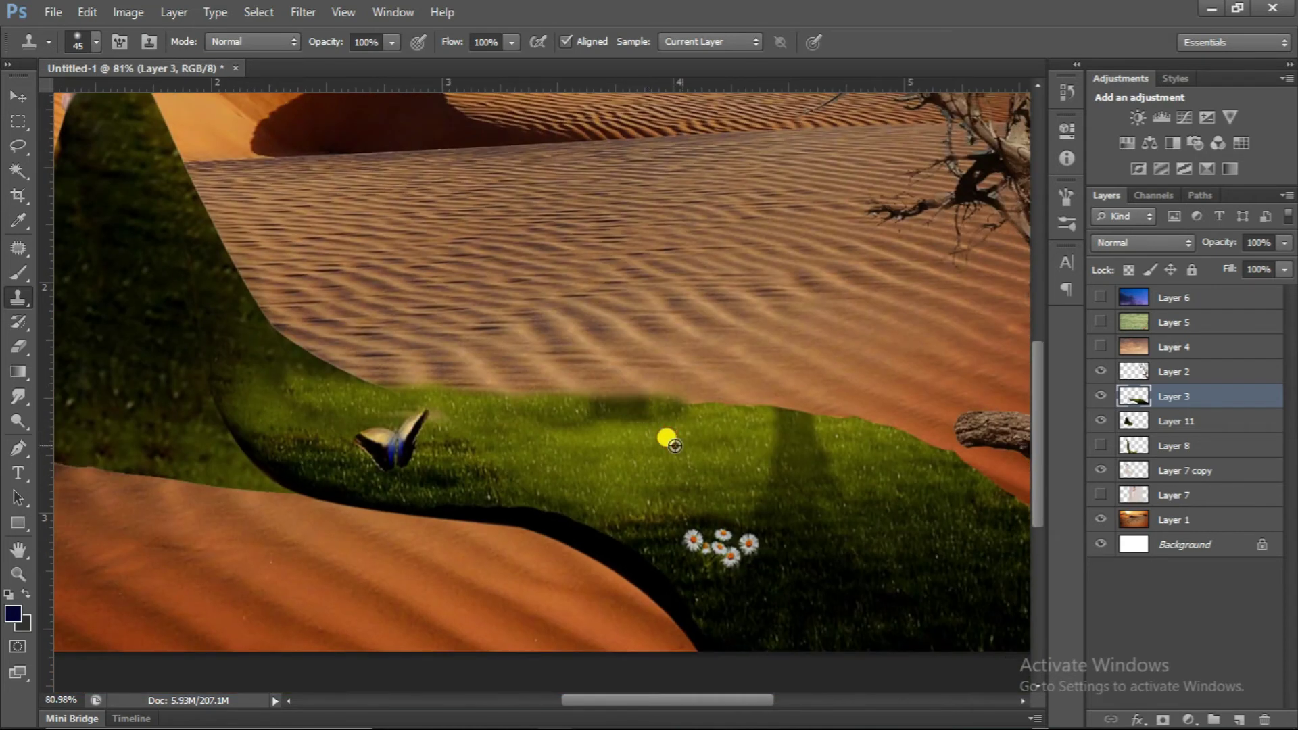
pyautogui.moveTo(683, 406); pyautogui.dragTo(534, 412)
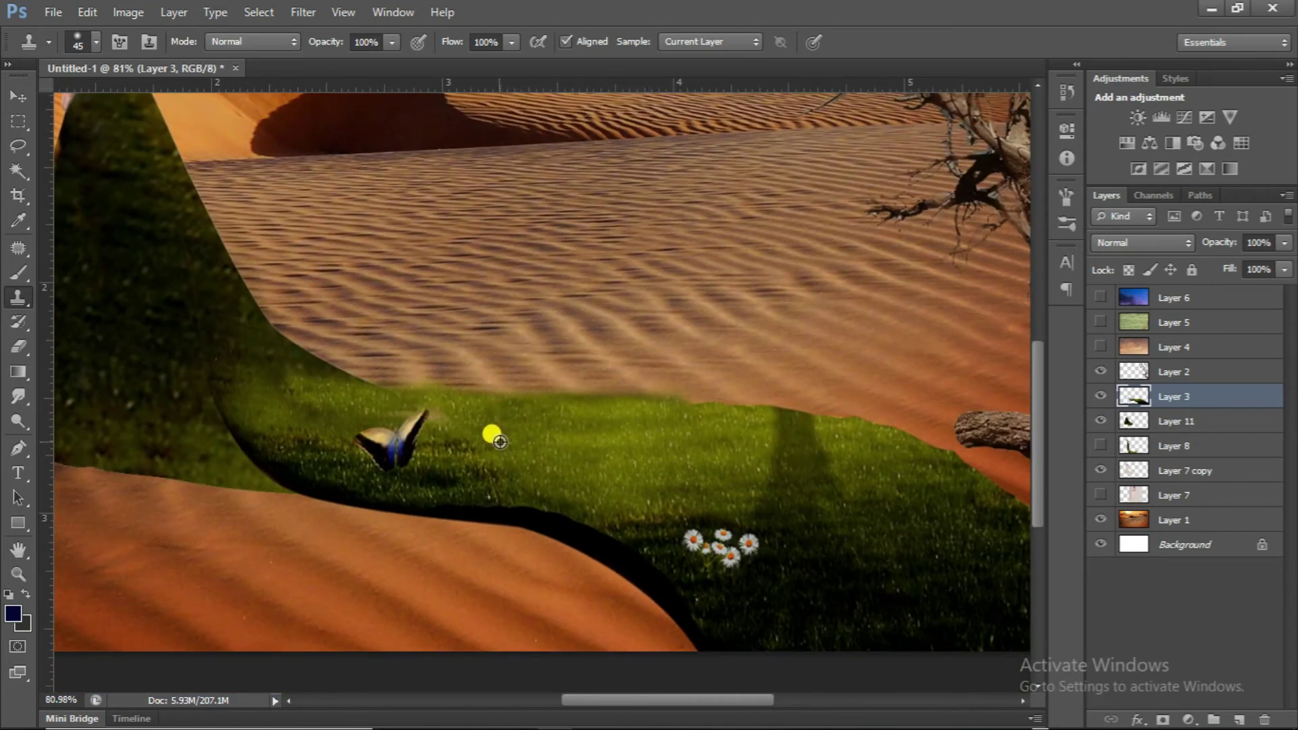
pyautogui.moveTo(471, 393)
pyautogui.mouseDown()
pyautogui.moveTo(673, 404)
pyautogui.moveTo(693, 431)
pyautogui.moveTo(666, 409)
pyautogui.mouseUp()
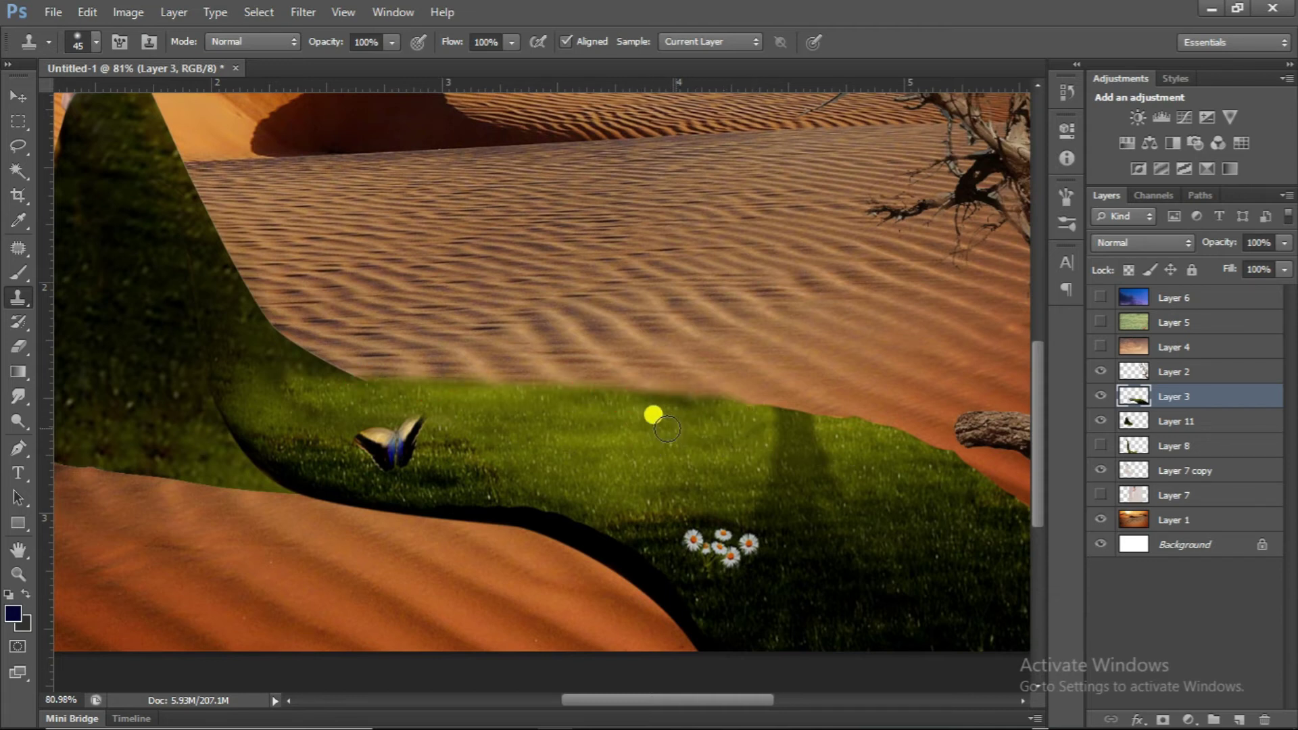
pyautogui.scroll(-5, 423, 426)
pyautogui.scroll(4, 421, 432)
pyautogui.moveTo(413, 461); pyautogui.dragTo(348, 446)
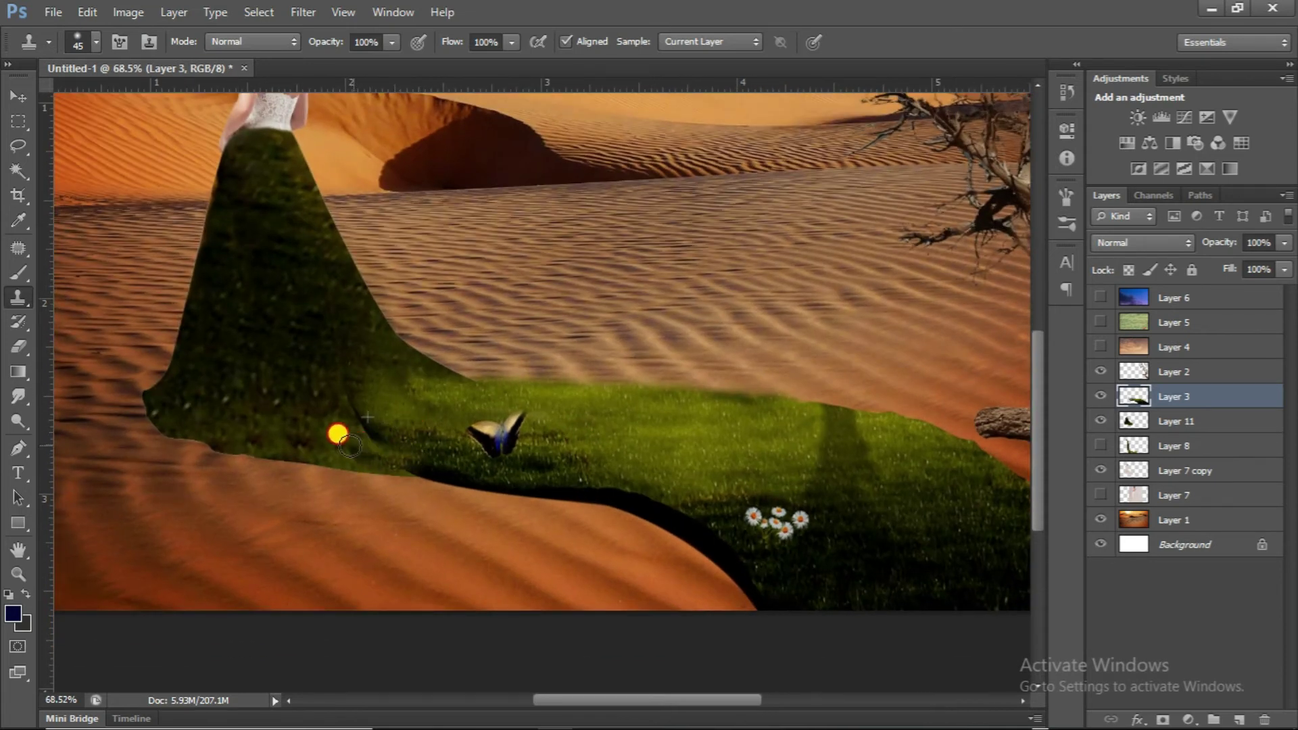
pyautogui.scroll(-1, 326, 371)
# Pen-trace the dark grass-edge strip and copy it onto its own layer
pyautogui.press('p')
pyautogui.scroll(3, 437, 484)
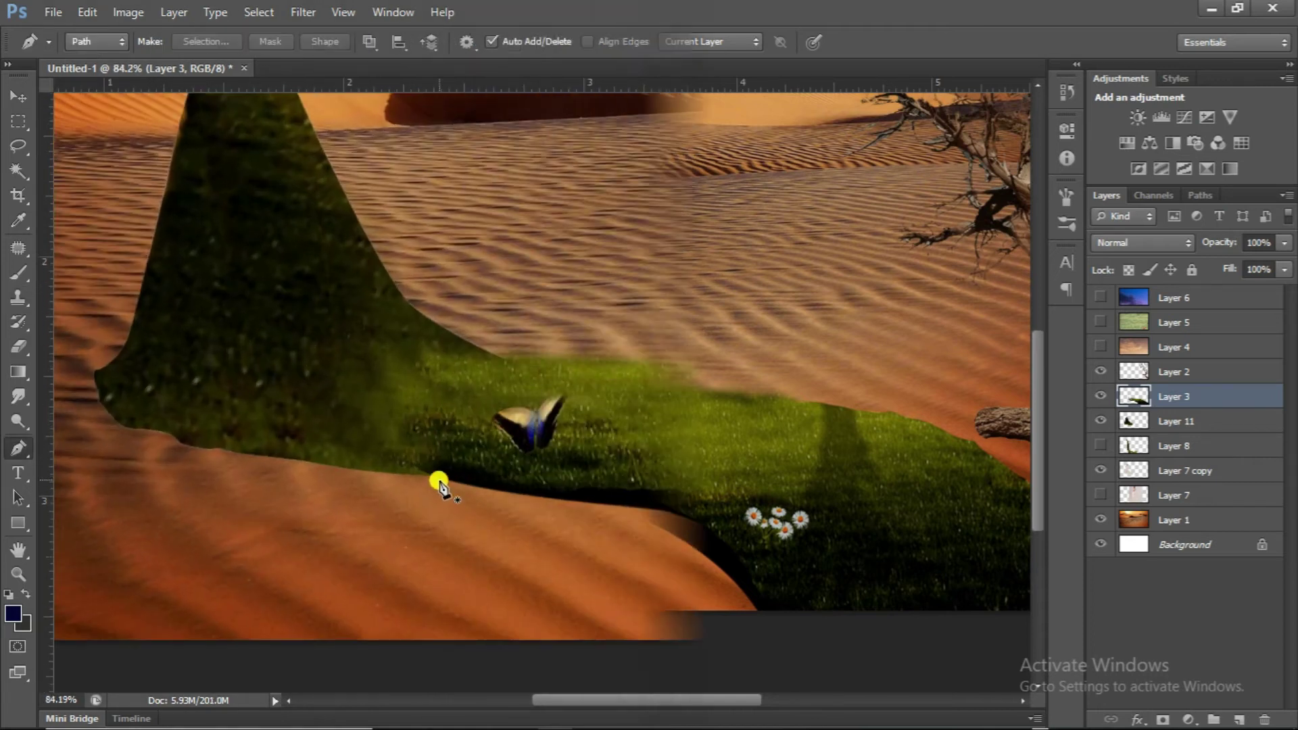
pyautogui.click(466, 473)
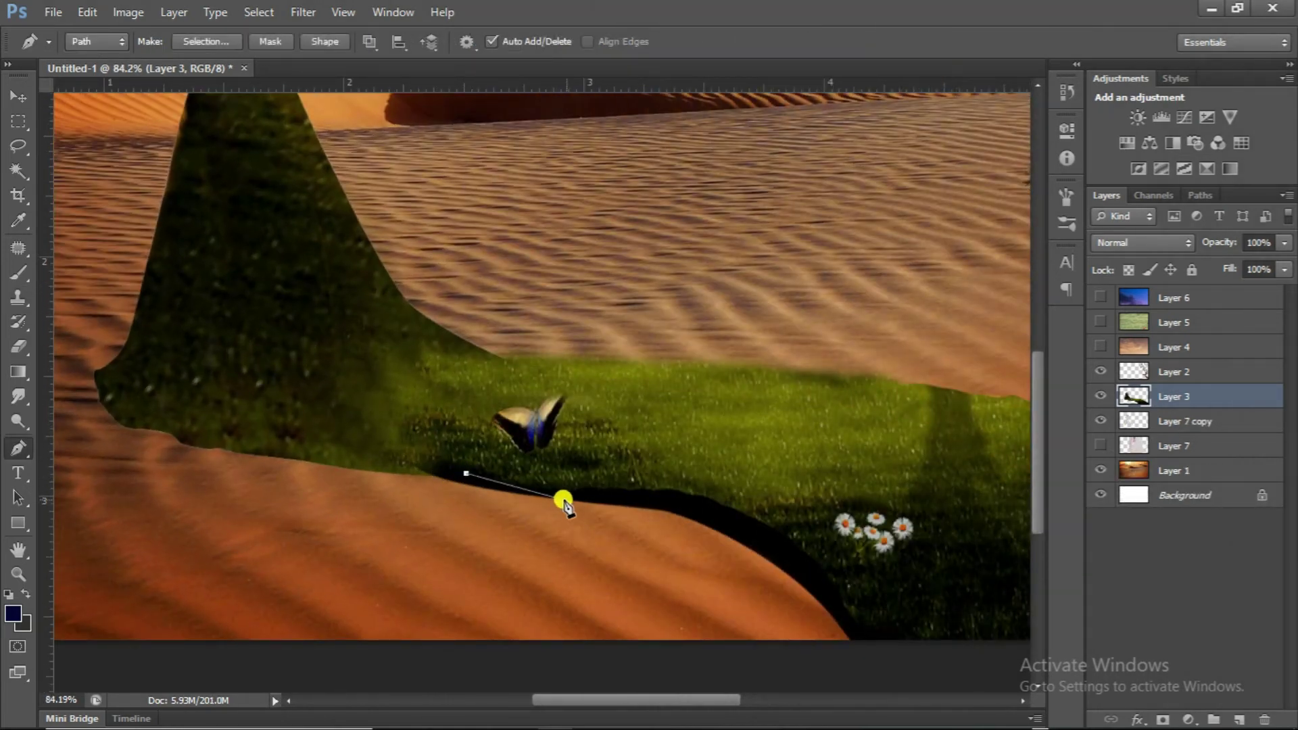
pyautogui.scroll(-2, 728, 519)
pyautogui.hscroll(2, 733, 504)
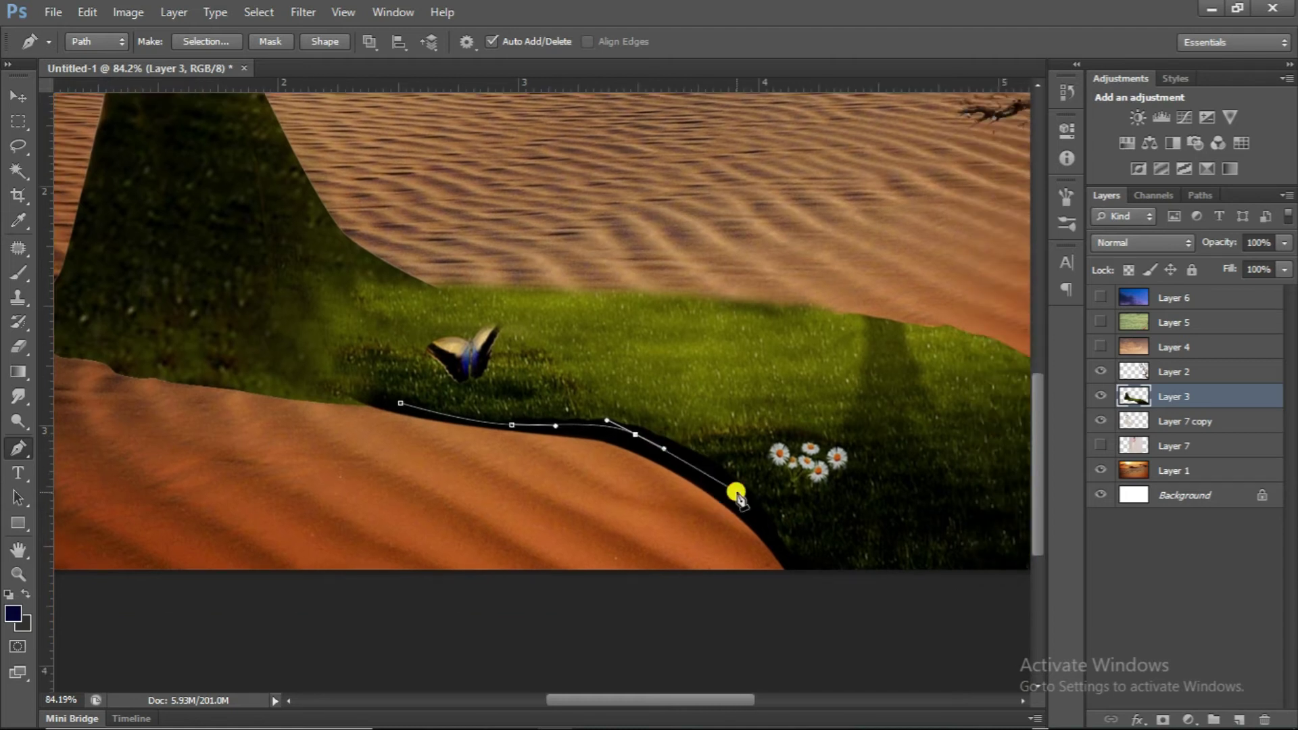
pyautogui.moveTo(690, 434)
pyautogui.mouseDown()
pyautogui.moveTo(613, 410)
pyautogui.moveTo(478, 404)
pyautogui.mouseUp()
pyautogui.click(403, 397)
pyautogui.hotkey('ctrl', 'Return')
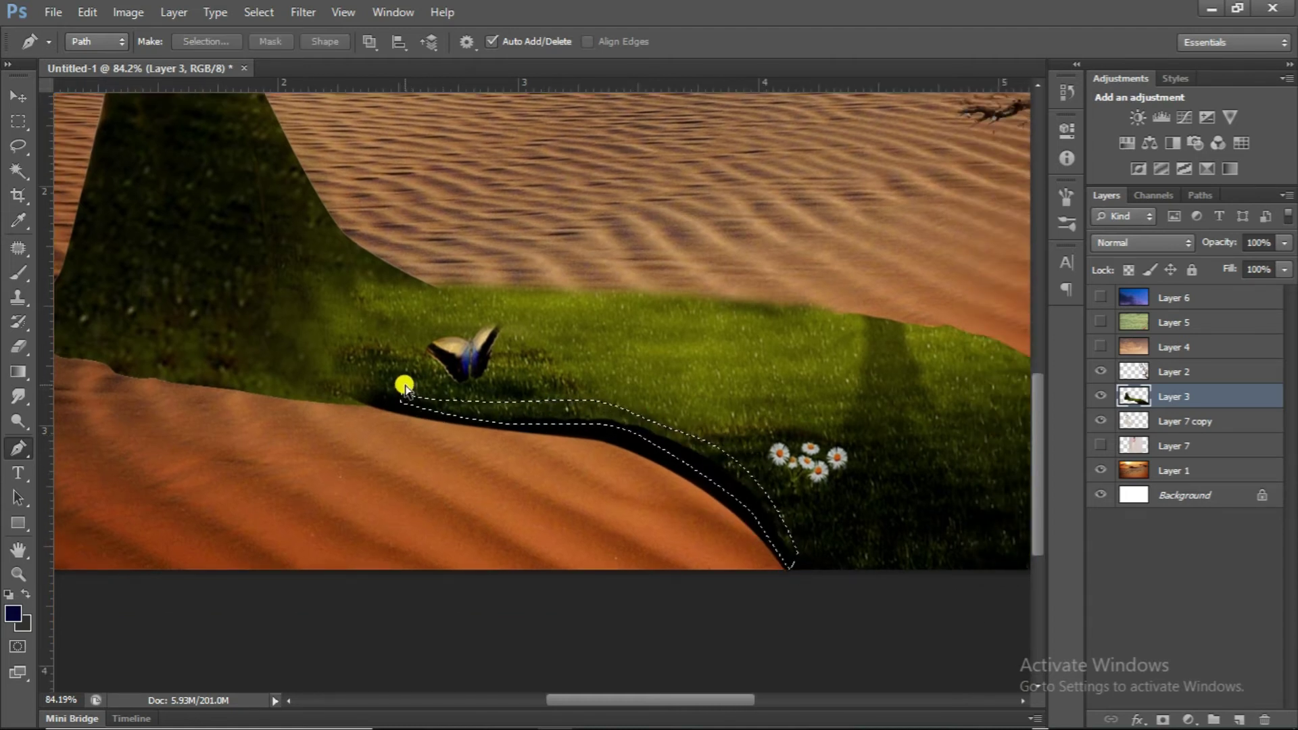
pyautogui.hotkey('ctrl', 'j')
# Free-transform the copied strip and move it under the train's left hem
pyautogui.hotkey('ctrl', 't')
pyautogui.moveTo(556, 452)
pyautogui.mouseDown()
pyautogui.moveTo(211, 414)
pyautogui.moveTo(497, 433)
pyautogui.mouseUp()
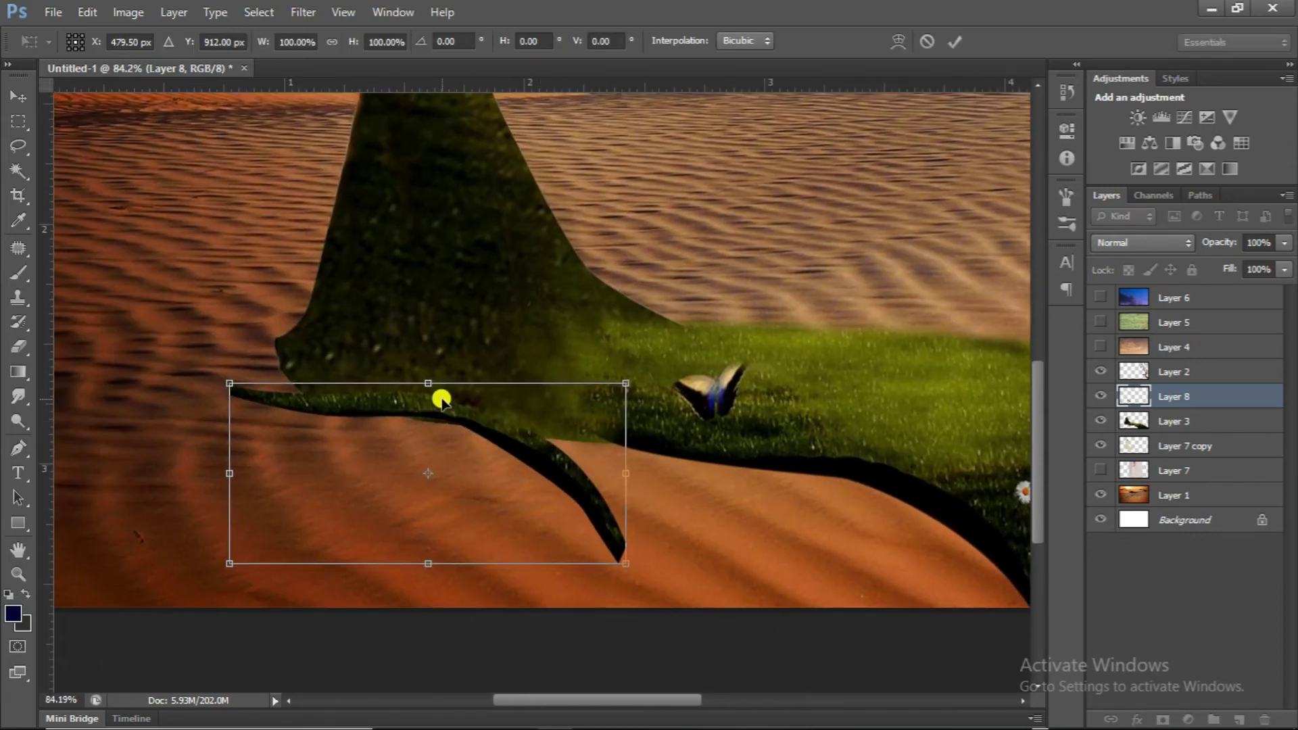
pyautogui.scroll(1, 441, 400)
pyautogui.scroll(1, 423, 403)
pyautogui.moveTo(345, 428); pyautogui.dragTo(388, 366)
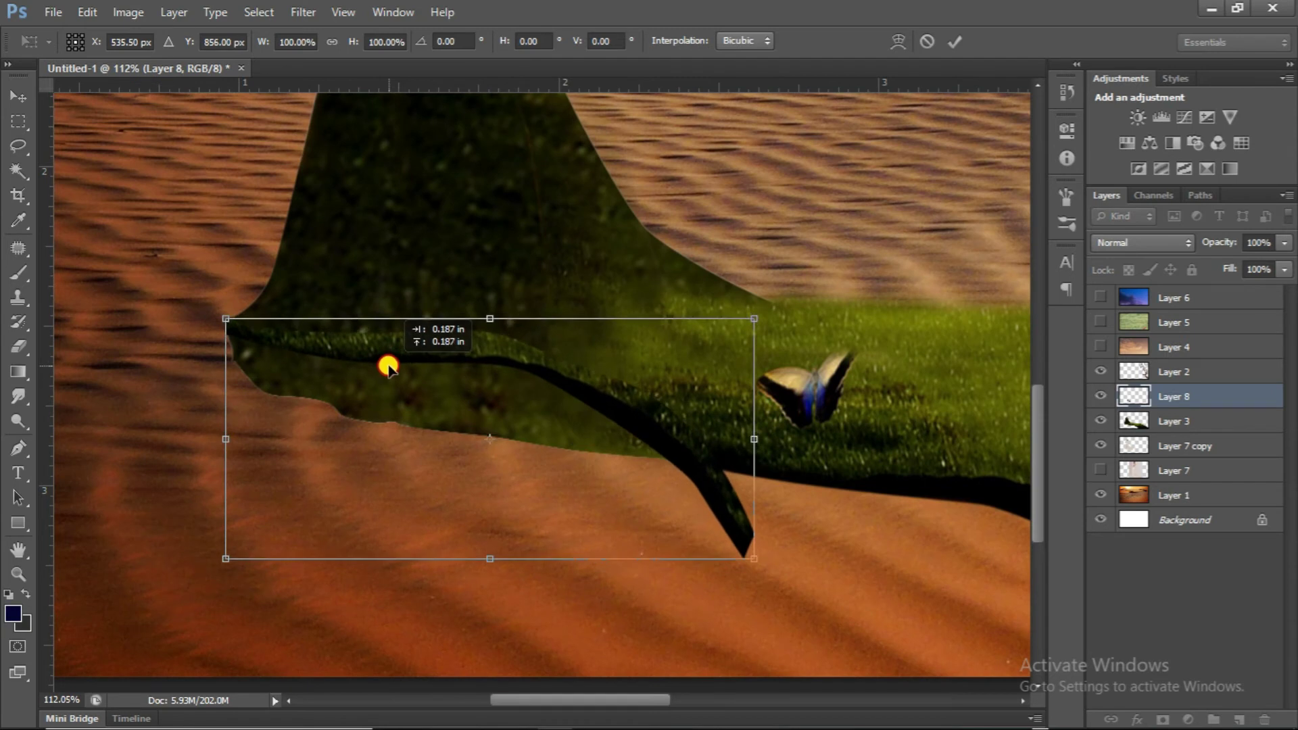
pyautogui.rightClick(545, 400)
pyautogui.click(587, 548)
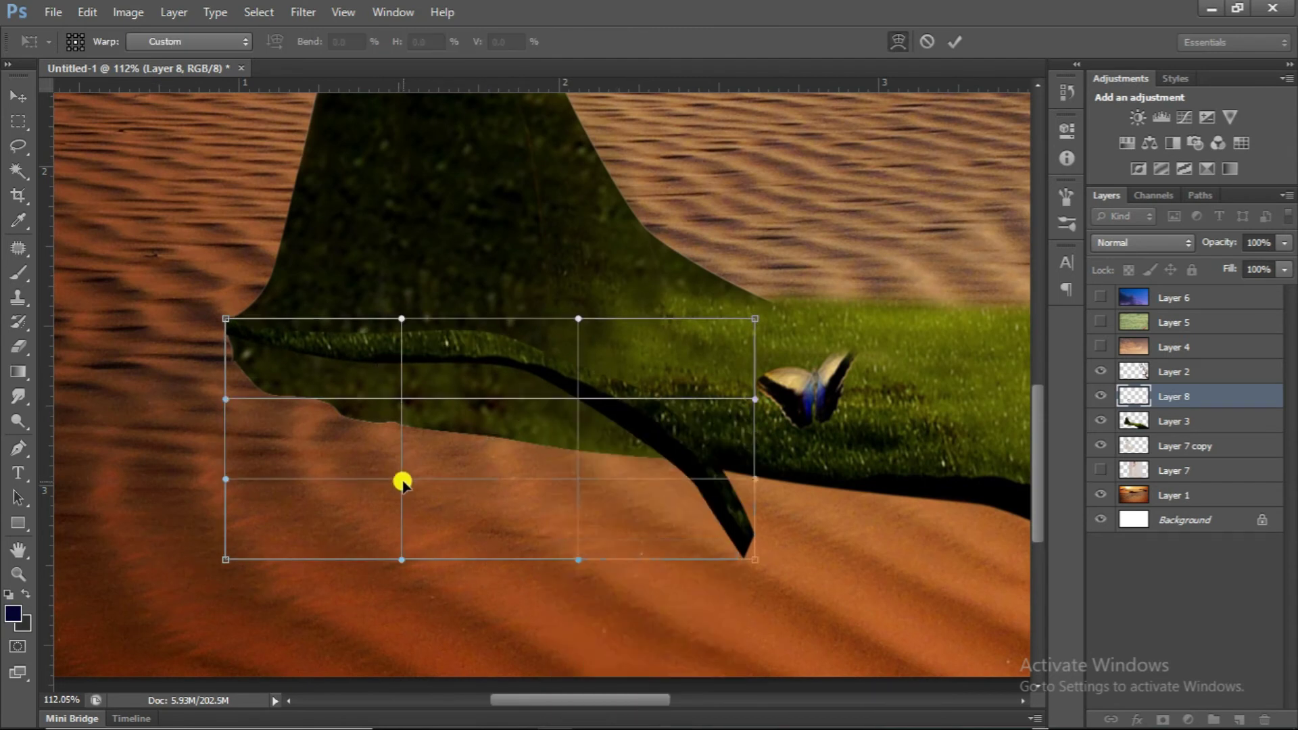
# Warp the strip into a curled rim curving down onto the sand
pyautogui.moveTo(402, 481); pyautogui.dragTo(386, 544)
pyautogui.moveTo(577, 319)
pyautogui.mouseDown()
pyautogui.moveTo(506, 429)
pyautogui.moveTo(414, 449)
pyautogui.moveTo(370, 484)
pyautogui.mouseUp()
pyautogui.moveTo(225, 401); pyautogui.dragTo(180, 422)
pyautogui.moveTo(227, 319); pyautogui.dragTo(242, 323)
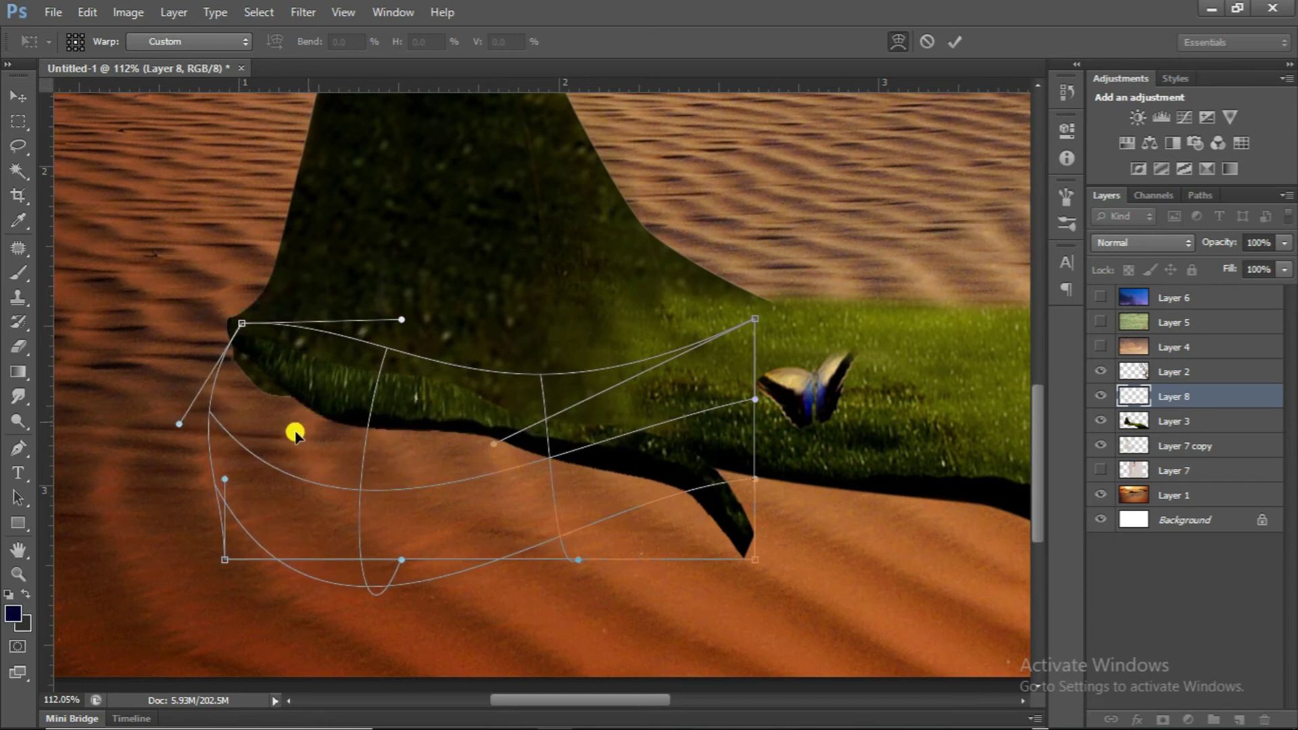
pyautogui.moveTo(350, 492); pyautogui.dragTo(262, 457)
pyautogui.moveTo(501, 446)
pyautogui.mouseDown()
pyautogui.moveTo(494, 467)
pyautogui.moveTo(513, 503)
pyautogui.mouseUp()
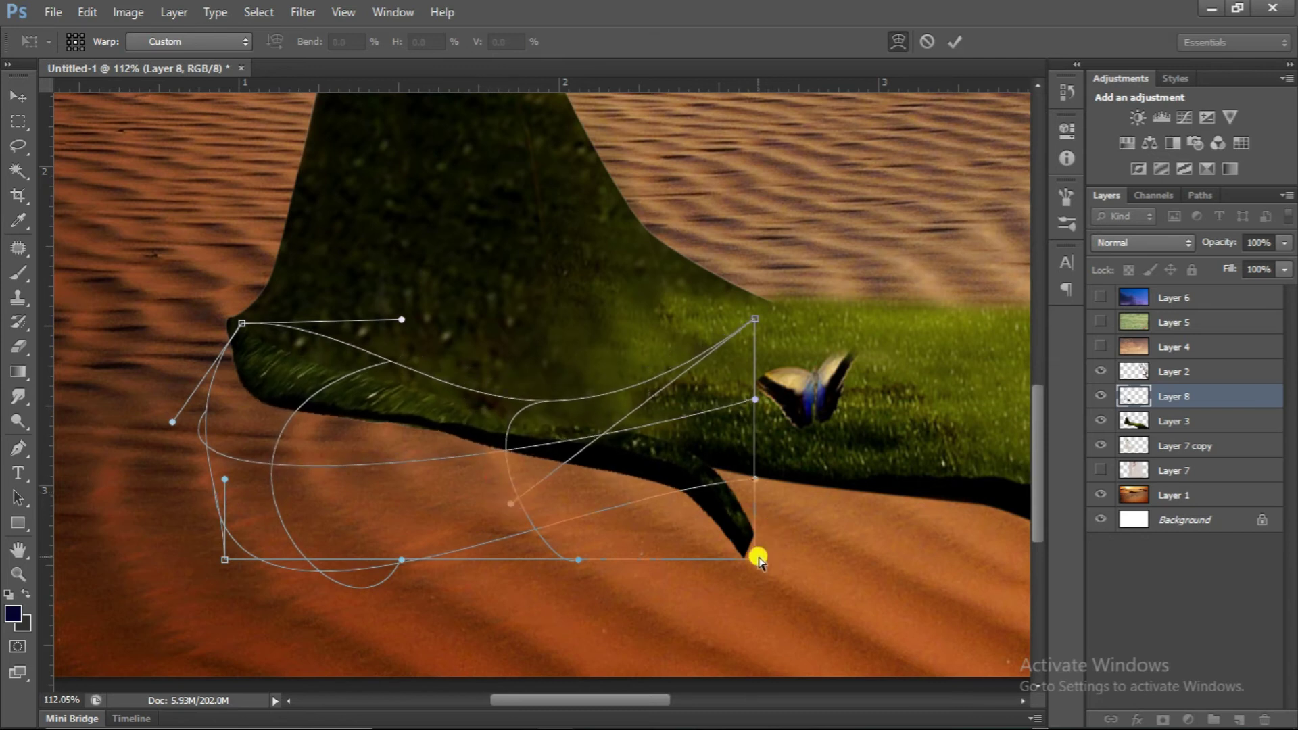
pyautogui.moveTo(758, 559); pyautogui.dragTo(826, 469)
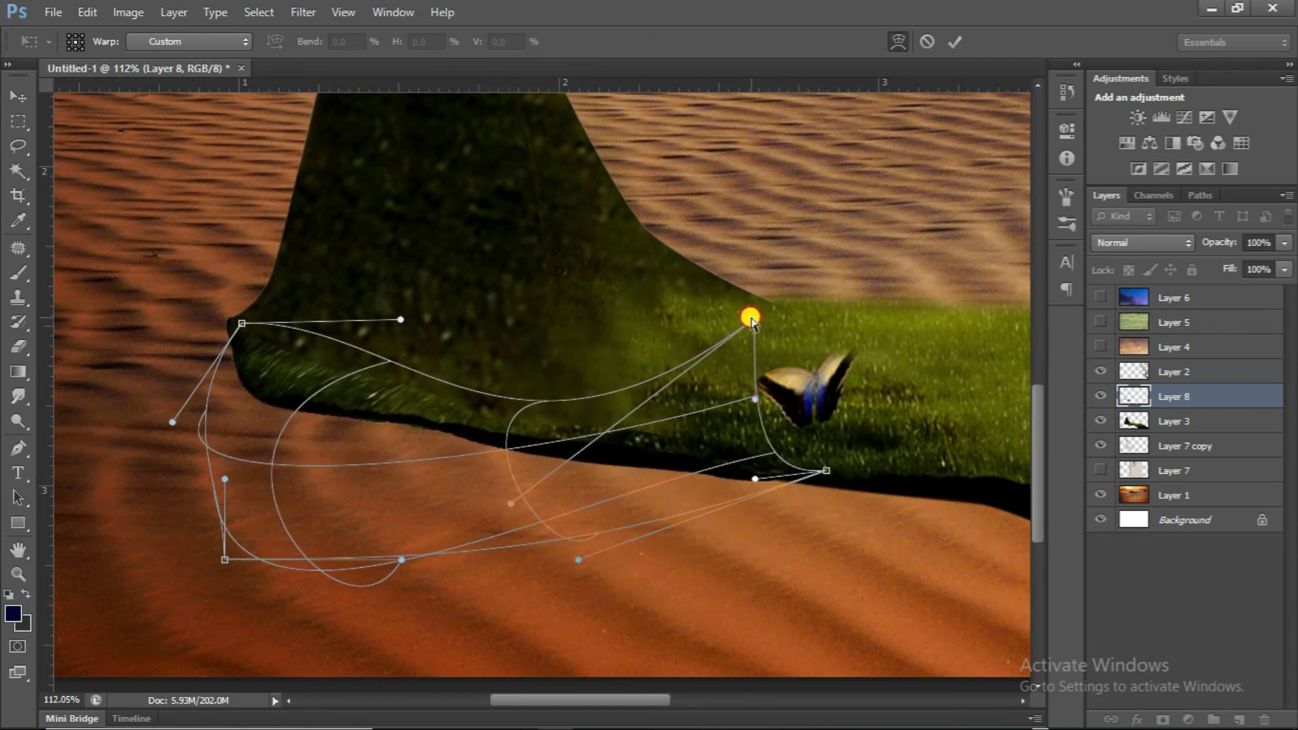
pyautogui.moveTo(750, 317); pyautogui.dragTo(750, 335)
pyautogui.moveTo(694, 417); pyautogui.dragTo(704, 404)
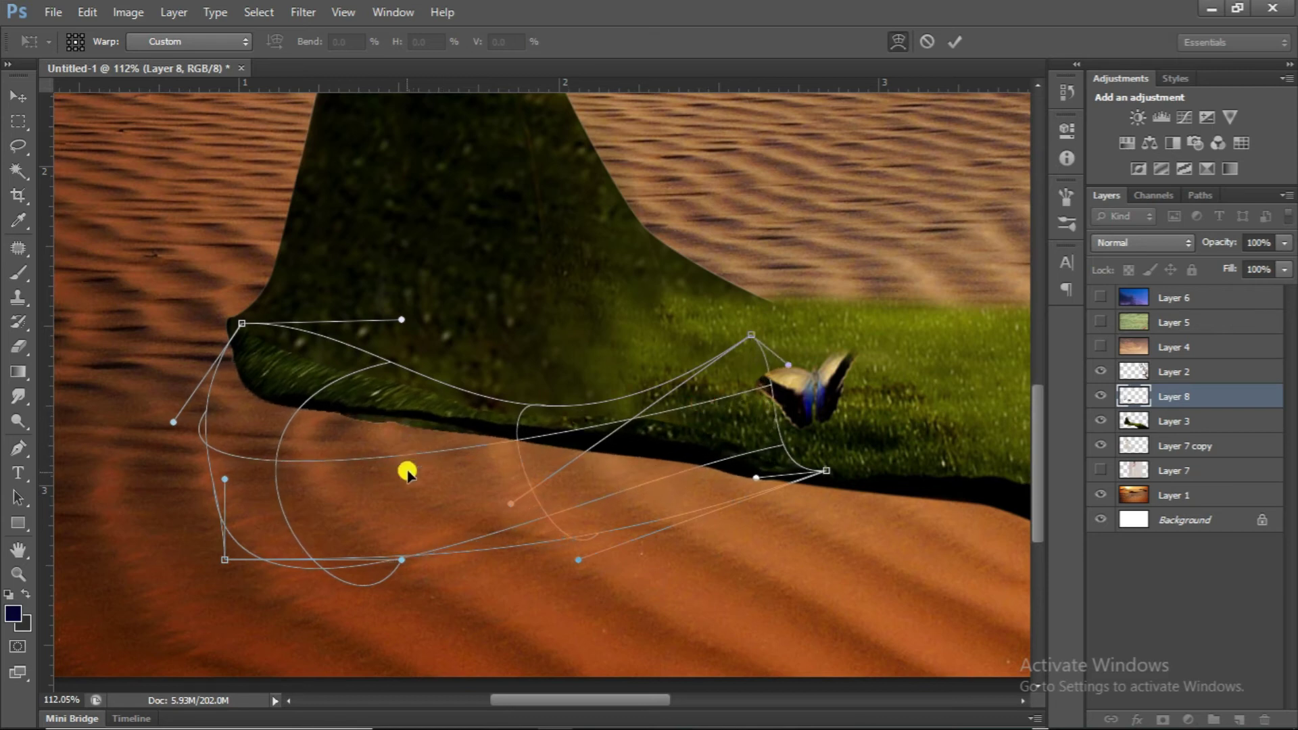
pyautogui.moveTo(402, 562); pyautogui.dragTo(396, 599)
pyautogui.moveTo(423, 459); pyautogui.dragTo(430, 458)
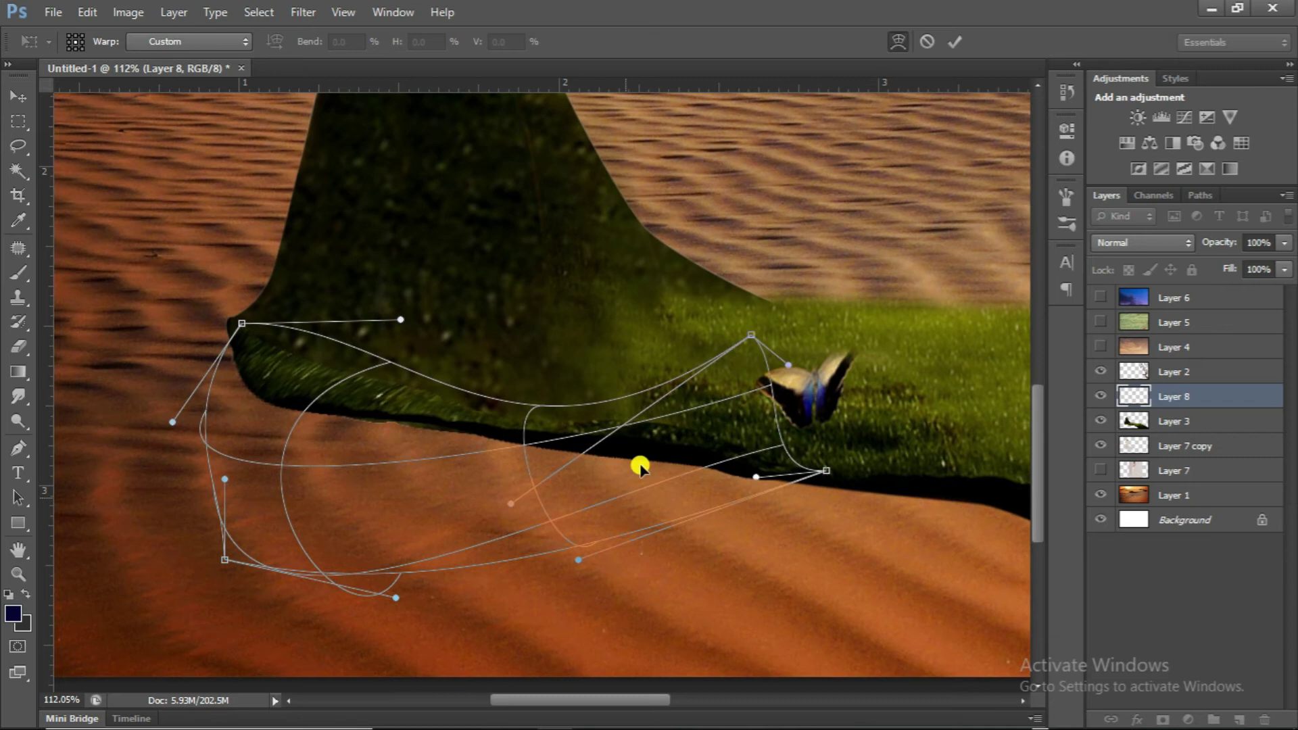
pyautogui.moveTo(336, 327); pyautogui.dragTo(364, 365)
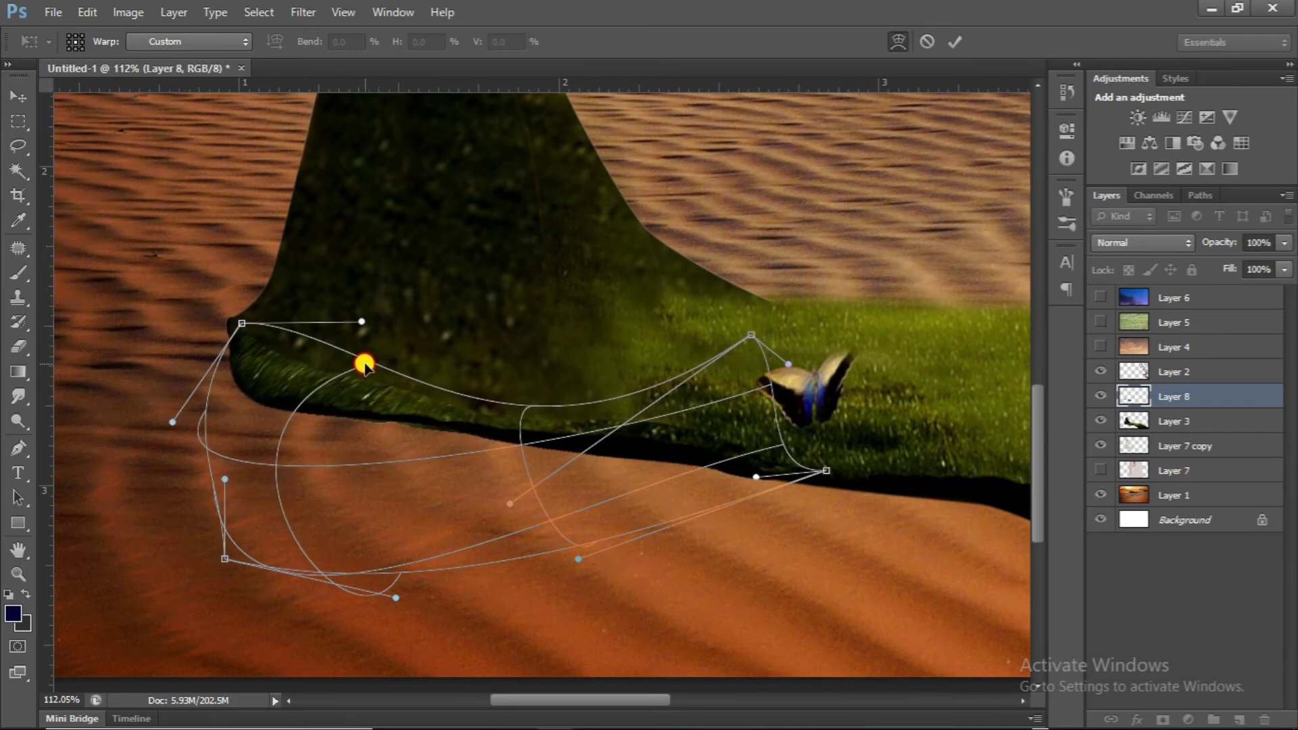
pyautogui.moveTo(355, 467); pyautogui.dragTo(355, 472)
pyautogui.moveTo(238, 323); pyautogui.dragTo(235, 324)
# Apply the warp and softly erase the rim's edges at 43% opacity
pyautogui.press('Return')
pyautogui.press('p')
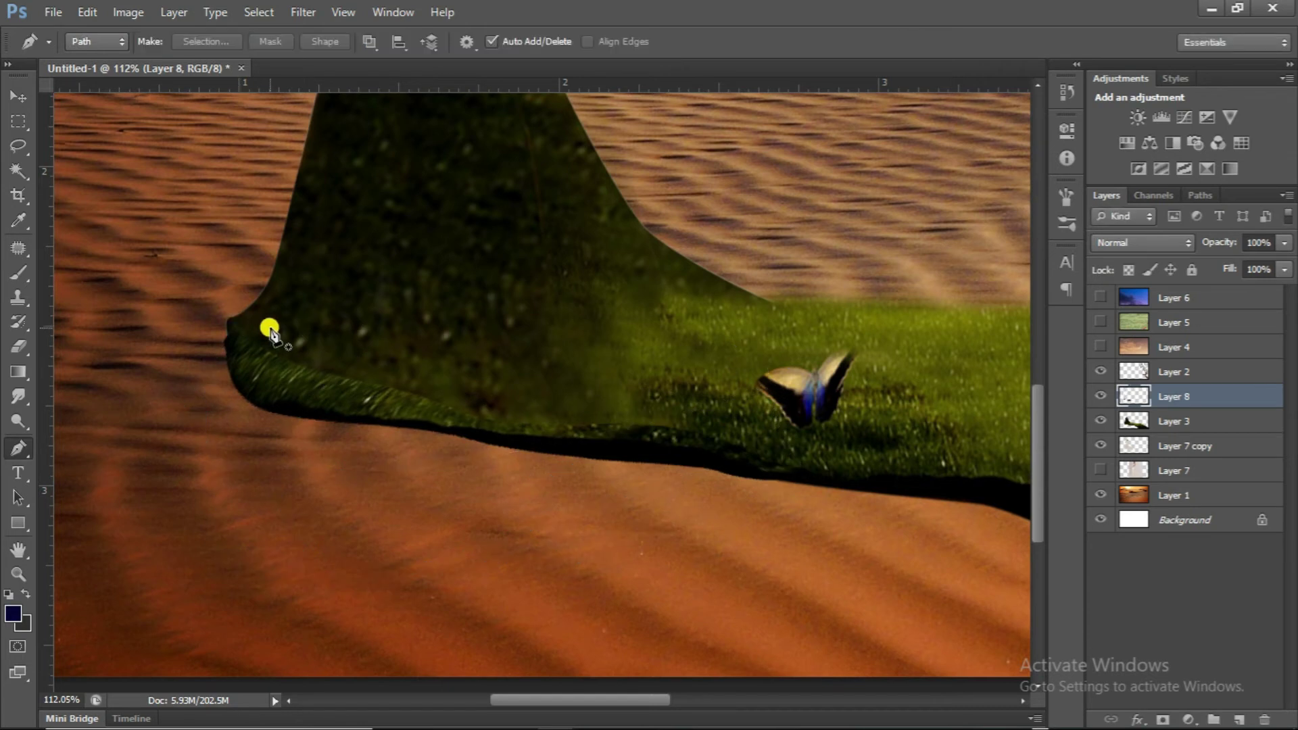
pyautogui.press('e')
pyautogui.moveTo(276, 341); pyautogui.dragTo(345, 368)
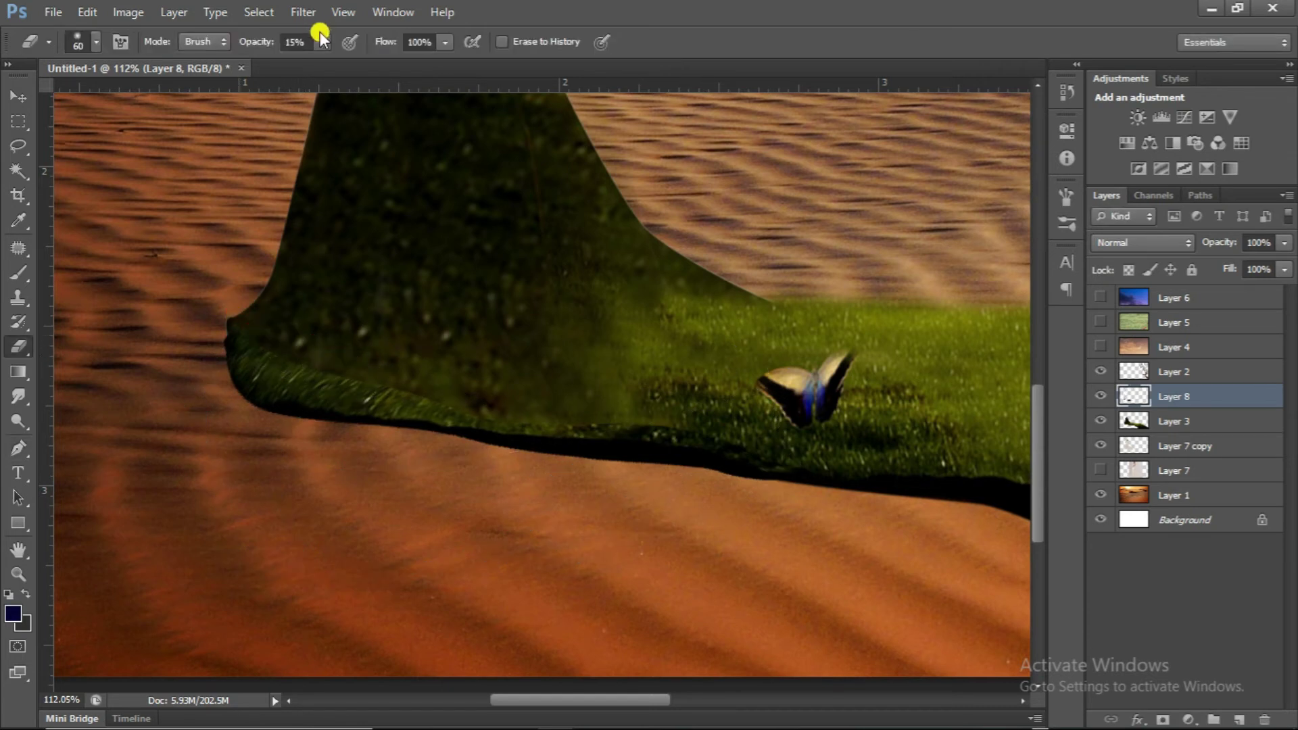
pyautogui.moveTo(273, 337)
pyautogui.mouseDown()
pyautogui.moveTo(261, 322)
pyautogui.moveTo(333, 348)
pyautogui.mouseUp()
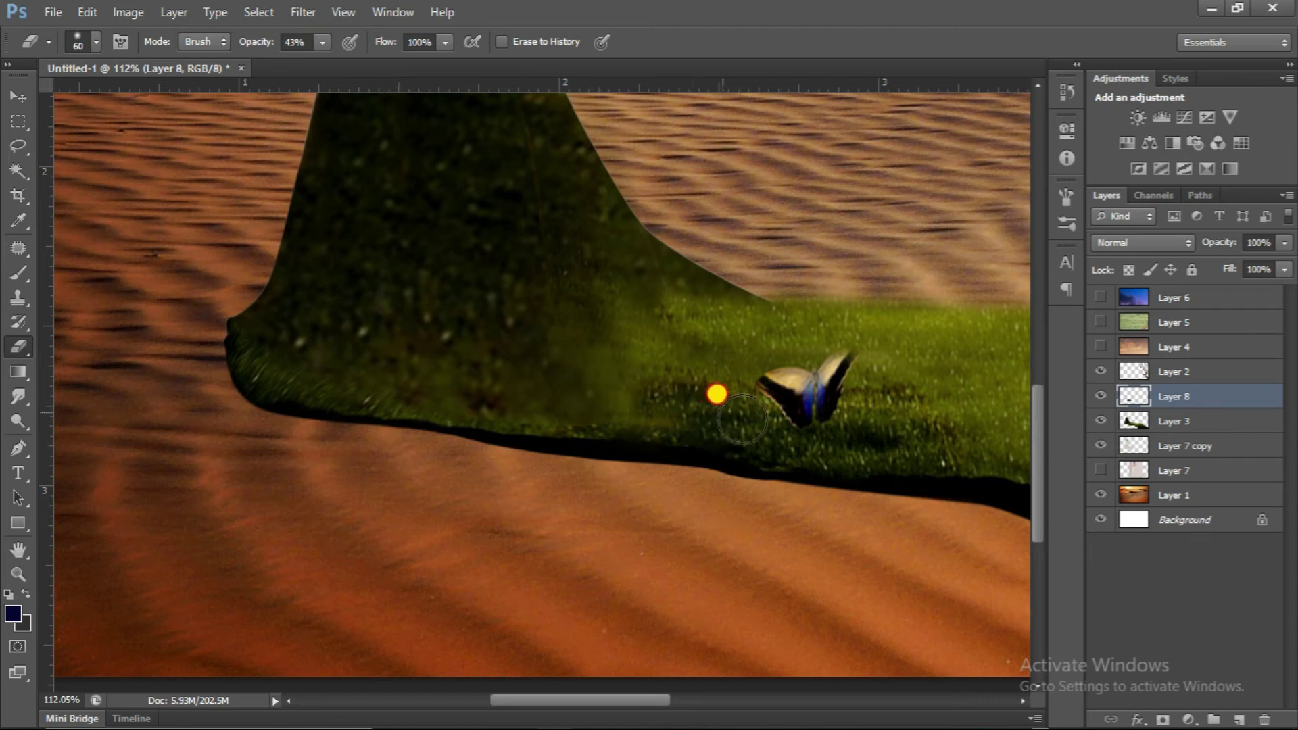
# Merge the rim Layer 8 with the Layer 3 grass train
pyautogui.scroll(-1, 533, 348)
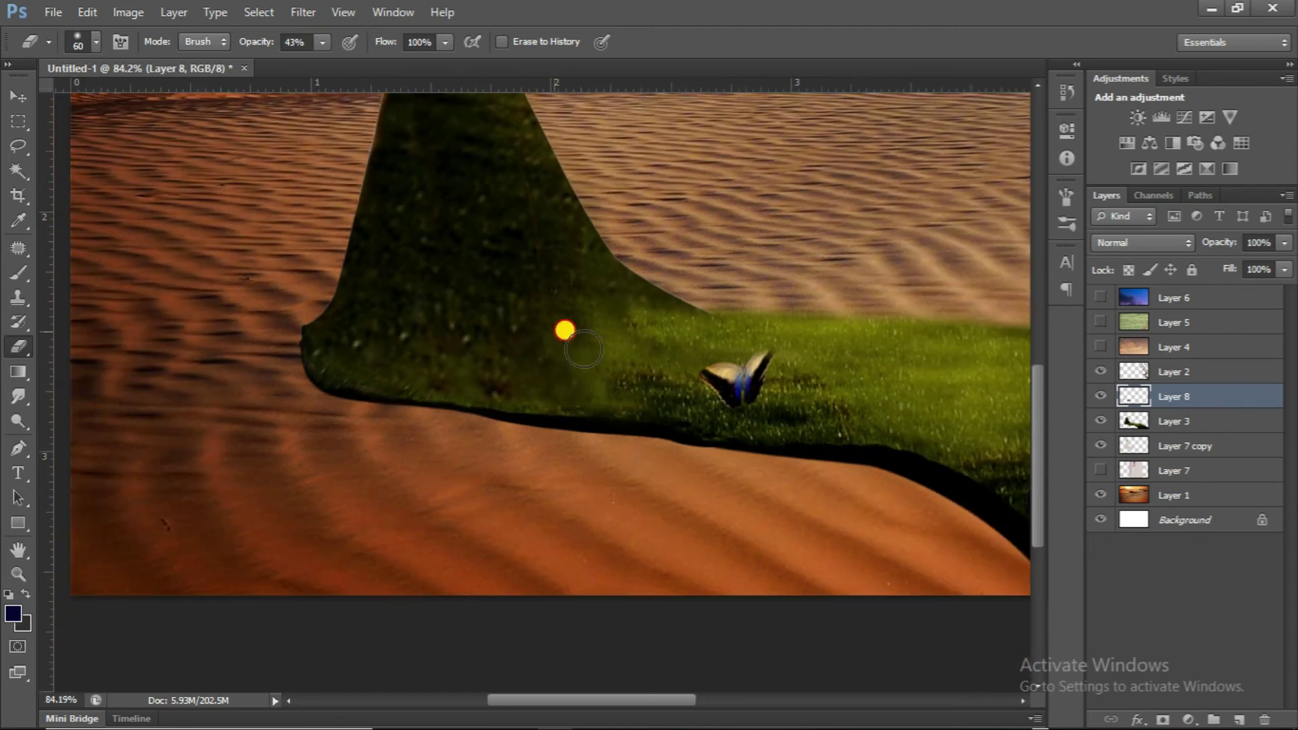
pyautogui.scroll(-2, 557, 332)
pyautogui.keyDown('shift'); pyautogui.click(1176, 421); pyautogui.keyUp('shift')
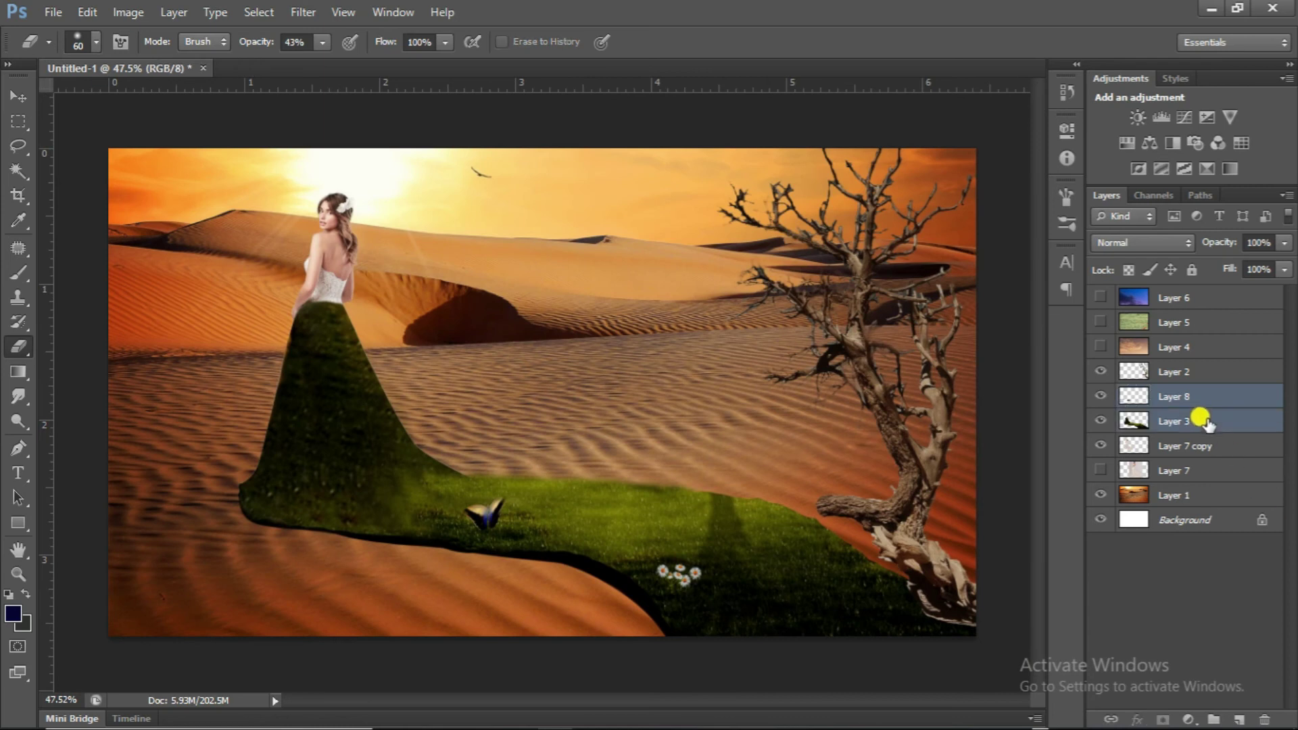
pyautogui.hotkey('ctrl', 'e')
pyautogui.press('j')
pyautogui.scroll(1, 417, 473)
pyautogui.scroll(-1, 217, 565)
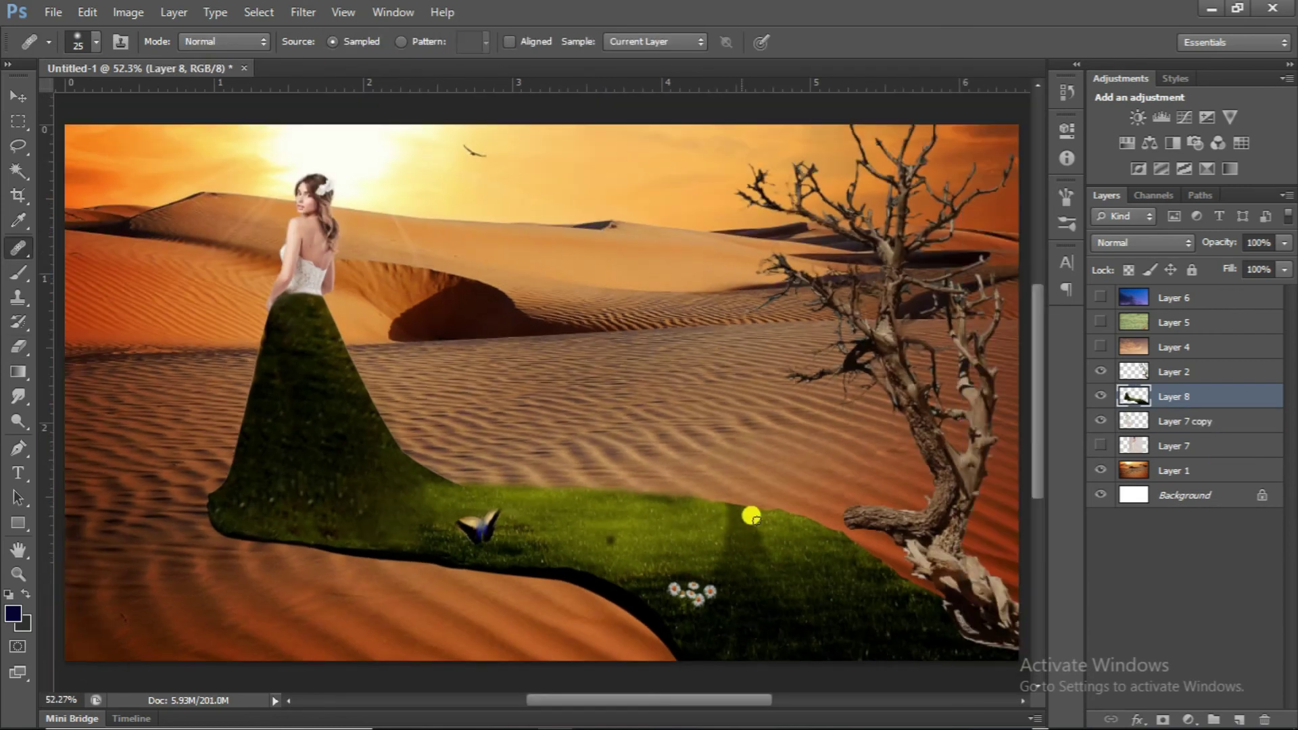
pyautogui.scroll(-1, 1082, 419)
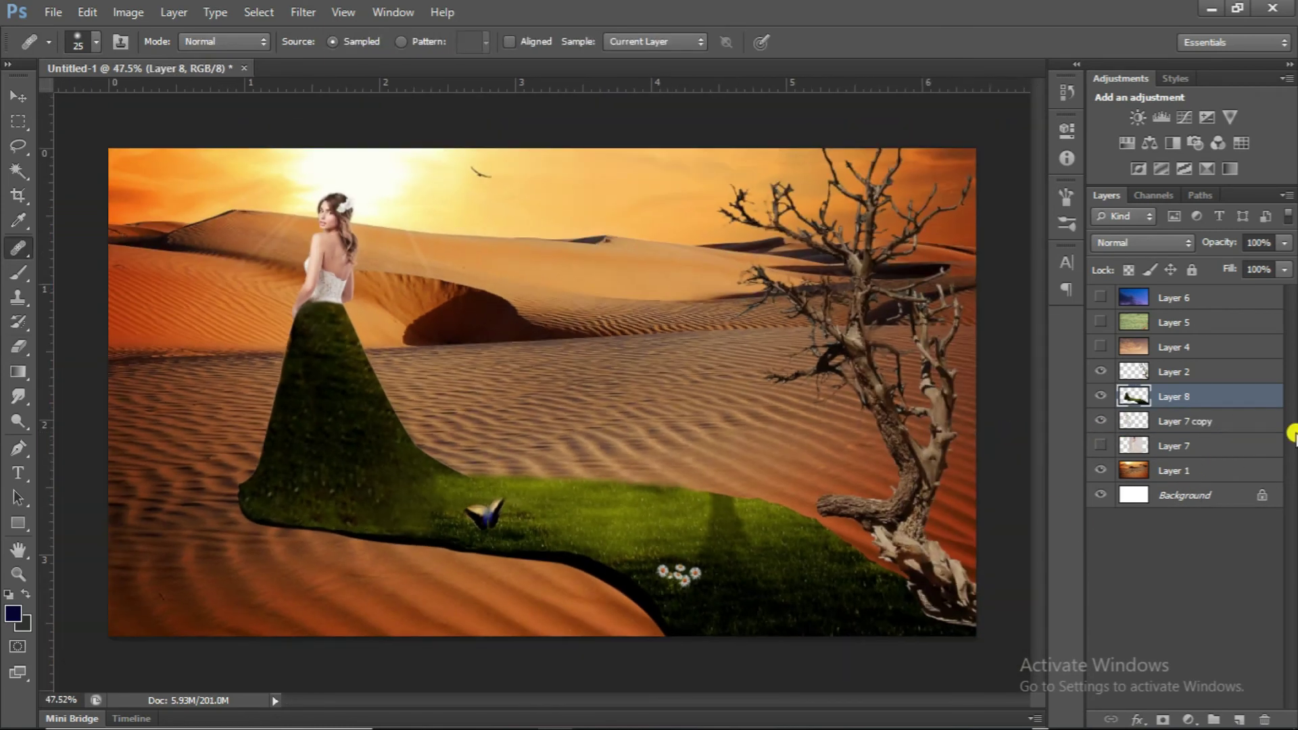
# Show the poppy-field Layer 5 and scale it down to about 35%
pyautogui.click(1100, 323)
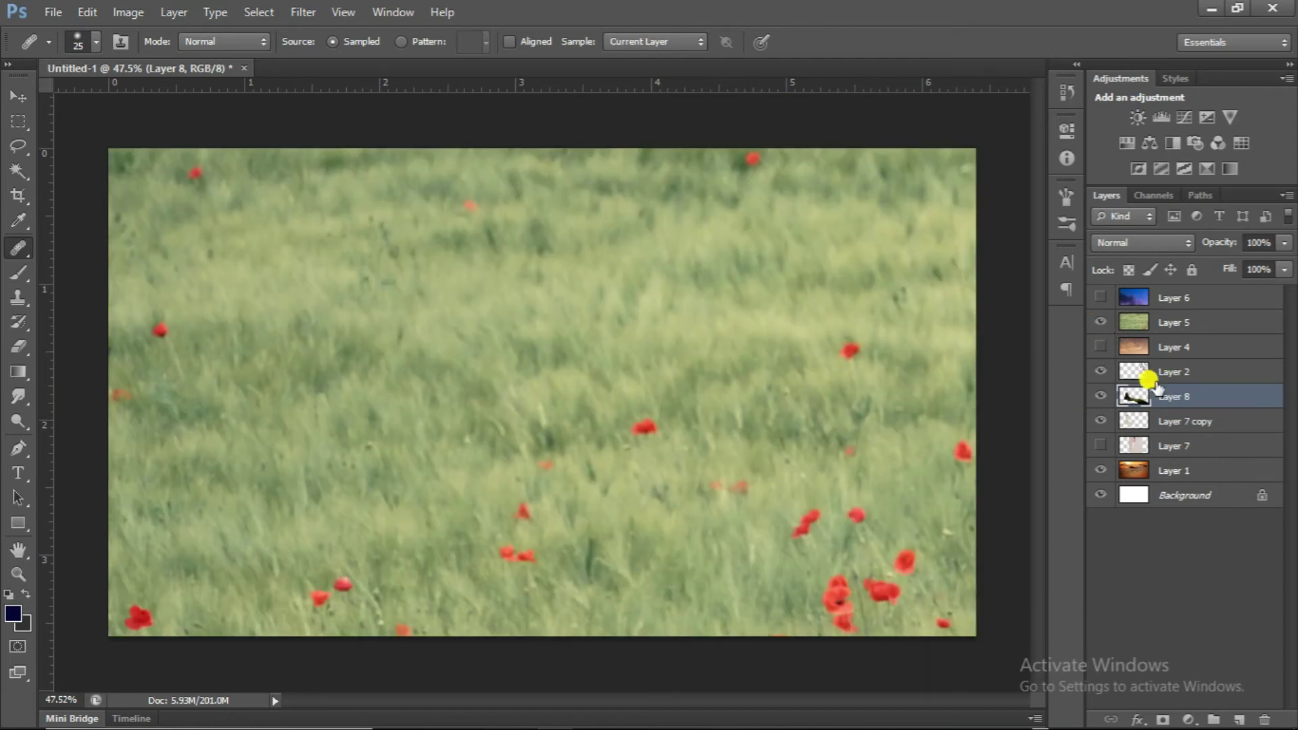
pyautogui.click(1148, 323)
pyautogui.hotkey('ctrl', 't')
pyautogui.scroll(-5, 669, 460)
pyautogui.scroll(-5, 696, 500)
pyautogui.scroll(-1, 712, 511)
pyautogui.moveTo(891, 628); pyautogui.dragTo(652, 399)
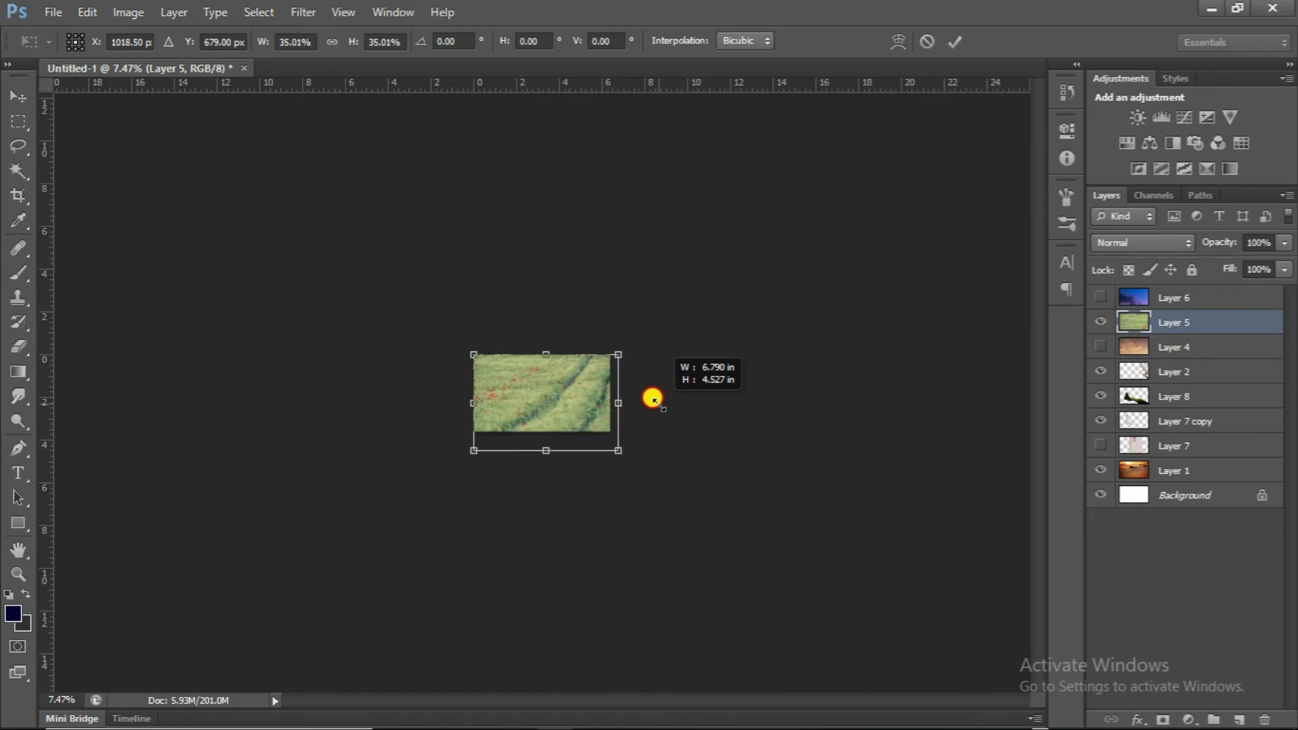
# Flip the poppy field horizontally, tilt it about 14°, and place it over the dunes
pyautogui.scroll(6, 807, 473)
pyautogui.rightClick(682, 461)
pyautogui.click(750, 428)
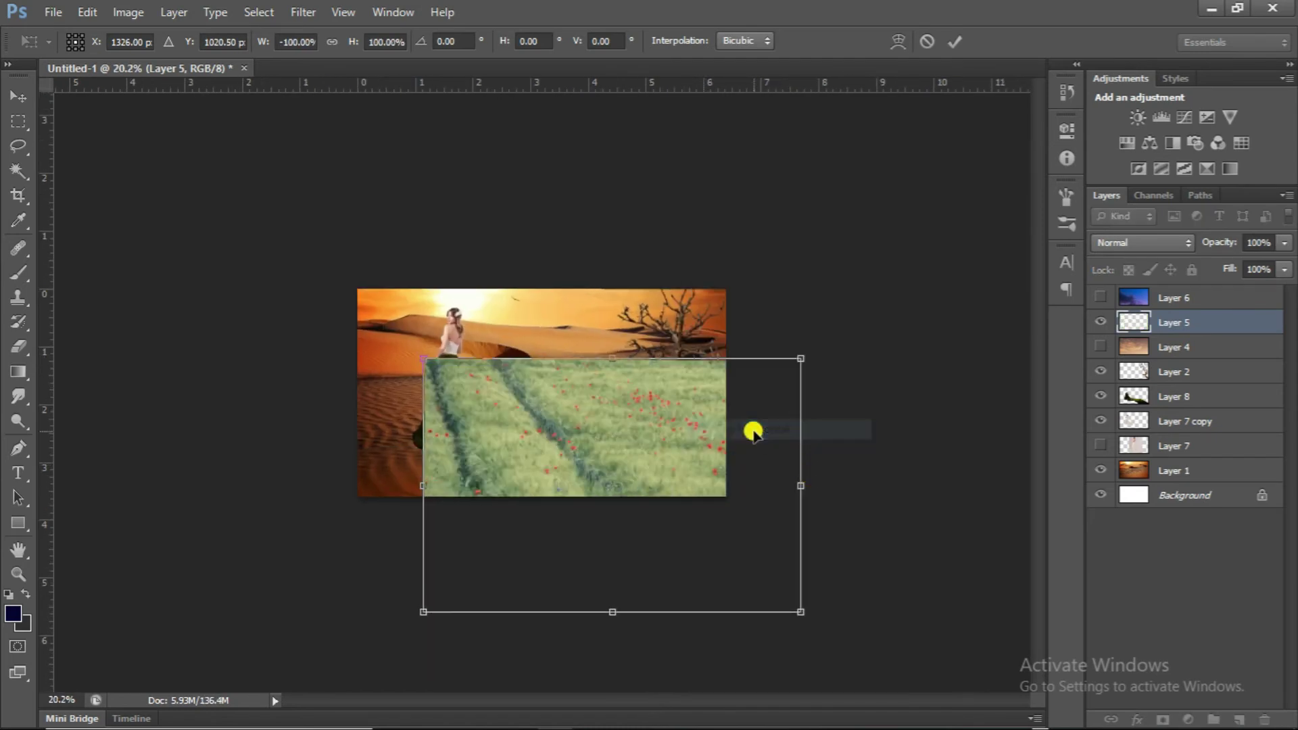
pyautogui.scroll(1, 672, 456)
pyautogui.moveTo(871, 508); pyautogui.dragTo(858, 449)
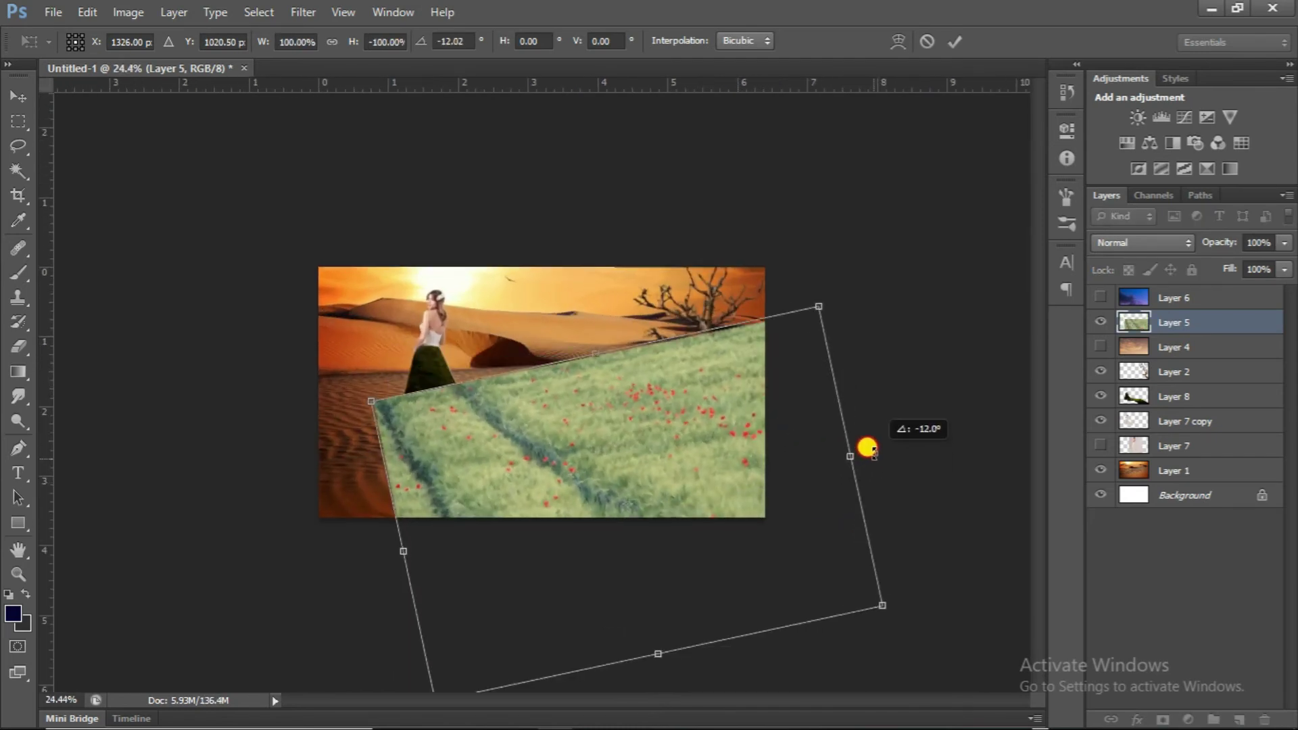
pyautogui.moveTo(781, 477); pyautogui.dragTo(681, 515)
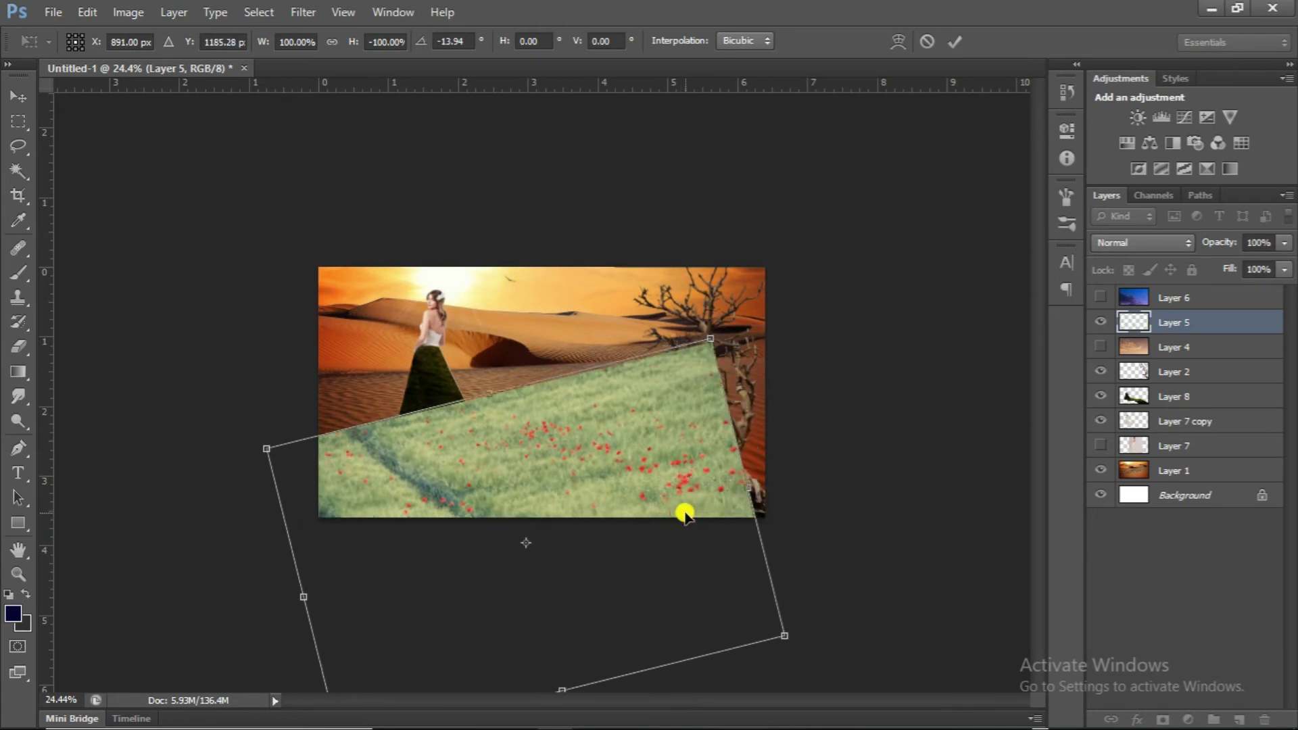
pyautogui.press('Return')
pyautogui.press('j')
pyautogui.scroll(2, 703, 487)
# Cycle the poppy field's blend mode from Darken to Vivid Light
pyautogui.click(1179, 236)
pyautogui.click(1126, 59)
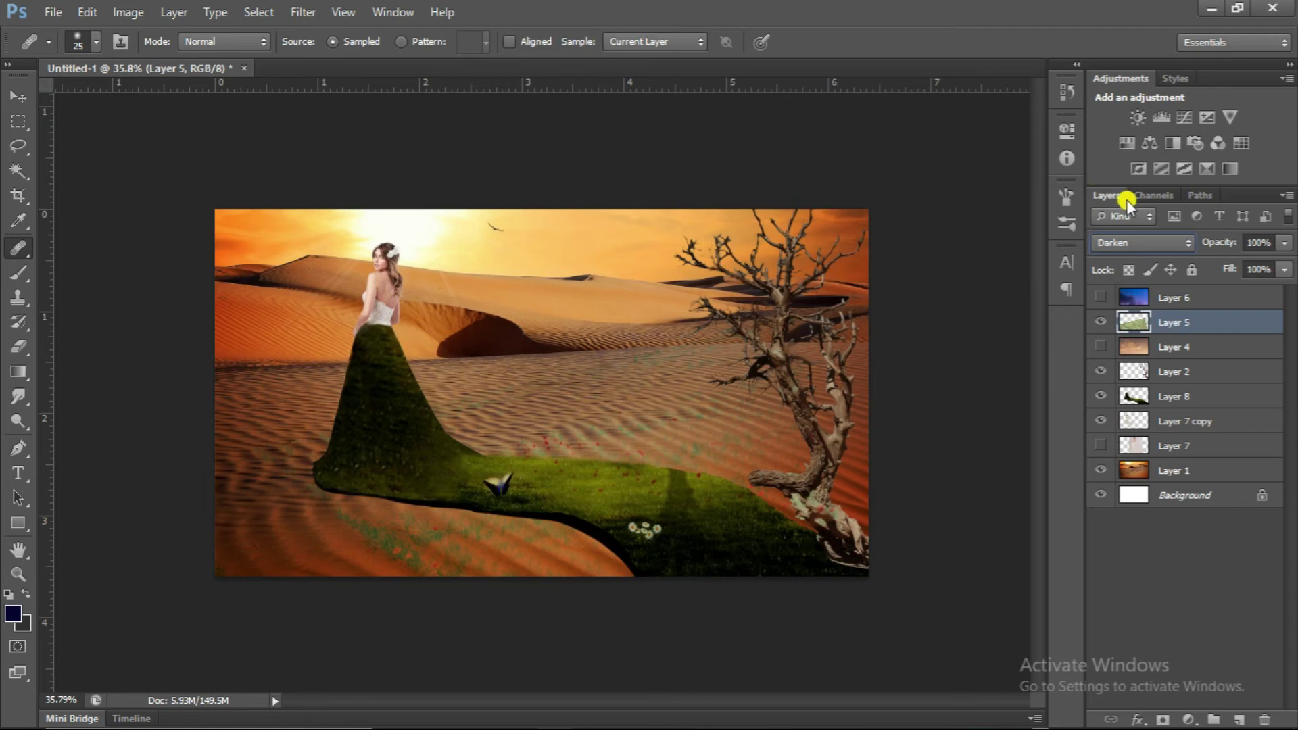
pyautogui.scroll(-1, 1146, 243)
pyautogui.scroll(-1, 1147, 243)
pyautogui.scroll(-1, 1146, 243)
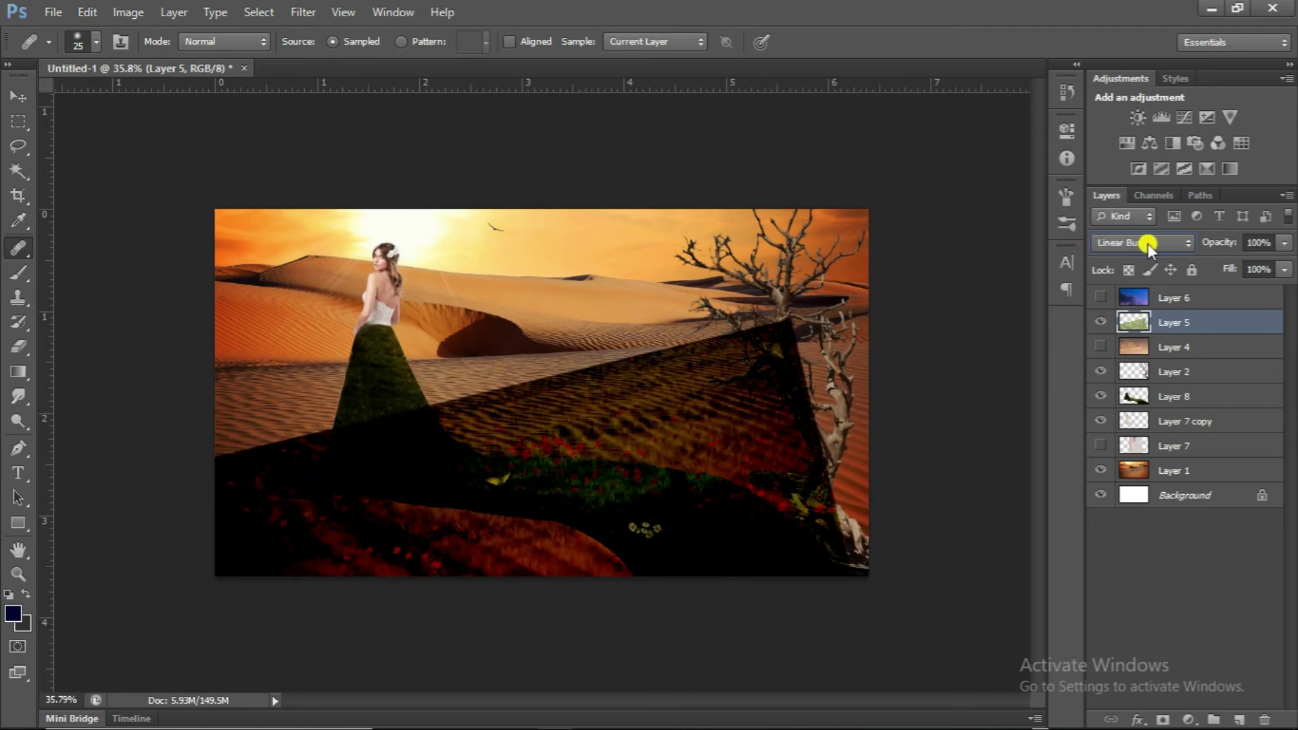
pyautogui.scroll(-2, 1146, 243)
pyautogui.scroll(-1, 1146, 243)
pyautogui.scroll(-2, 1146, 244)
pyautogui.scroll(-1, 1146, 243)
pyautogui.scroll(-1, 1146, 243)
pyautogui.scroll(-1, 1146, 243)
pyautogui.scroll(-1, 1146, 243)
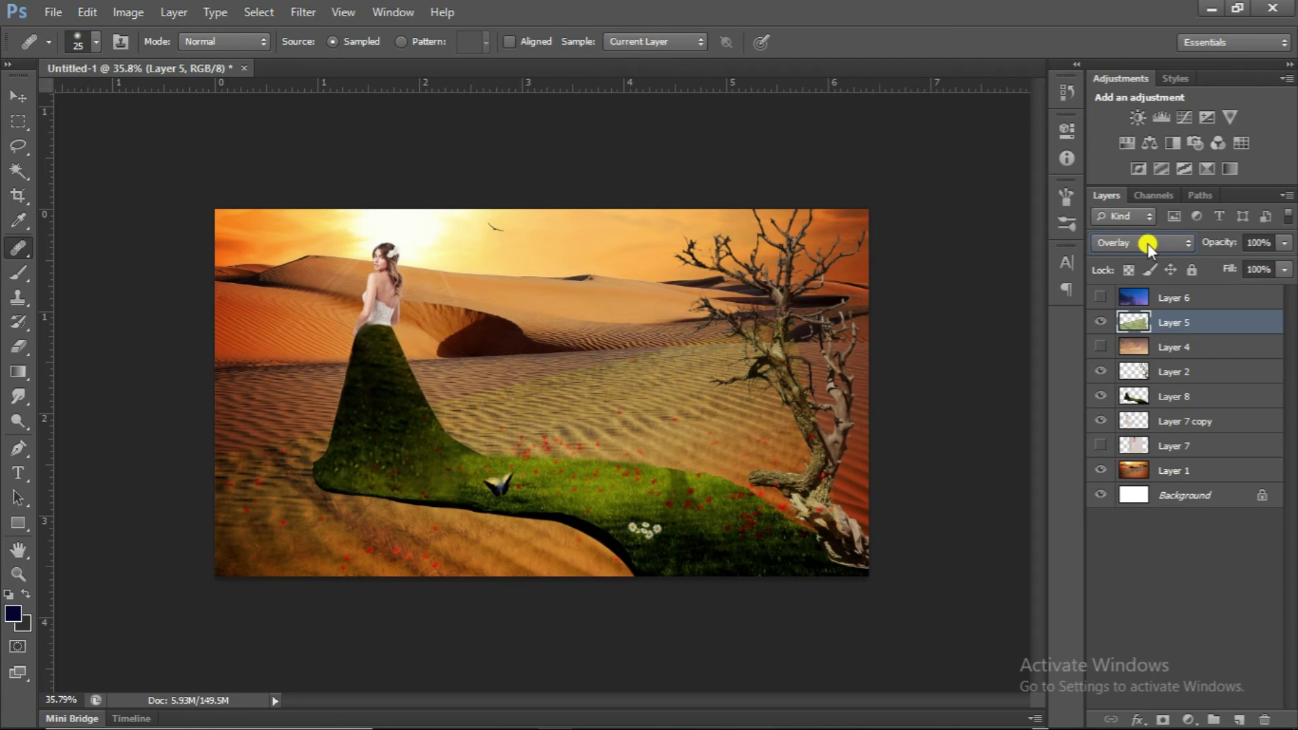
pyautogui.scroll(1, 1146, 243)
pyautogui.scroll(-2, 1146, 243)
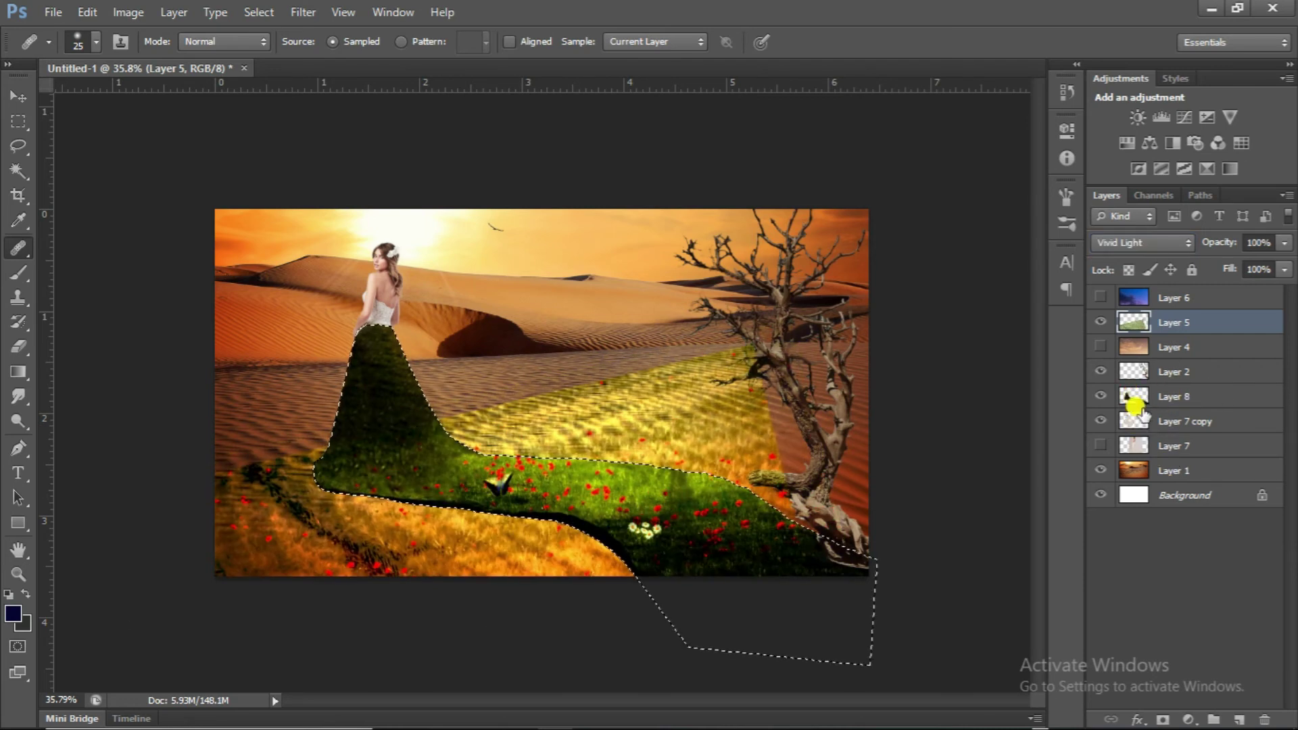
# Delete the poppy field outside the grass-train selection and deselect
pyautogui.hotkey('ctrl', 'shift', 'i')
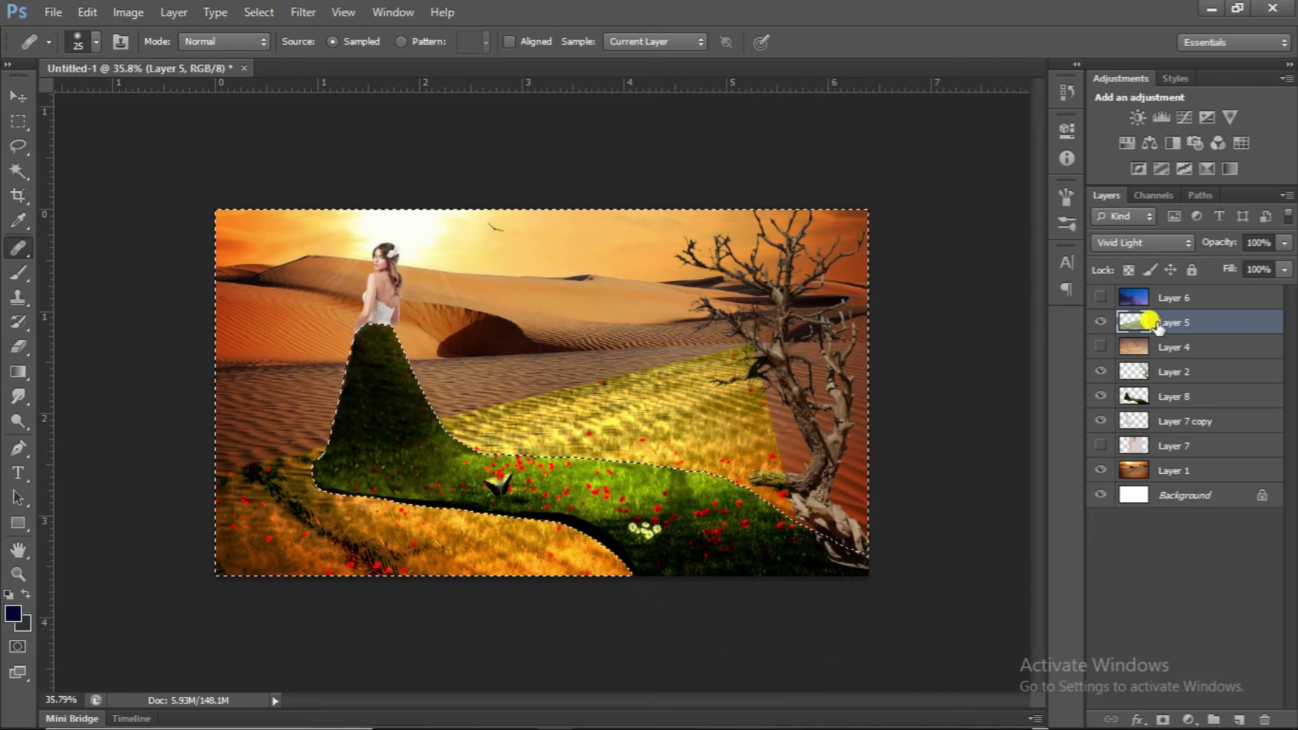
pyautogui.press('Delete')
pyautogui.hotkey('ctrl', 'd')
pyautogui.scroll(2, 515, 525)
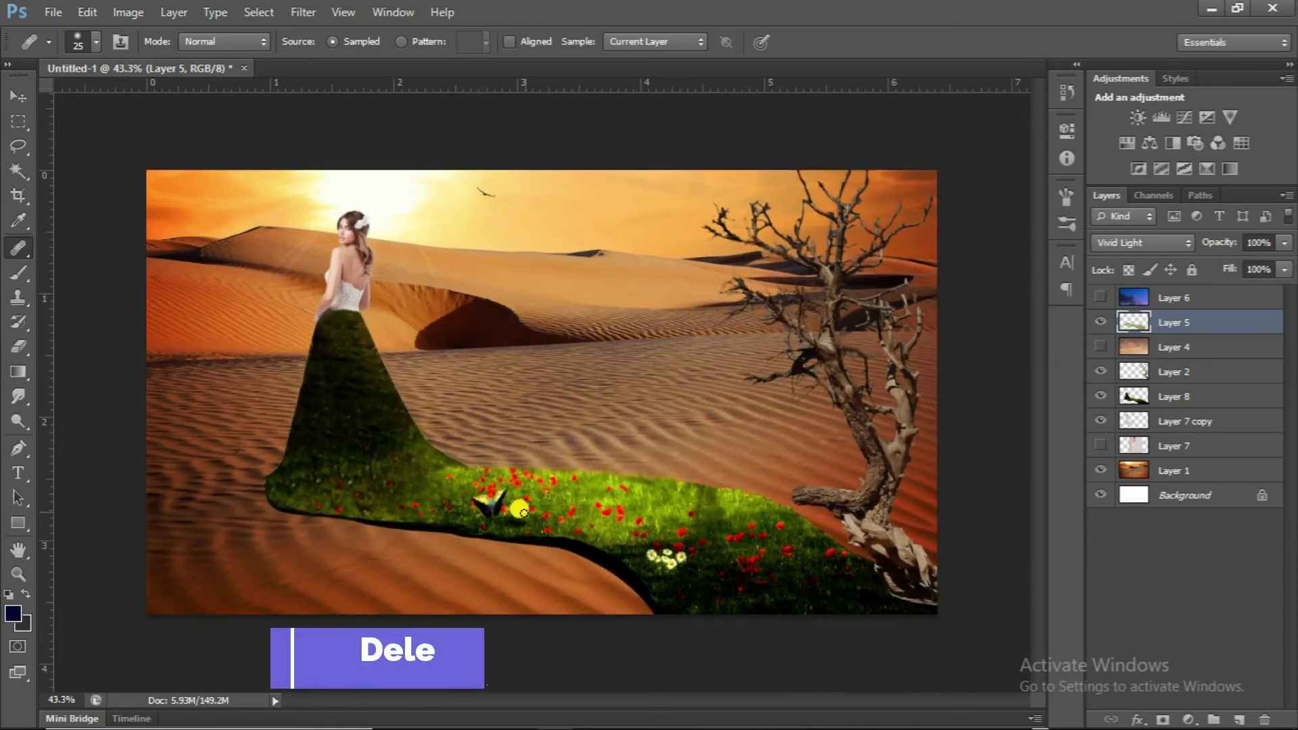
pyautogui.scroll(-1, 520, 527)
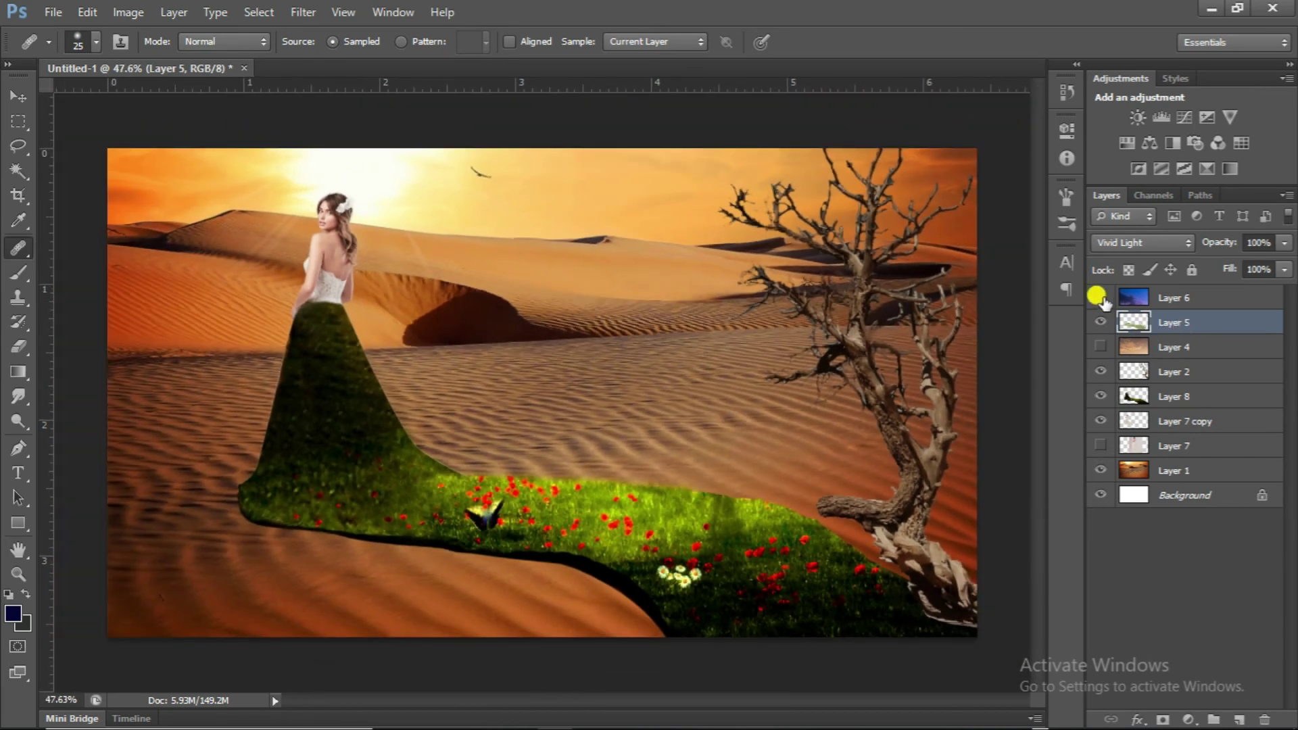
# Show Layer 6's boat-lake sunset, scale it to about 28%, and move it right
pyautogui.click(1096, 298)
pyautogui.scroll(-2, 1060, 342)
pyautogui.hotkey('alt', ']')
pyautogui.hotkey('ctrl', 't')
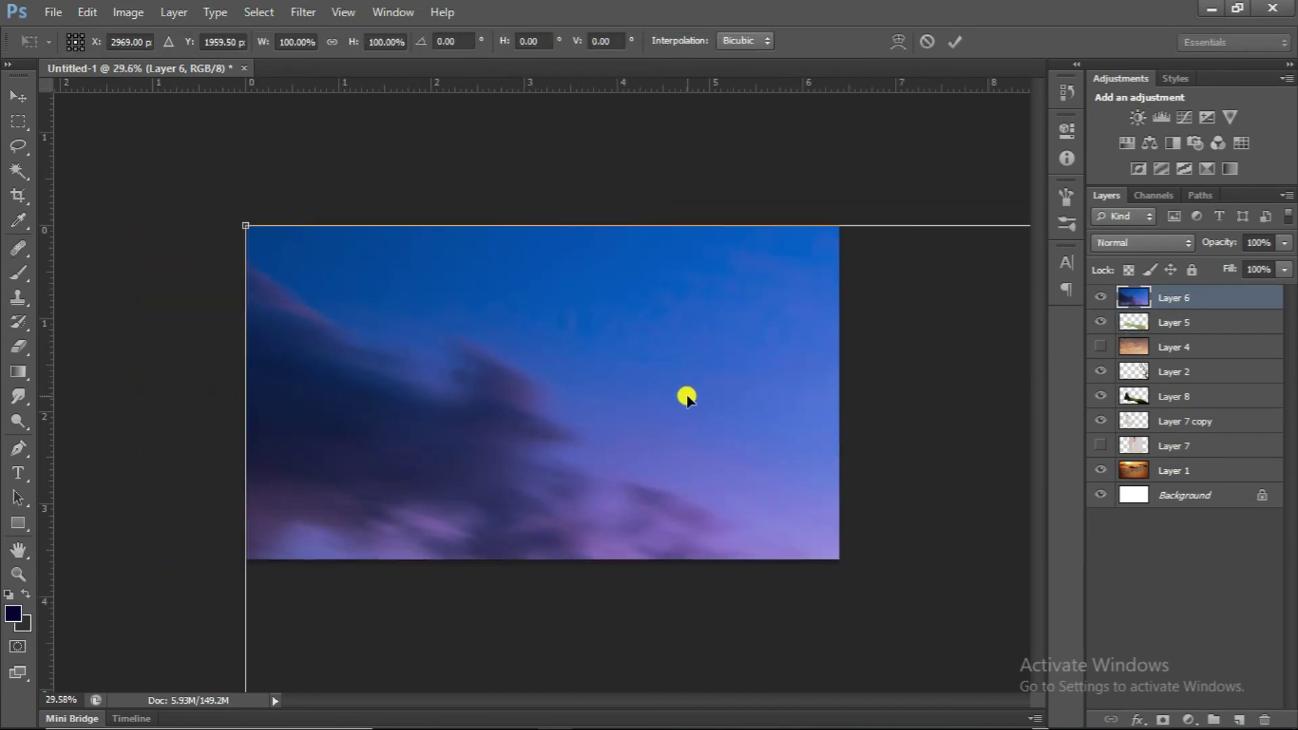
pyautogui.scroll(-5, 686, 398)
pyautogui.scroll(-2, 747, 464)
pyautogui.moveTo(826, 585); pyautogui.dragTo(617, 417)
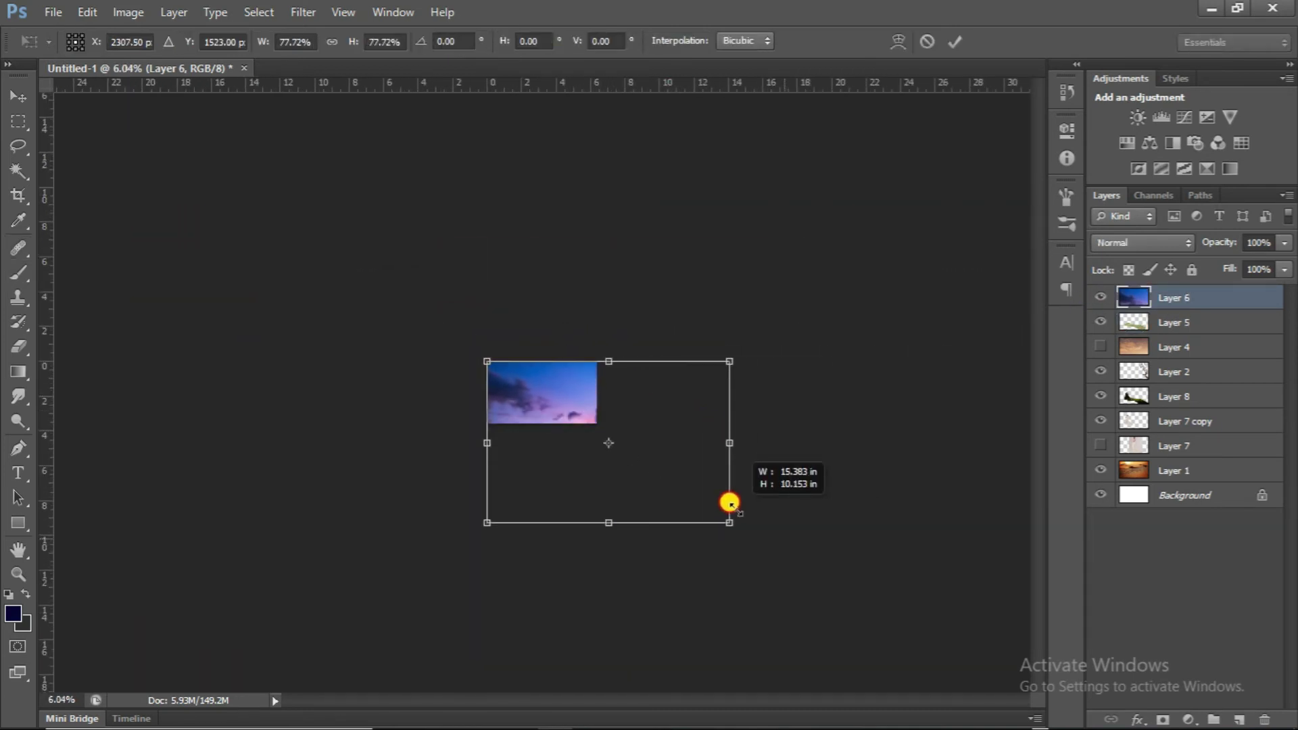
pyautogui.scroll(2, 632, 469)
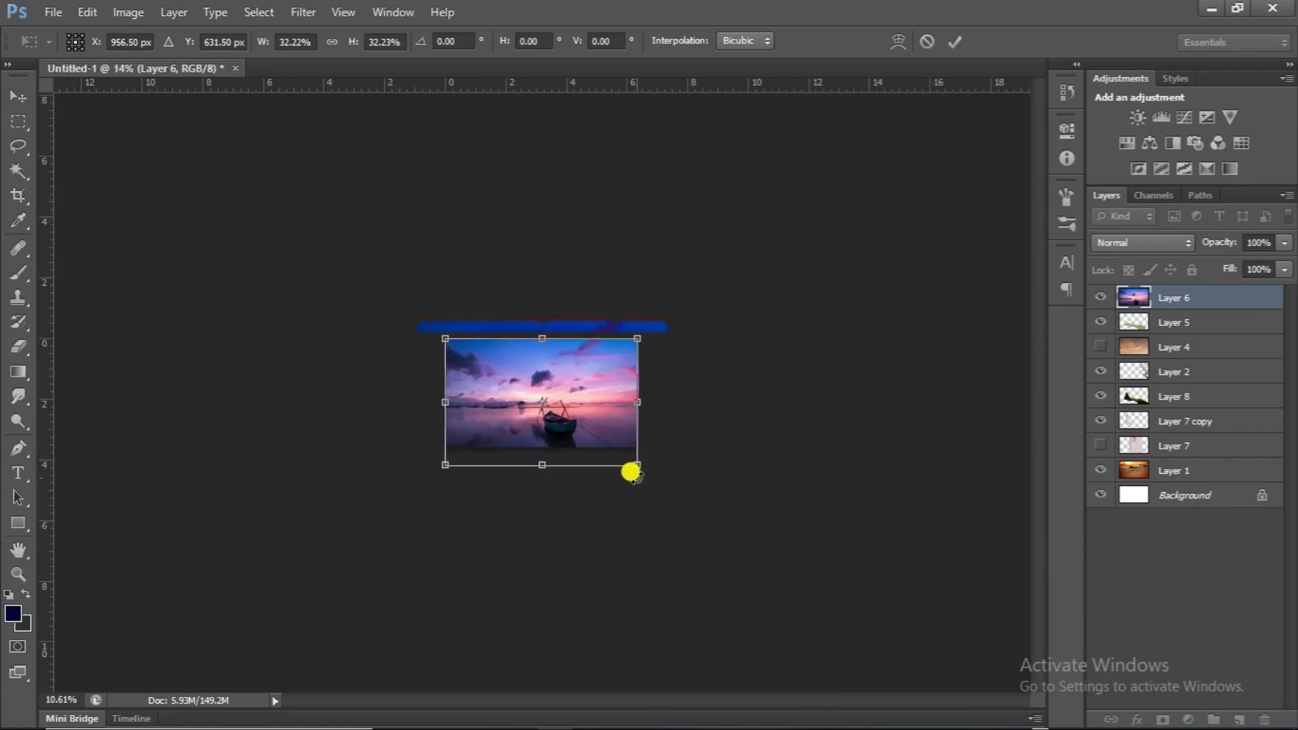
pyautogui.scroll(4, 677, 508)
pyautogui.moveTo(750, 557)
pyautogui.mouseDown()
pyautogui.moveTo(660, 478)
pyautogui.moveTo(832, 500)
pyautogui.moveTo(778, 438)
pyautogui.mouseUp()
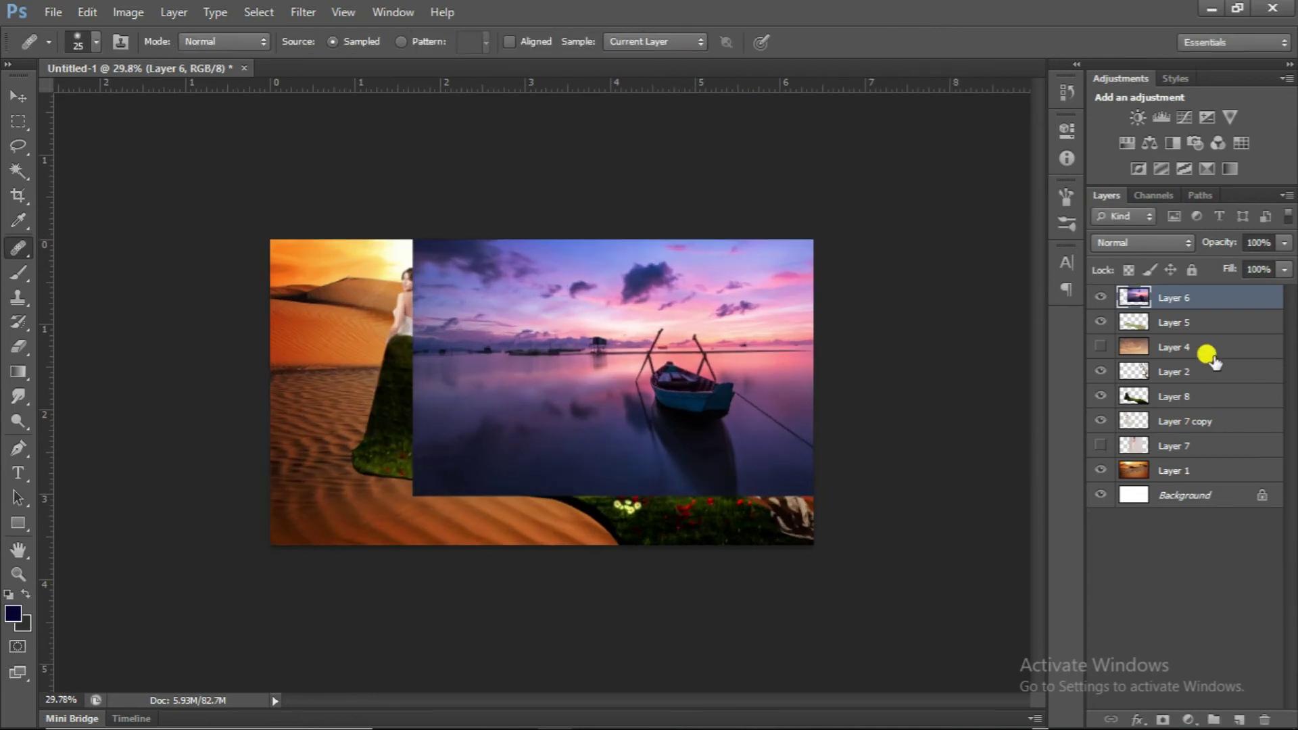
# Cycle Layer 6 through blend modes, starting at Lighten and settling on Hard Light
pyautogui.click(1163, 242)
pyautogui.click(1196, 141)
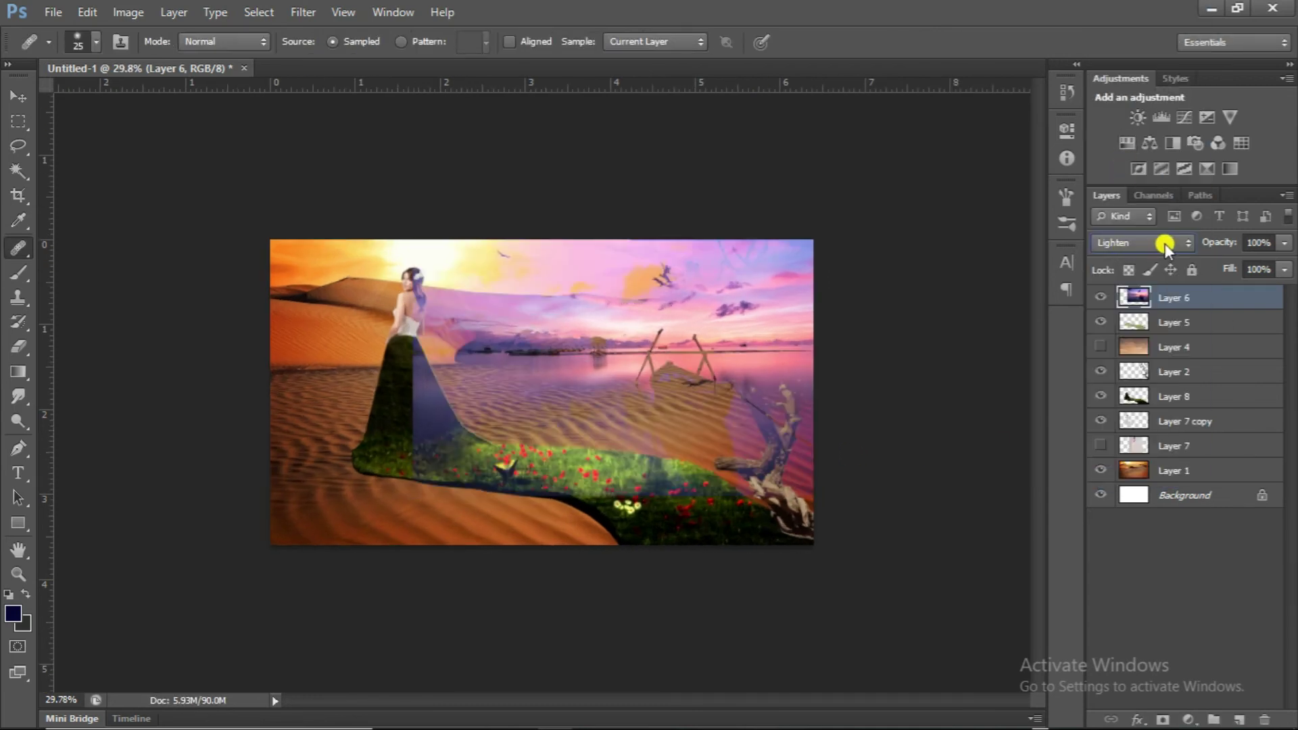
pyautogui.scroll(-2, 1165, 243)
pyautogui.scroll(-1, 1165, 243)
pyautogui.scroll(-2, 1165, 243)
pyautogui.scroll(-1, 1165, 243)
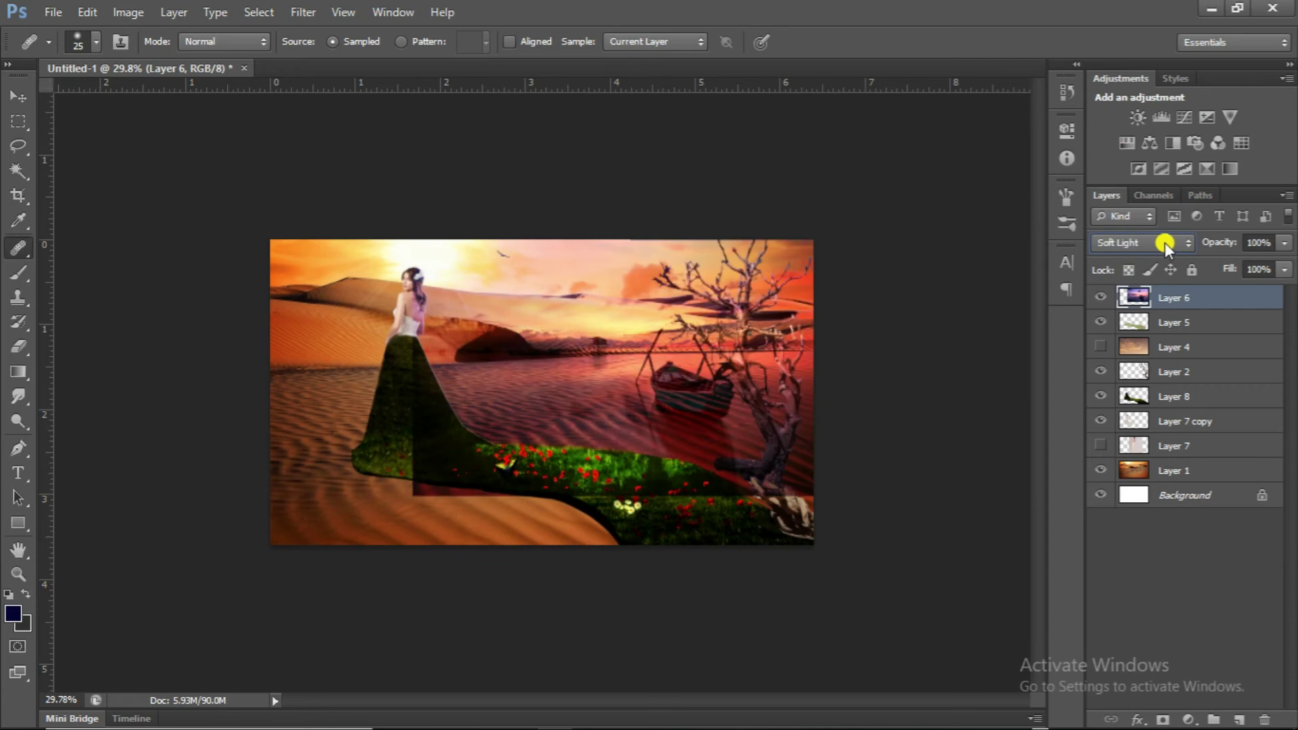
pyautogui.scroll(1, 1164, 242)
pyautogui.scroll(-1, 1163, 242)
pyautogui.scroll(-1, 1163, 242)
pyautogui.scroll(-1, 1164, 242)
pyautogui.scroll(1, 1164, 241)
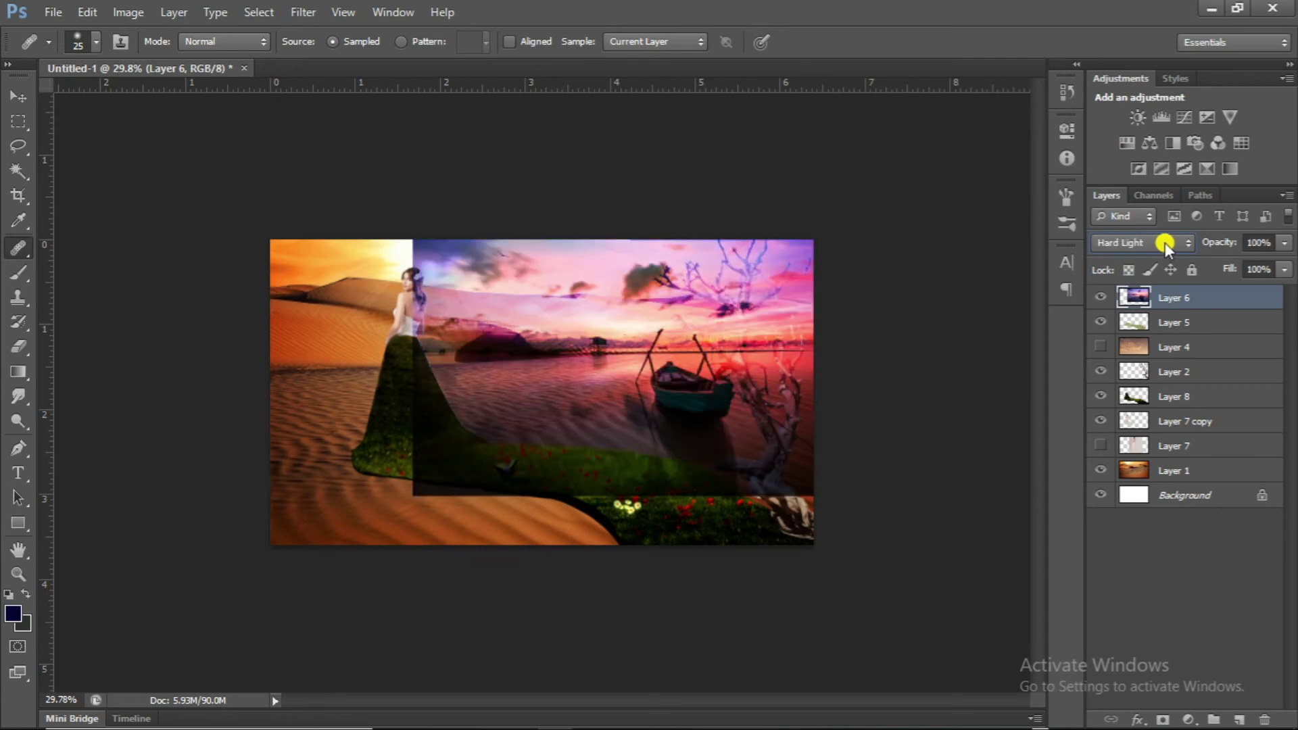
pyautogui.scroll(-1, 1164, 242)
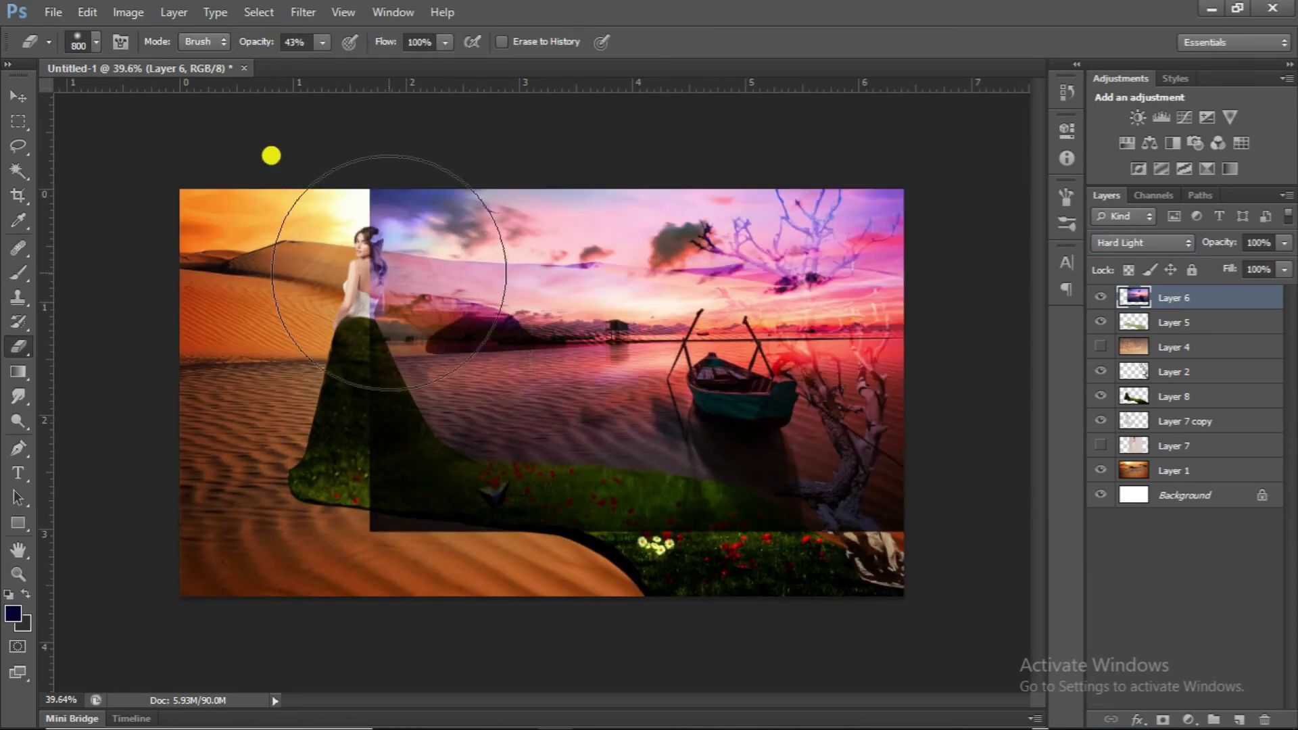
# Erase Layer 6's overlay from the grass train, dead tree and upper sky at 43% opacity
pyautogui.press('[')
pyautogui.press('[')
pyautogui.press('[')
pyautogui.moveTo(436, 488); pyautogui.dragTo(379, 485)
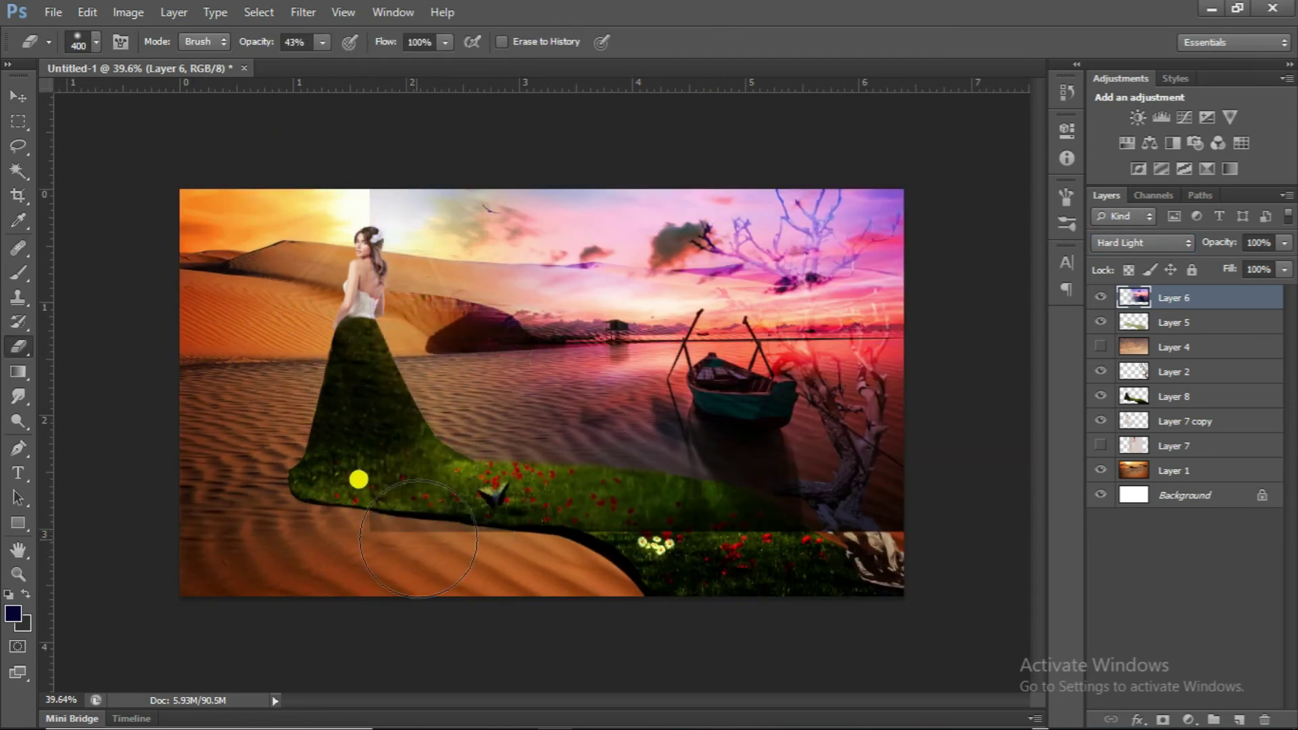
pyautogui.moveTo(417, 535); pyautogui.dragTo(580, 520)
pyautogui.press('[')
pyautogui.moveTo(818, 203)
pyautogui.mouseDown()
pyautogui.moveTo(833, 414)
pyautogui.moveTo(884, 189)
pyautogui.moveTo(834, 342)
pyautogui.moveTo(806, 183)
pyautogui.mouseUp()
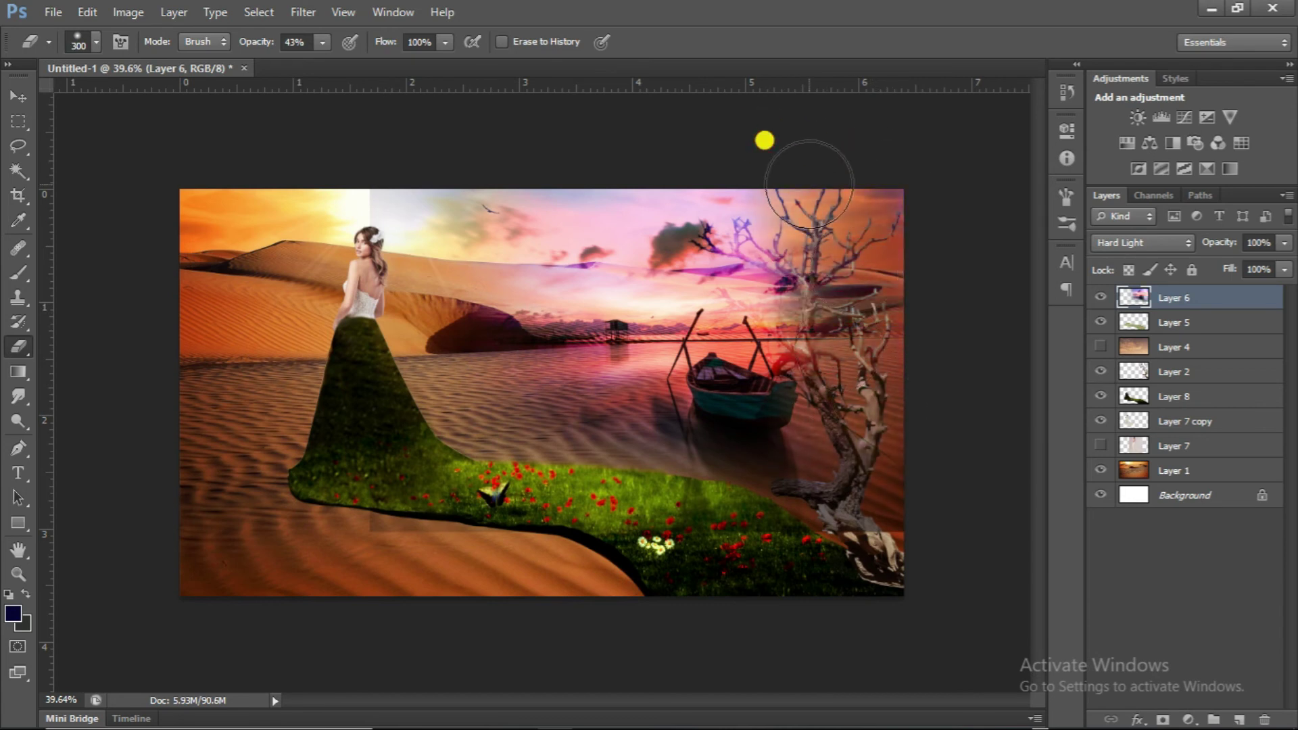
pyautogui.press(']')
pyautogui.press(']')
pyautogui.press(']')
pyautogui.press(']')
pyautogui.moveTo(458, 209); pyautogui.dragTo(798, 130)
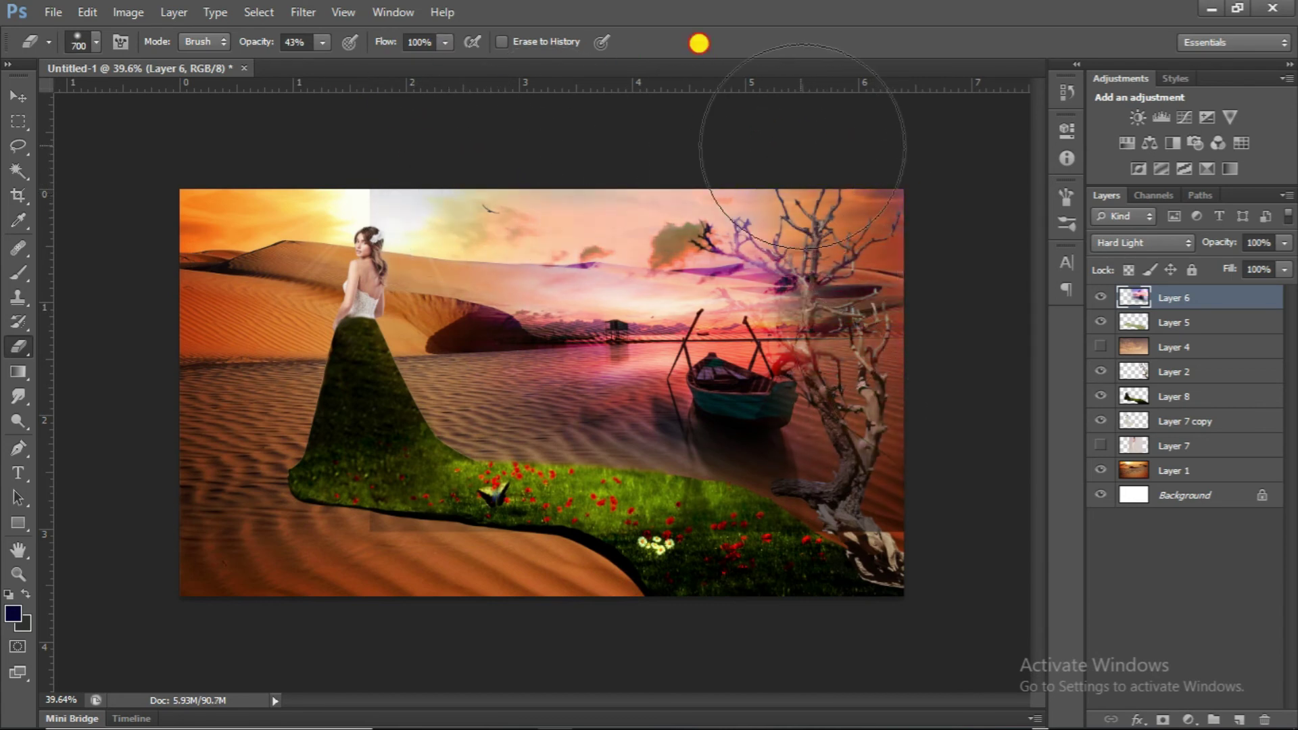
pyautogui.scroll(1, 797, 115)
pyautogui.press('[')
pyautogui.press('[')
pyautogui.press('[')
# Nudge the lake layer further left with a free transform and commit it
pyautogui.hotkey('ctrl', 't')
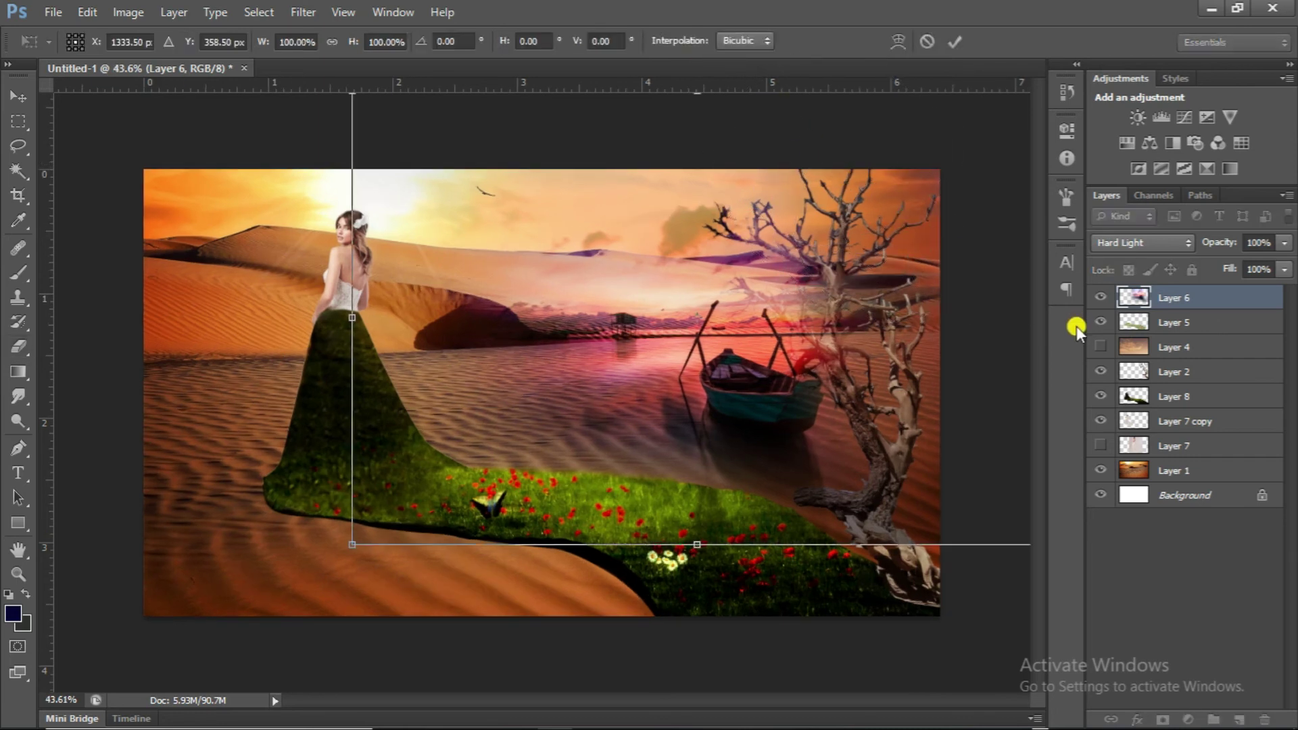
pyautogui.hotkey('shift', 'Left')
pyautogui.hotkey('shift', 'Left')
pyautogui.hotkey('shift', 'Left')
pyautogui.hotkey('shift', 'Left')
pyautogui.hotkey('shift', 'Left')
pyautogui.hotkey('shift', 'Left')
pyautogui.hotkey('shift', 'Left')
pyautogui.hotkey('shift', 'Left')
pyautogui.hotkey('shift', 'Left')
pyautogui.hotkey('shift', 'Left')
pyautogui.hotkey('shift', 'Left')
pyautogui.hotkey('shift', 'Left')
pyautogui.hotkey('shift', 'Left')
pyautogui.hotkey('shift', 'Left')
pyautogui.hotkey('shift', 'Left')
pyautogui.press('Return')
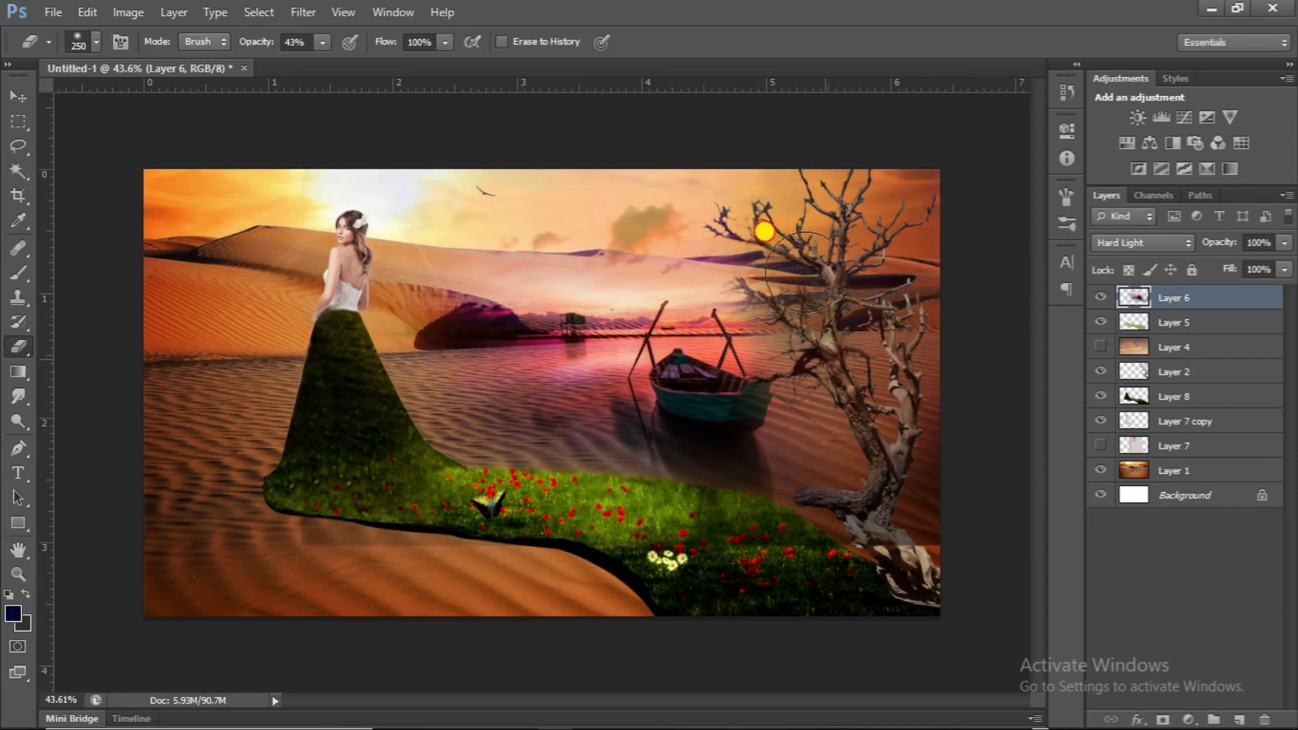
pyautogui.hotkey('ctrl', 't')
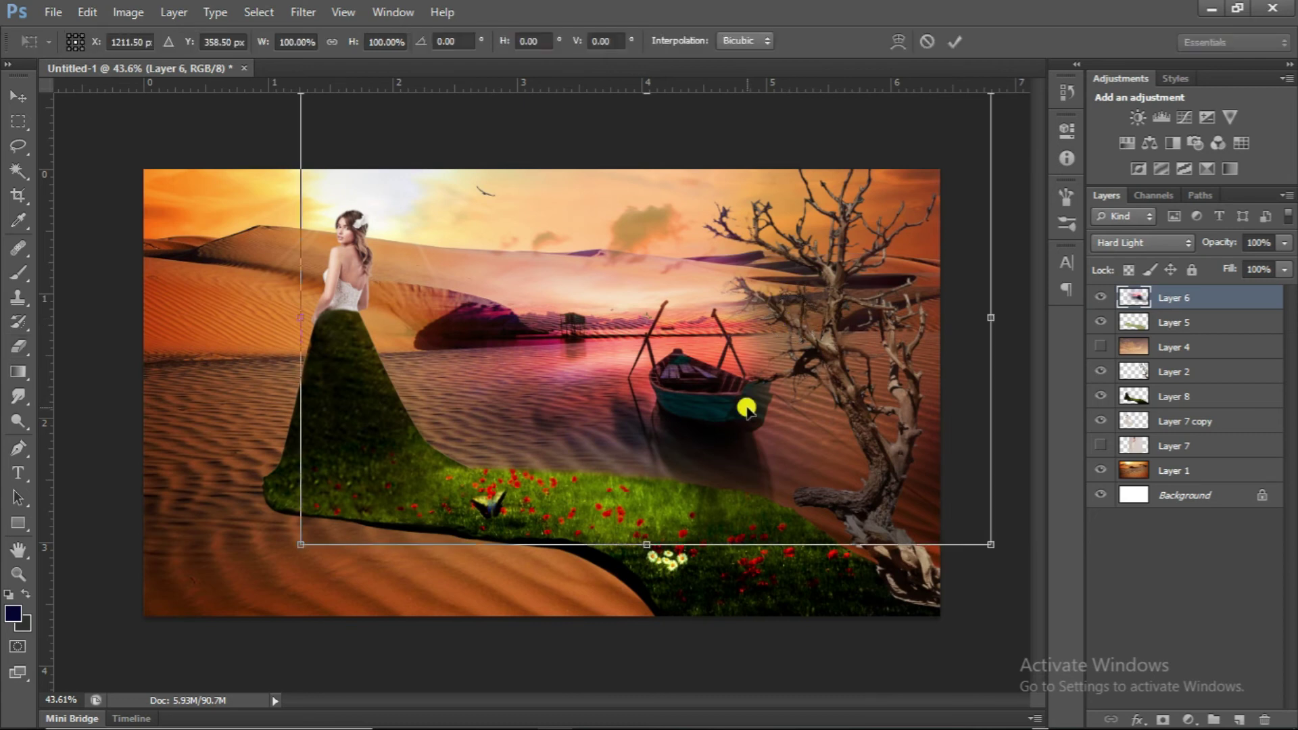
pyautogui.press('Return')
pyautogui.scroll(2, 610, 309)
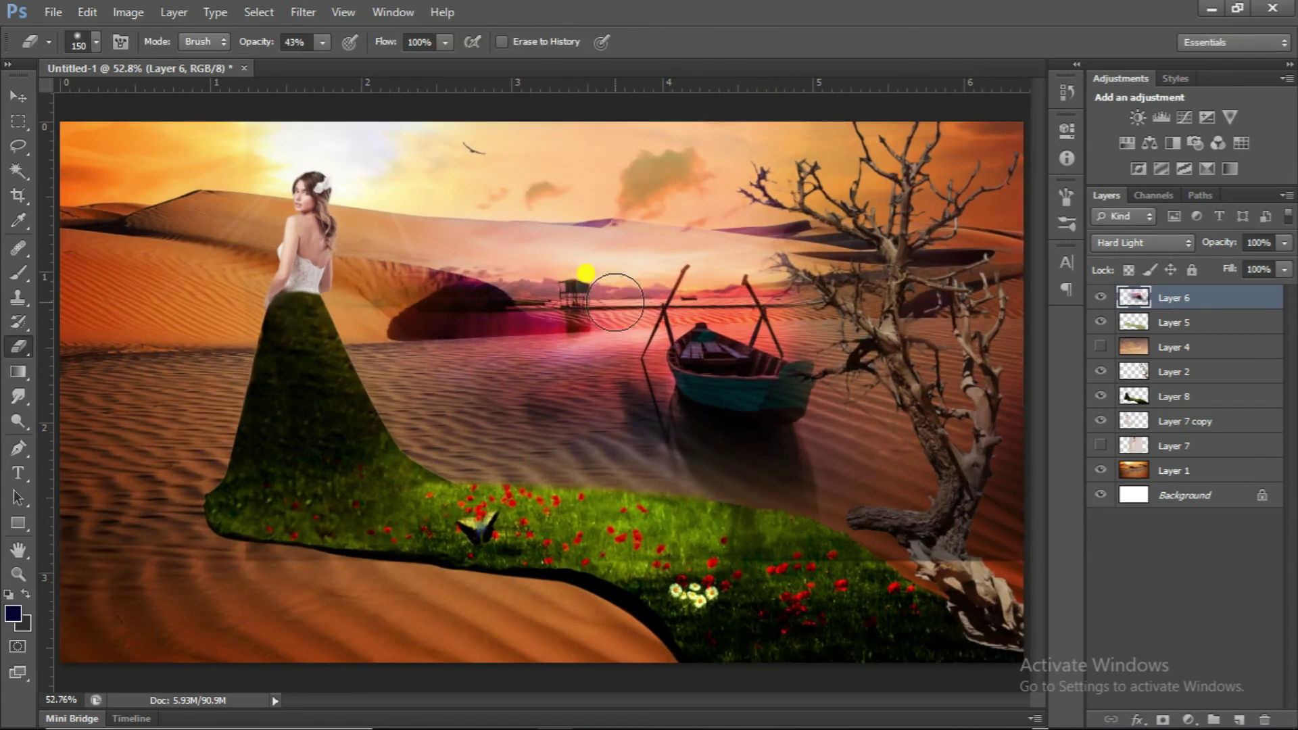
pyautogui.scroll(-1, 615, 302)
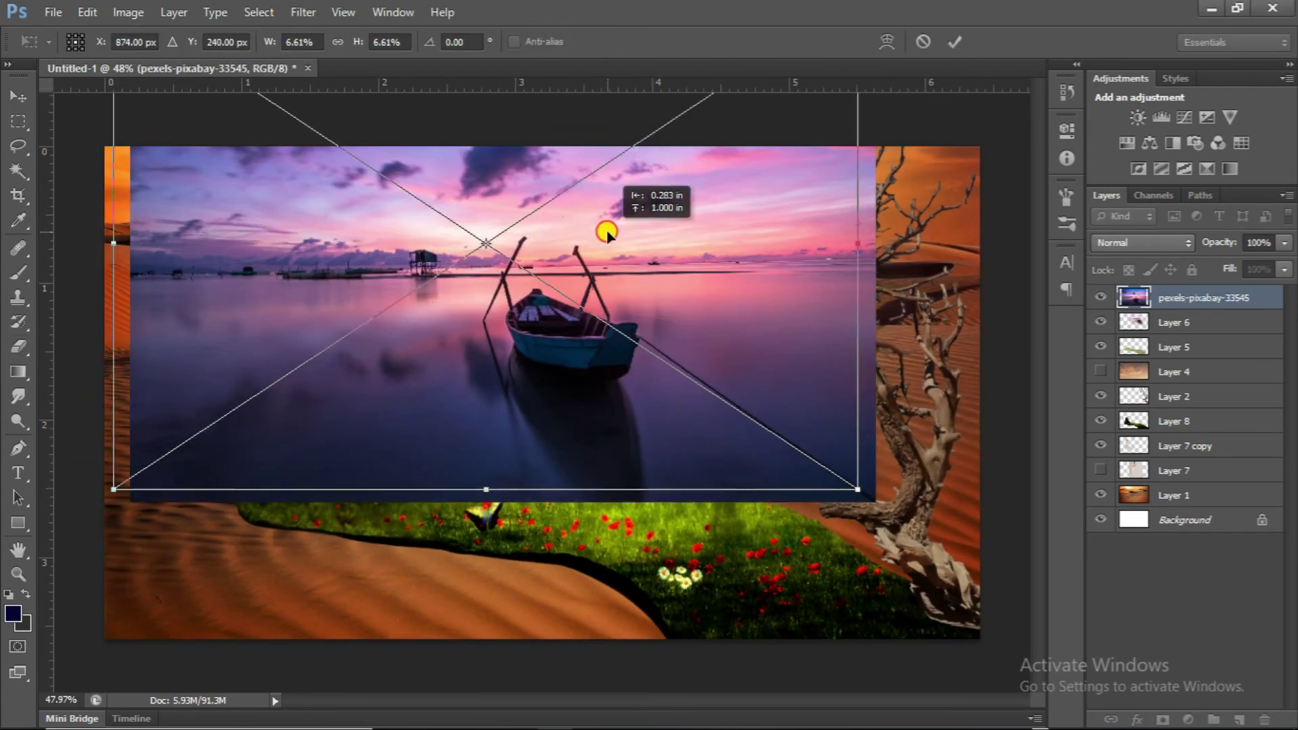
# Scale the placed pexels-pixabay-33545 sunset photo to span the canvas width
pyautogui.scroll(-1, 804, 292)
pyautogui.scroll(-1, 820, 301)
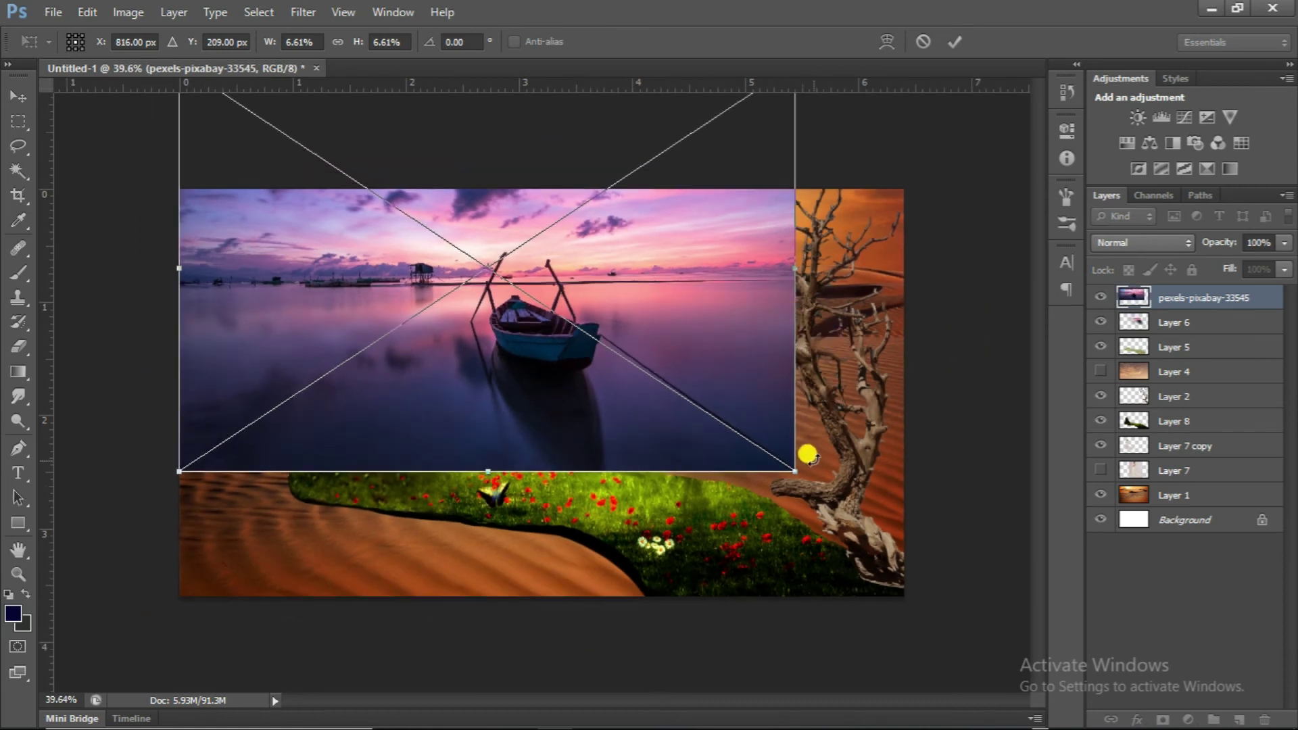
pyautogui.moveTo(798, 470); pyautogui.dragTo(923, 554)
pyautogui.hotkey('shift', 'alt', 'h')
pyautogui.press('e')
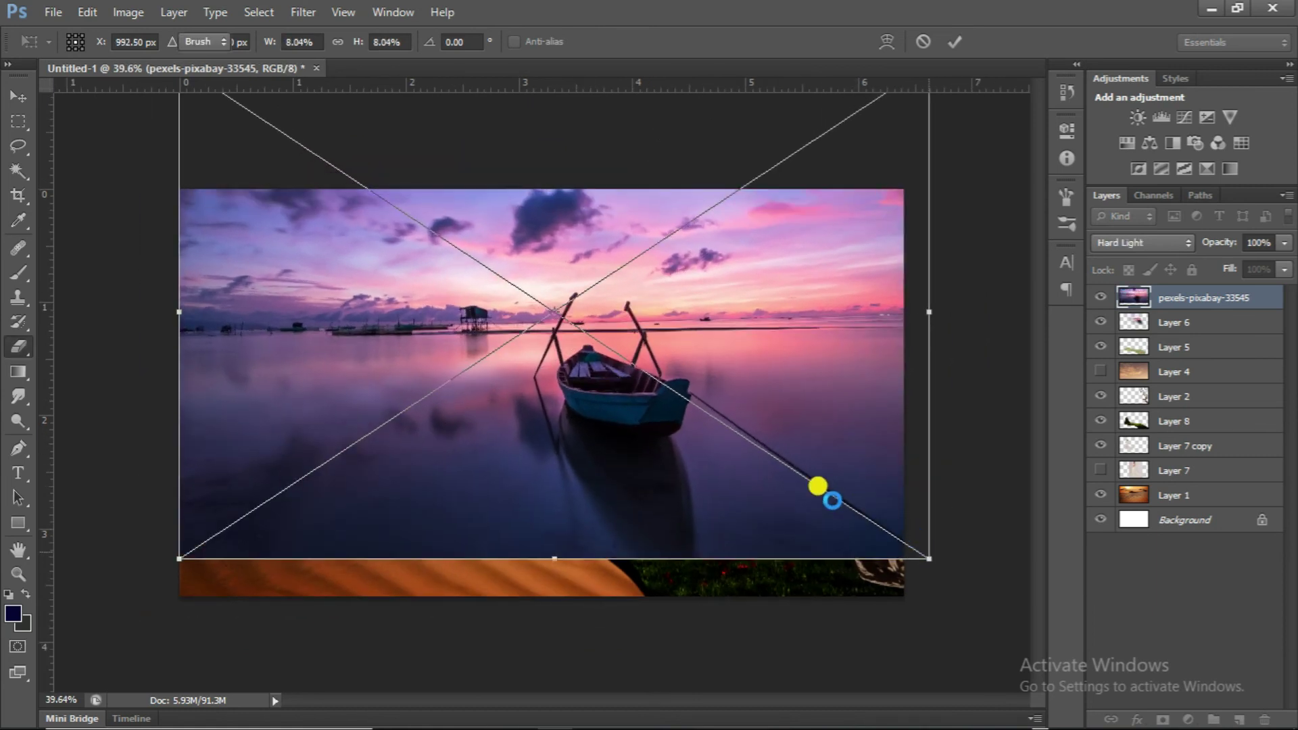
pyautogui.press('Return')
# Rasterize the sunset photo and delete everything below its horizon
pyautogui.press('m')
pyautogui.moveTo(189, 332); pyautogui.dragTo(1018, 624)
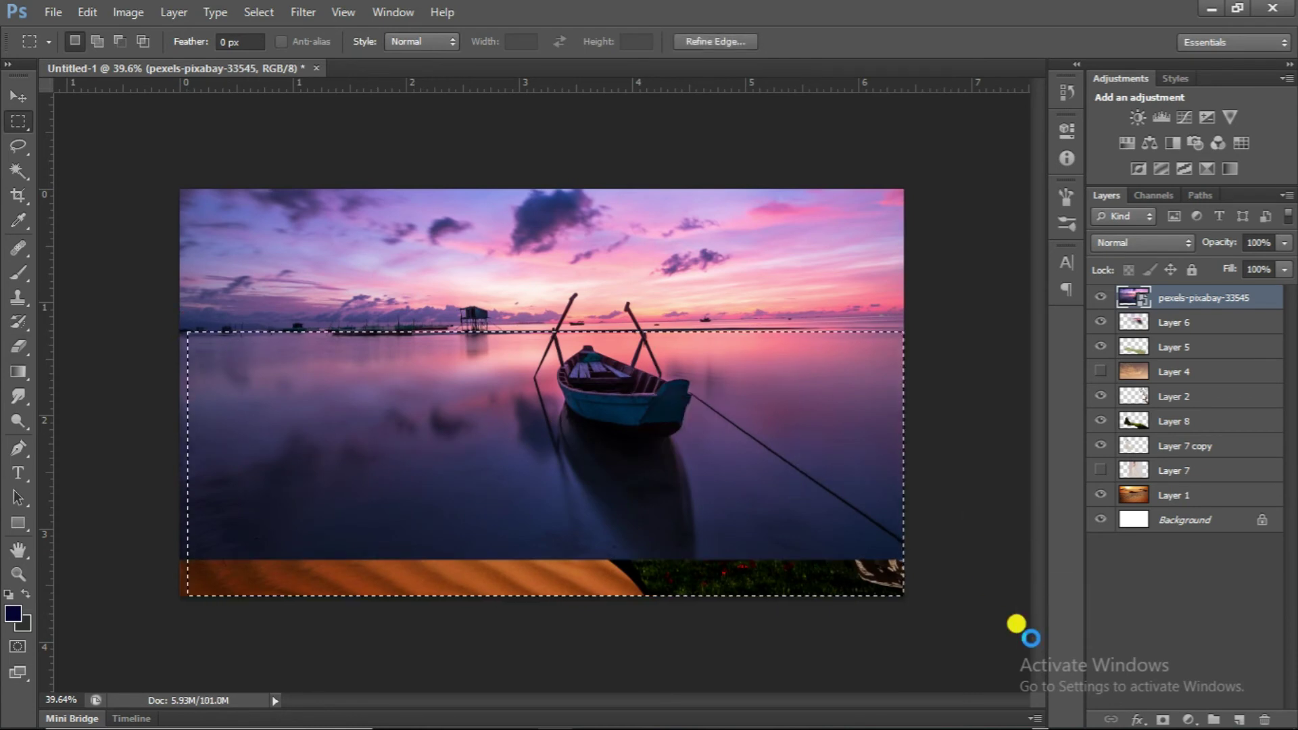
pyautogui.press('Delete')
pyautogui.click(638, 292)
pyautogui.rightClick(1174, 300)
pyautogui.click(1075, 260)
pyautogui.press('Delete')
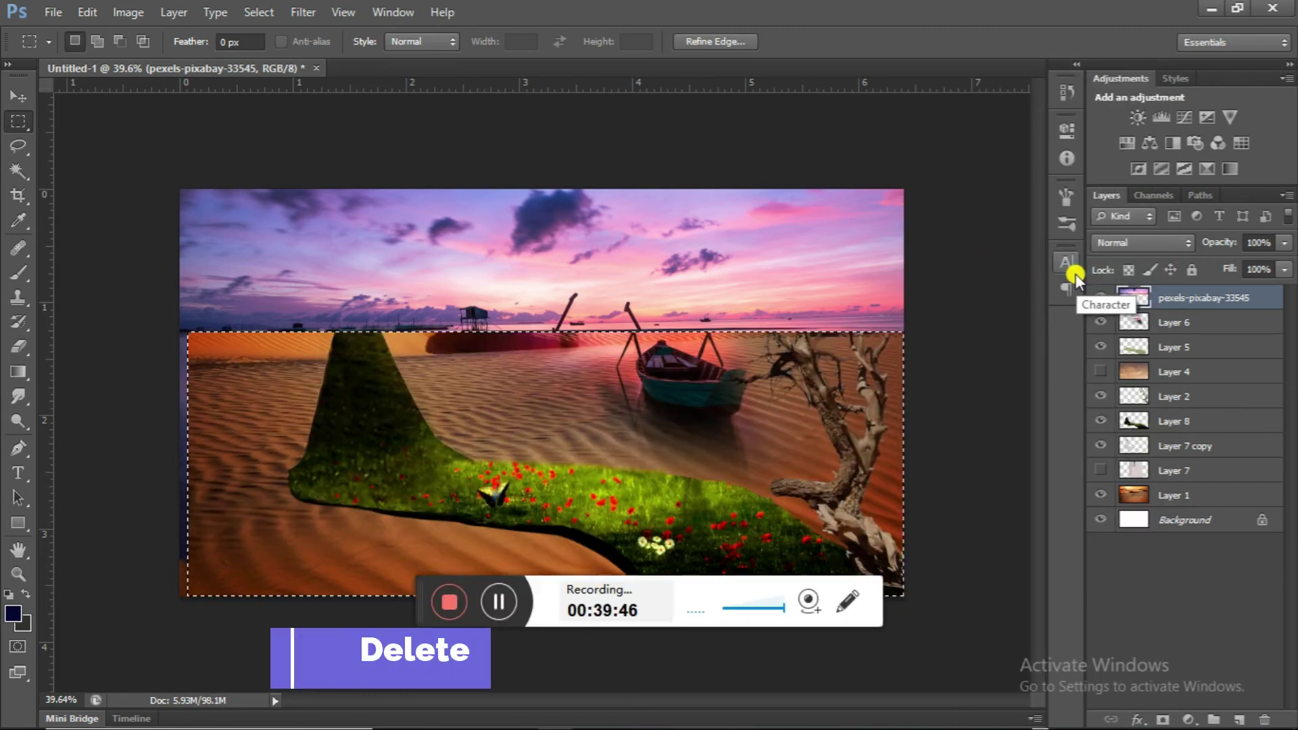
# Deselect and blend the new purple sky layer into the scene
pyautogui.click(500, 327)
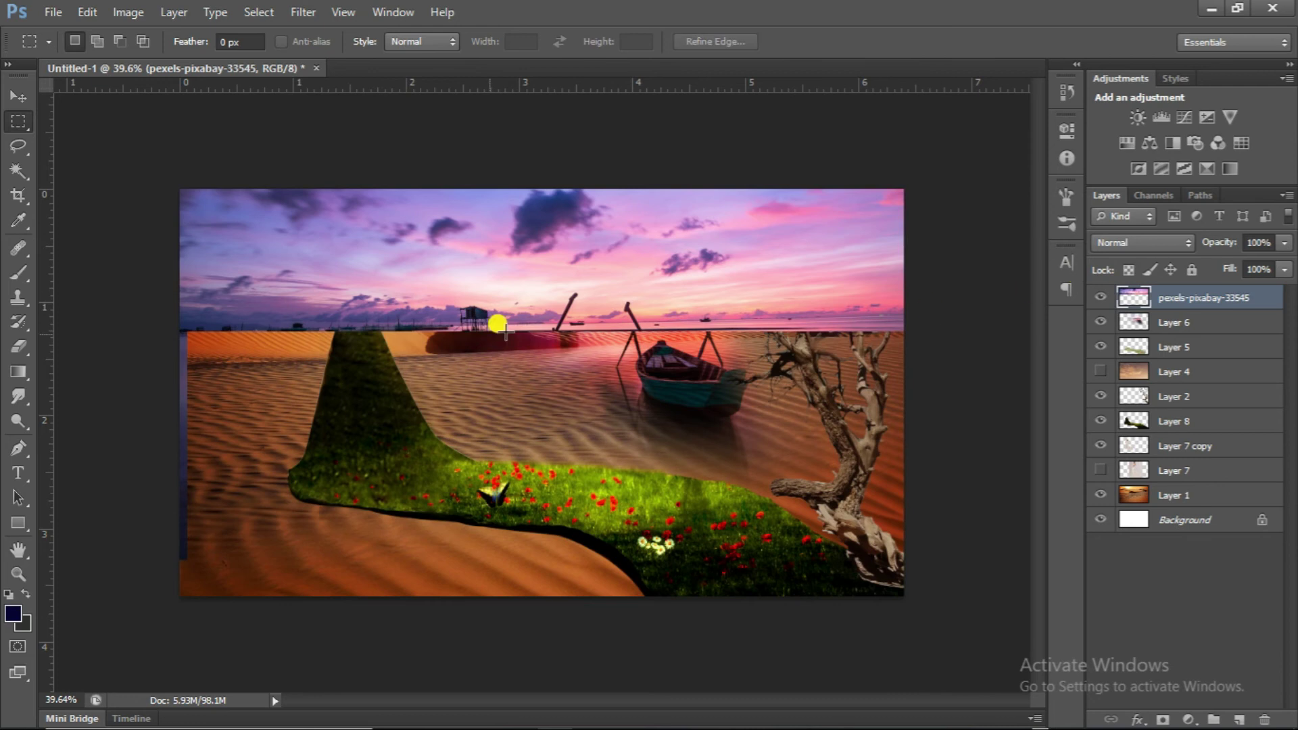
pyautogui.scroll(1, 501, 327)
pyautogui.click(1148, 243)
pyautogui.click(1124, 59)
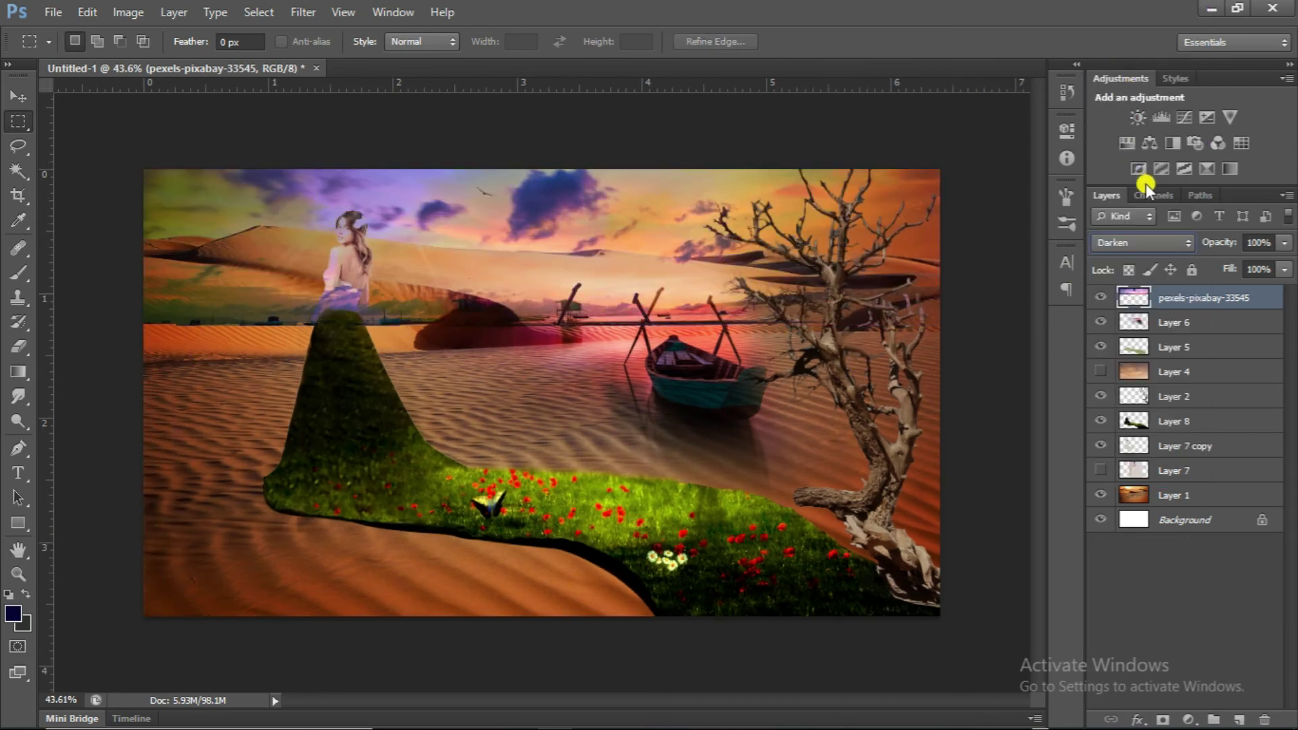
# Set Darker Color, erase sky tint from the dunes around the bride, and compare with Layer 6
pyautogui.scroll(-1, 1177, 244)
pyautogui.scroll(-1, 1177, 242)
pyautogui.scroll(-1, 1177, 242)
pyautogui.scroll(-2, 1177, 242)
pyautogui.scroll(-1, 1177, 242)
pyautogui.scroll(-1, 1177, 242)
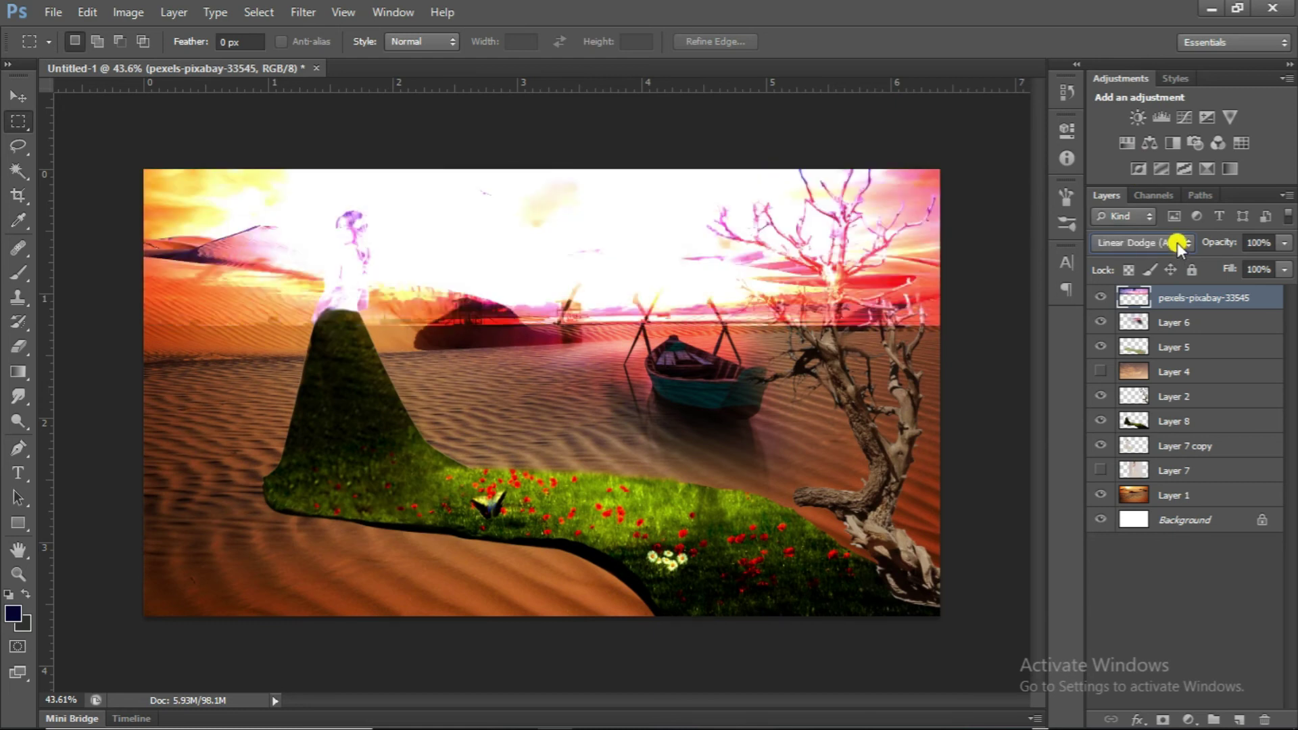
pyautogui.scroll(-1, 1177, 242)
pyautogui.scroll(-1, 1159, 243)
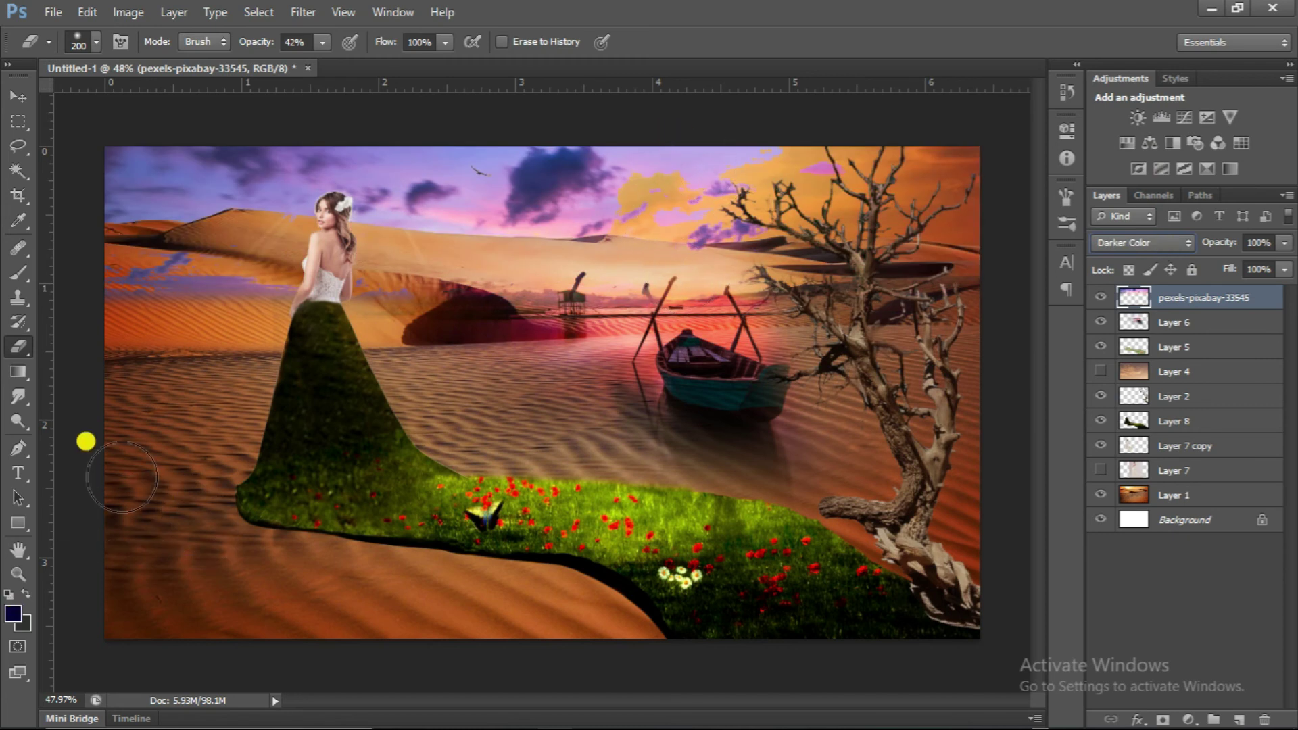
pyautogui.moveTo(357, 306)
pyautogui.mouseDown()
pyautogui.moveTo(177, 277)
pyautogui.moveTo(346, 321)
pyautogui.mouseUp()
pyautogui.scroll(1, 345, 321)
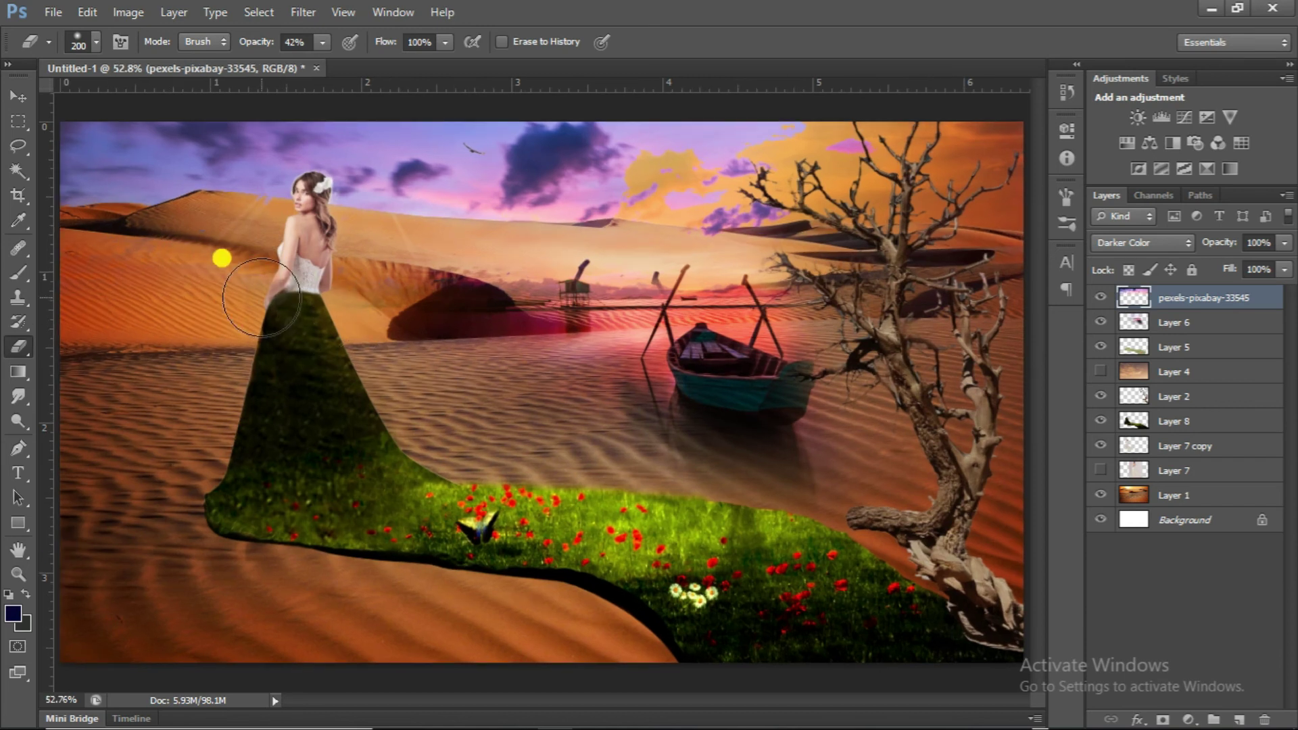
pyautogui.moveTo(254, 292); pyautogui.dragTo(94, 307)
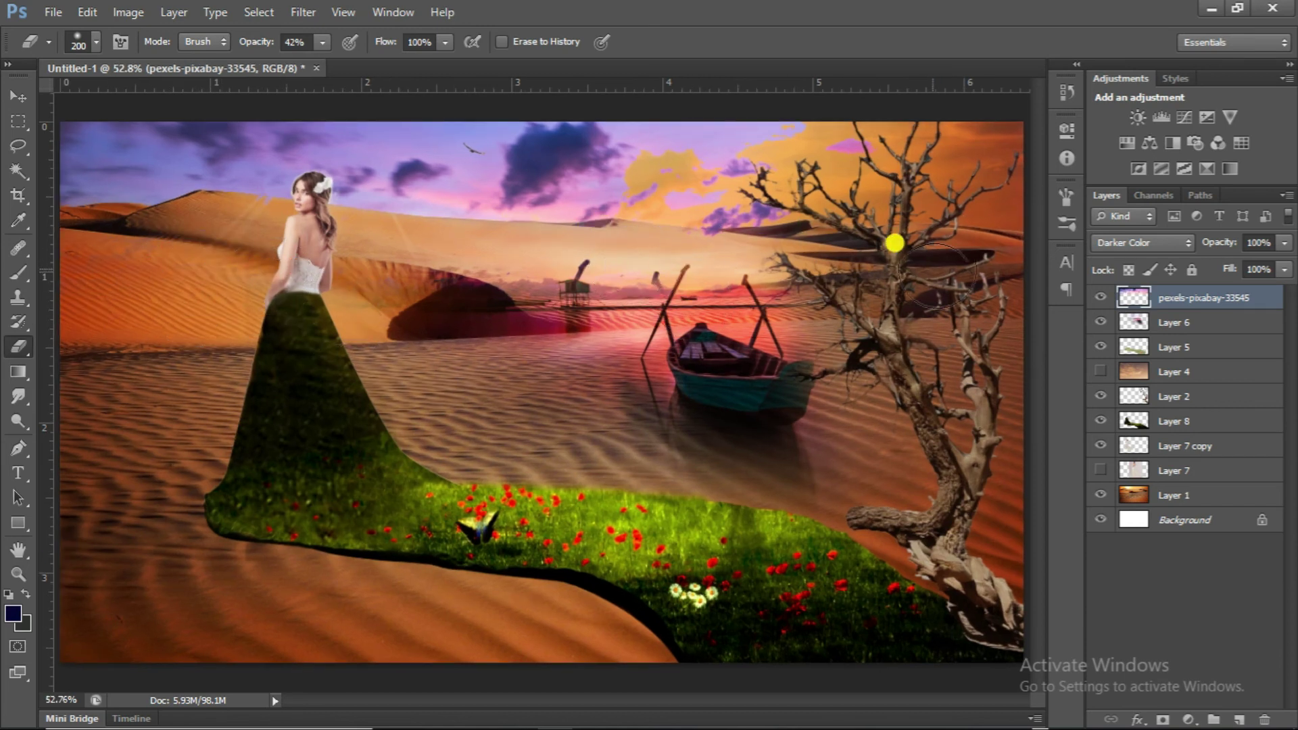
pyautogui.scroll(-1, 838, 267)
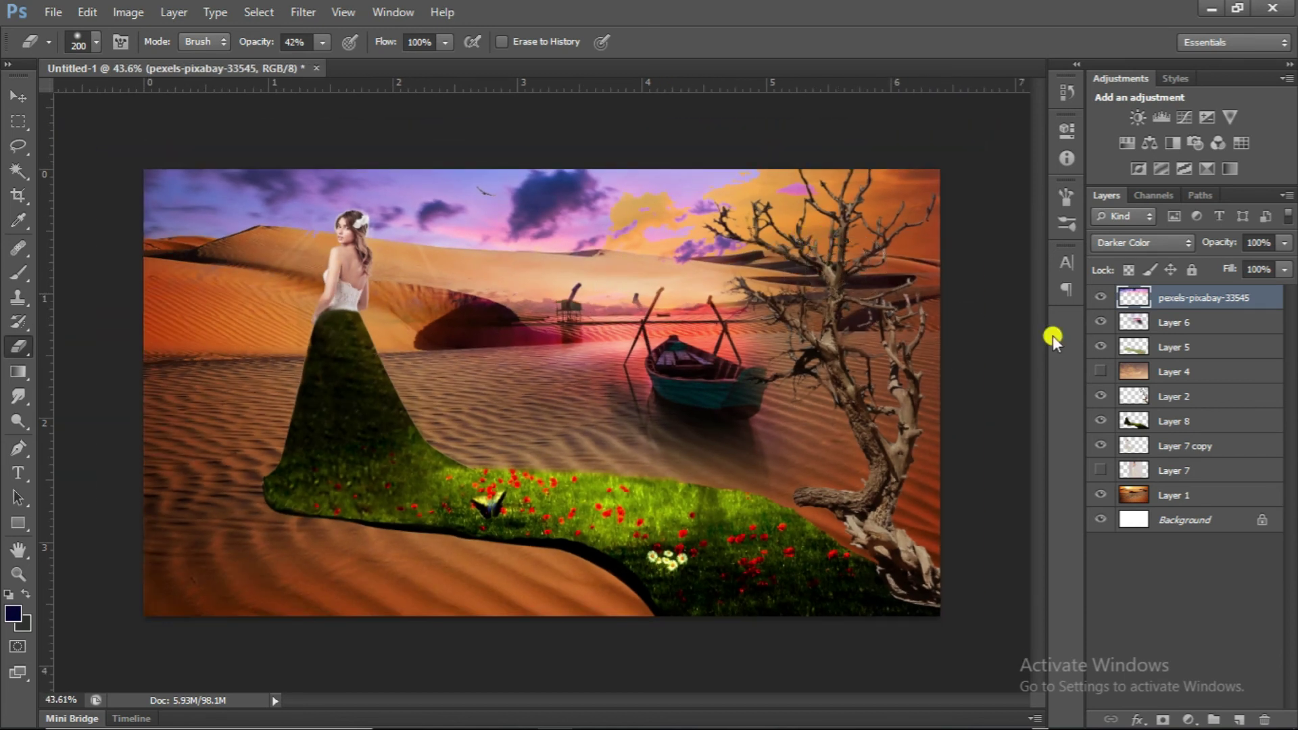
pyautogui.click(1095, 325)
pyautogui.click(1094, 326)
pyautogui.click(1093, 330)
# Place the sunset-5408739 photo on top of the stack and blend it with Overlay
pyautogui.moveTo(1186, 22); pyautogui.dragTo(553, 399)
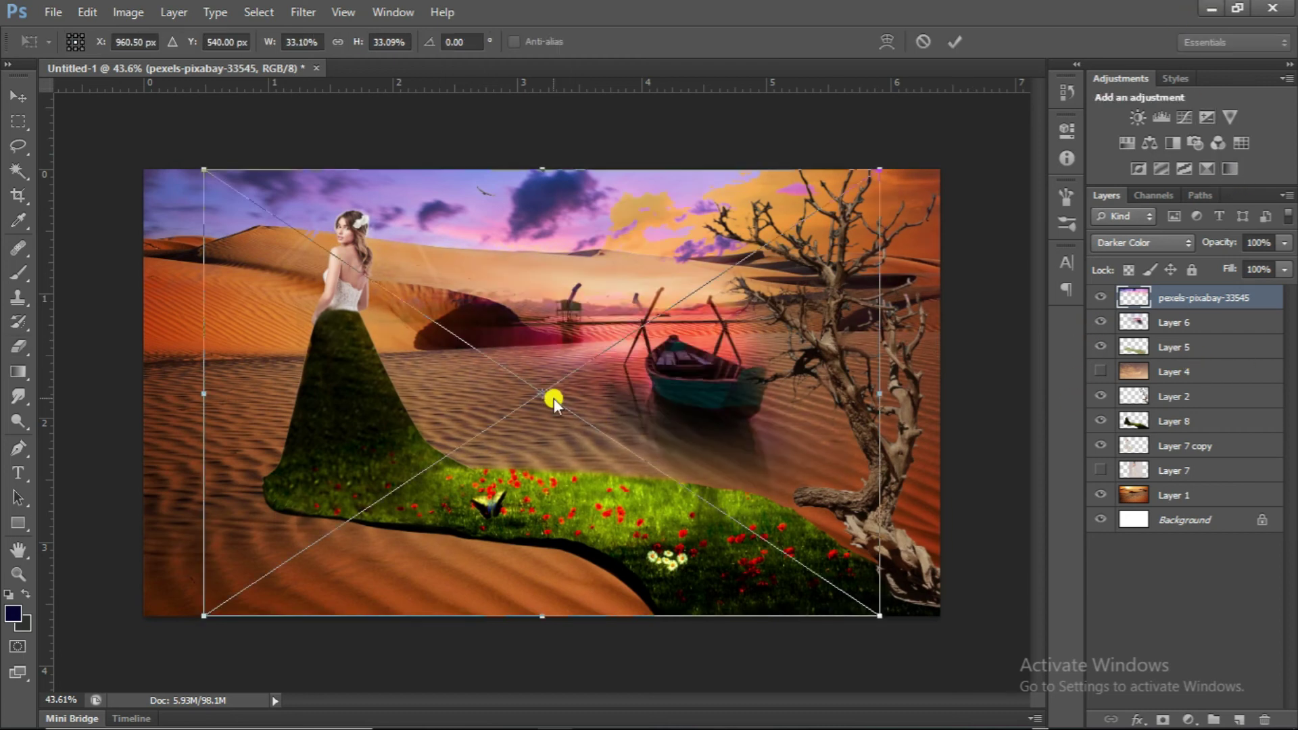
pyautogui.press('e')
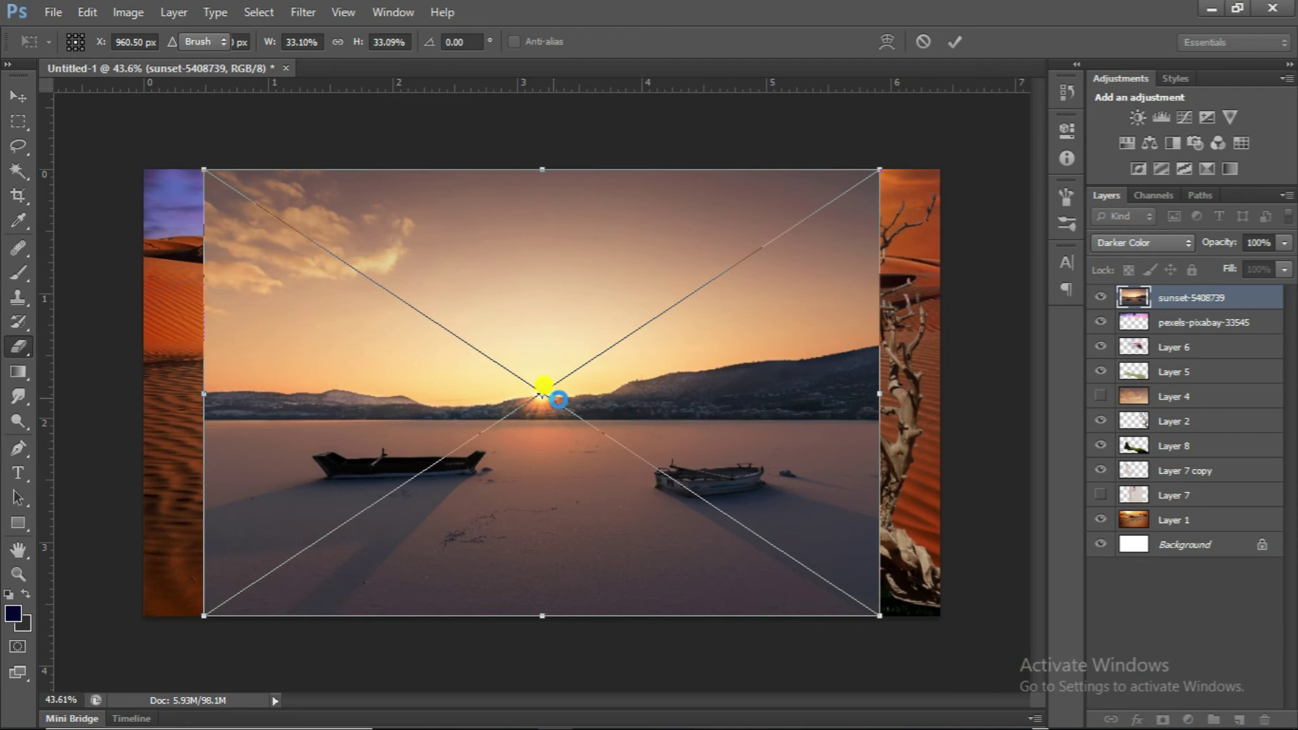
pyautogui.press('Return')
pyautogui.click(1127, 244)
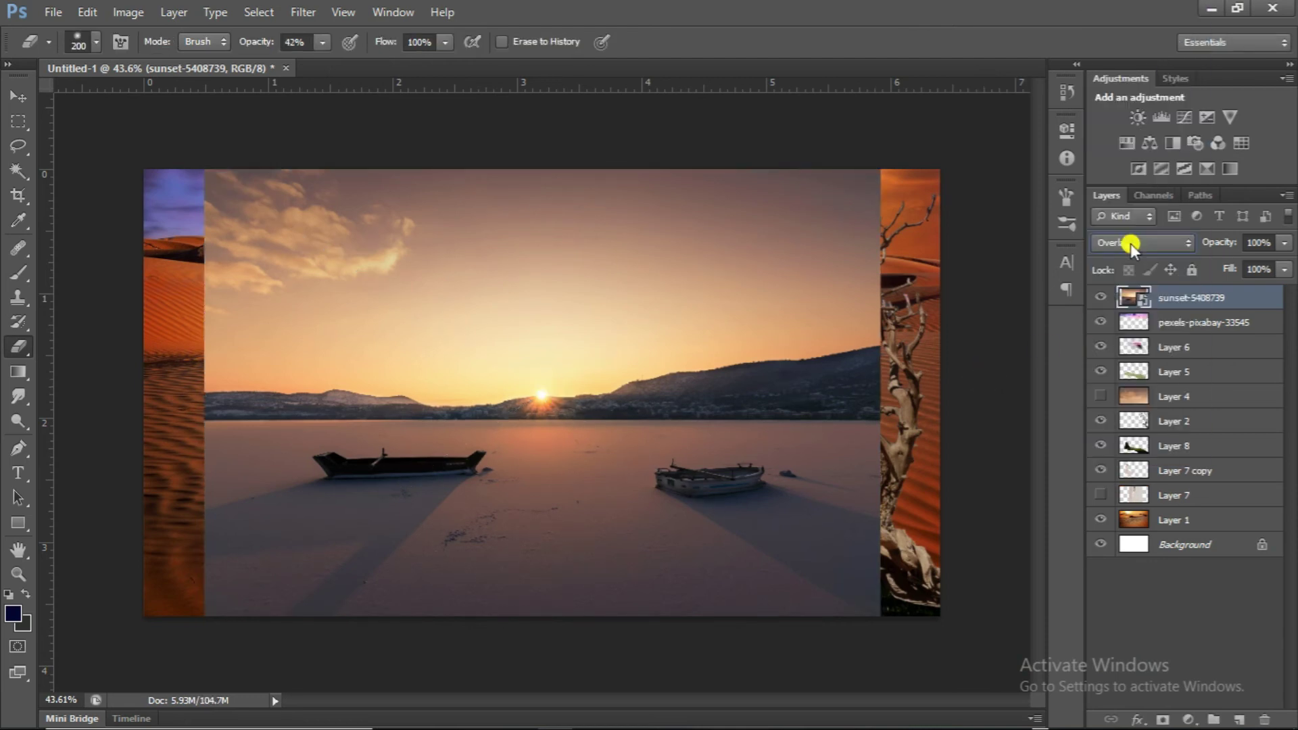
pyautogui.rightClick(1203, 301)
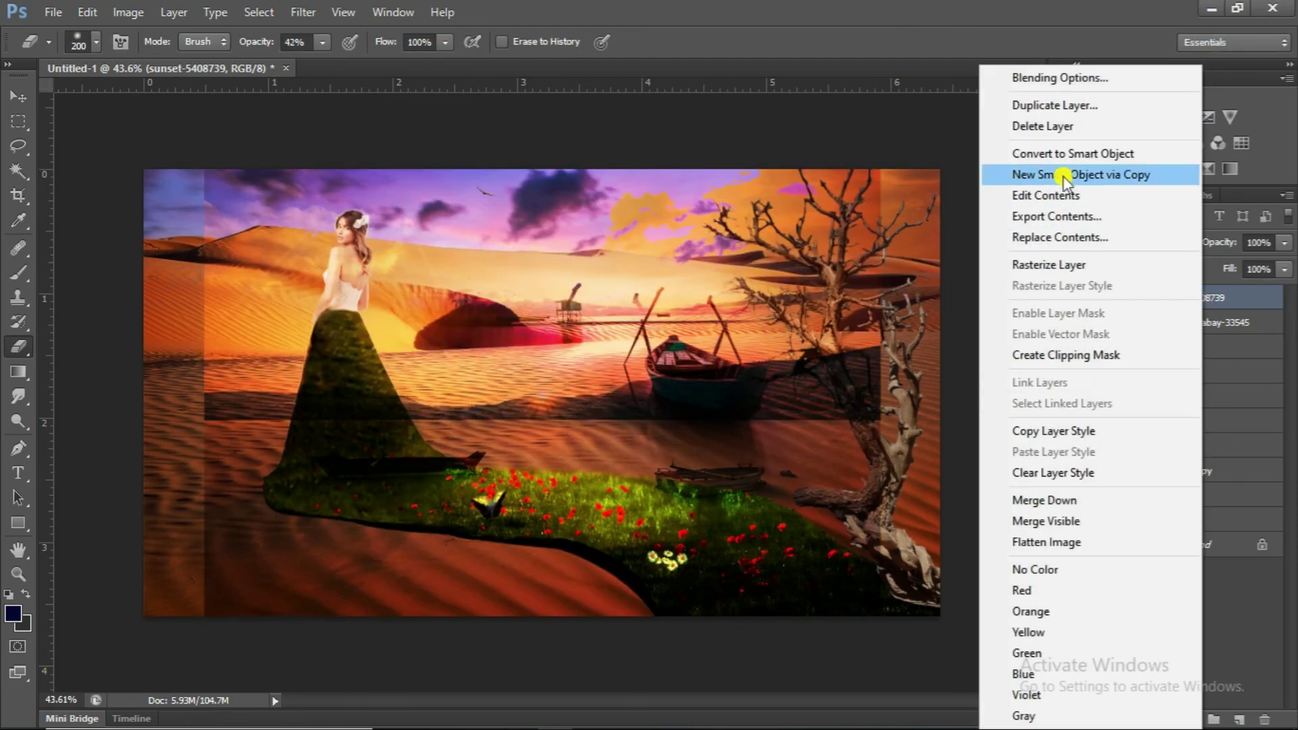
pyautogui.click(1069, 264)
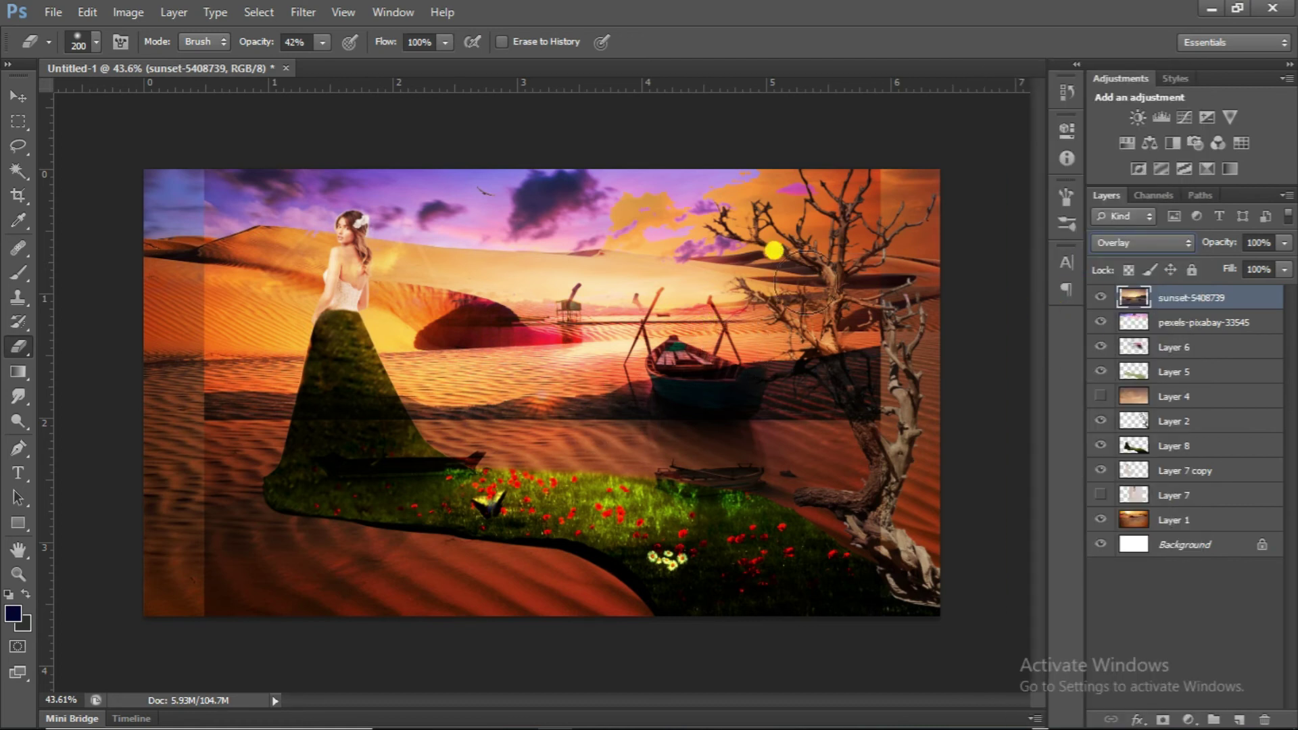
# Erase a little of the sunset layer and cycle its blend modes through Hue to Luminosity
pyautogui.moveTo(468, 286); pyautogui.dragTo(503, 290)
pyautogui.scroll(-1, 1182, 240)
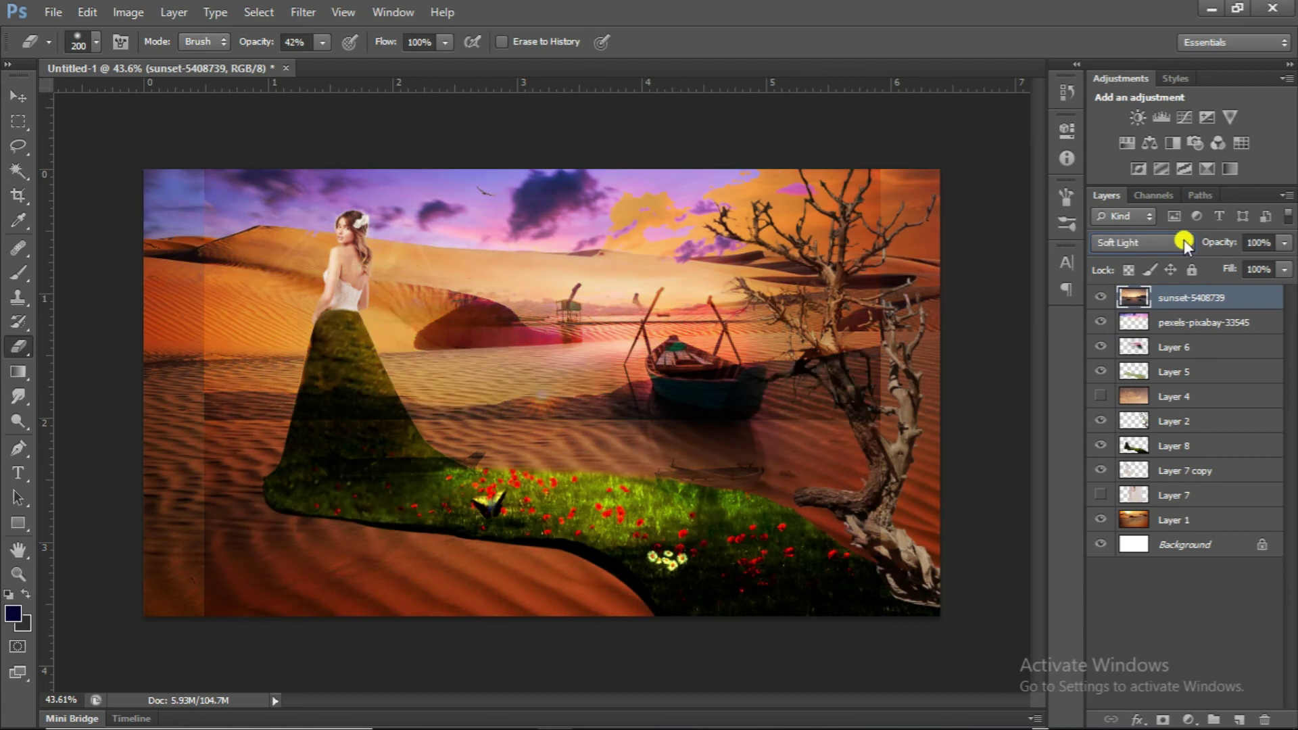
pyautogui.scroll(-1, 1183, 240)
pyautogui.scroll(-1, 1182, 239)
pyautogui.scroll(-1, 1182, 239)
pyautogui.scroll(-1, 1182, 239)
pyautogui.scroll(-1, 1183, 240)
pyautogui.scroll(-1, 1183, 239)
pyautogui.scroll(-1, 1182, 240)
pyautogui.scroll(-1, 1182, 239)
pyautogui.scroll(-1, 1183, 240)
pyautogui.scroll(-1, 1183, 239)
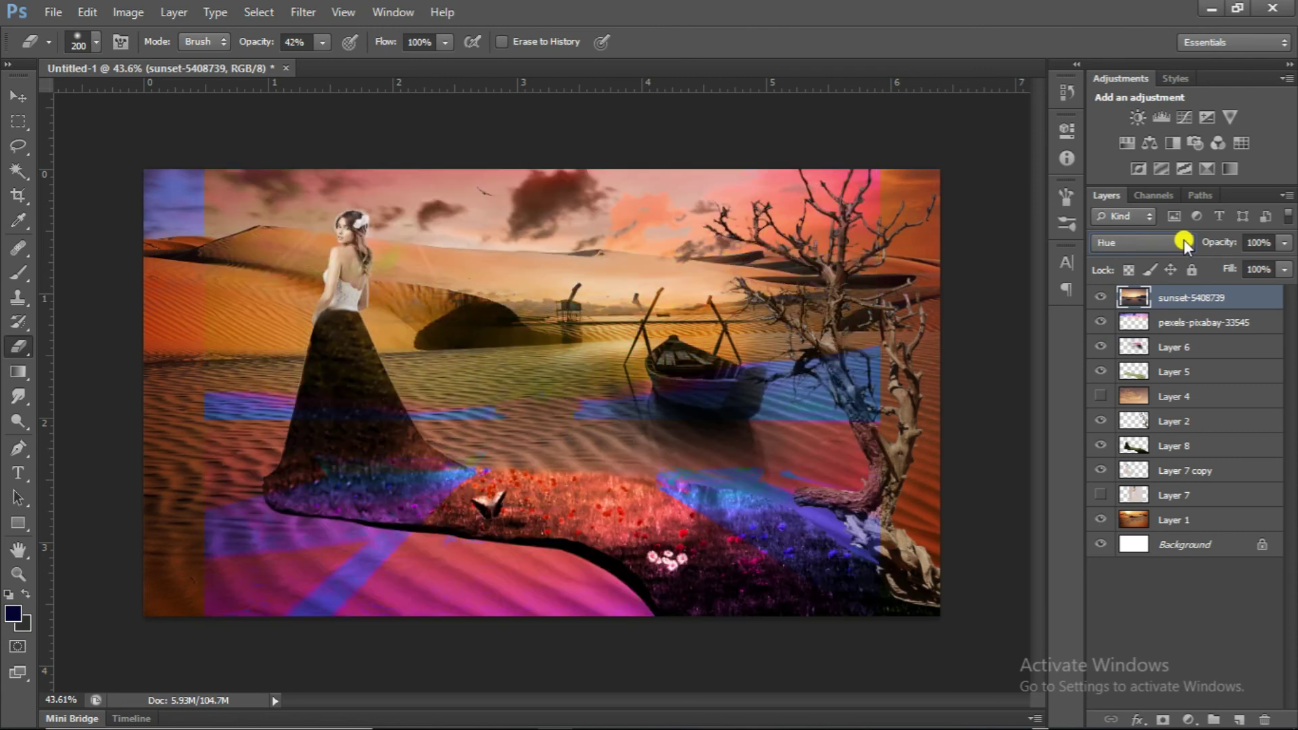
pyautogui.scroll(-1, 1183, 239)
pyautogui.scroll(-1, 1183, 239)
pyautogui.scroll(-1, 1183, 239)
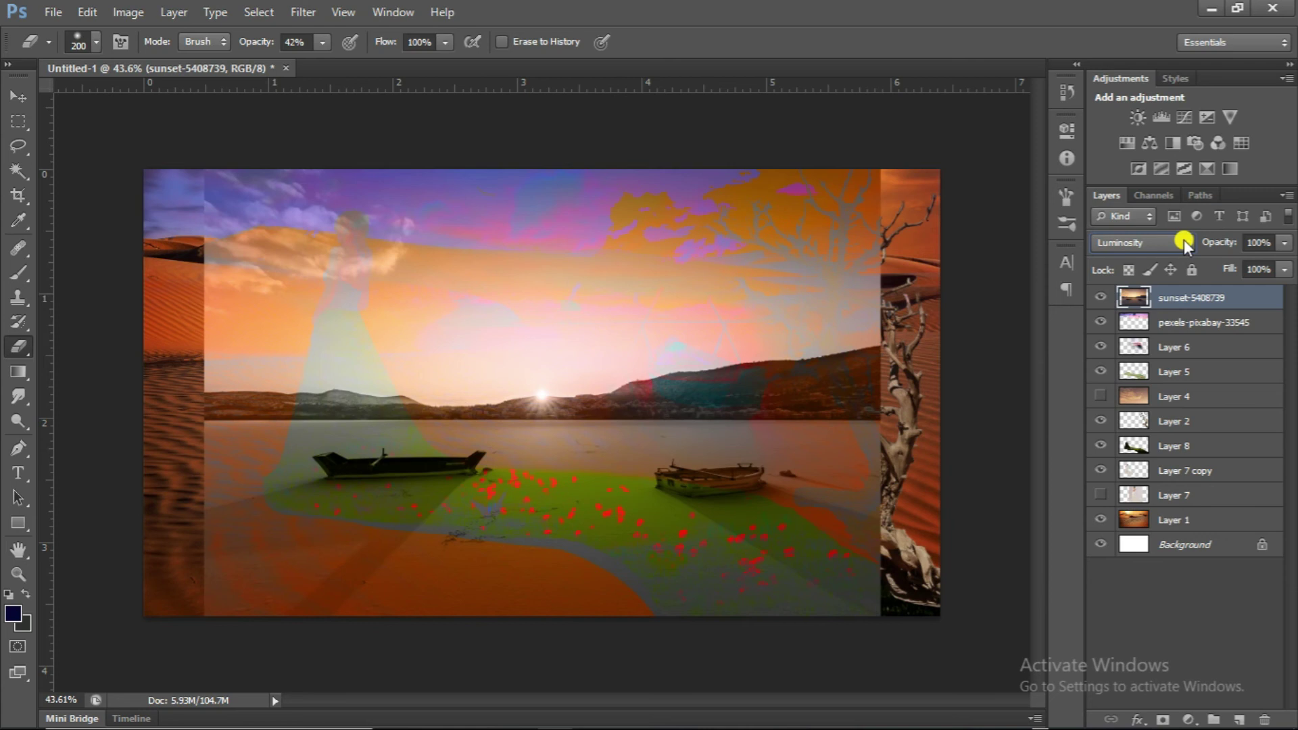
# Keep Luminosity and erase the sunset layer over the bride and dunes with a 600 px, 100% eraser
pyautogui.click(1186, 247)
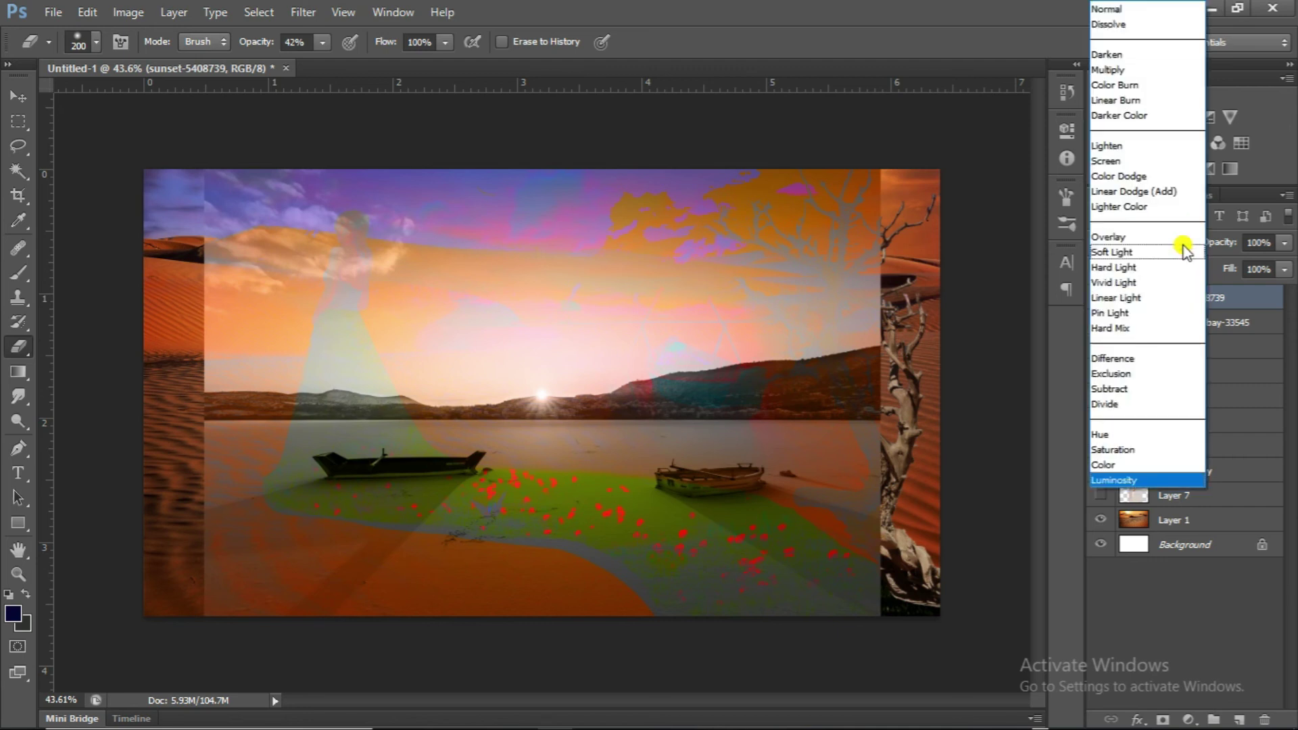
pyautogui.click(789, 87)
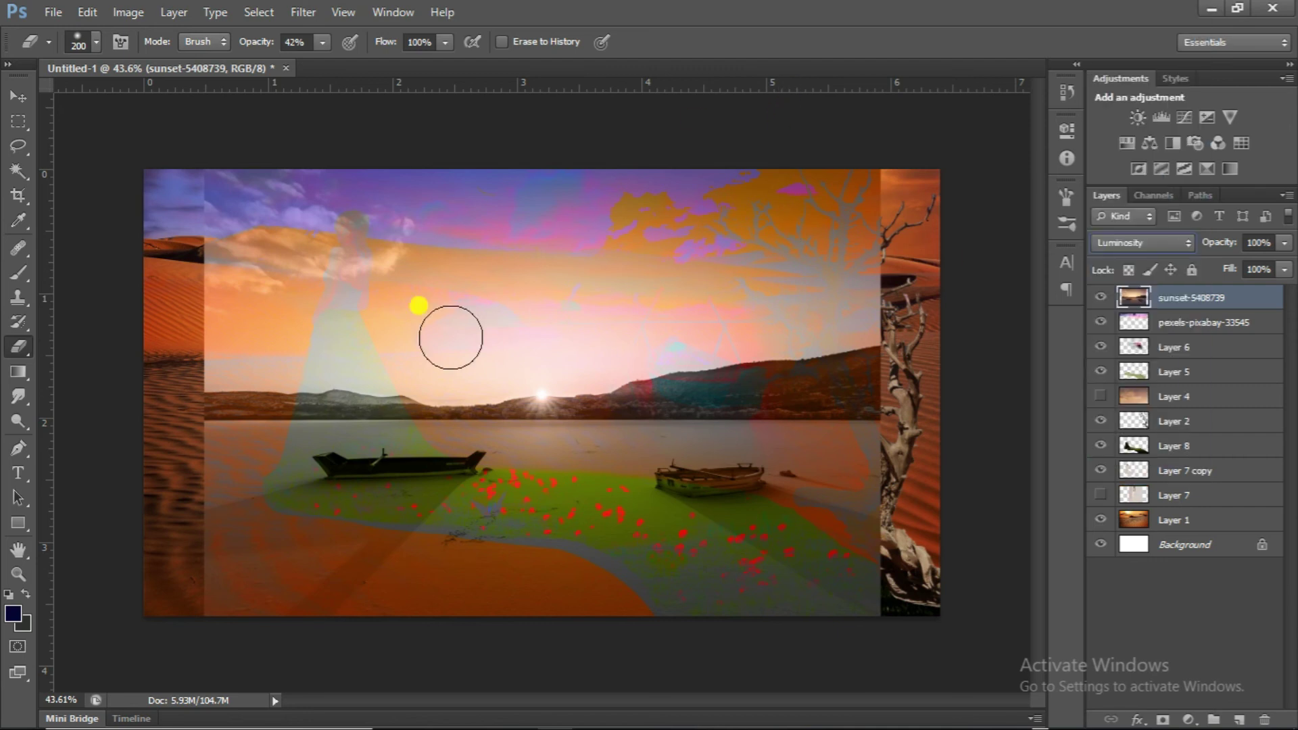
pyautogui.press('0')
pyautogui.press(']')
pyautogui.press(']')
pyautogui.press(']')
pyautogui.moveTo(284, 243); pyautogui.dragTo(478, 223)
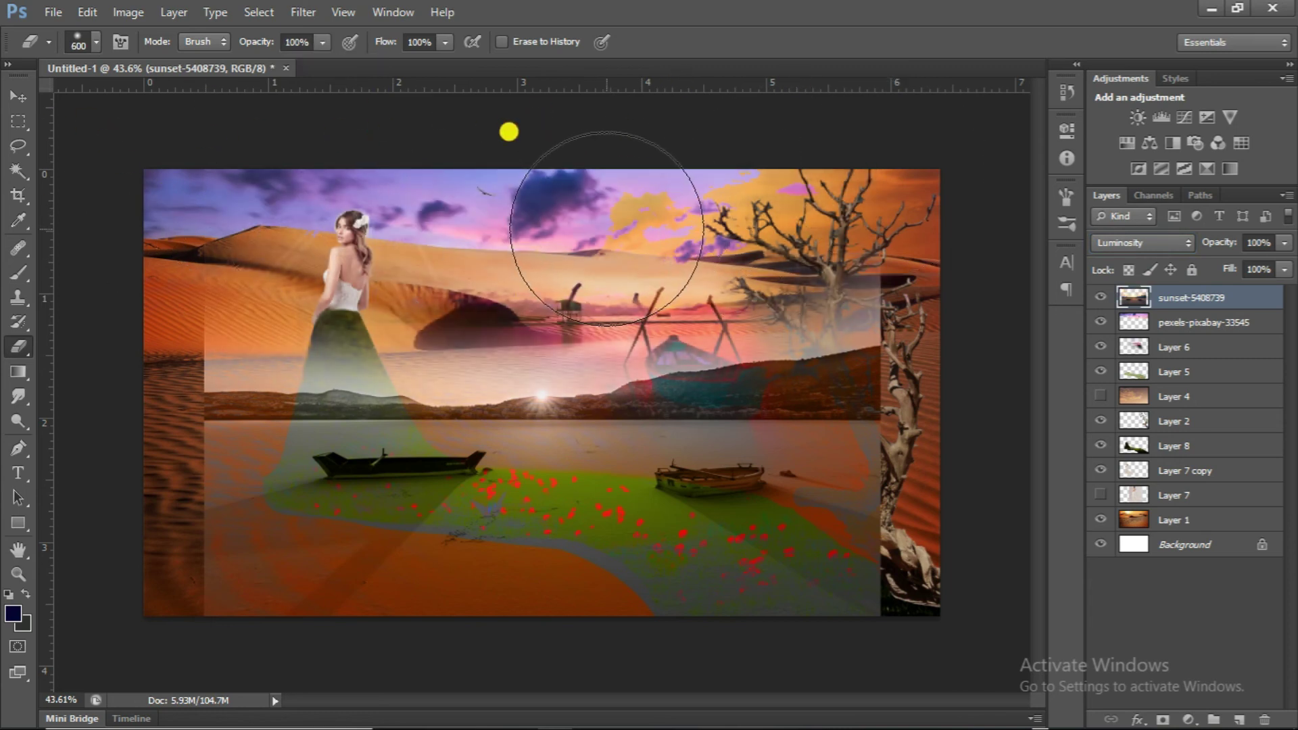
# Erase the sunset layer across the grass train and lower-left boat with 175 px and 60 px brushes
pyautogui.scroll(1, 506, 162)
pyautogui.press('[')
pyautogui.press('[')
pyautogui.press('[')
pyautogui.moveTo(174, 310)
pyautogui.mouseDown()
pyautogui.moveTo(684, 304)
pyautogui.moveTo(536, 356)
pyautogui.moveTo(296, 338)
pyautogui.moveTo(131, 365)
pyautogui.moveTo(374, 252)
pyautogui.moveTo(661, 374)
pyautogui.moveTo(574, 412)
pyautogui.moveTo(533, 478)
pyautogui.moveTo(488, 513)
pyautogui.moveTo(238, 570)
pyautogui.moveTo(382, 617)
pyautogui.moveTo(575, 513)
pyautogui.moveTo(900, 373)
pyautogui.moveTo(858, 516)
pyautogui.moveTo(611, 394)
pyautogui.moveTo(814, 391)
pyautogui.moveTo(591, 497)
pyautogui.moveTo(667, 540)
pyautogui.mouseUp()
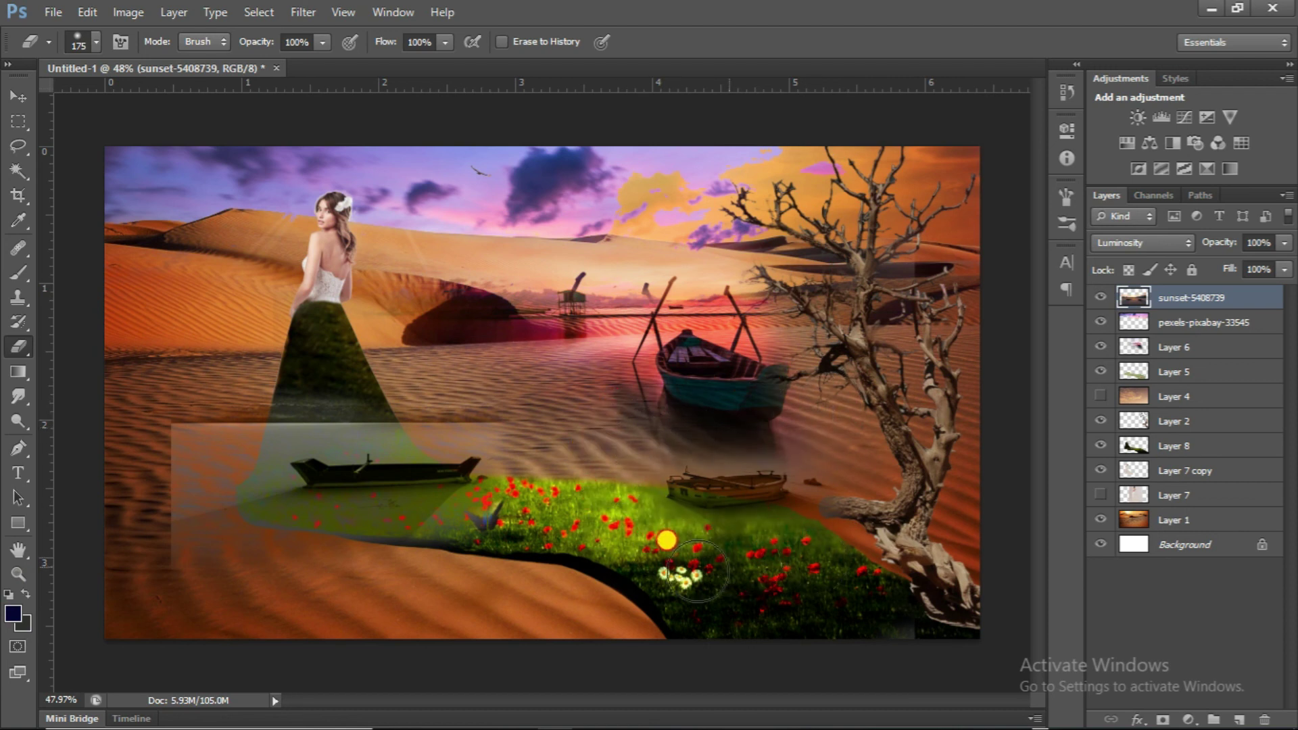
pyautogui.moveTo(388, 368)
pyautogui.mouseDown()
pyautogui.moveTo(252, 373)
pyautogui.moveTo(385, 379)
pyautogui.moveTo(179, 427)
pyautogui.moveTo(194, 429)
pyautogui.moveTo(194, 498)
pyautogui.moveTo(252, 507)
pyautogui.moveTo(217, 441)
pyautogui.mouseUp()
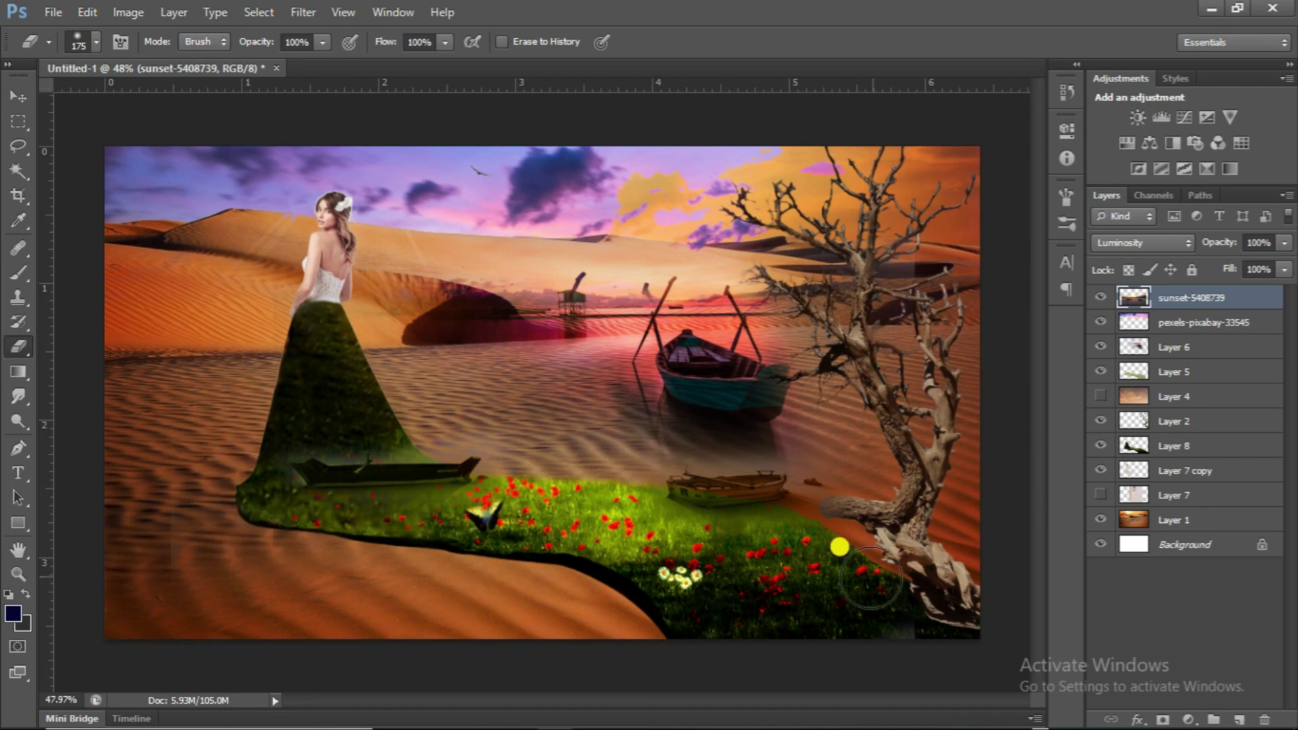
pyautogui.scroll(1, 541, 473)
pyautogui.scroll(-1, 579, 262)
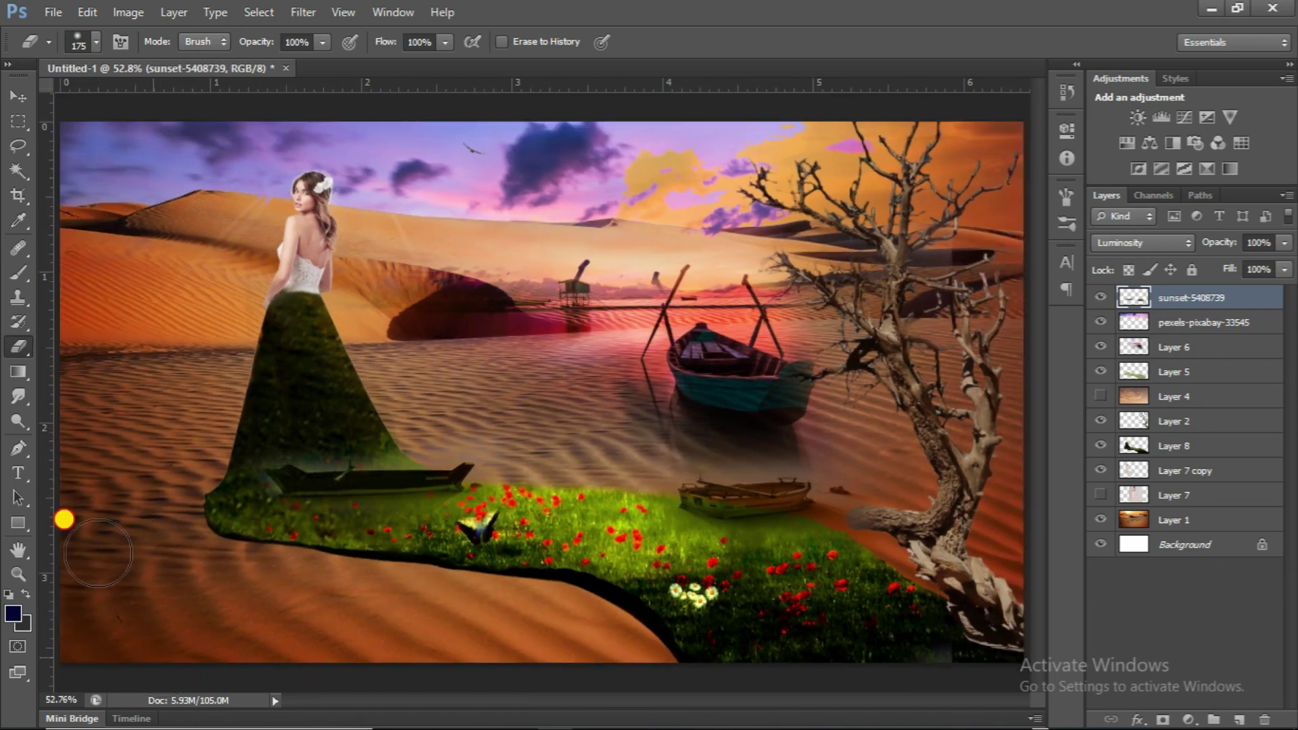
pyautogui.scroll(3, 490, 504)
pyautogui.press('[')
pyautogui.press('[')
pyautogui.press('[')
pyautogui.scroll(-4, 448, 542)
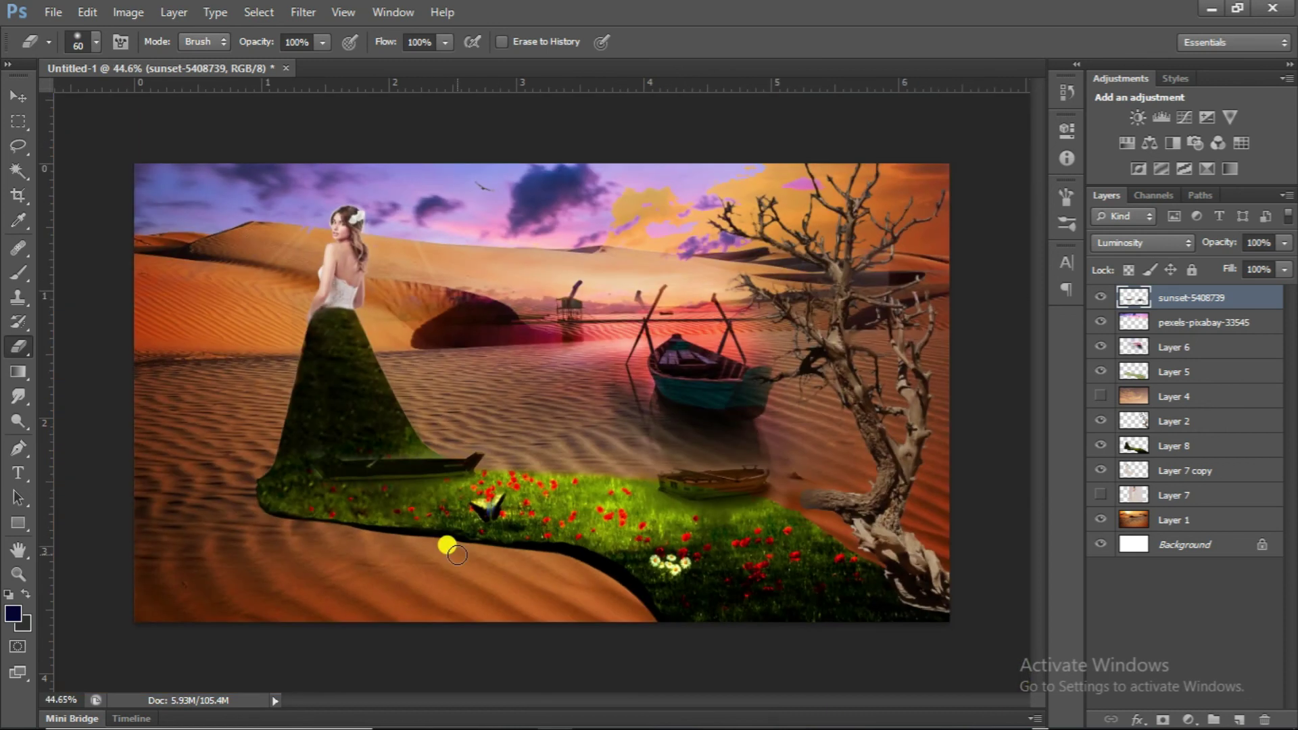
pyautogui.scroll(1, 541, 536)
pyautogui.scroll(-1, 583, 534)
pyautogui.scroll(1, 547, 540)
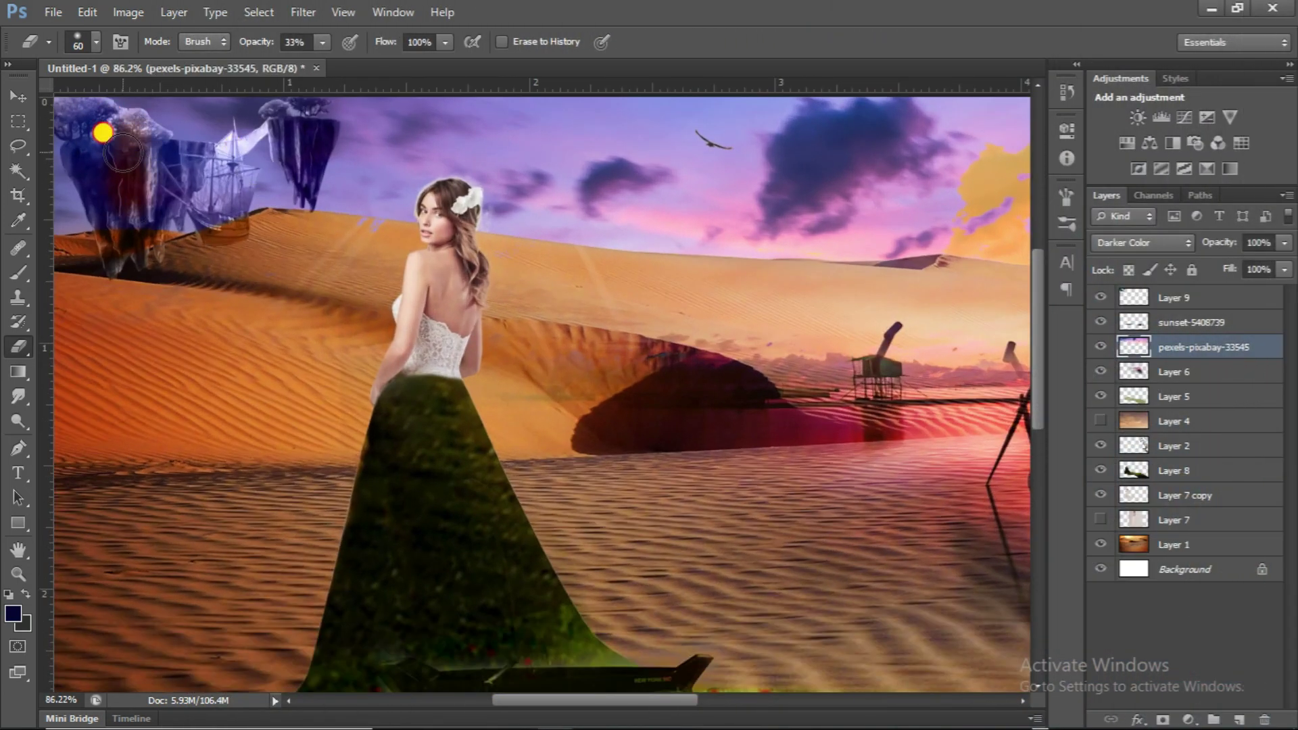
# Erase the purple tint around the left floating island's edges with a 45 px, 33% eraser
pyautogui.moveTo(102, 131); pyautogui.dragTo(116, 223)
pyautogui.press('[')
pyautogui.press('[')
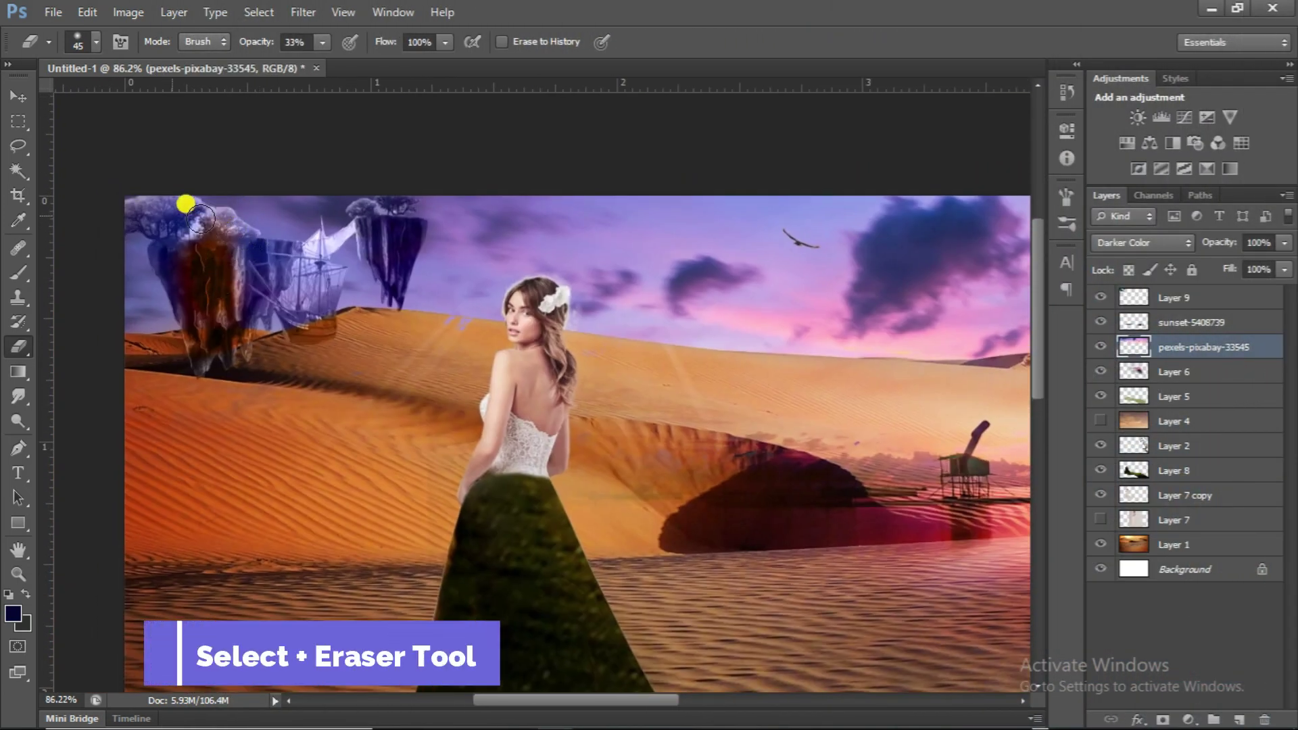
pyautogui.moveTo(152, 209); pyautogui.dragTo(227, 235)
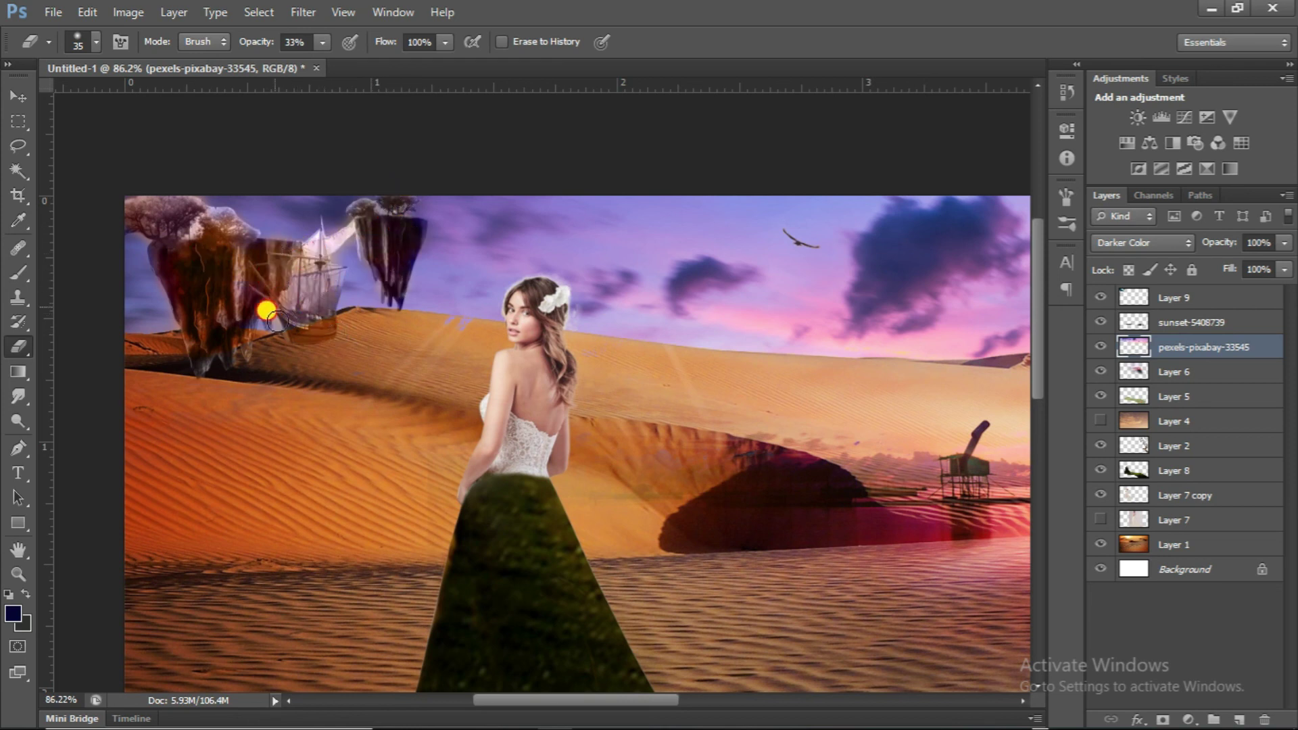
pyautogui.scroll(-2, 455, 180)
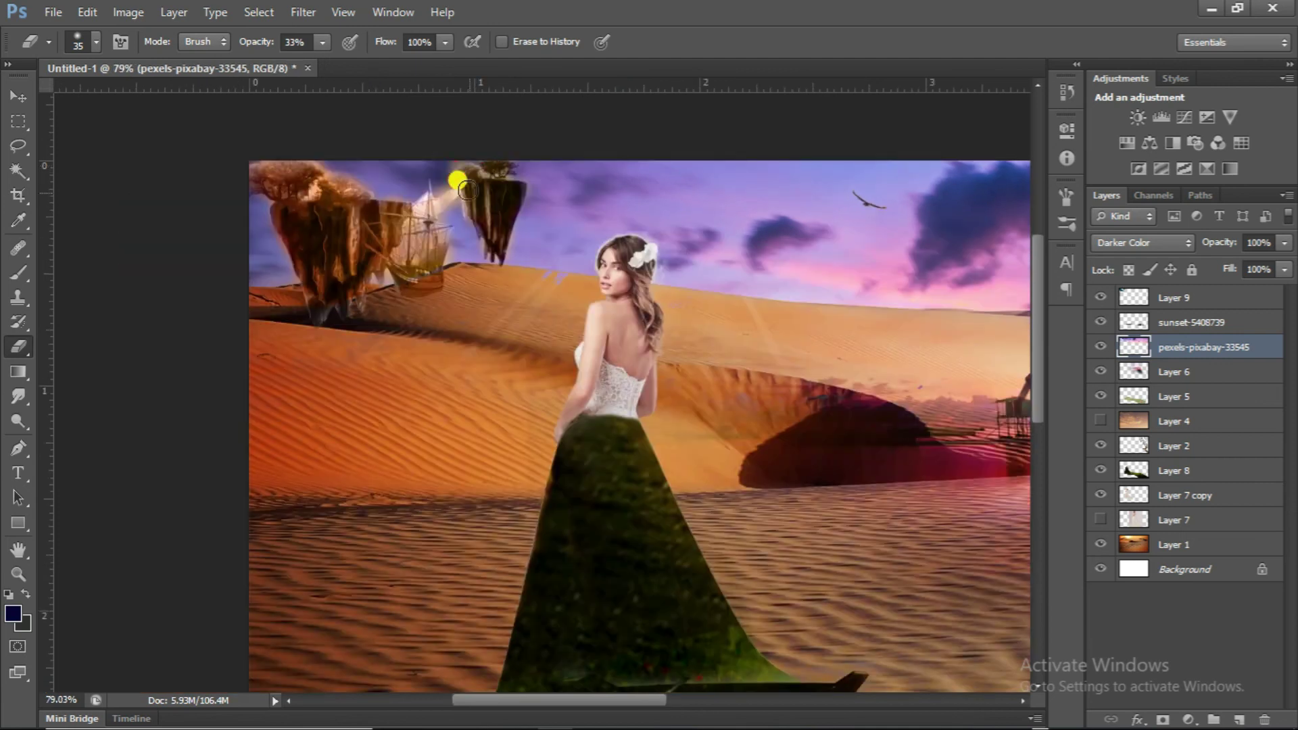
pyautogui.scroll(-3, 463, 203)
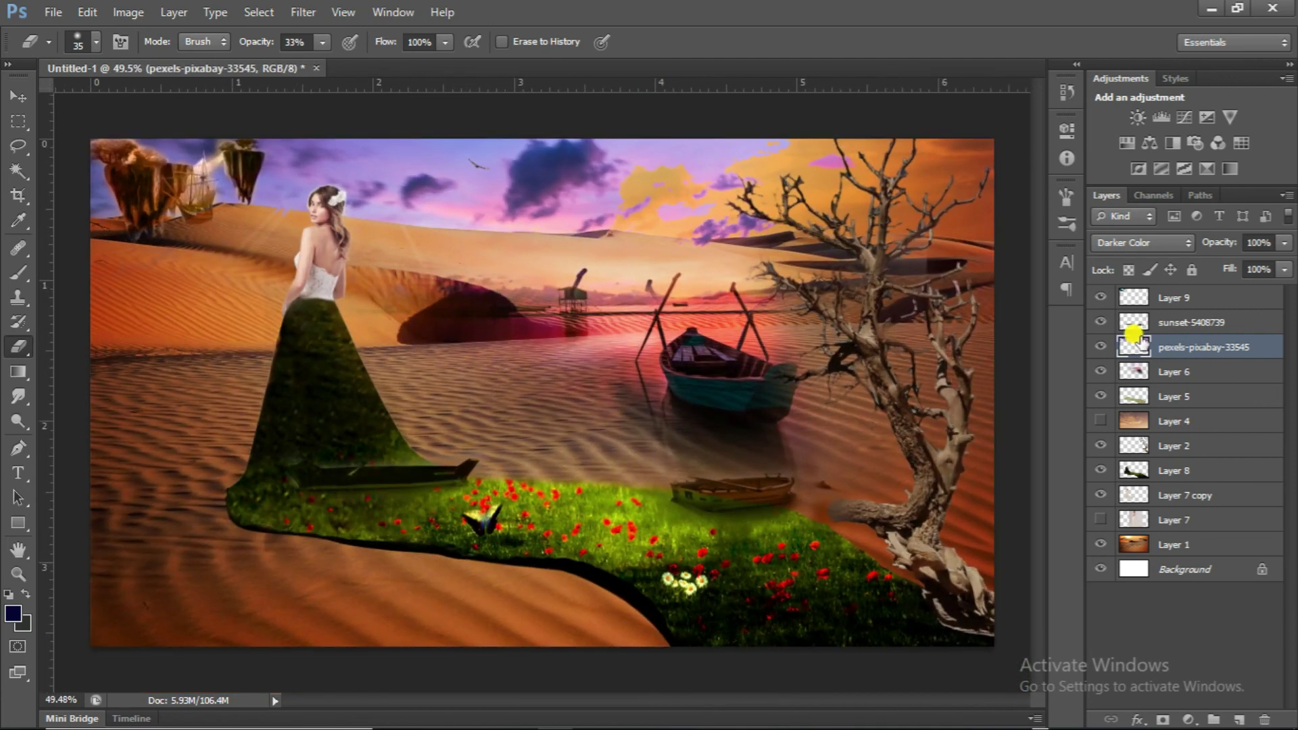
pyautogui.click(1096, 370)
pyautogui.click(1188, 373)
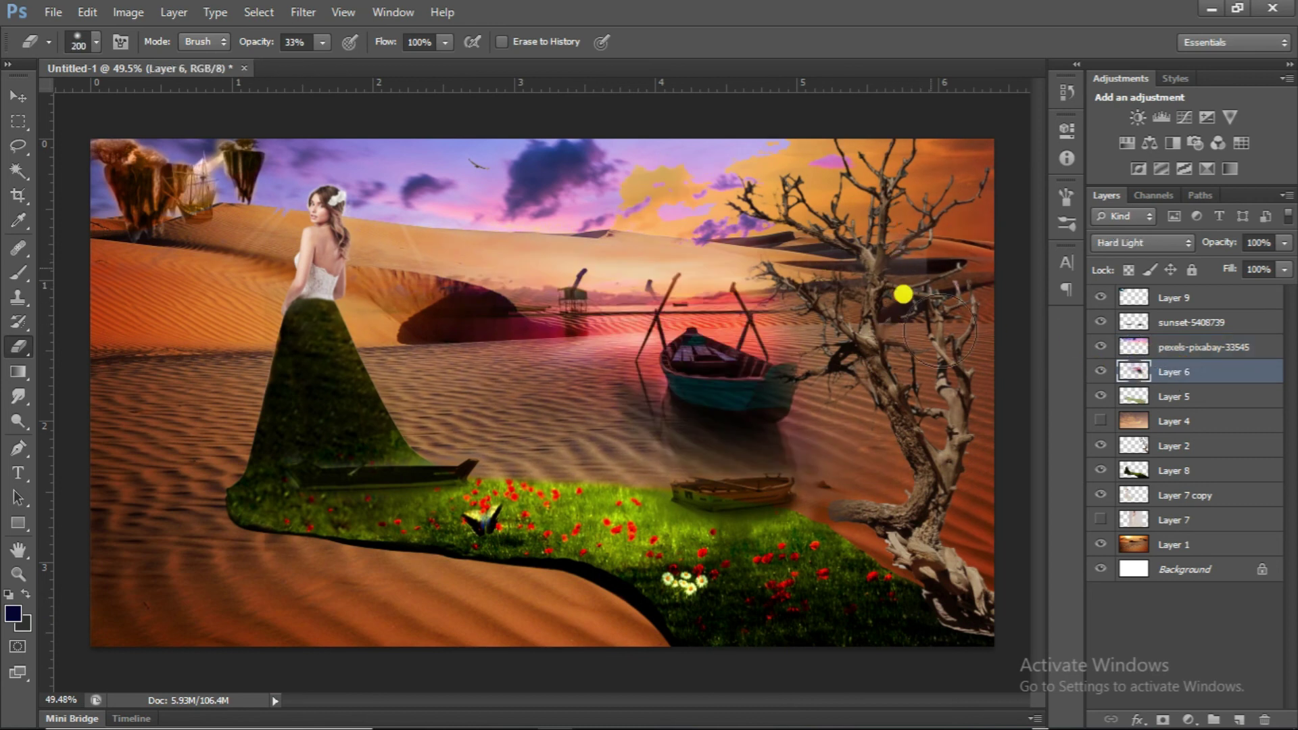
pyautogui.click(1099, 371)
pyautogui.click(1100, 398)
pyautogui.click(1099, 398)
pyautogui.click(1100, 397)
pyautogui.click(1099, 397)
pyautogui.click(1099, 397)
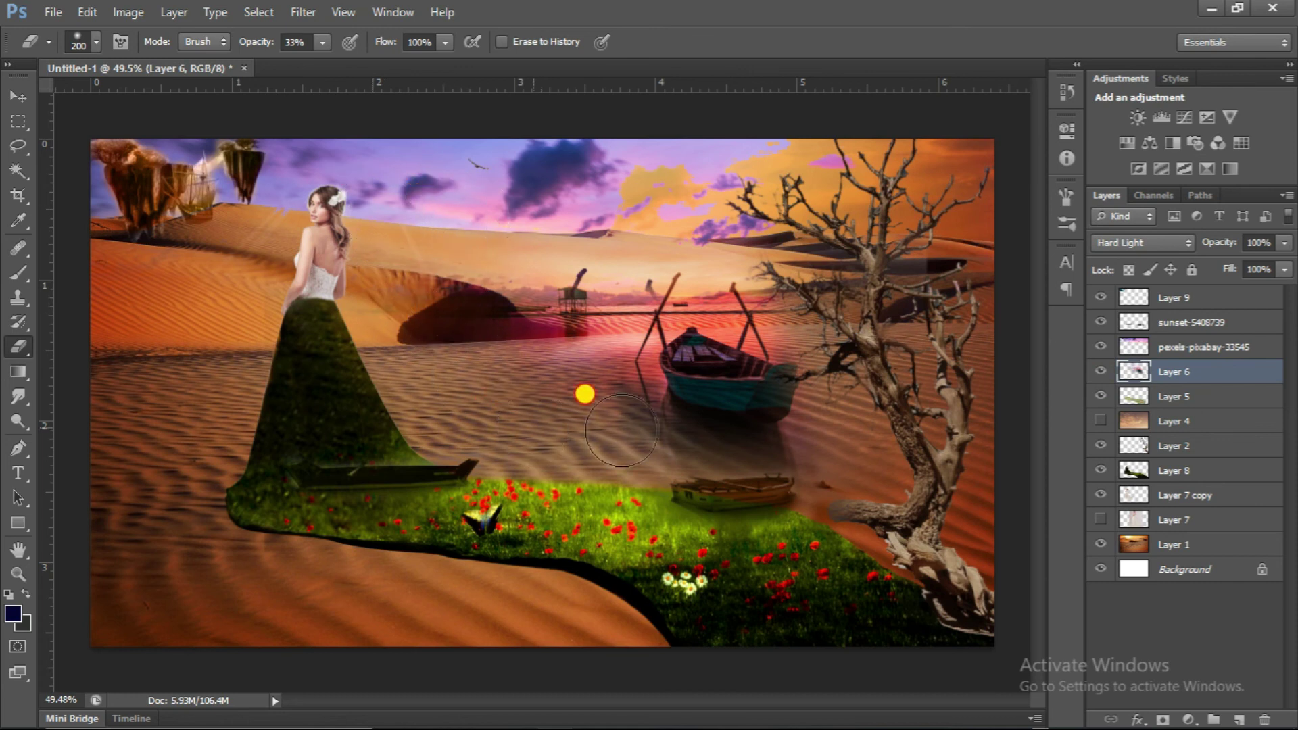
pyautogui.click(1099, 397)
pyautogui.click(1101, 445)
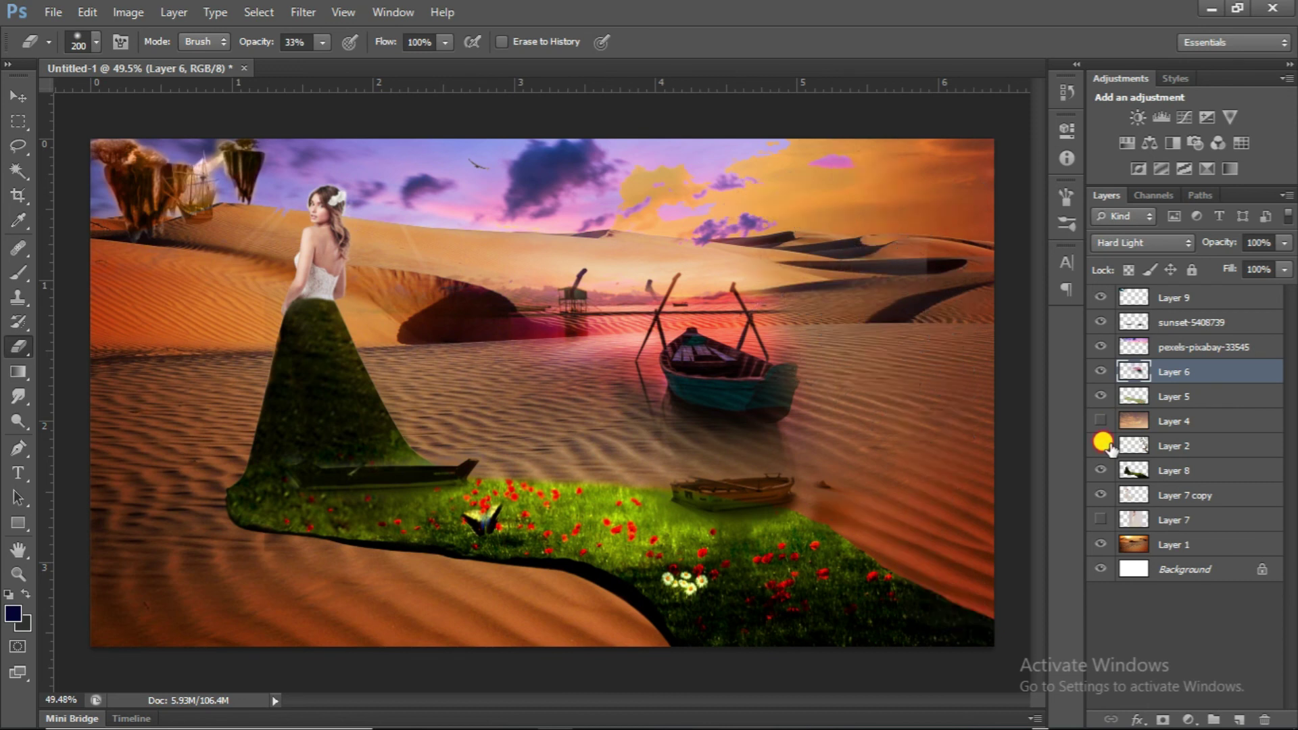
pyautogui.click(1100, 470)
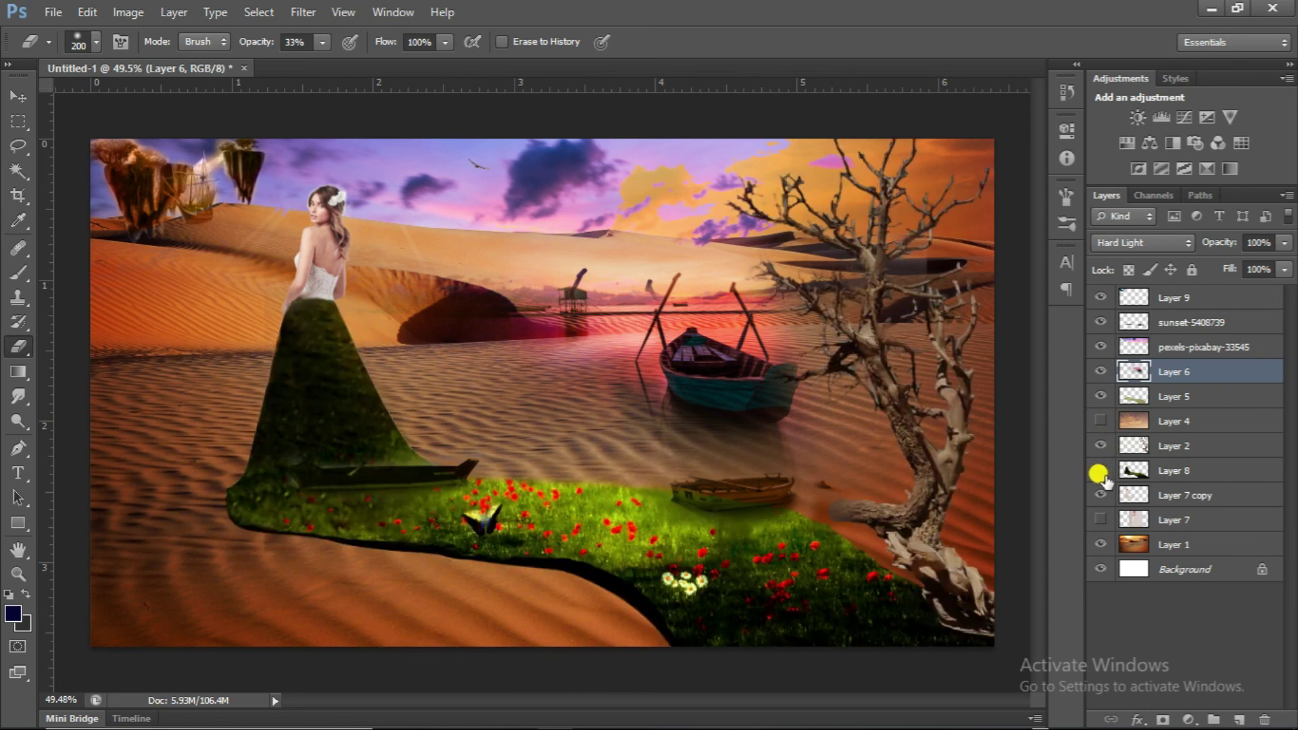
pyautogui.click(1100, 495)
pyautogui.click(1100, 520)
pyautogui.click(1100, 521)
pyautogui.click(1100, 545)
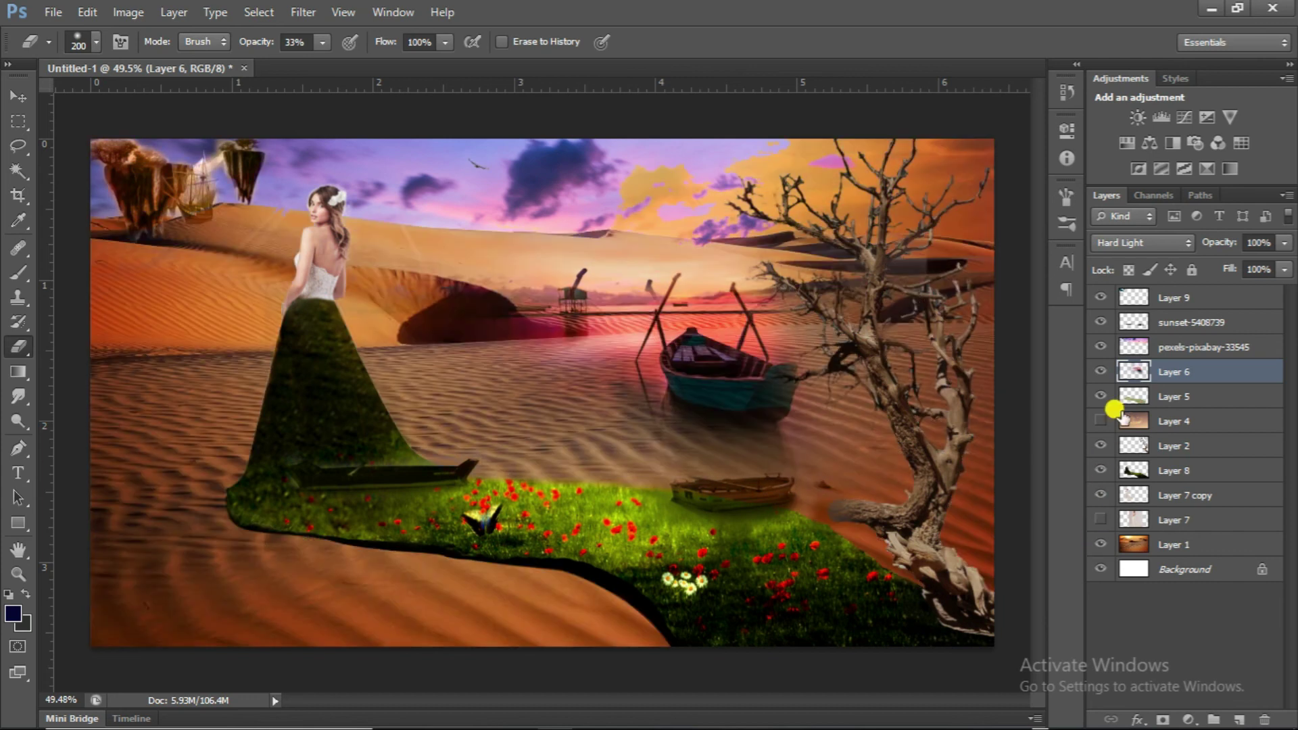
pyautogui.click(1099, 322)
pyautogui.scroll(1, 880, 246)
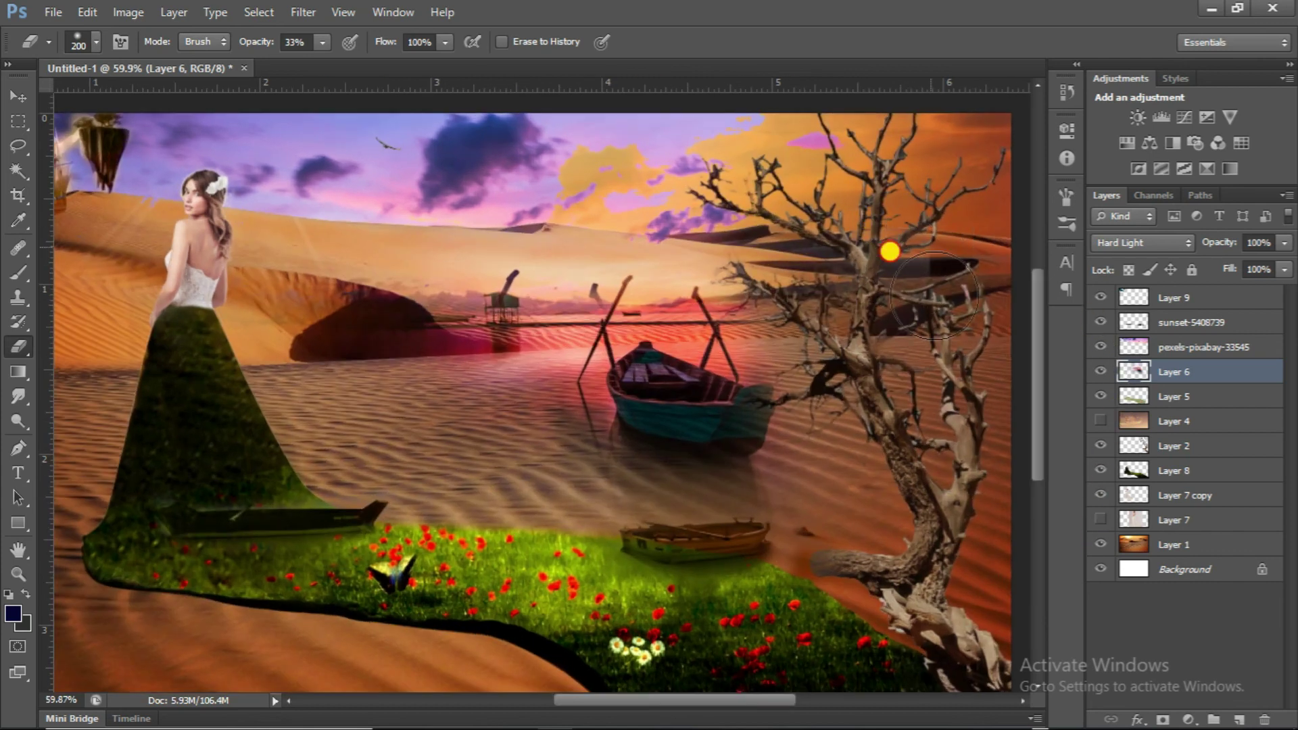
pyautogui.click(1100, 372)
pyautogui.click(1100, 347)
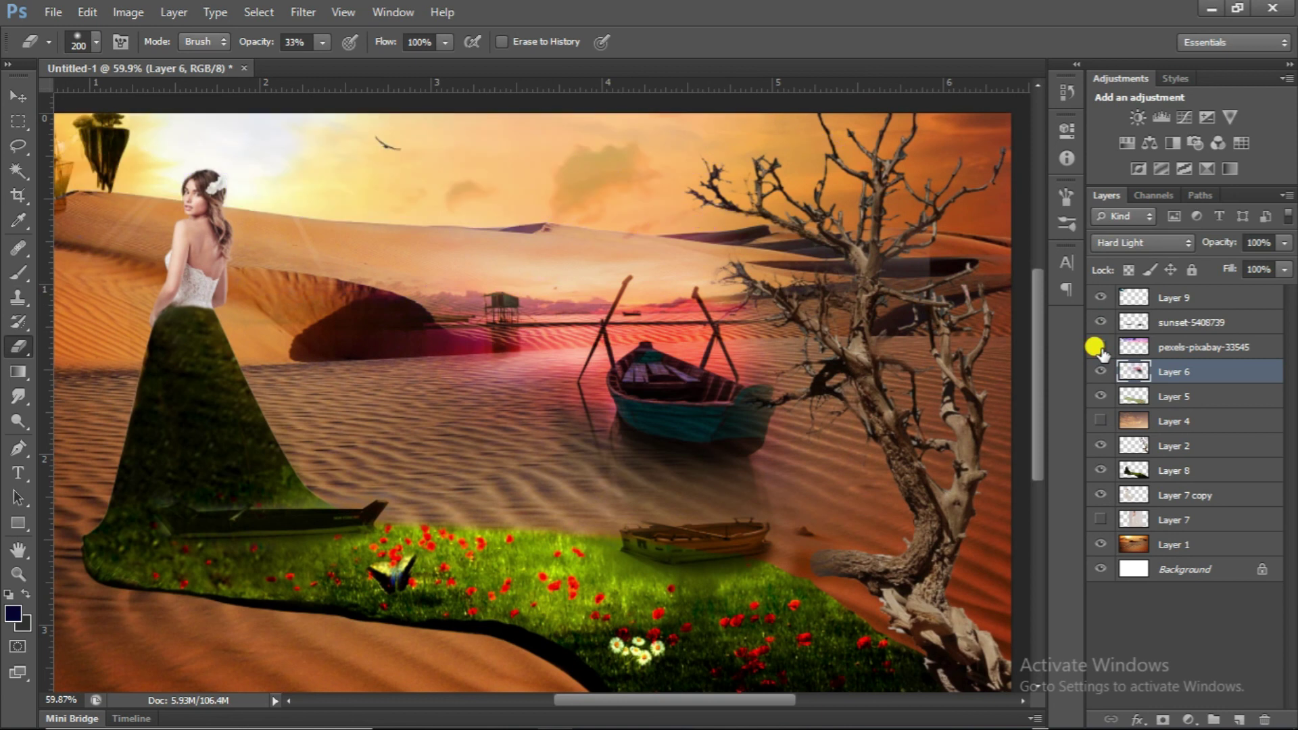
pyautogui.click(1100, 322)
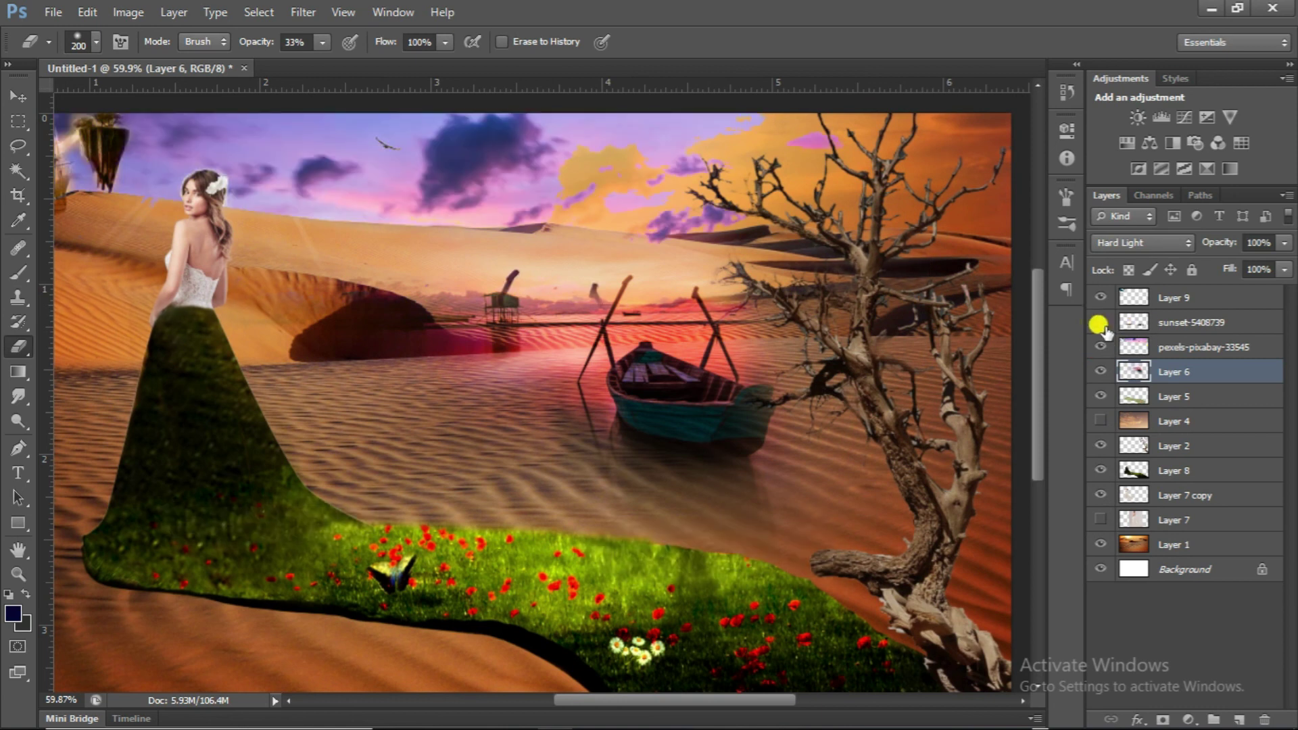
pyautogui.click(1100, 321)
# Select the sunset layer in the Layers panel
pyautogui.click(1149, 323)
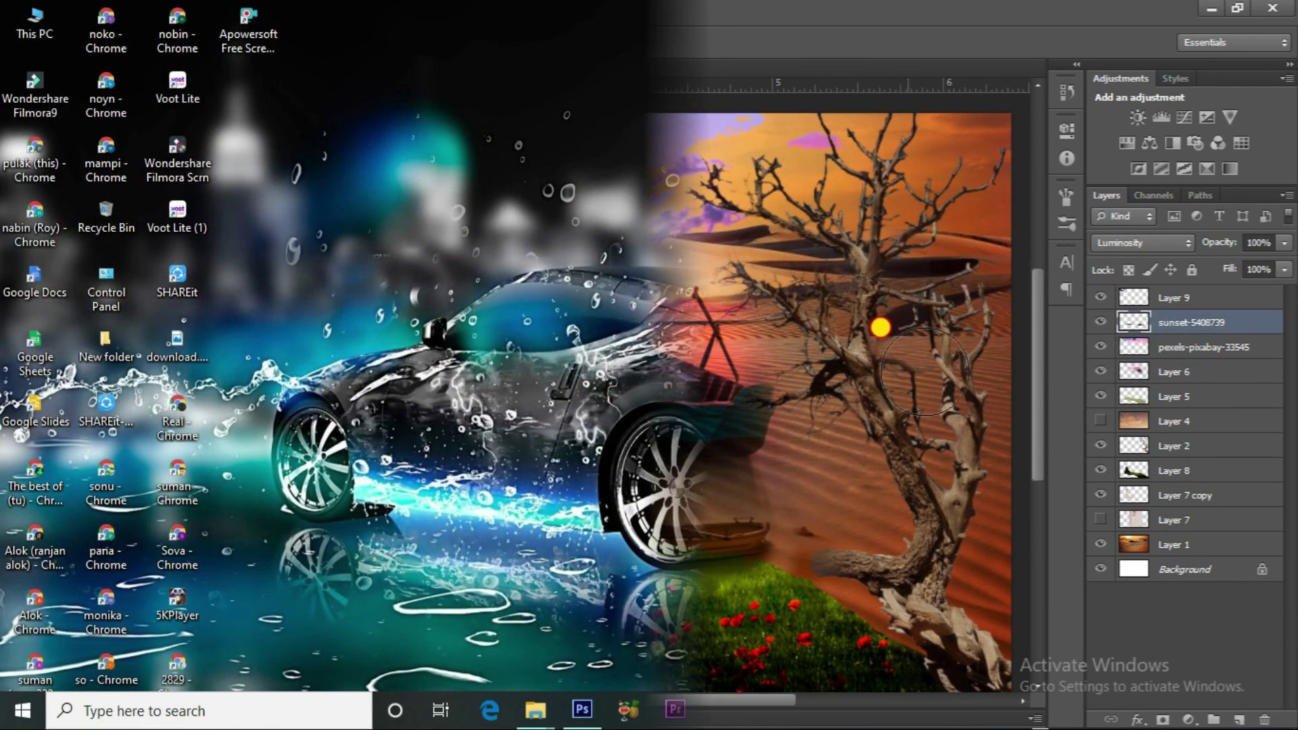